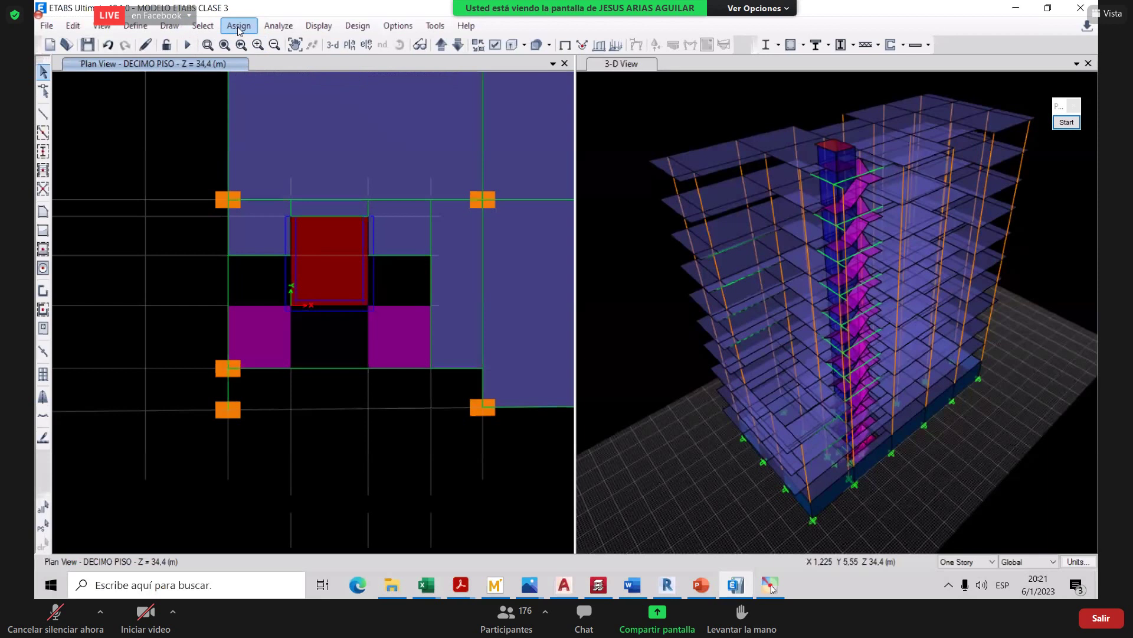
- Select the red DECIMO PISO slab and open its uniform shell load settings with CARGA MUERTA as pattern
left_click(251, 13)
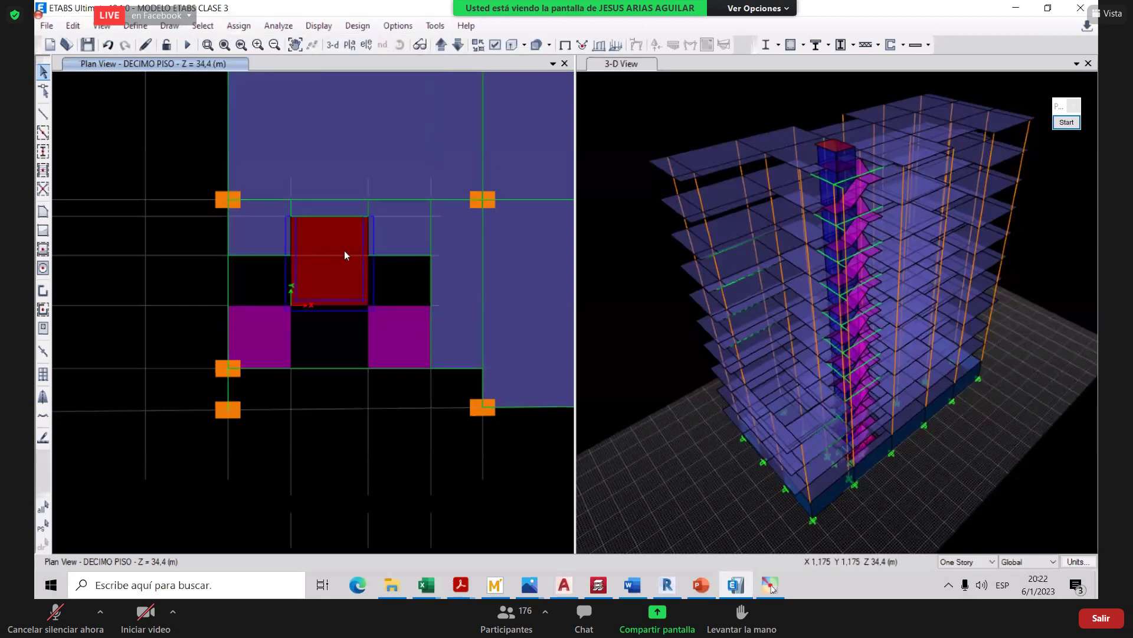
left_click(333, 252)
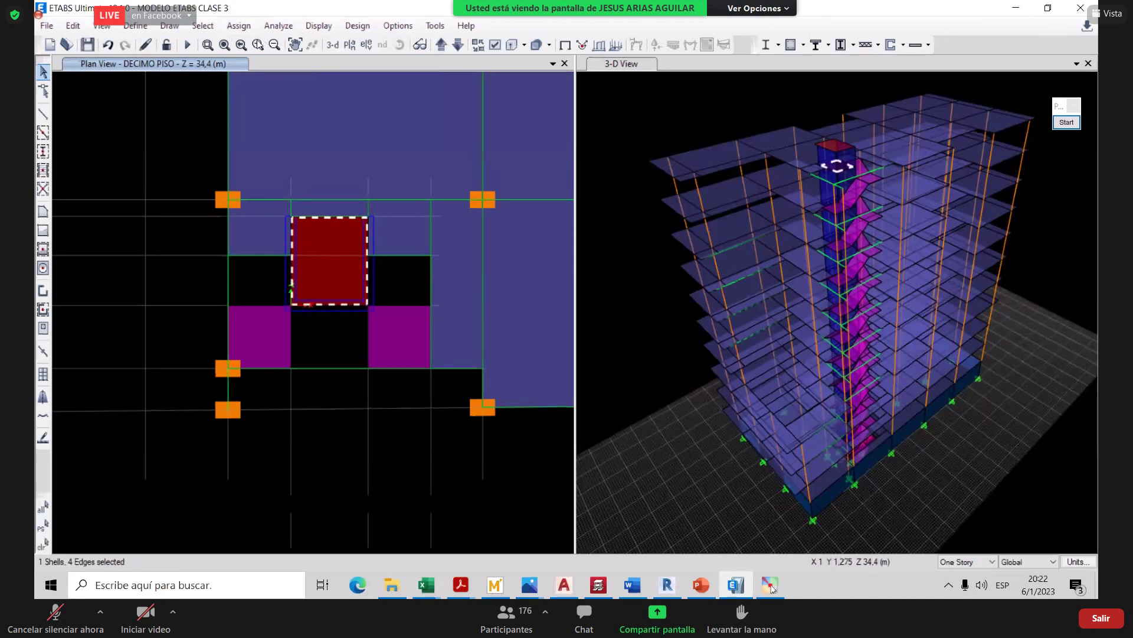
left_click(238, 25)
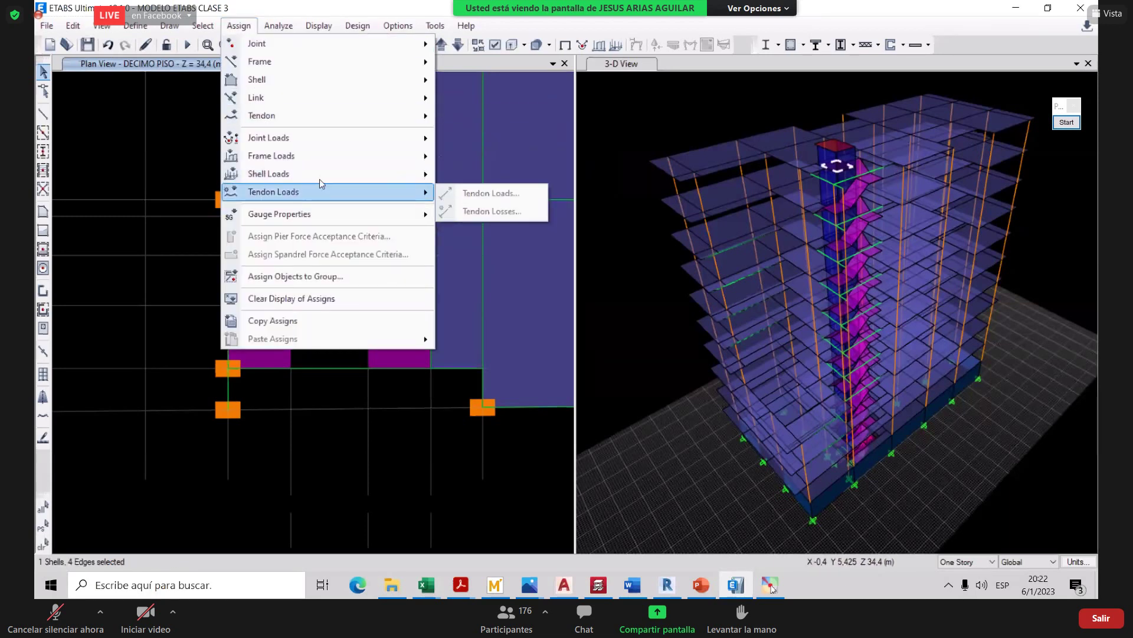
mouse_move(355, 173)
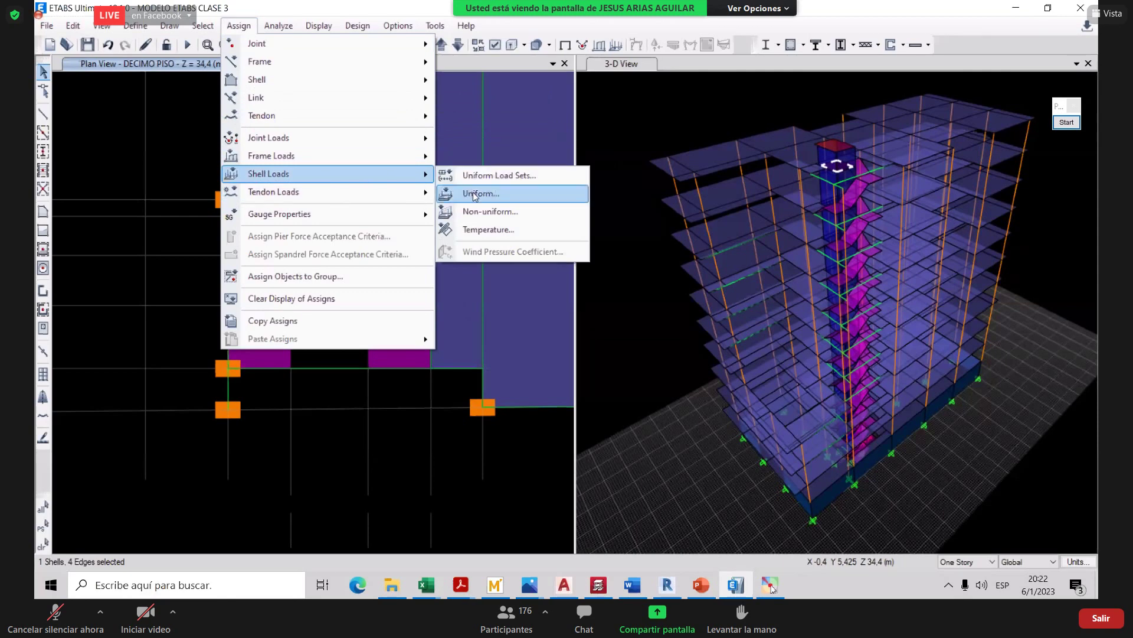
left_click(566, 201)
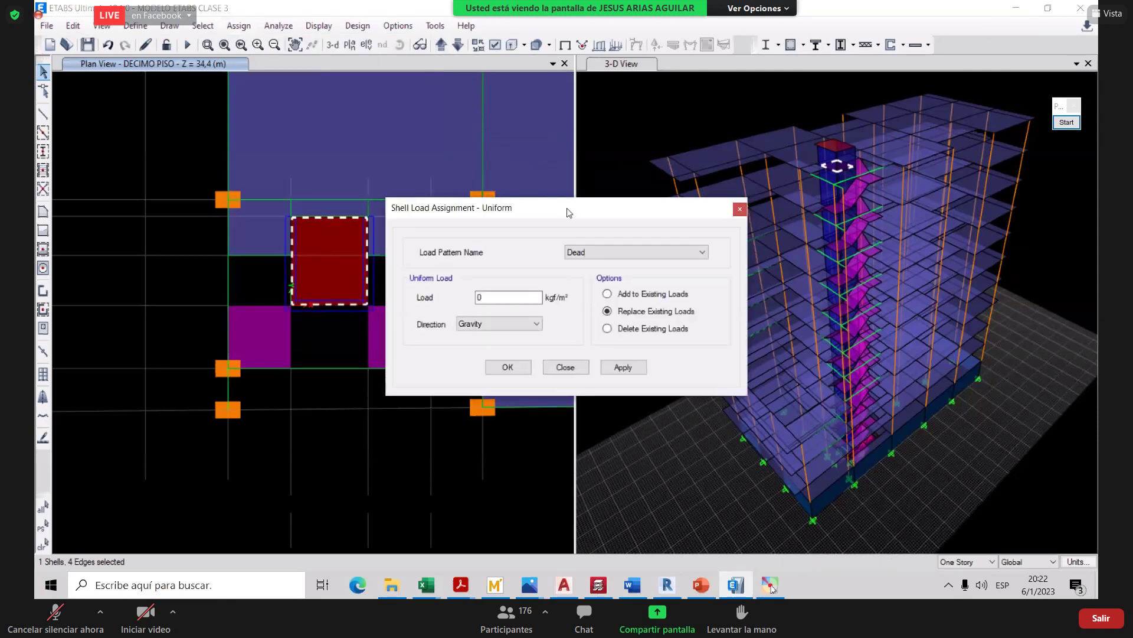
left_click_drag(567, 208, 696, 154)
left_click(721, 199)
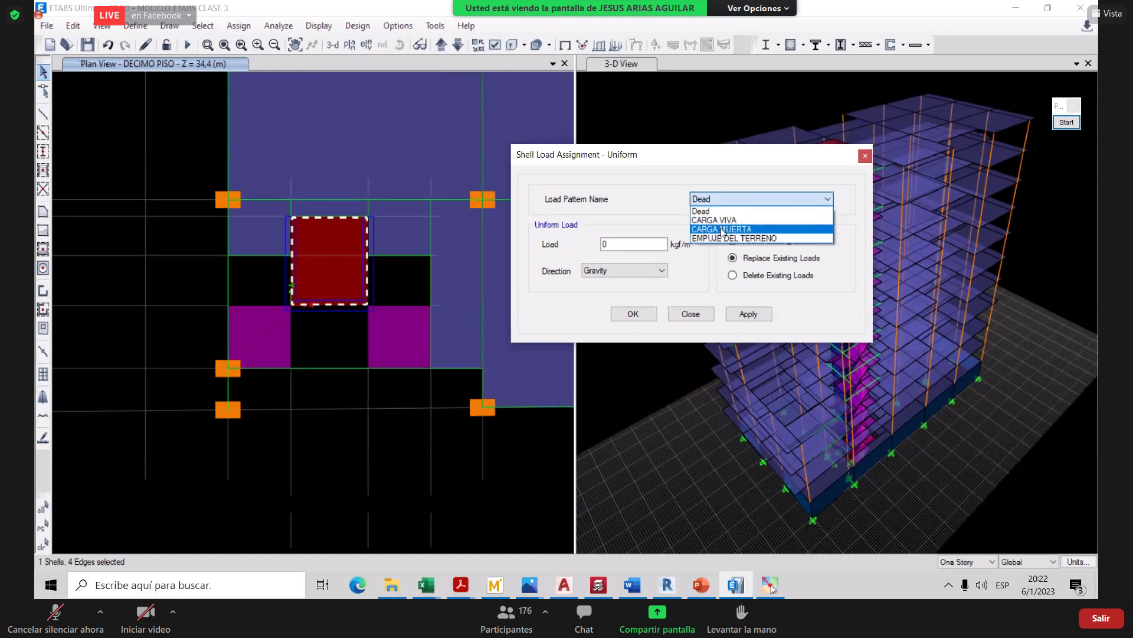
left_click(642, 240)
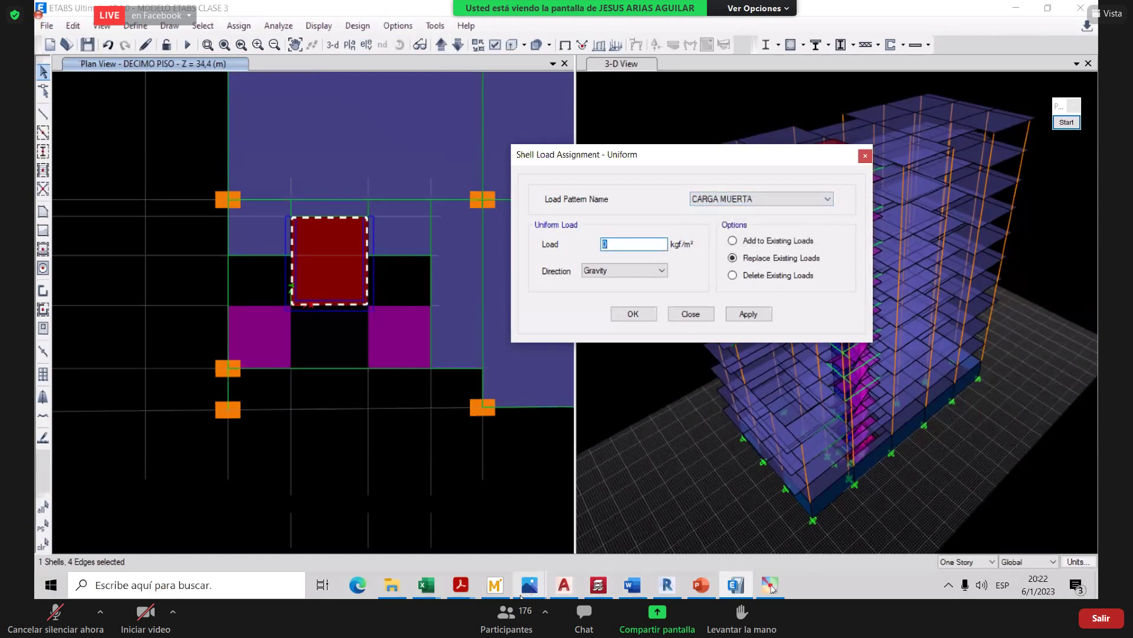
- In Mathcad, check the screed dead load from 3.5 cm thickness and 2300 unit weight, then return to ETABS
mouse_move(503, 596)
left_click(501, 550)
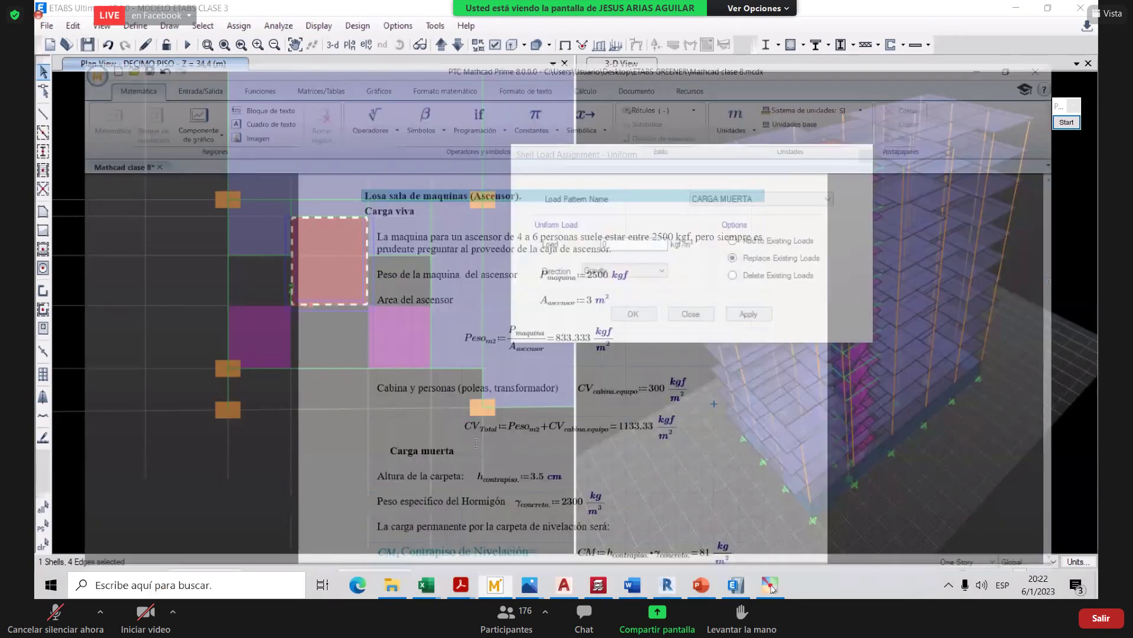
scroll(526, 332, "down", 3)
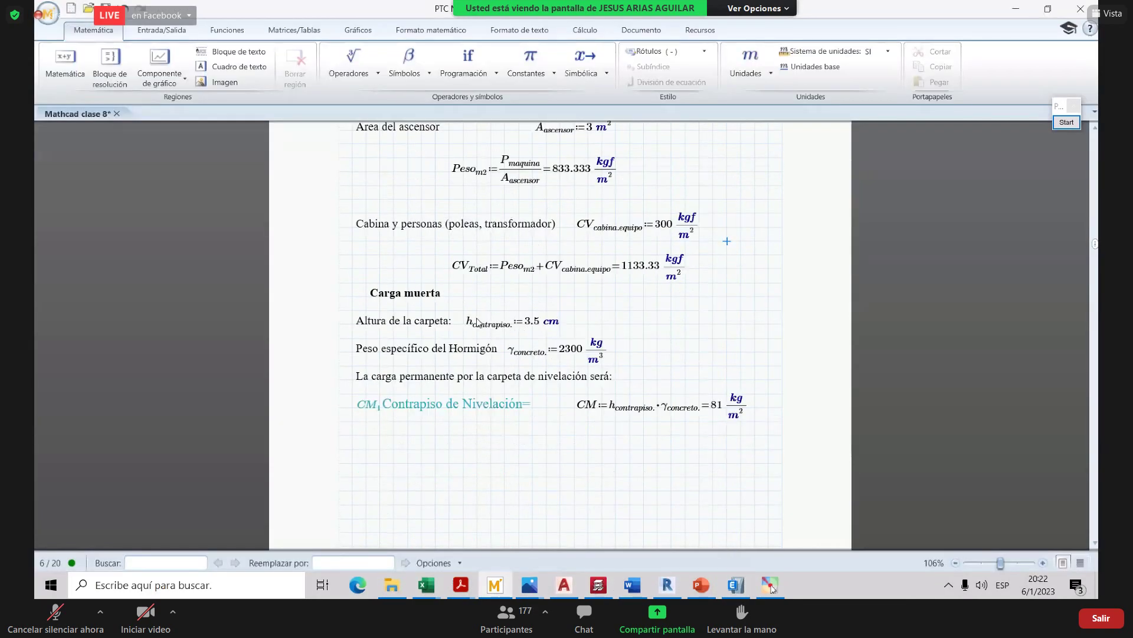
scroll(507, 292, "down", 5)
scroll(507, 292, "up", 12)
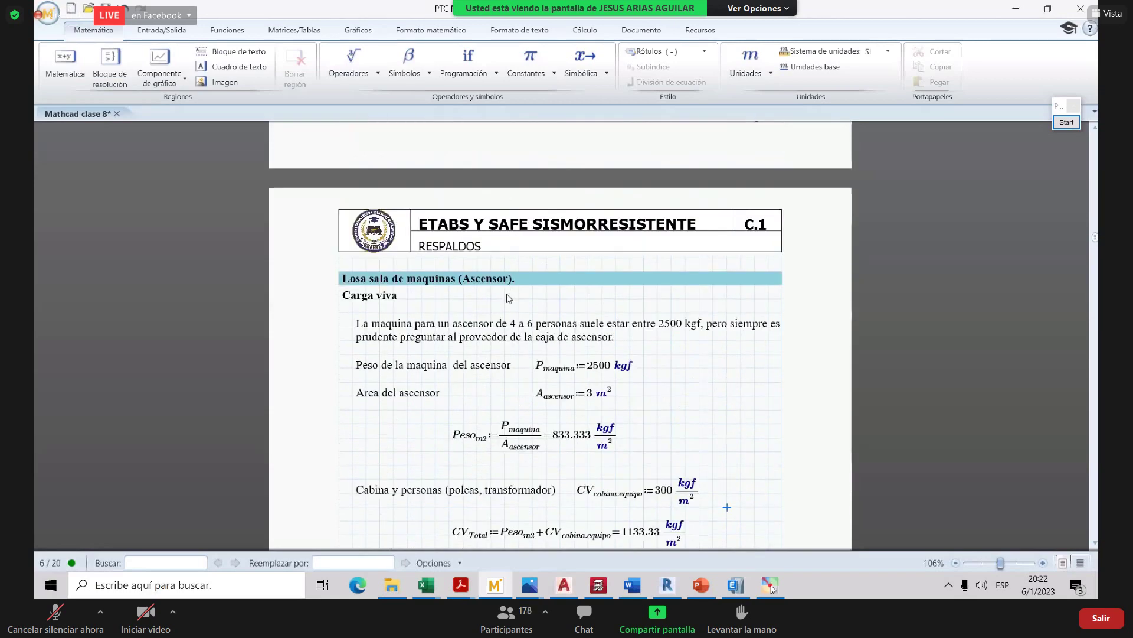
scroll(511, 310, "down", 2)
scroll(511, 309, "down", 4)
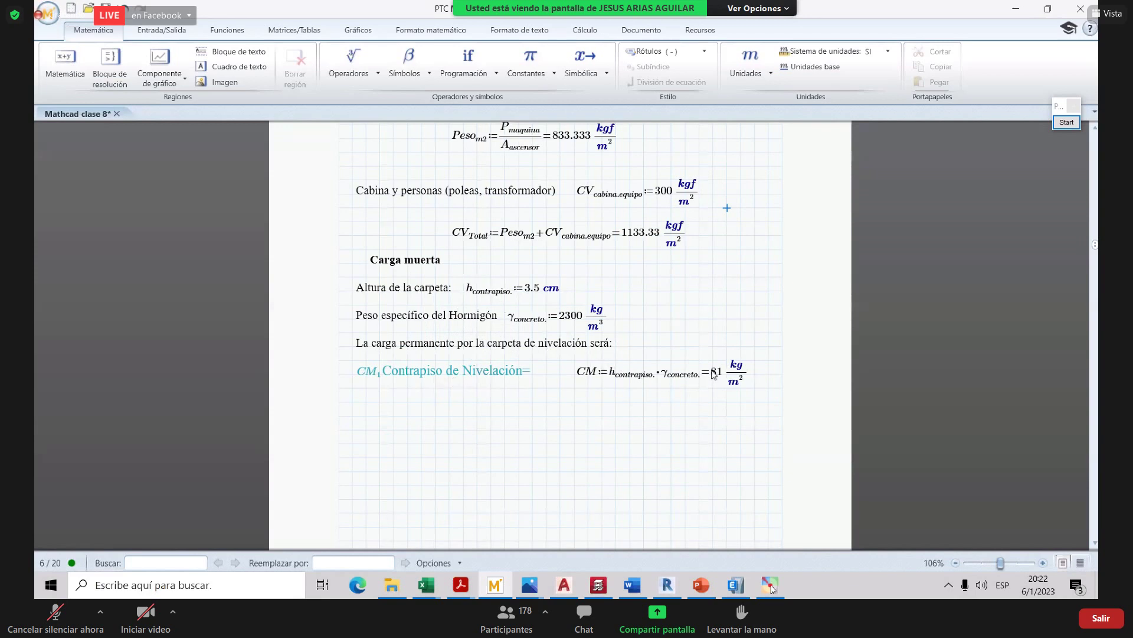
double_click(532, 288)
double_click(569, 317)
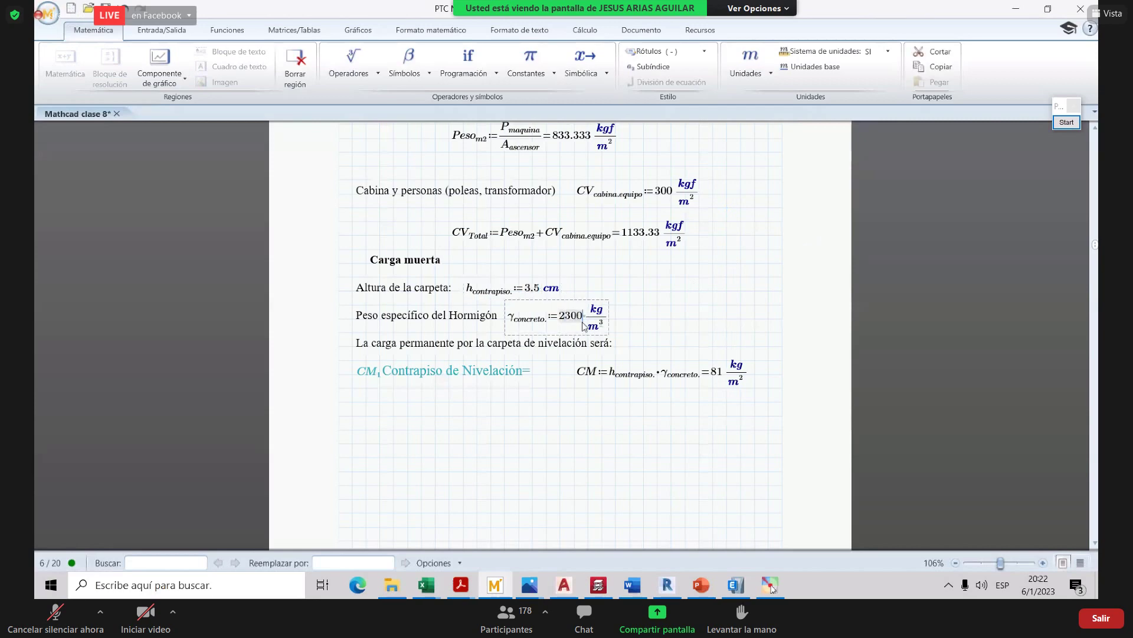
left_click(736, 584)
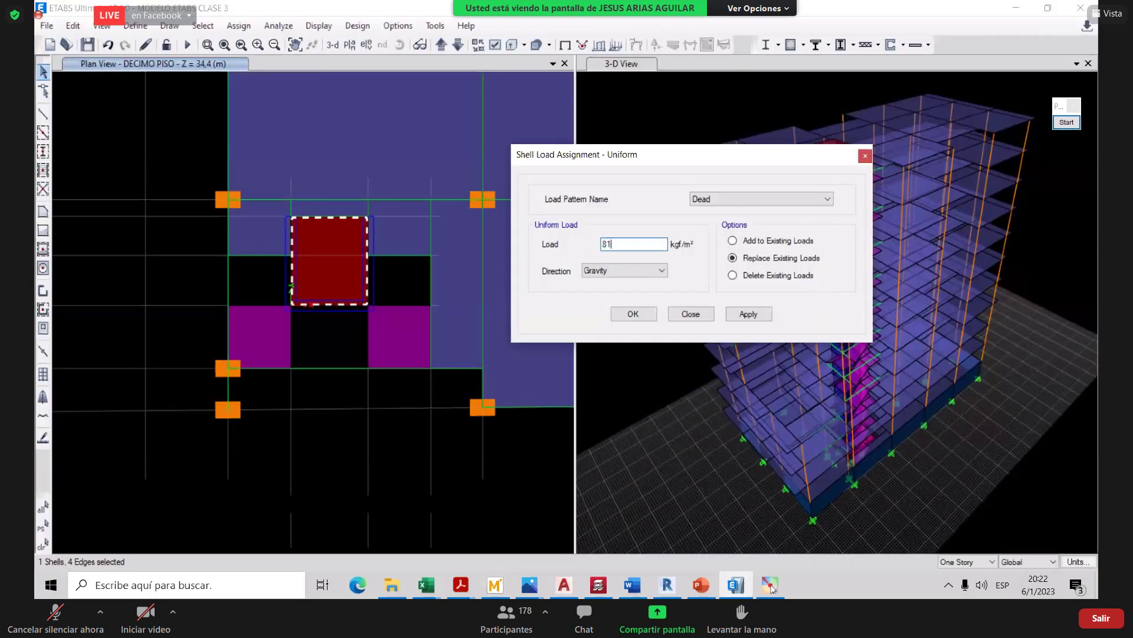
- Apply the 81 kgf/m² uniform CARGA MUERTA load to the red slab
left_click(731, 203)
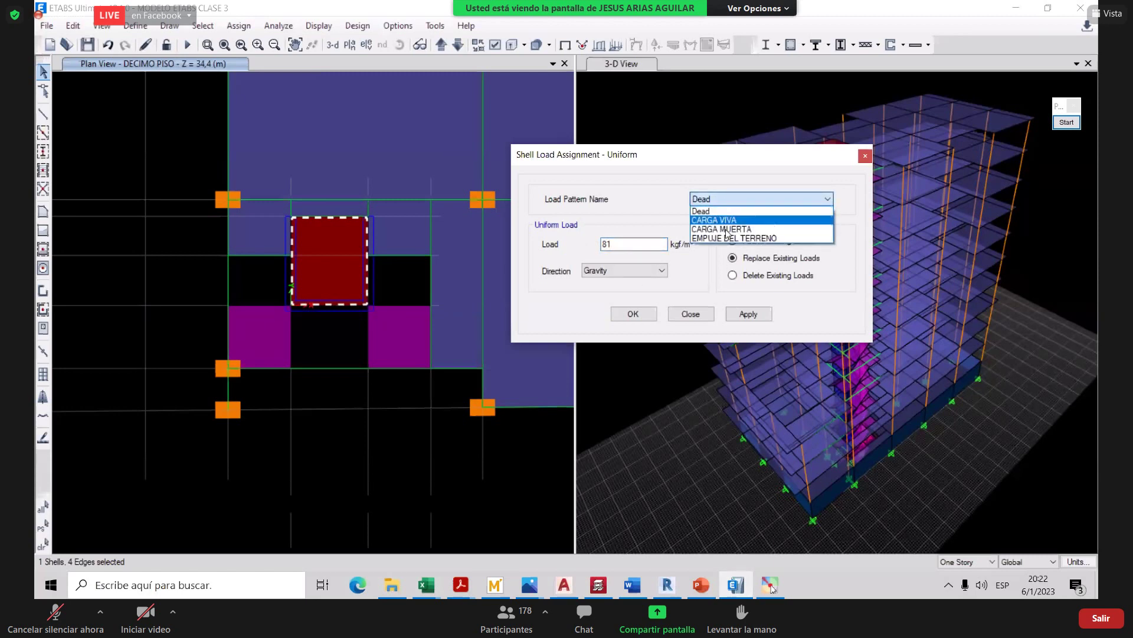
left_click(715, 204)
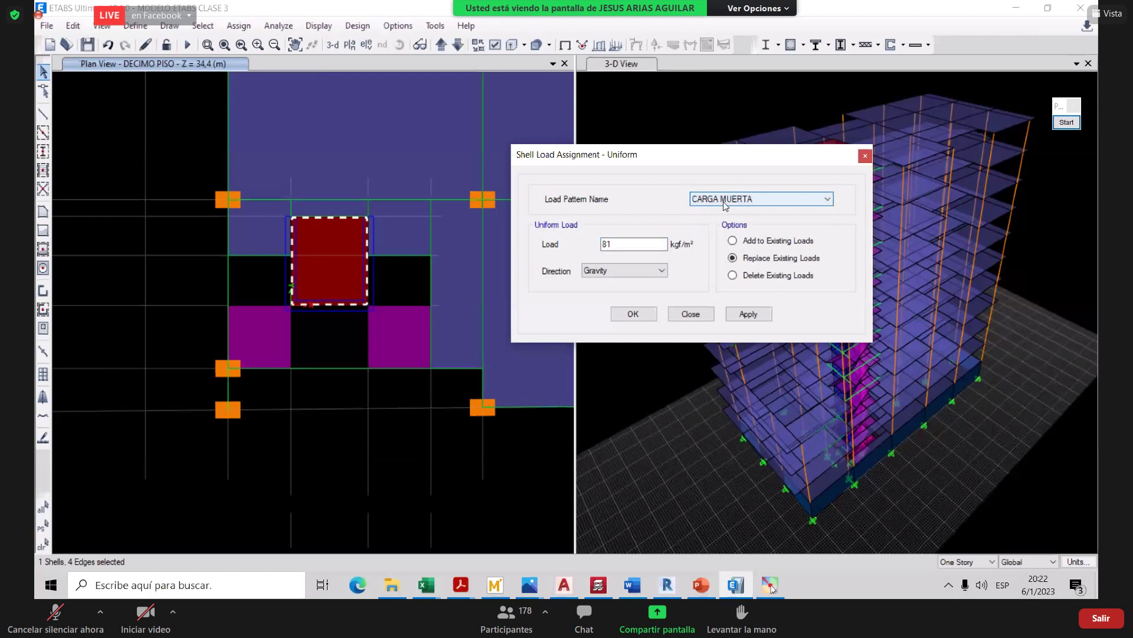
left_click(751, 318)
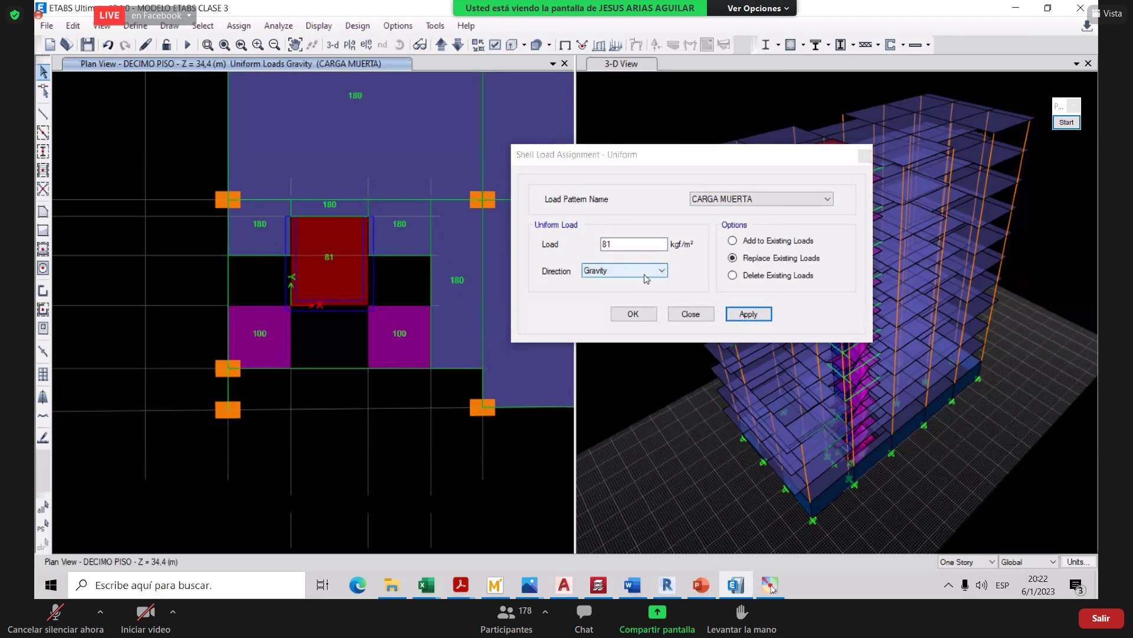
- Switch the load pattern to CARGA VIVA and select the load value for replacement
left_click(733, 201)
left_click(714, 220)
double_click(608, 244)
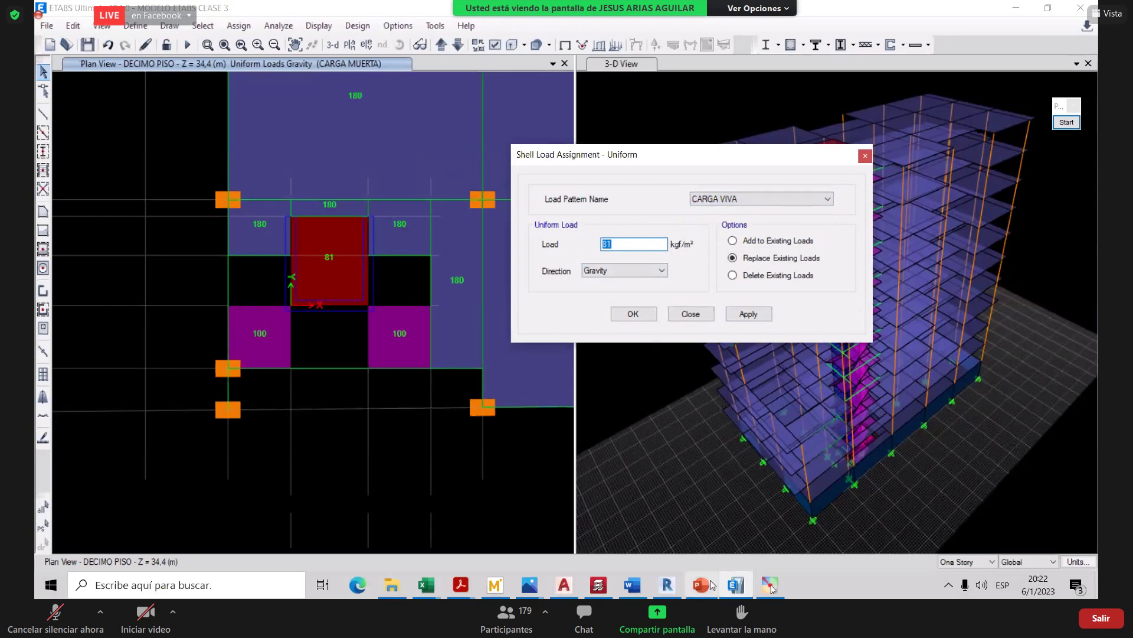
mouse_move(574, 586)
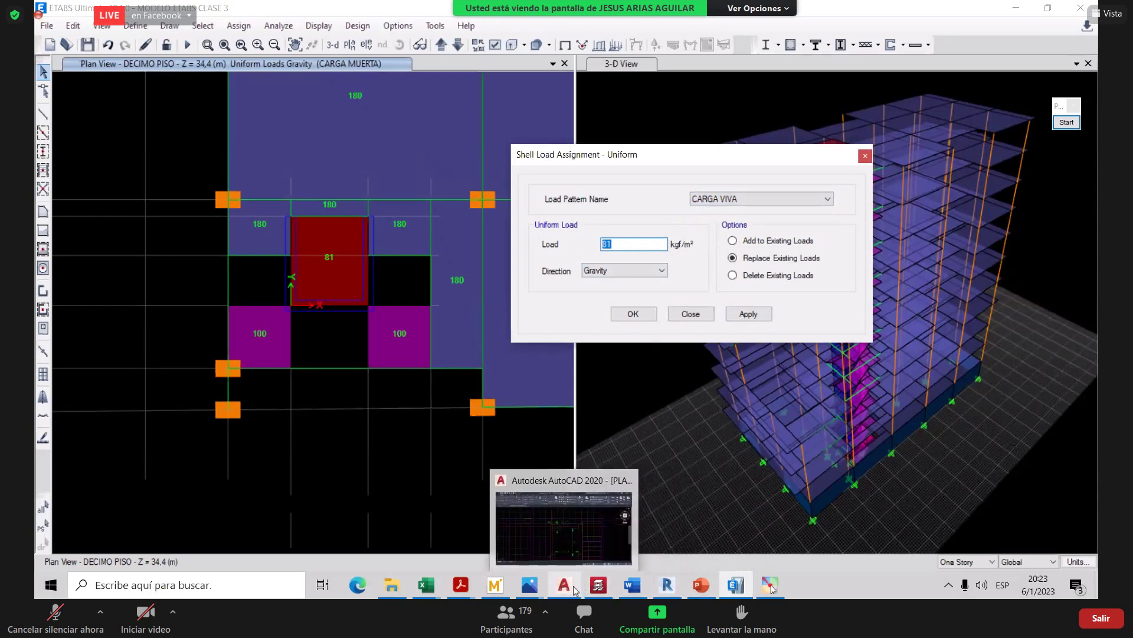
mouse_move(460, 587)
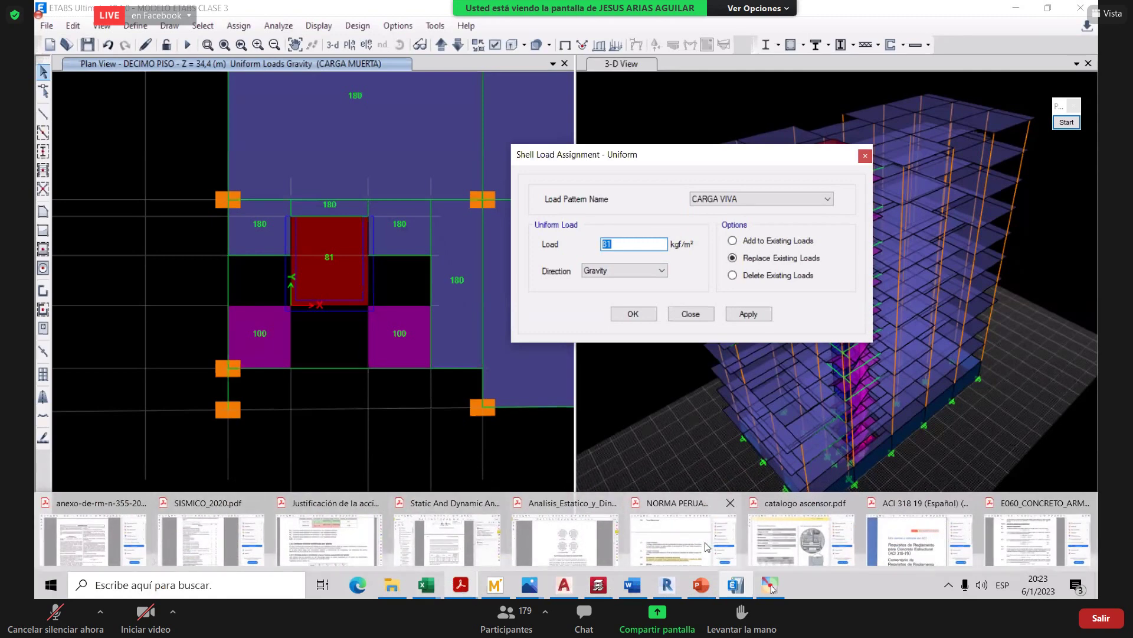
- Bring up the loads standard PDF and scroll to section 9.7
left_click(648, 534)
scroll(437, 305, "down", 3)
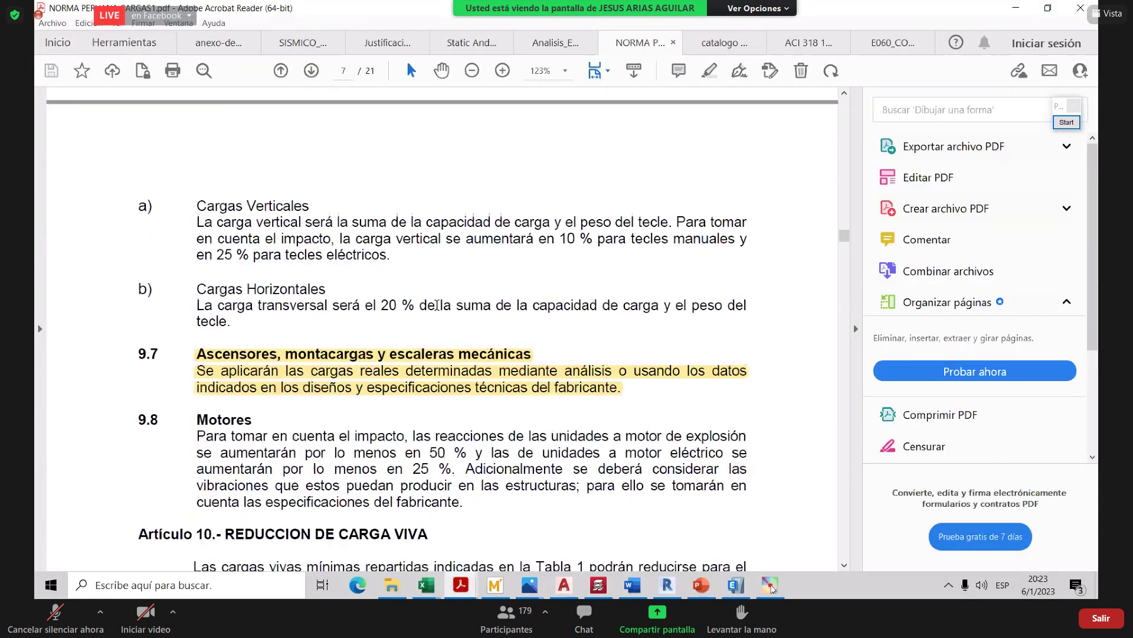
scroll(495, 197, "up", 1)
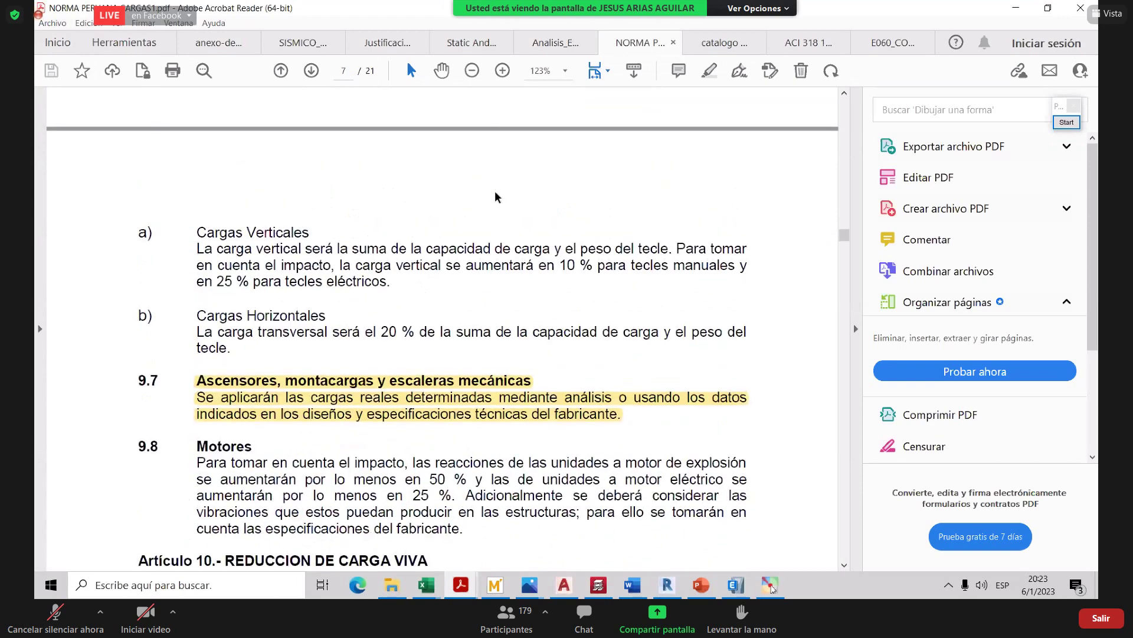
left_click_drag(846, 236, 874, 193)
scroll(877, 204, "down", 9)
scroll(877, 204, "up", 4)
scroll(879, 206, "down", 5)
scroll(878, 206, "down", 18)
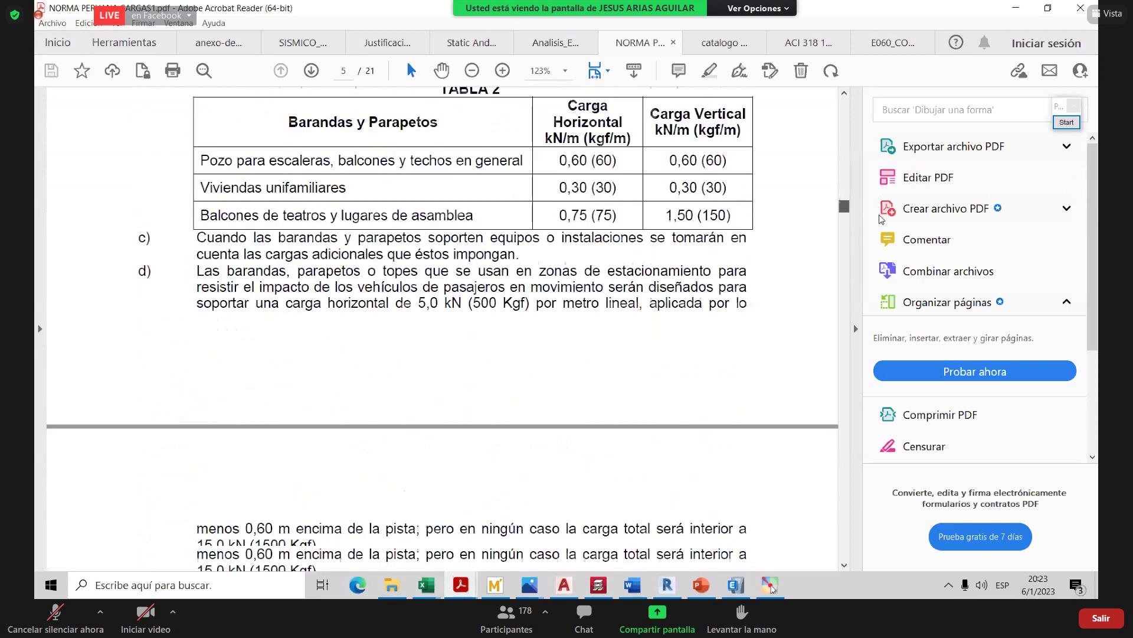
scroll(890, 242, "up", 1)
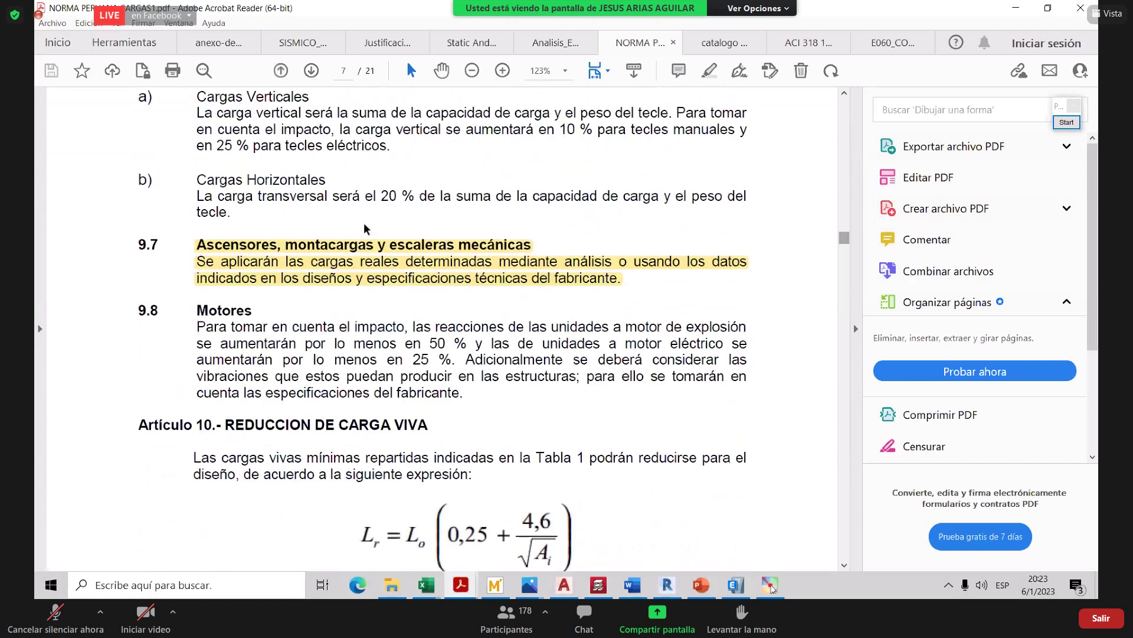
- Highlight the Article 9 'VIVAS MÓVILES' heading above the elevator clause
left_click(253, 252)
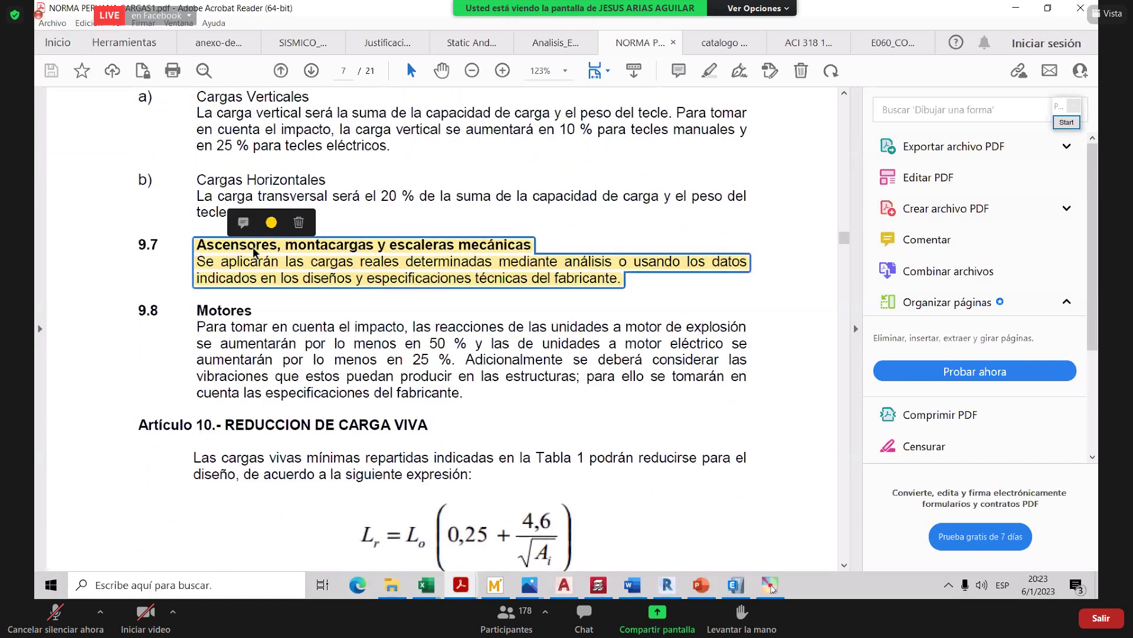
scroll(253, 253, "up", 6)
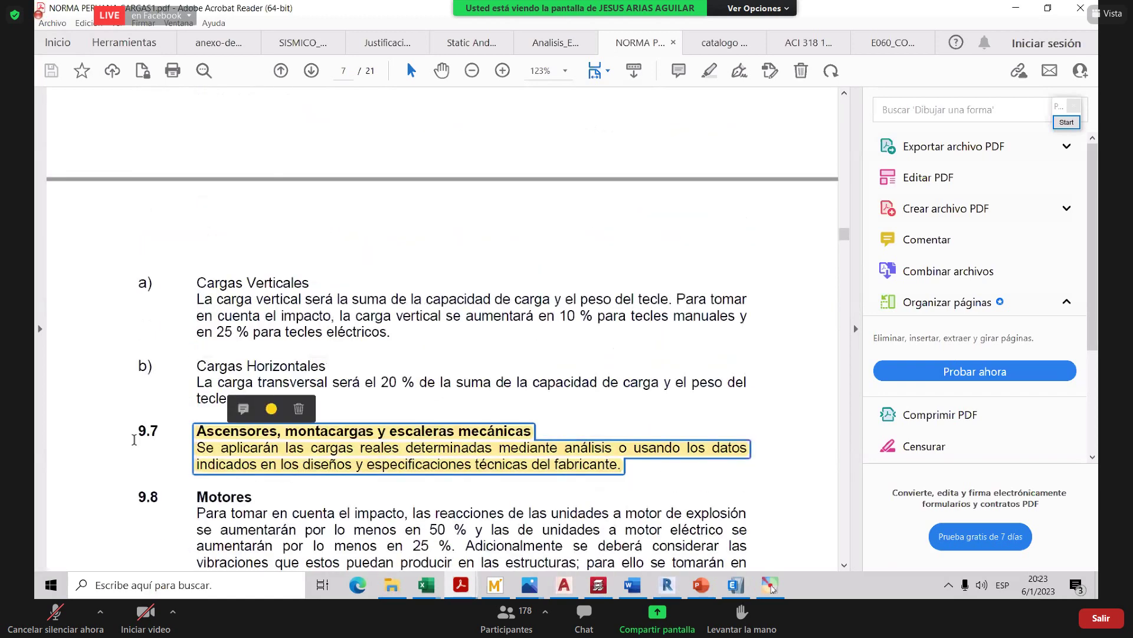
scroll(238, 236, "up", 20)
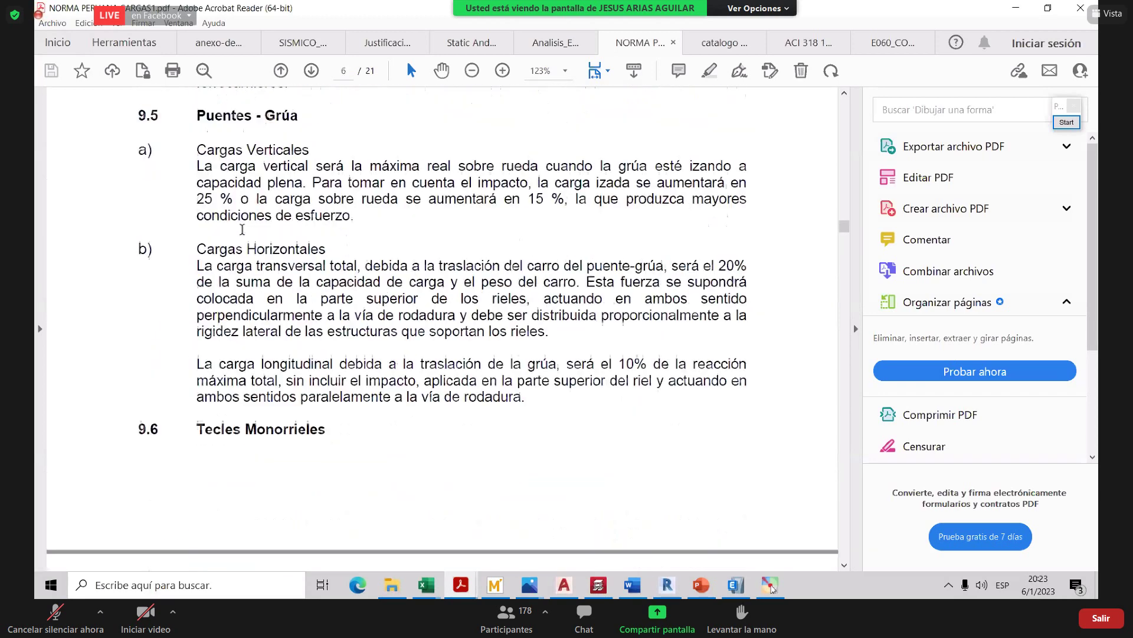
double_click(204, 266)
left_click_drag(282, 267, 409, 270)
left_click(376, 295)
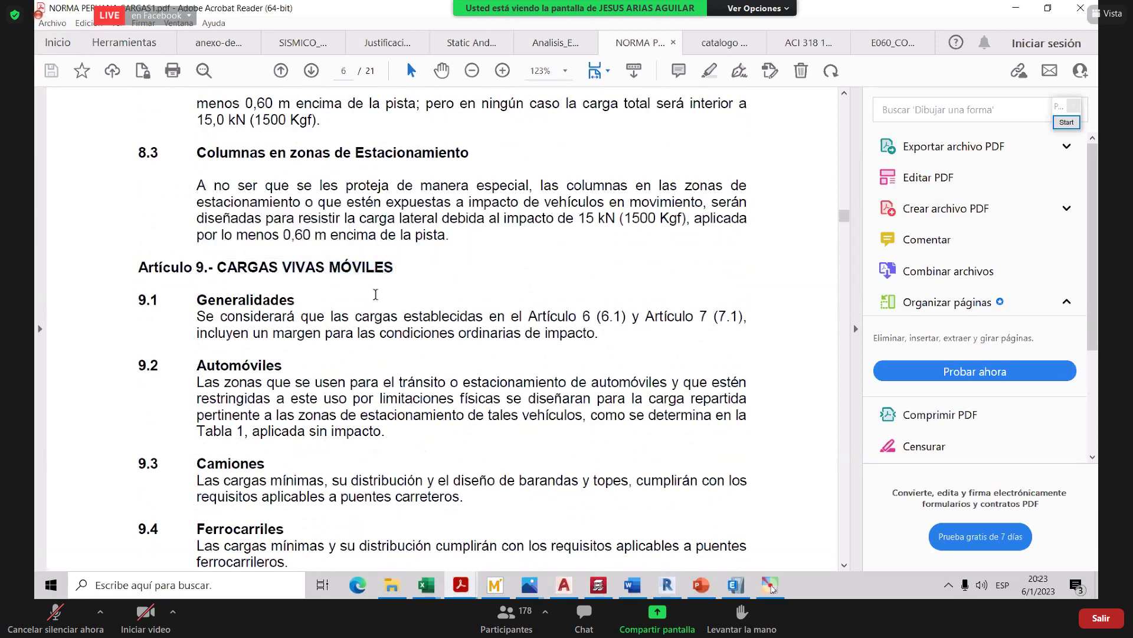
scroll(376, 294, "down", 20)
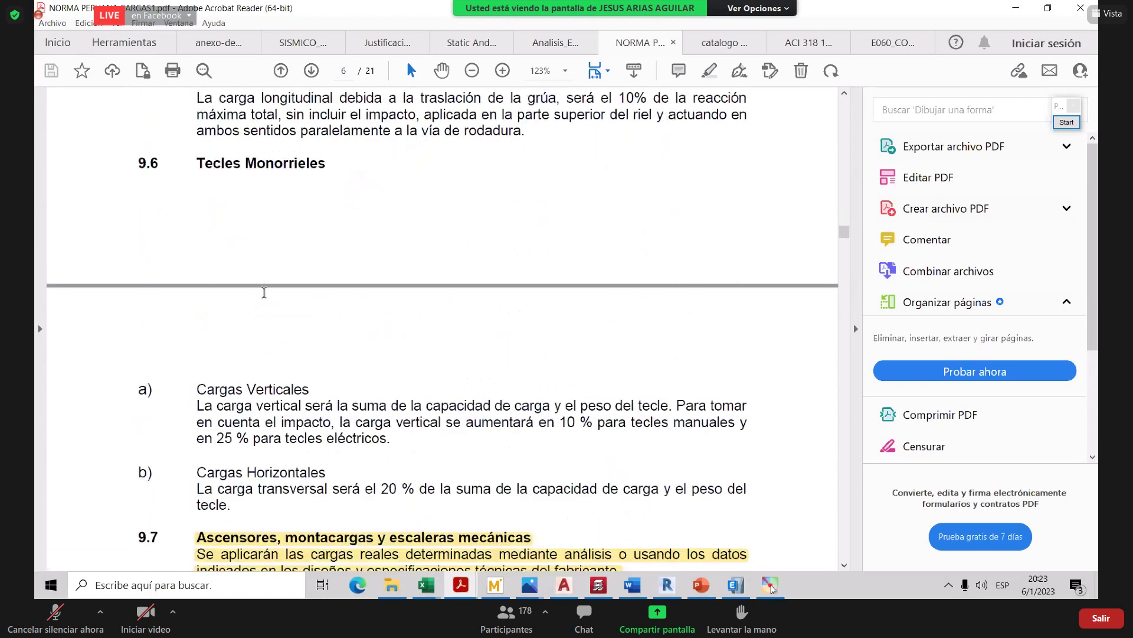
scroll(297, 303, "down", 5)
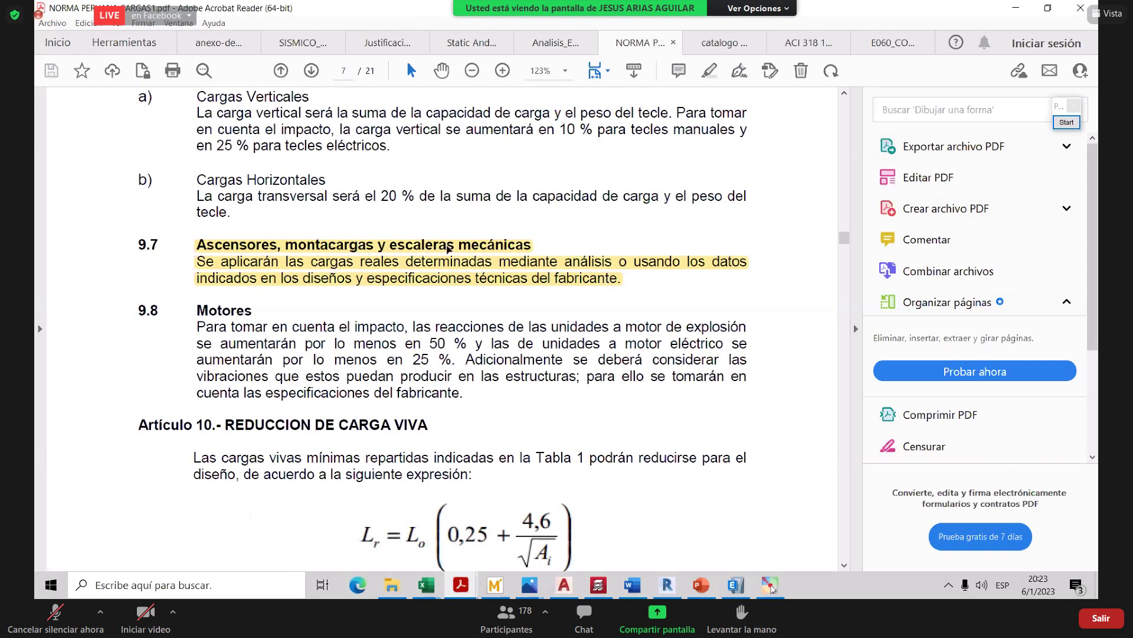
- Underline the elevator clause's reference to manufacturer data with Pointofix, then clear the marks
left_click(1067, 122)
left_click(1074, 136)
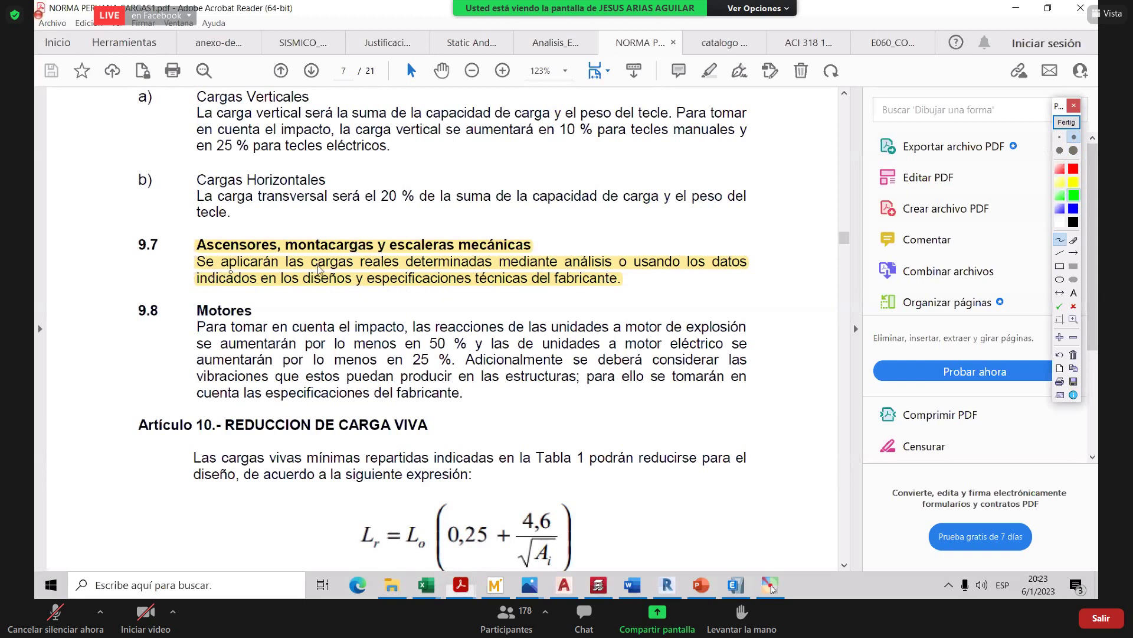
left_click_drag(565, 271, 780, 278)
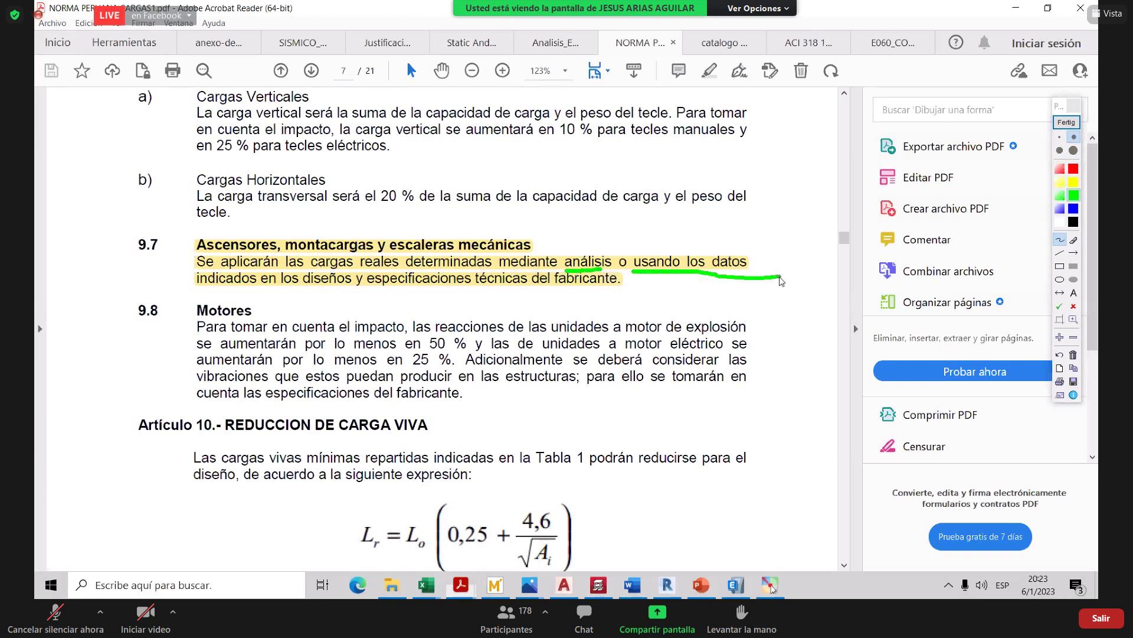
left_click_drag(197, 290, 630, 288)
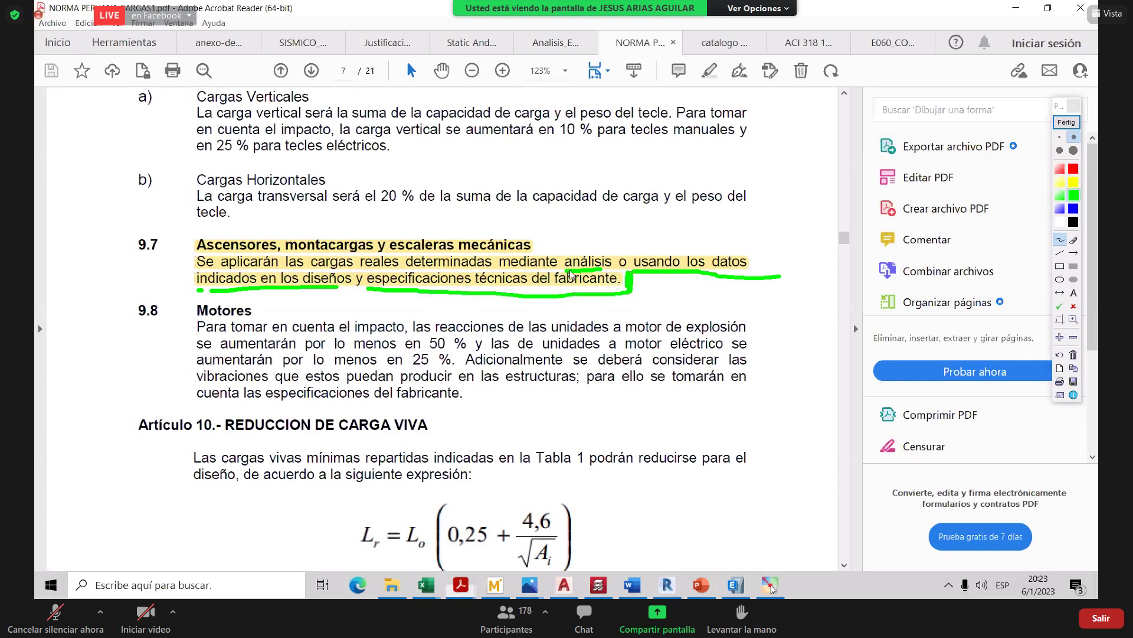
mouse_move(603, 272)
left_mouse_down()
mouse_move(591, 273)
mouse_move(617, 273)
left_mouse_up()
left_click(1067, 123)
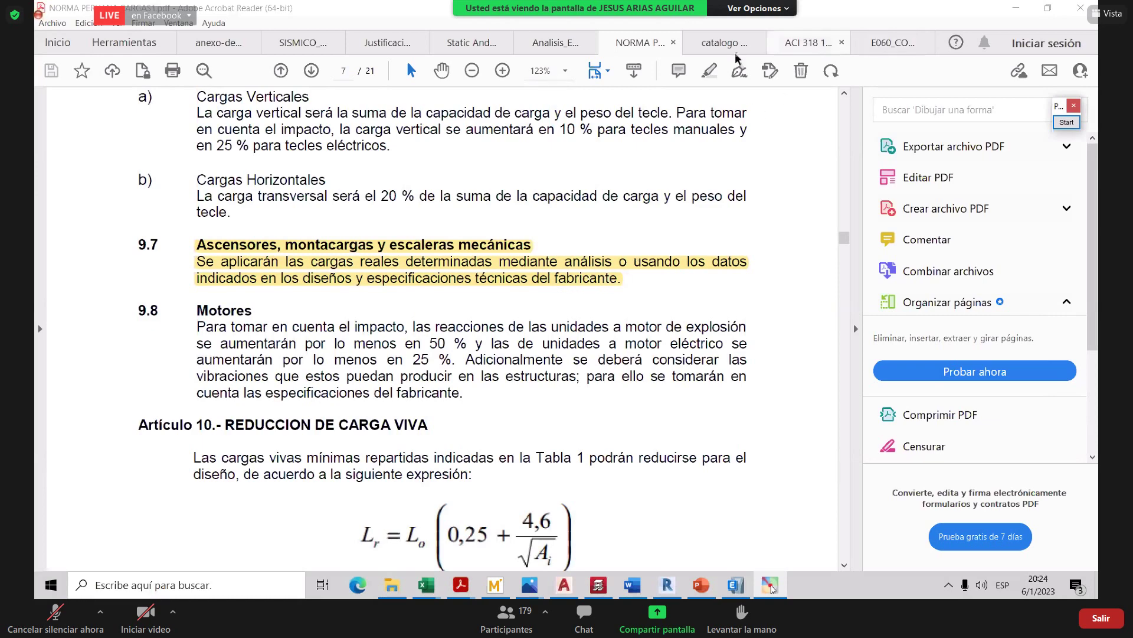
- Highlight the 2.500 kg rated load in the elevator catalogue specifications
left_click(719, 47)
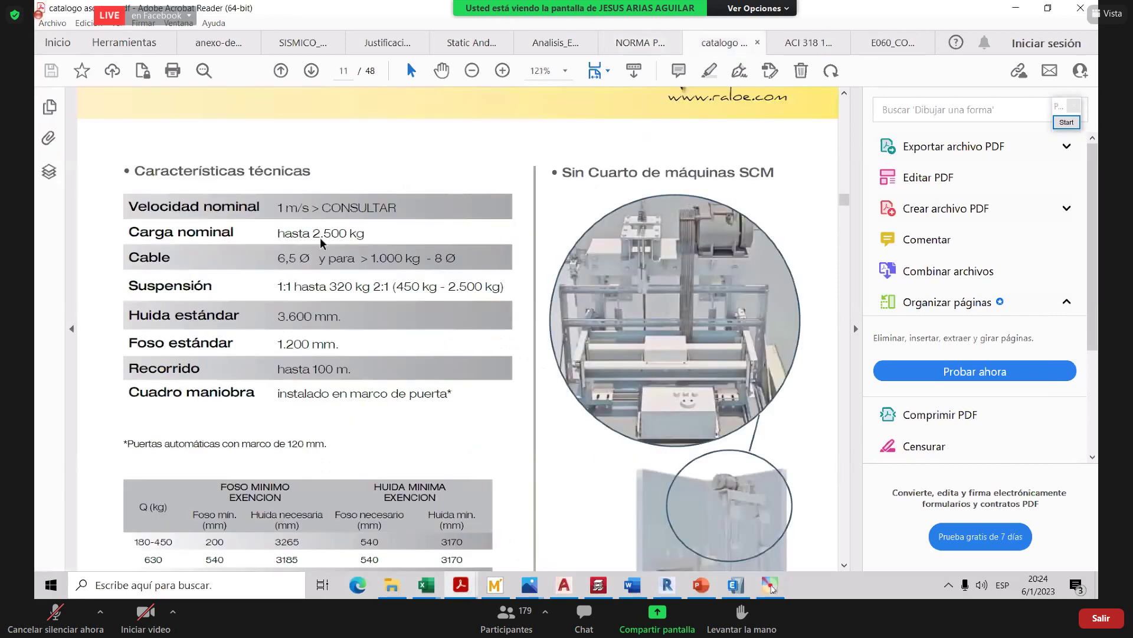
left_click_drag(312, 234, 378, 258)
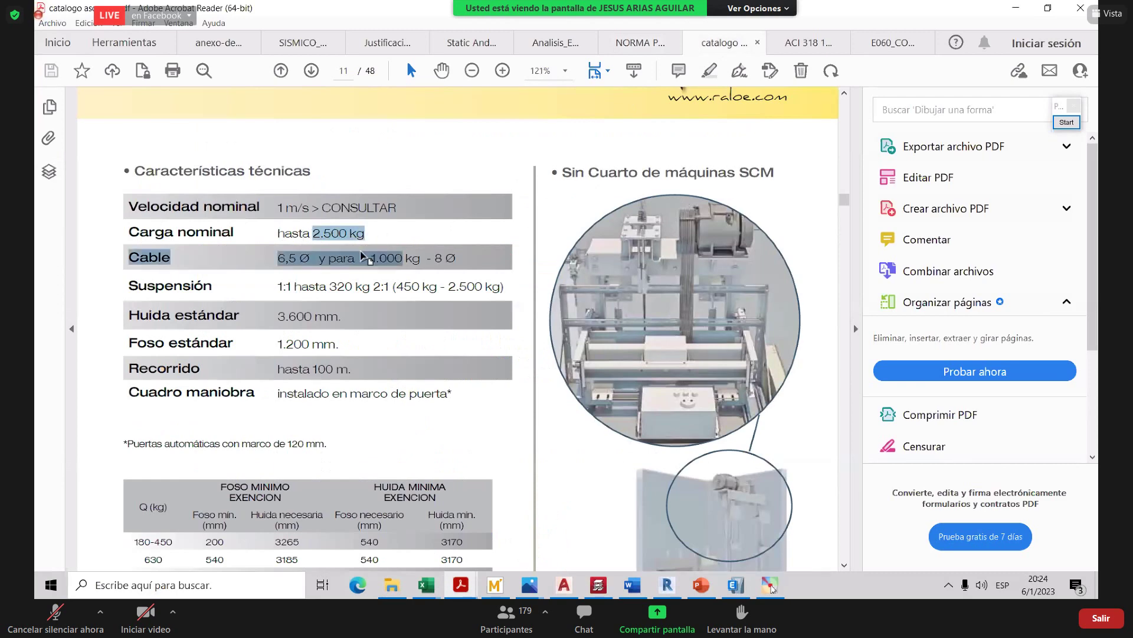
left_click(342, 245)
scroll(341, 243, "down", 1)
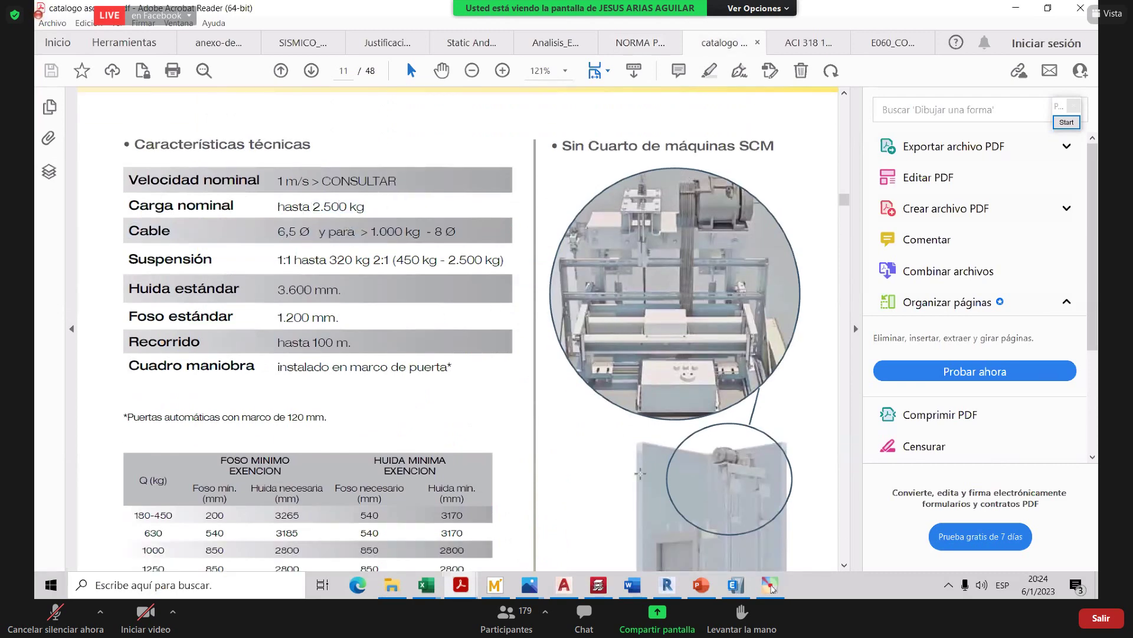
left_click(495, 585)
- Circle the 2500 kgf machine weight in Mathcad, then switch to the AutoCAD floor plan
scroll(546, 285, "up", 3)
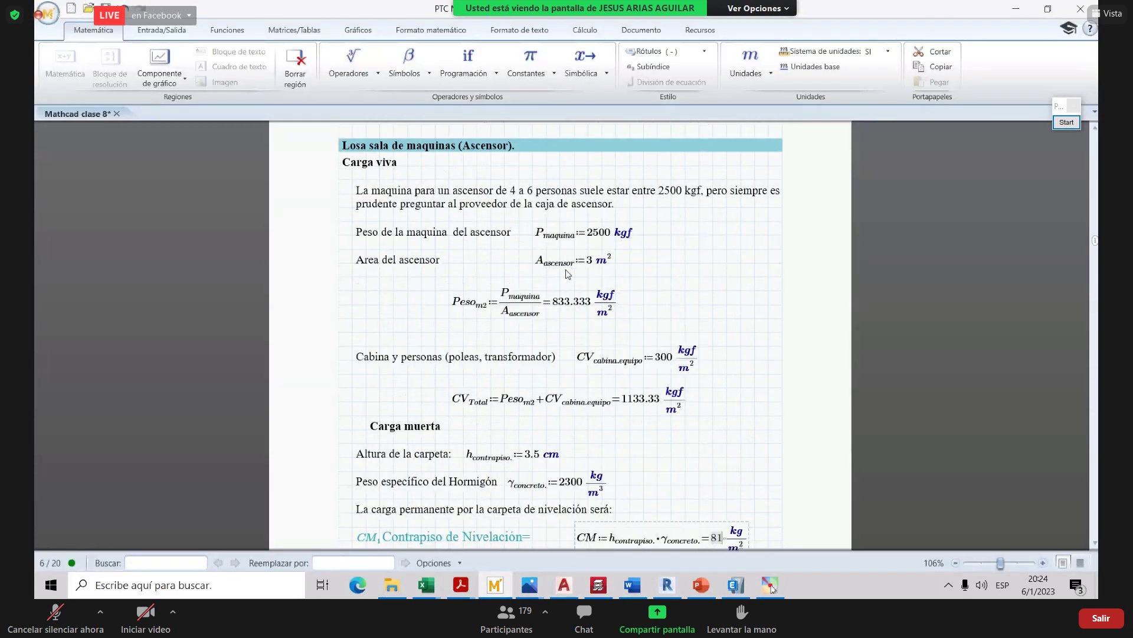
scroll(1008, 179, "up", 1)
left_click(1067, 123)
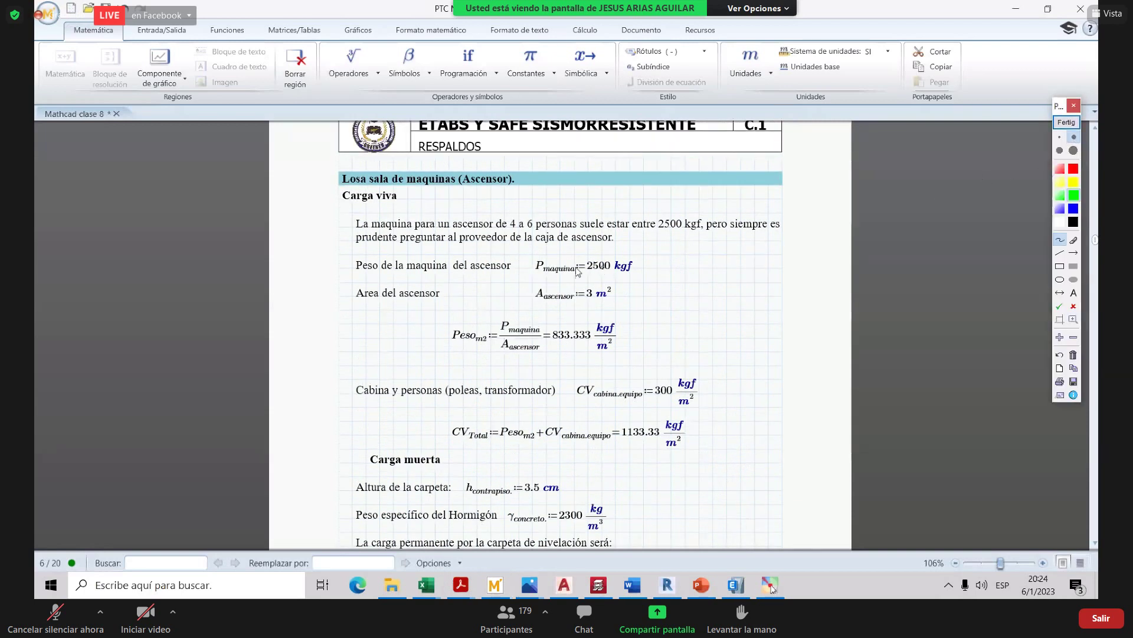
mouse_move(586, 258)
left_mouse_down()
mouse_move(643, 277)
mouse_move(575, 258)
left_mouse_up()
left_click(1067, 122)
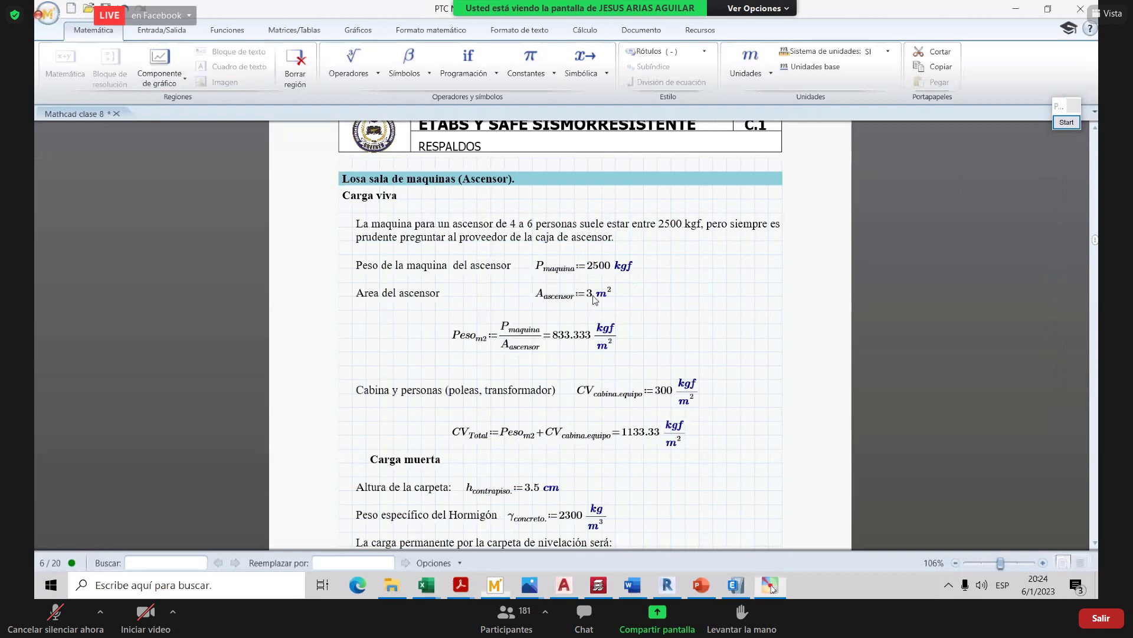
left_click(564, 585)
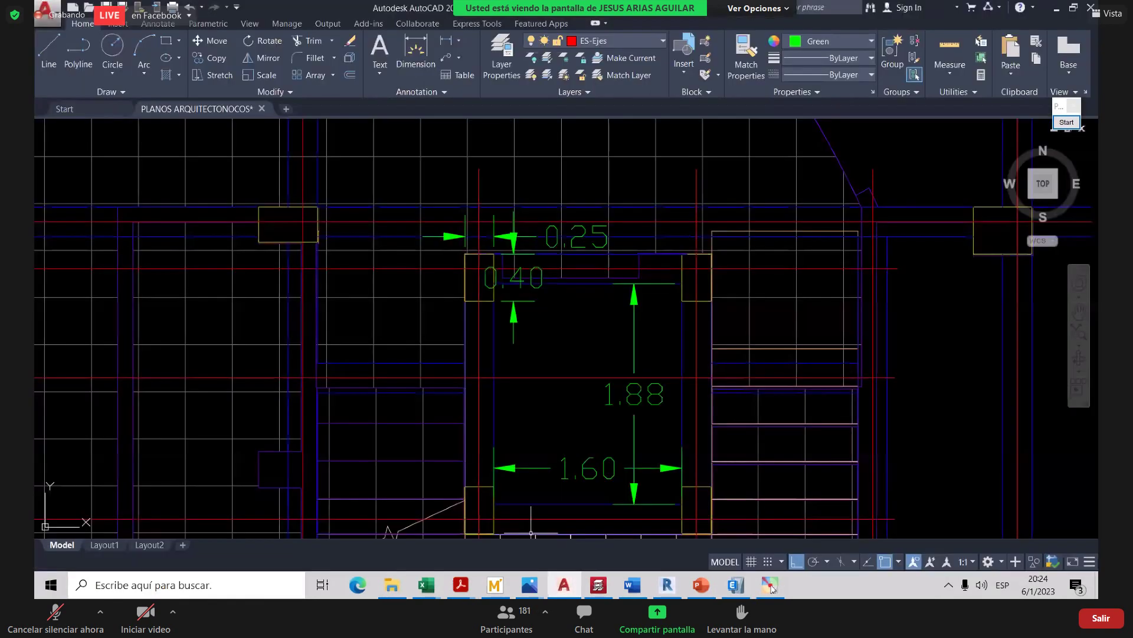
- Centre the elevator shaft and compute 1,88 × 1,6 = 3,008 in the Windows Calculator
scroll(493, 345, "down", 5)
scroll(520, 354, "up", 5)
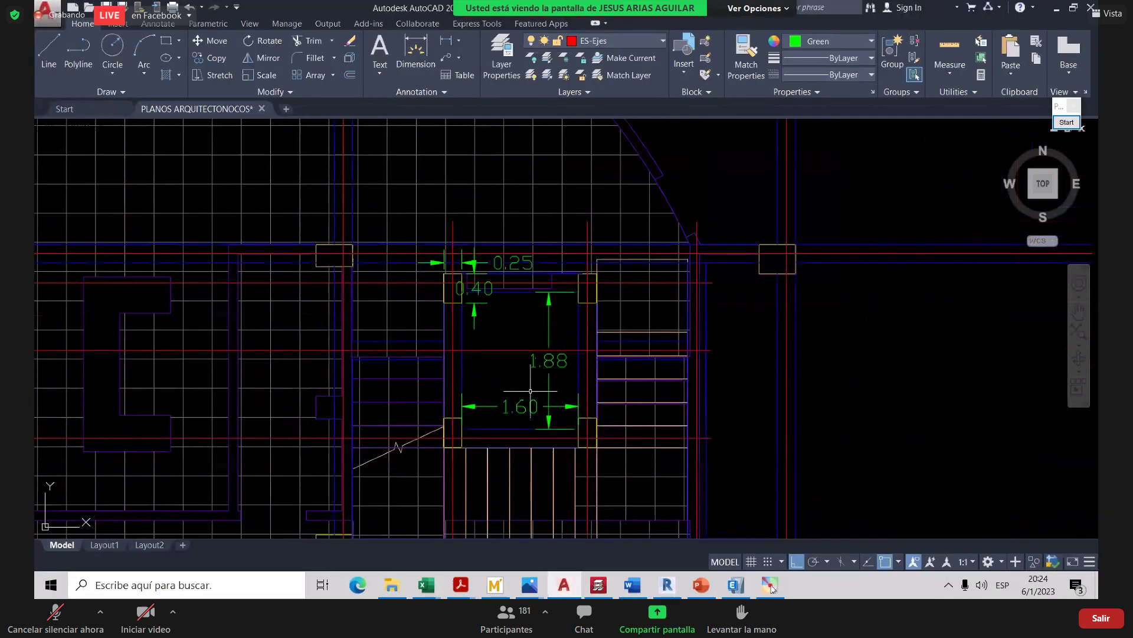
middle_click_drag(533, 366, 482, 354)
left_click(769, 584)
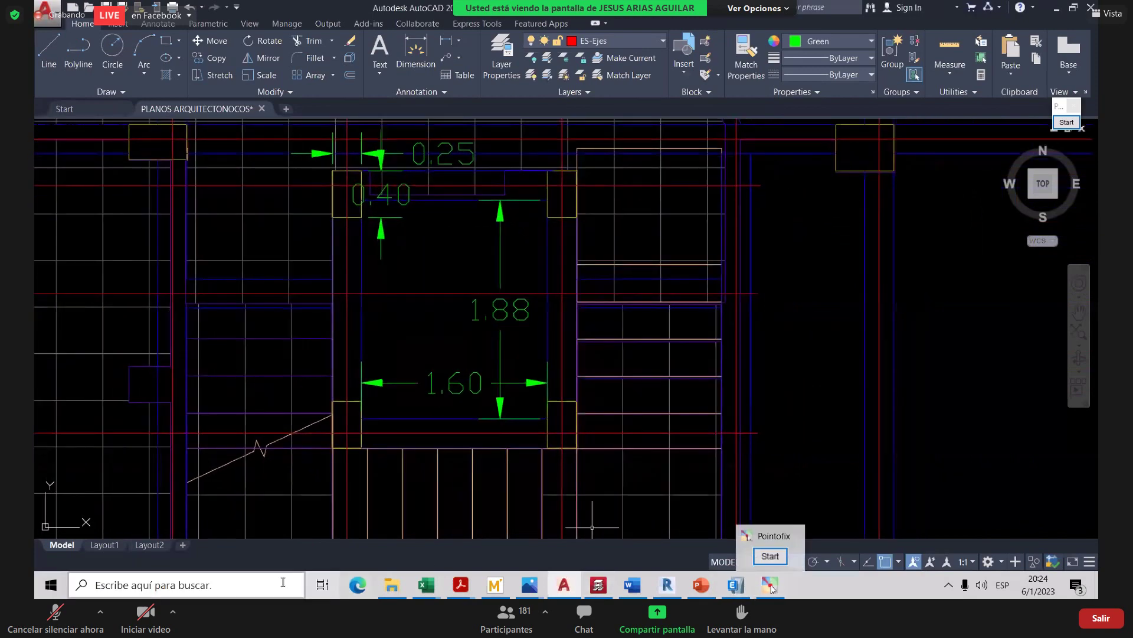
left_click(260, 584)
left_click(458, 227)
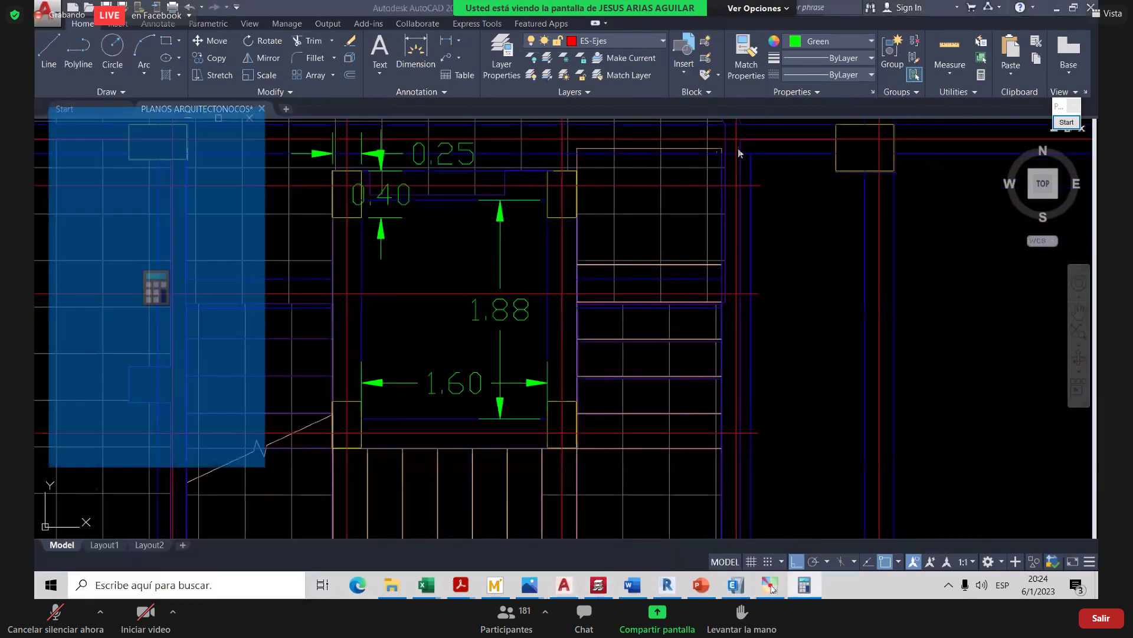
type("1,88 × ")
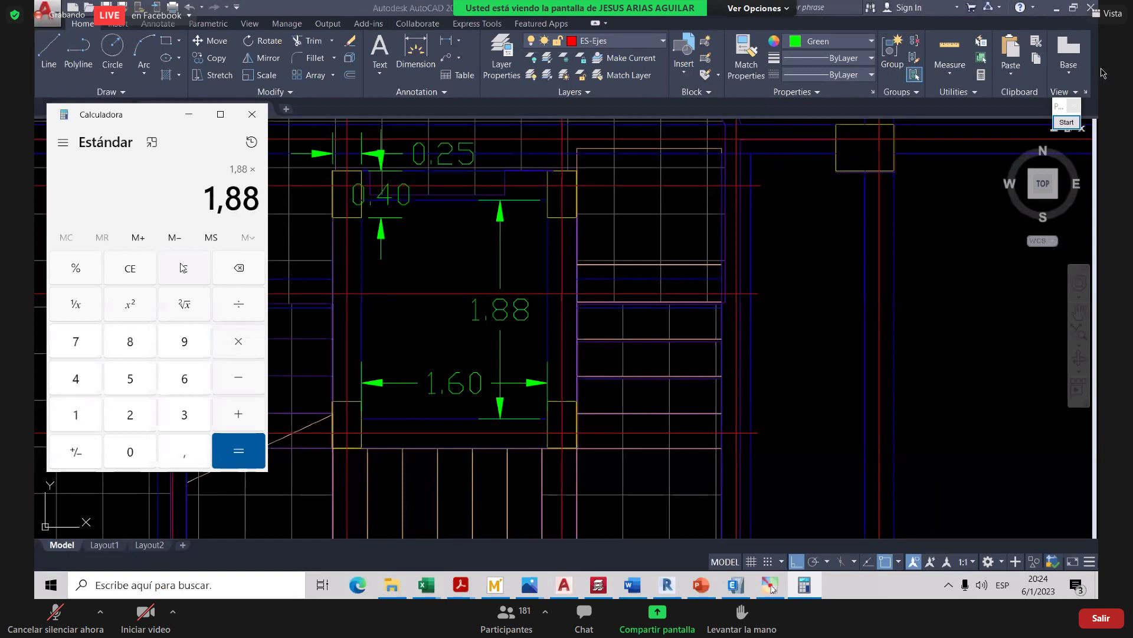
type("1,6")
key("Return")
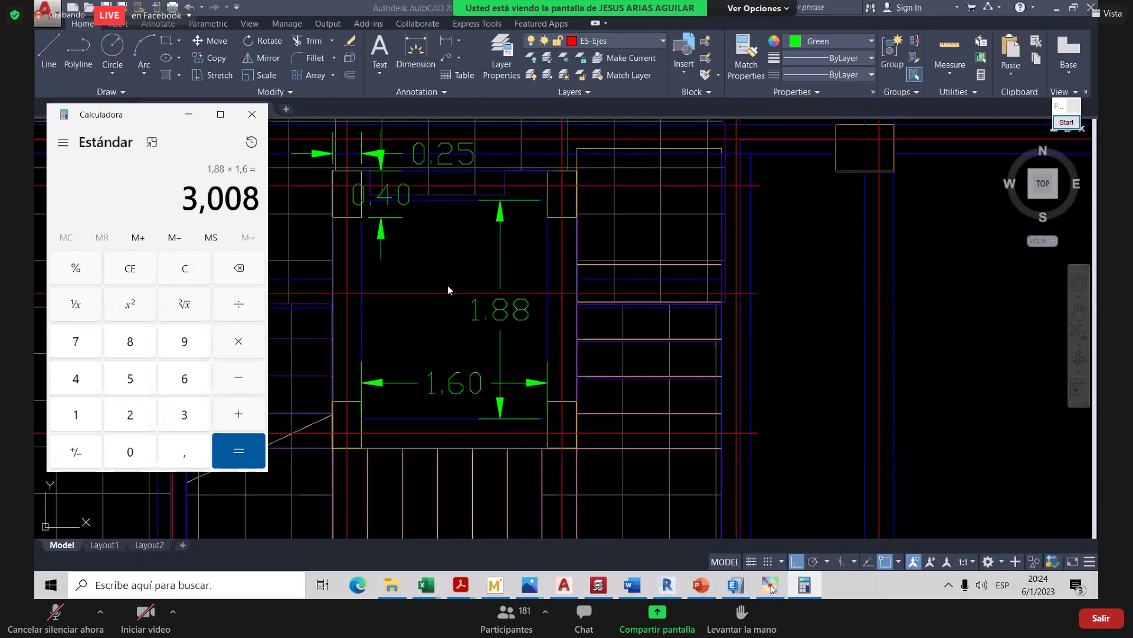
left_click(189, 114)
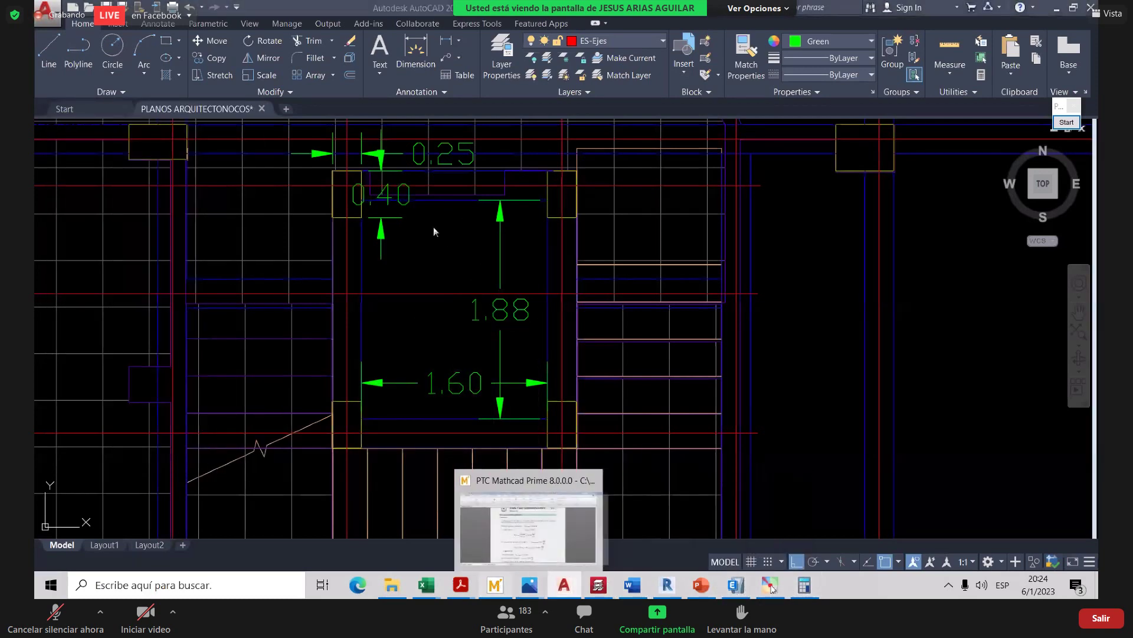
left_click(499, 586)
left_click(587, 297)
scroll(587, 299, "down", 2)
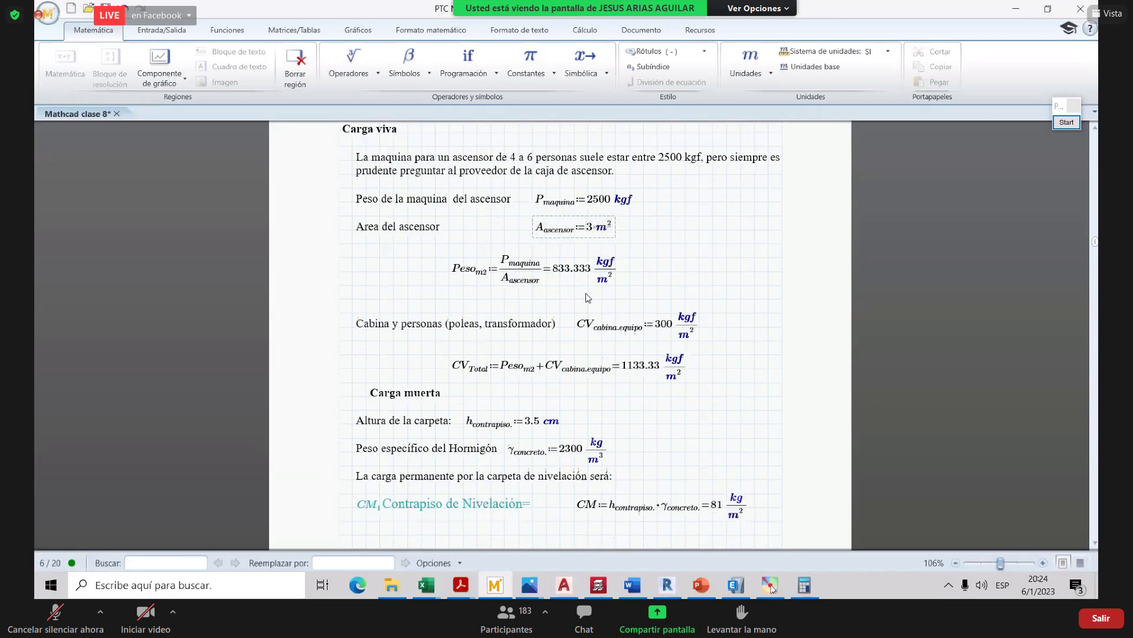
left_click(1069, 124)
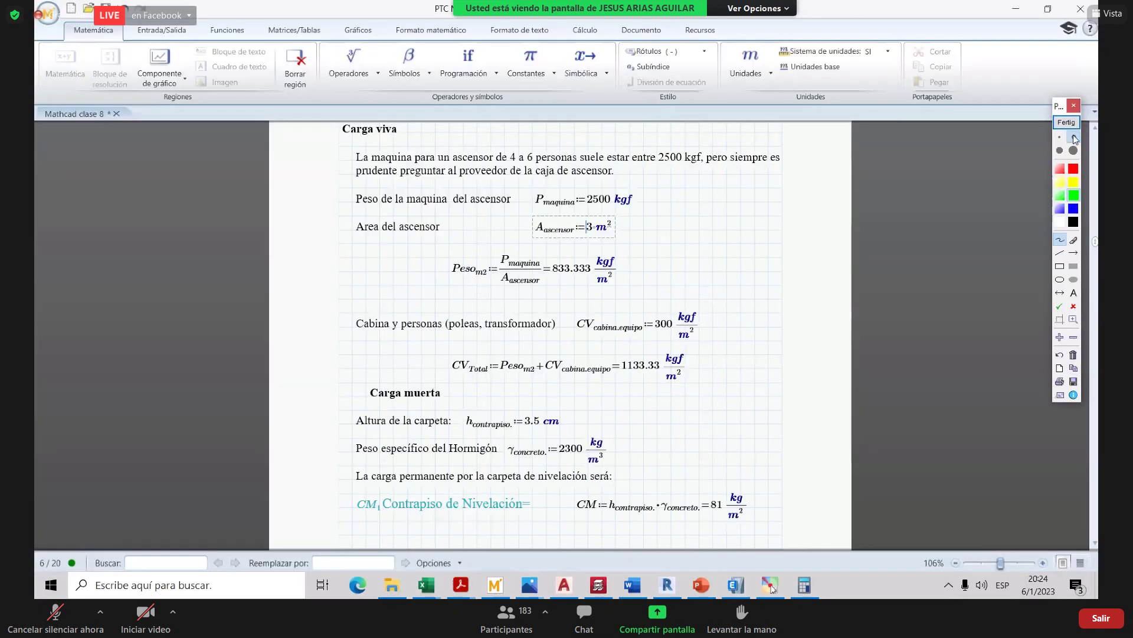
left_click_drag(459, 281, 468, 281)
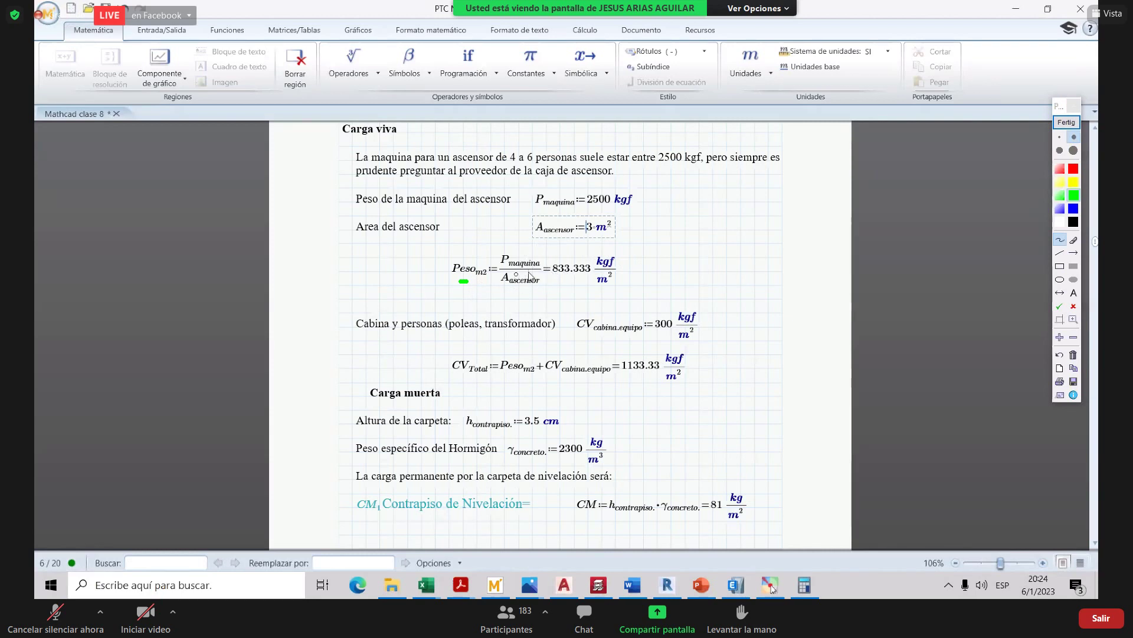
mouse_move(508, 289)
left_mouse_down()
mouse_move(614, 290)
mouse_move(587, 248)
mouse_move(556, 282)
left_mouse_up()
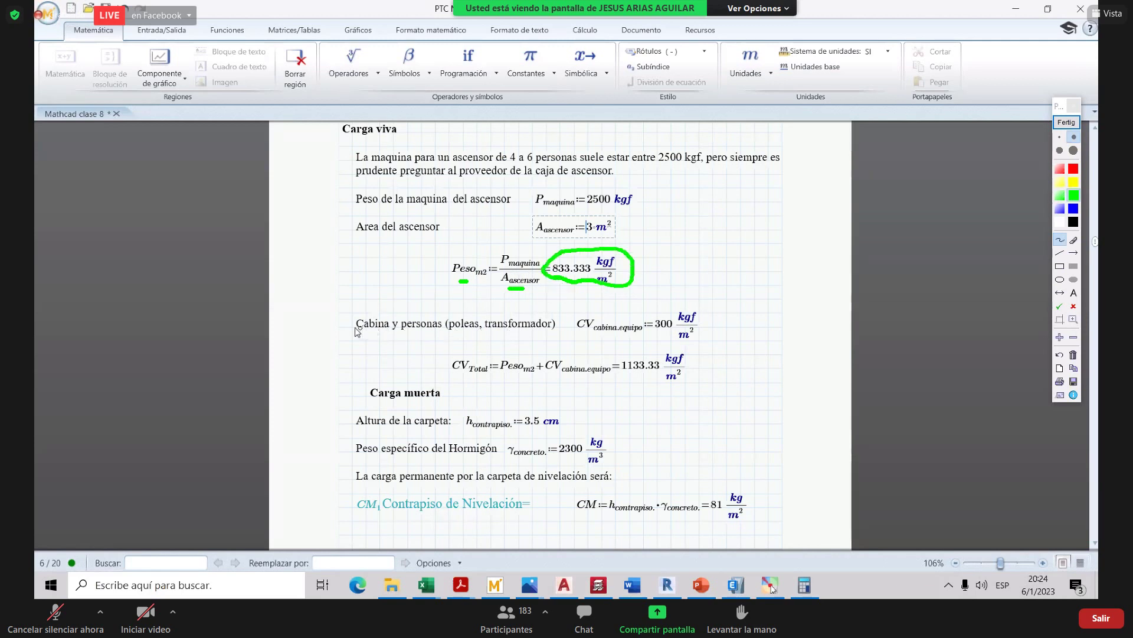
left_click_drag(369, 332, 406, 331)
left_click_drag(419, 334, 476, 324)
mouse_move(680, 303)
left_mouse_down()
mouse_move(647, 326)
mouse_move(717, 350)
mouse_move(679, 304)
left_mouse_up()
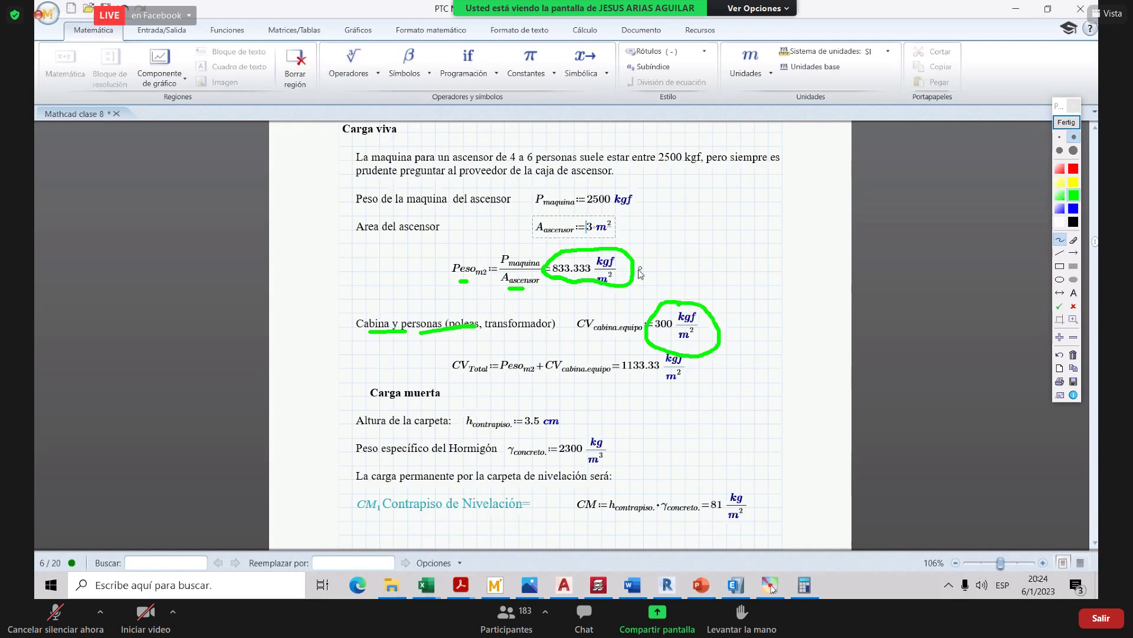
left_click_drag(642, 267, 651, 256)
left_click_drag(617, 380, 658, 376)
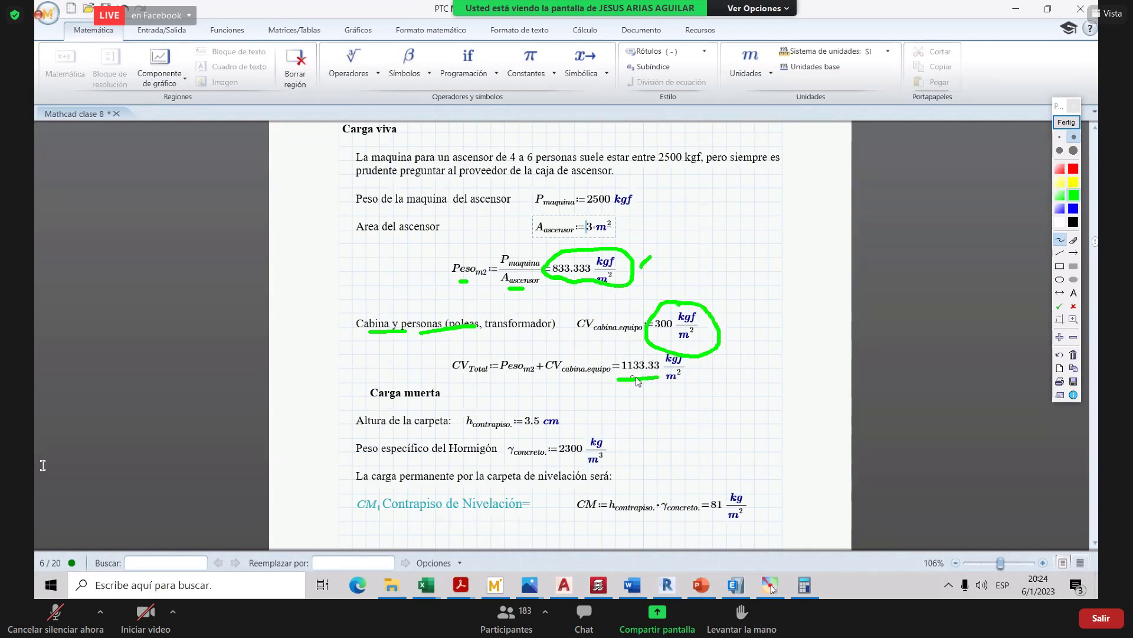
left_click(1066, 122)
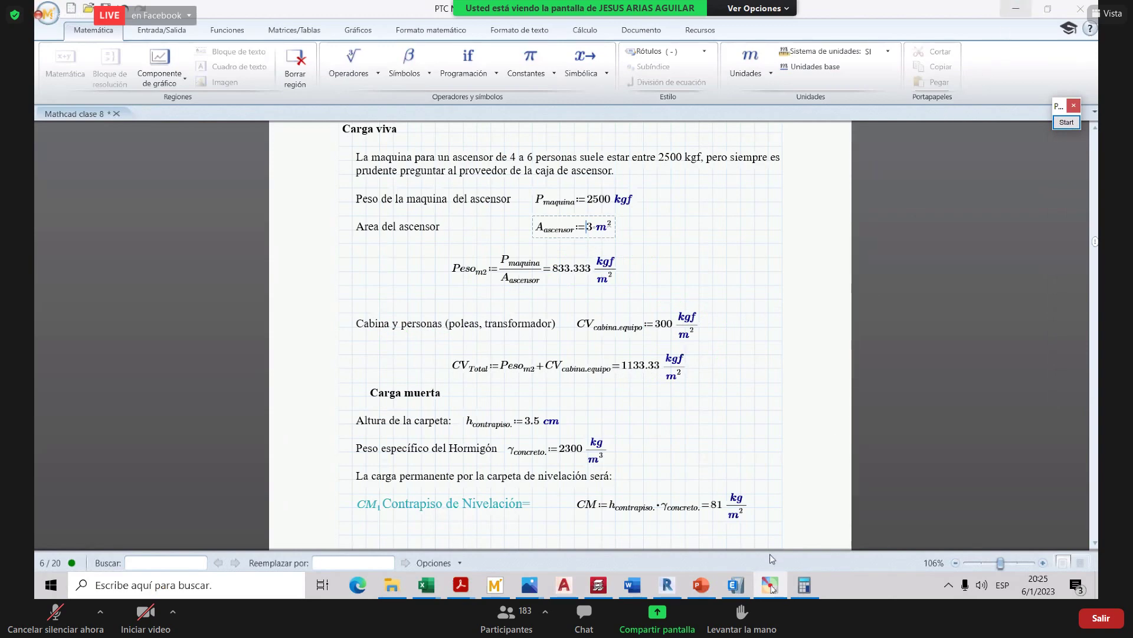
- In ETABS, mark the 1000 kgf/m² load value and point arrows at the elevator core
left_click(743, 580)
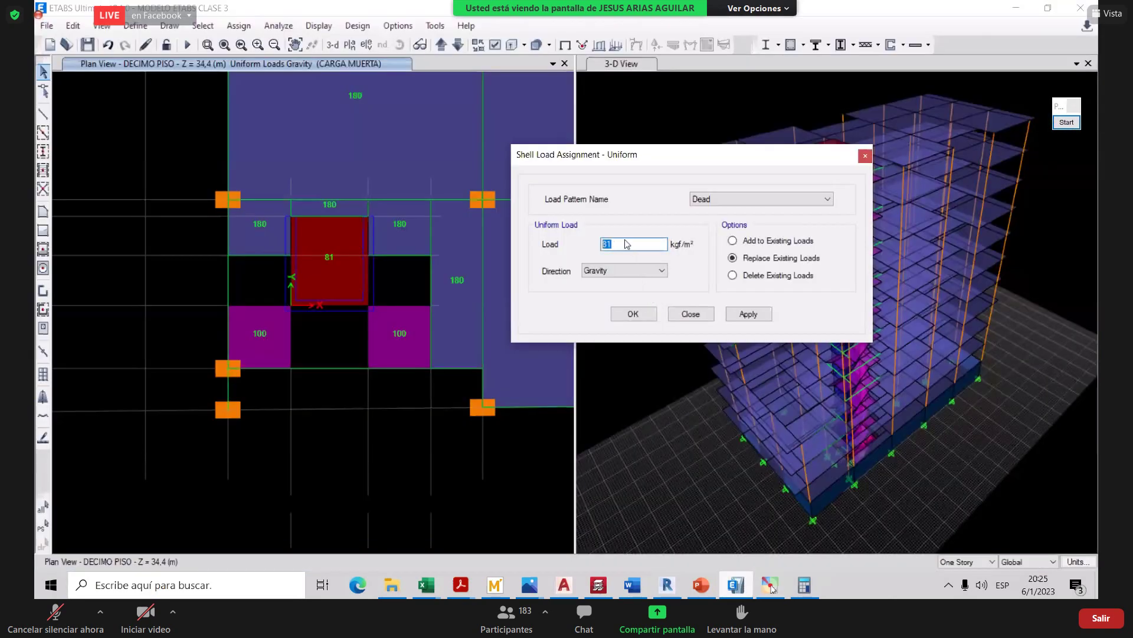
left_click_drag(520, 155, 286, 136)
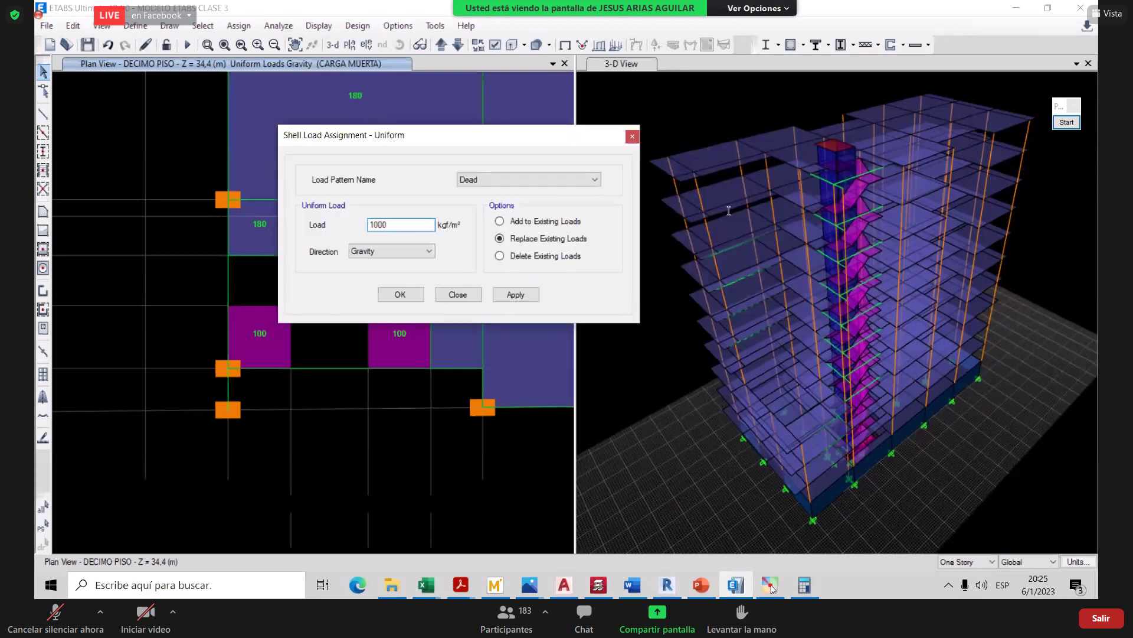
left_click(1067, 122)
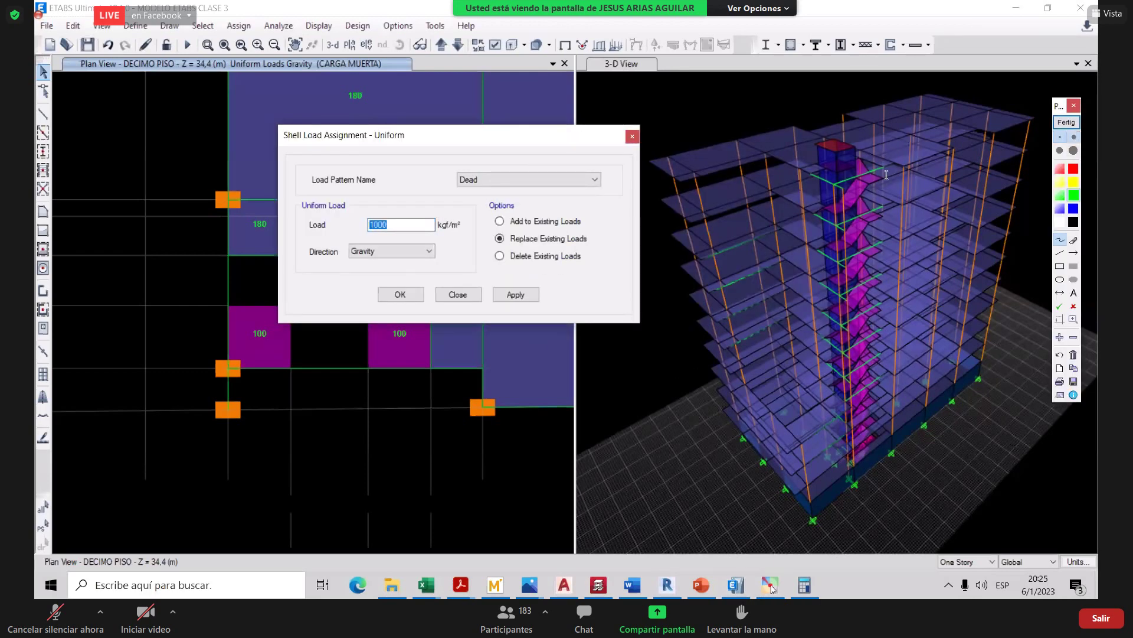
mouse_move(399, 218)
left_mouse_down()
mouse_move(576, 158)
mouse_move(770, 174)
mouse_move(821, 196)
mouse_move(813, 207)
left_mouse_up()
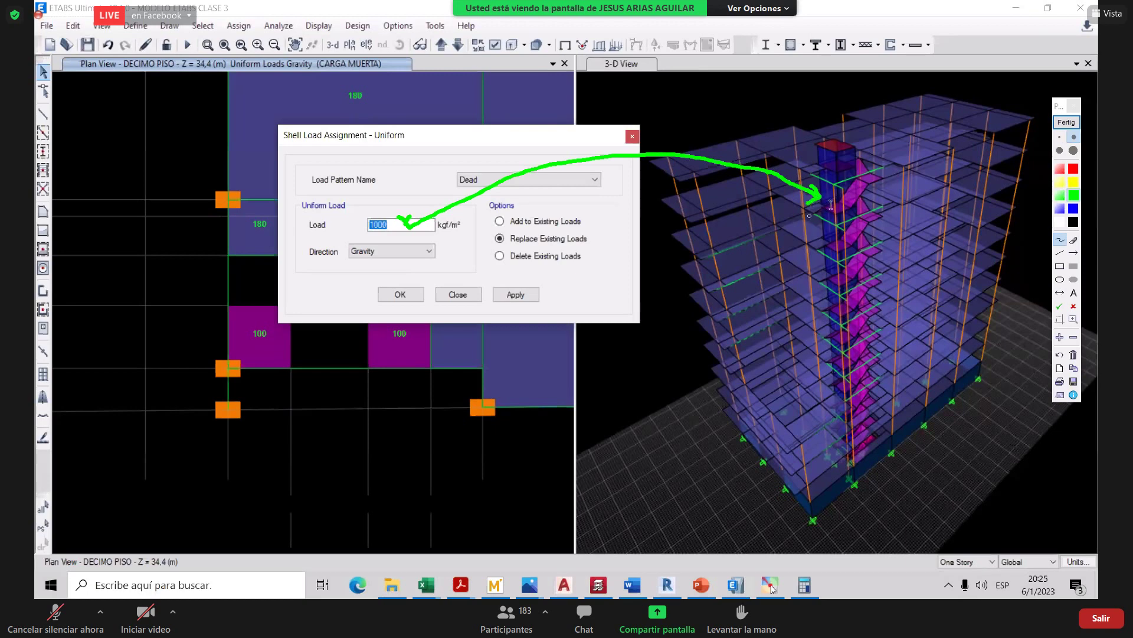
mouse_move(837, 170)
left_mouse_down()
mouse_move(840, 196)
mouse_move(850, 187)
left_mouse_up()
mouse_move(784, 296)
left_mouse_down()
mouse_move(838, 274)
mouse_move(837, 292)
left_mouse_up()
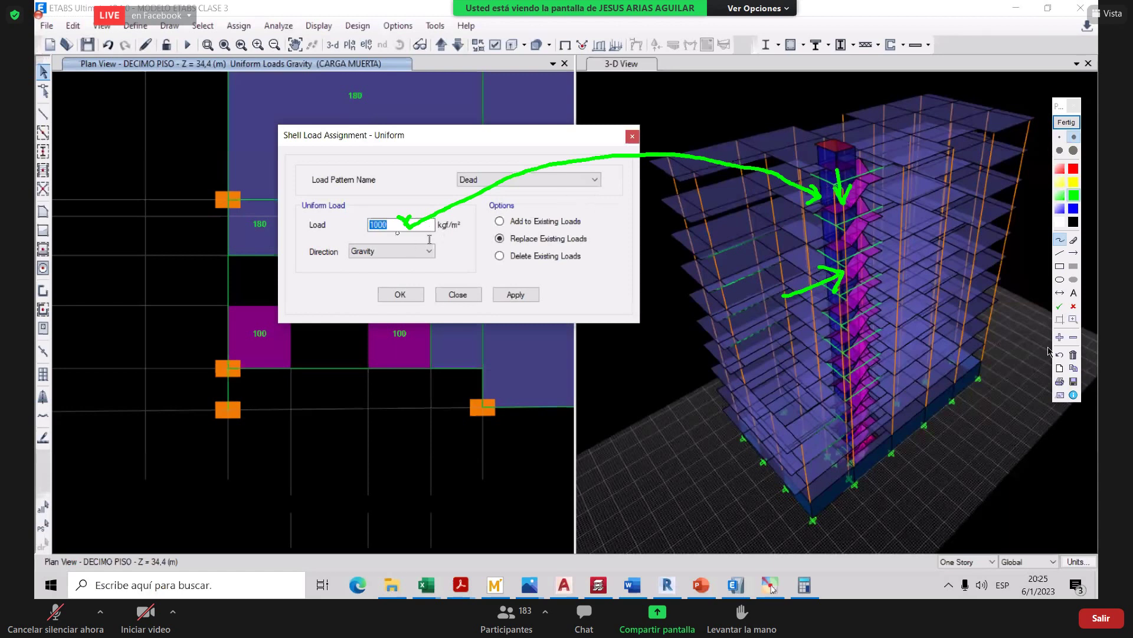
left_click(1069, 122)
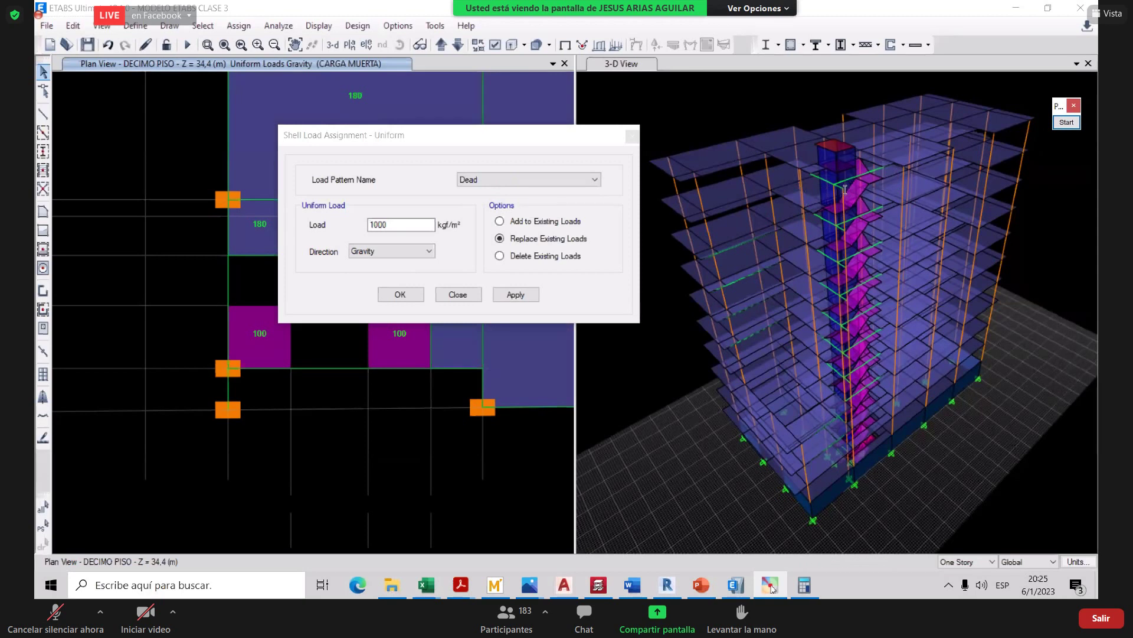
- Try CARGA MUERTA then CARGA VIVA as pattern, compare Mathcad and PowerPoint, and select the load value
left_click(428, 225)
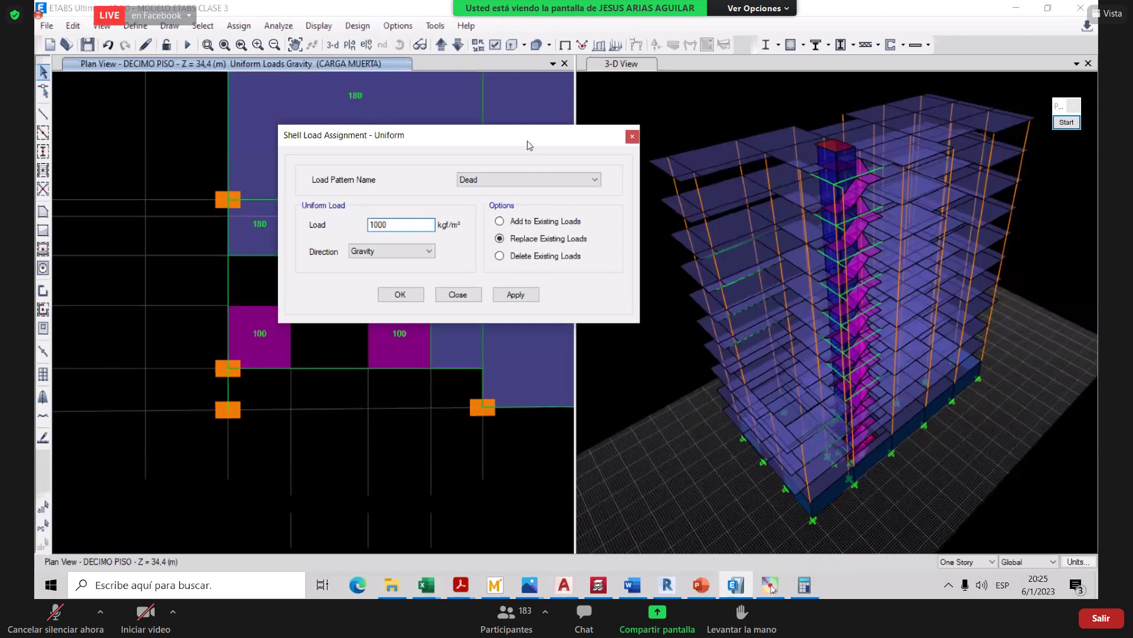
left_click_drag(526, 139, 501, 139)
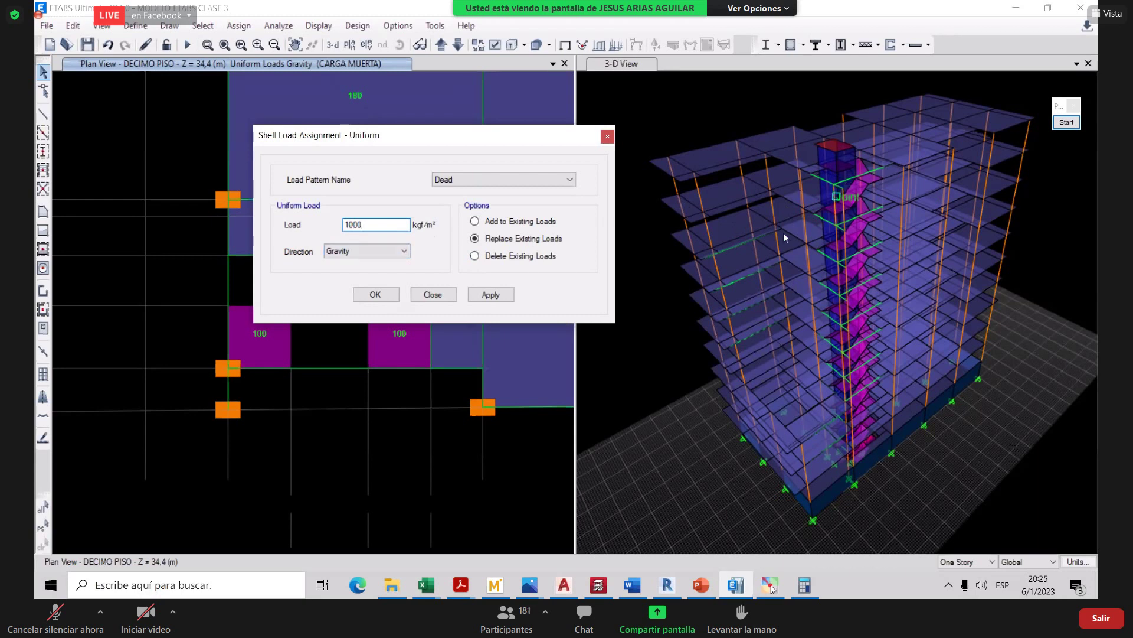
left_click(480, 179)
left_click(472, 209)
left_click(498, 182)
left_click(464, 200)
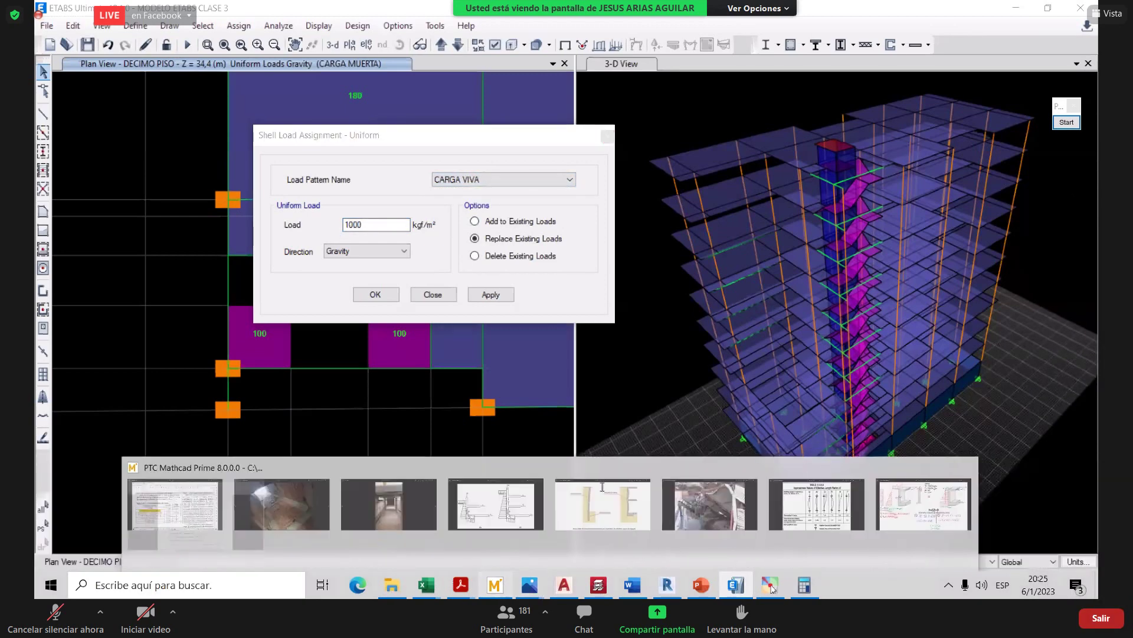
left_click(495, 584)
left_click(702, 585)
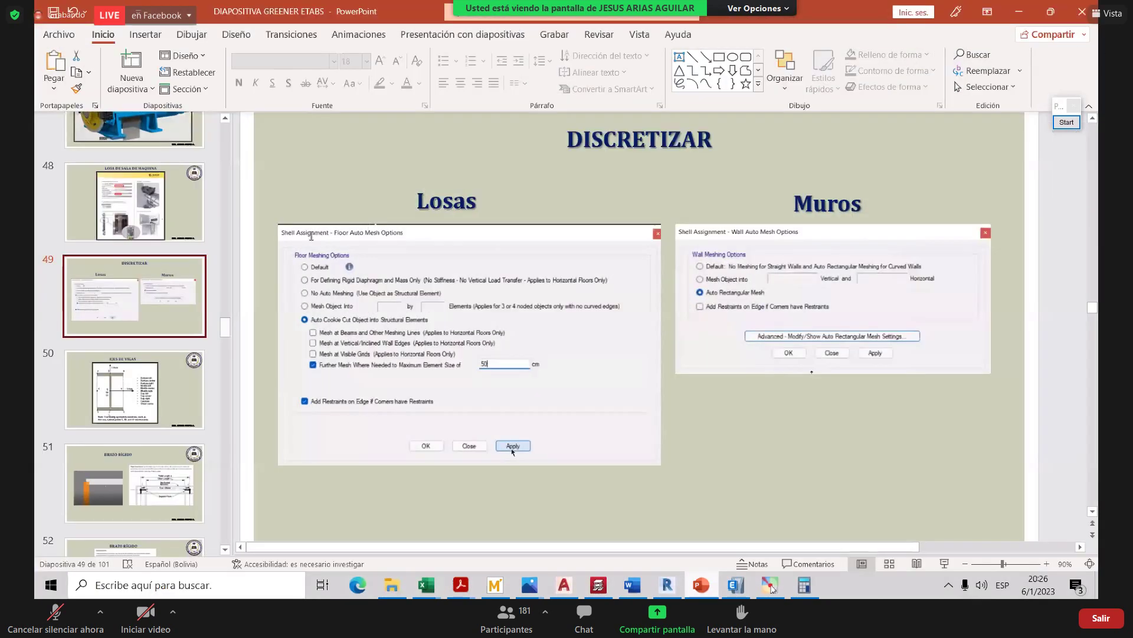
left_click(736, 584)
left_click_drag(375, 229, 311, 234)
- Enter 1133 as a CARGA VIVA load; applying fails with no slab selected, so close the dialog
type("1133")
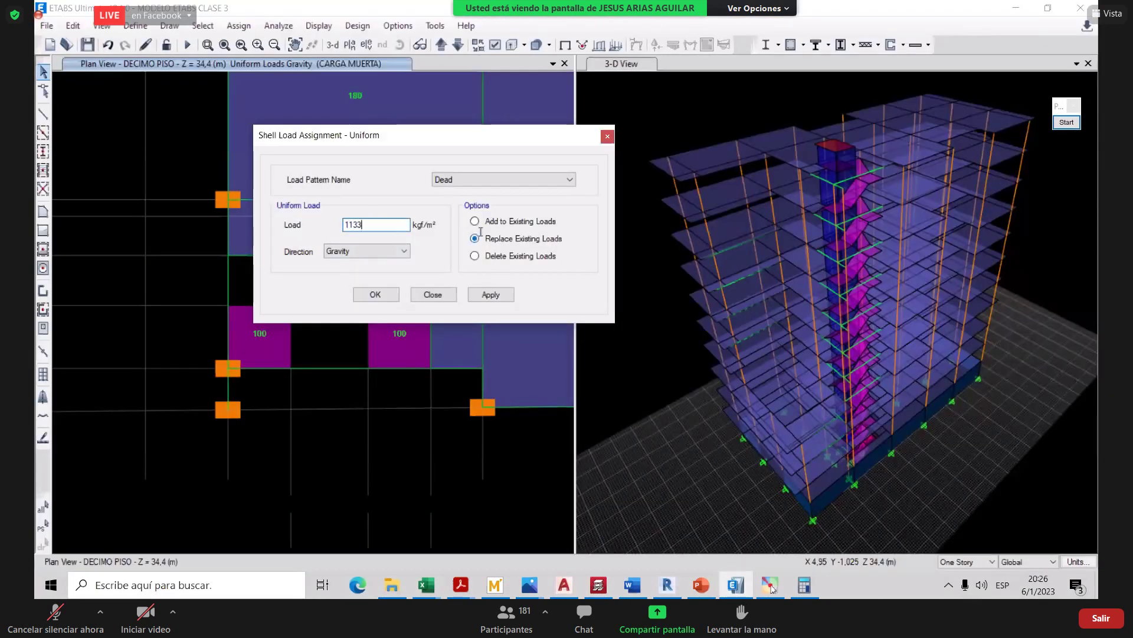
left_click(485, 183)
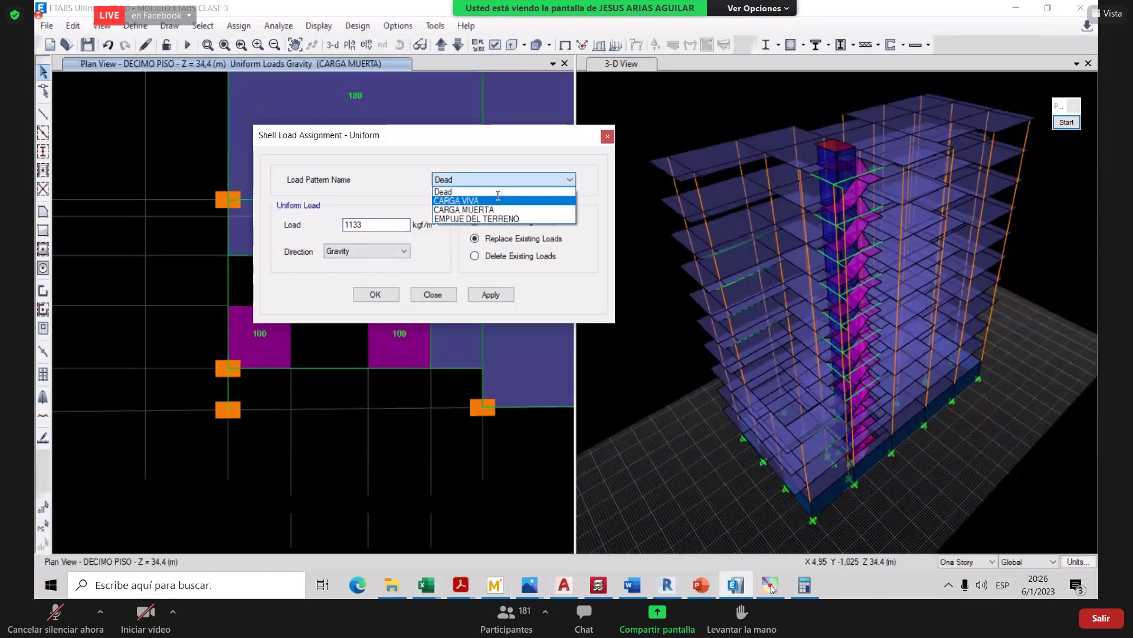
left_click(484, 201)
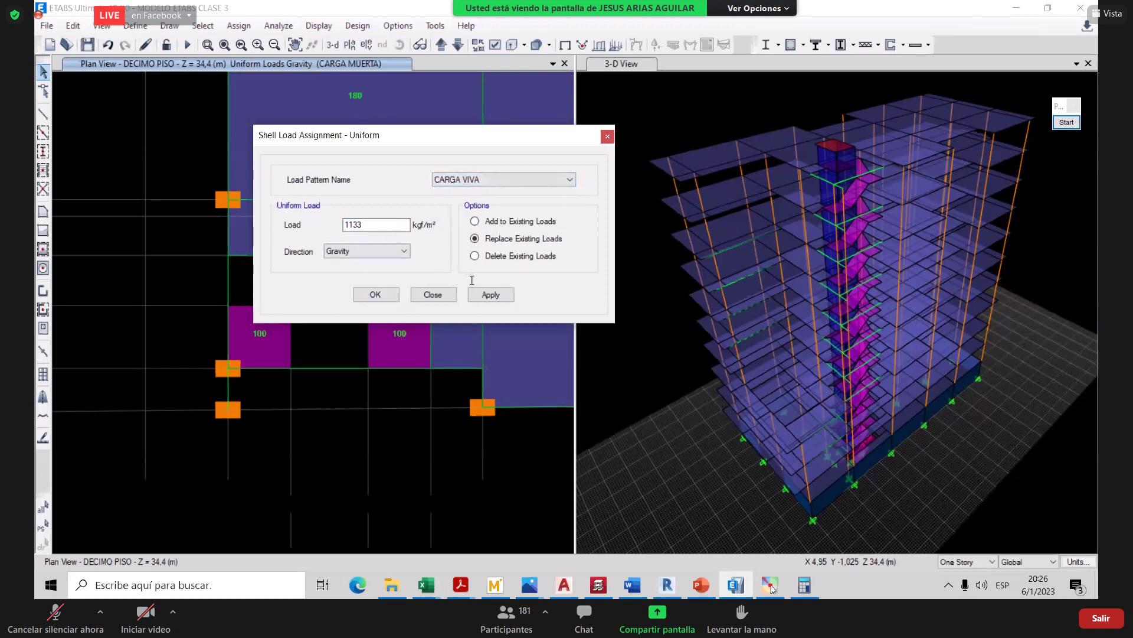
left_click(490, 294)
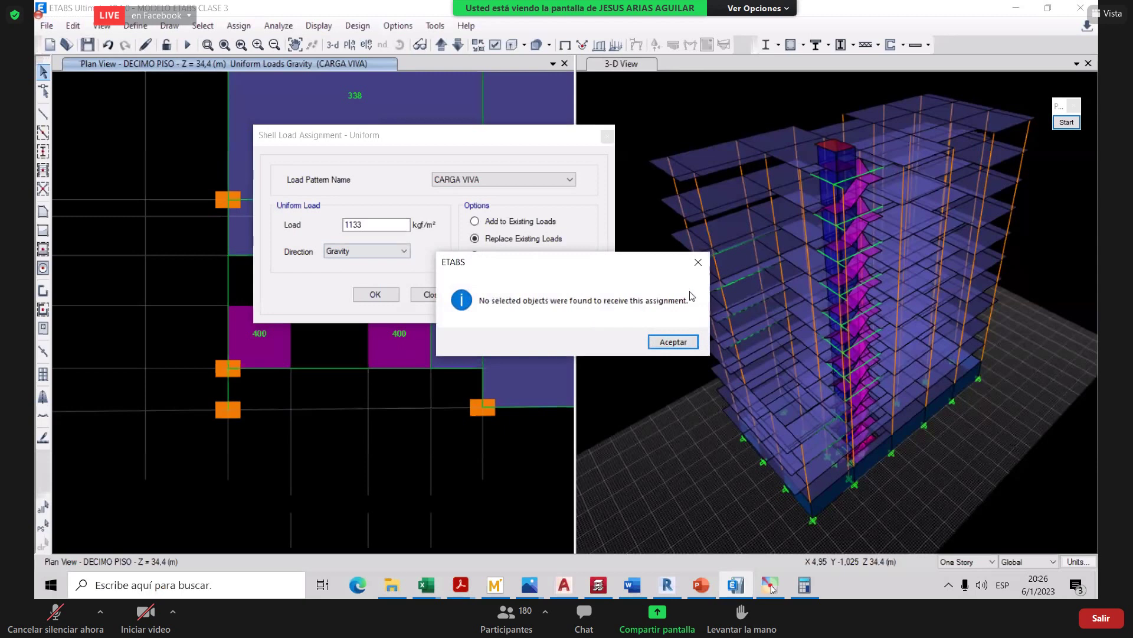
left_click(669, 340)
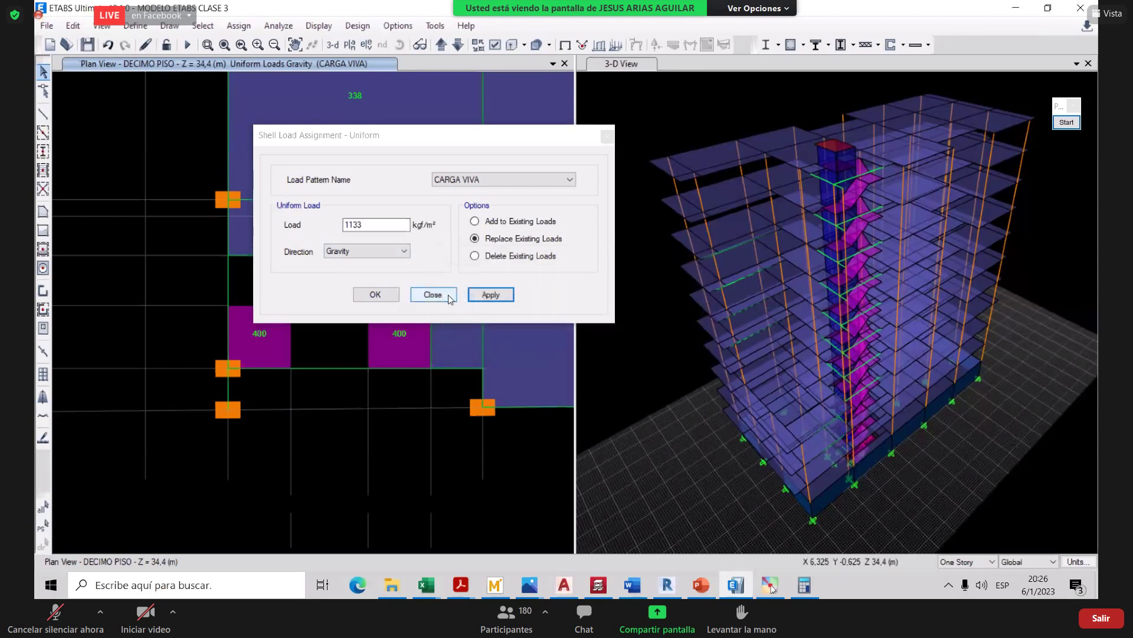
left_click(607, 136)
- Select the red slab panel and open its uniform shell load settings
scroll(358, 242, "up", 3)
scroll(358, 242, "down", 3)
left_click(339, 254)
scroll(339, 253, "up", 2)
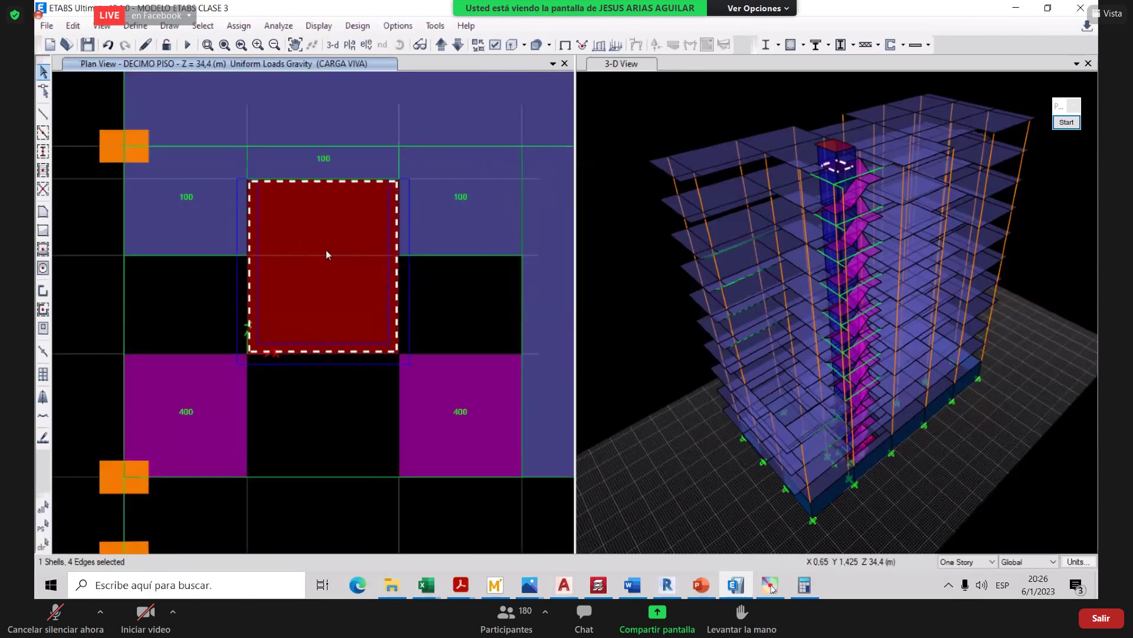
middle_click_drag(321, 269, 345, 280)
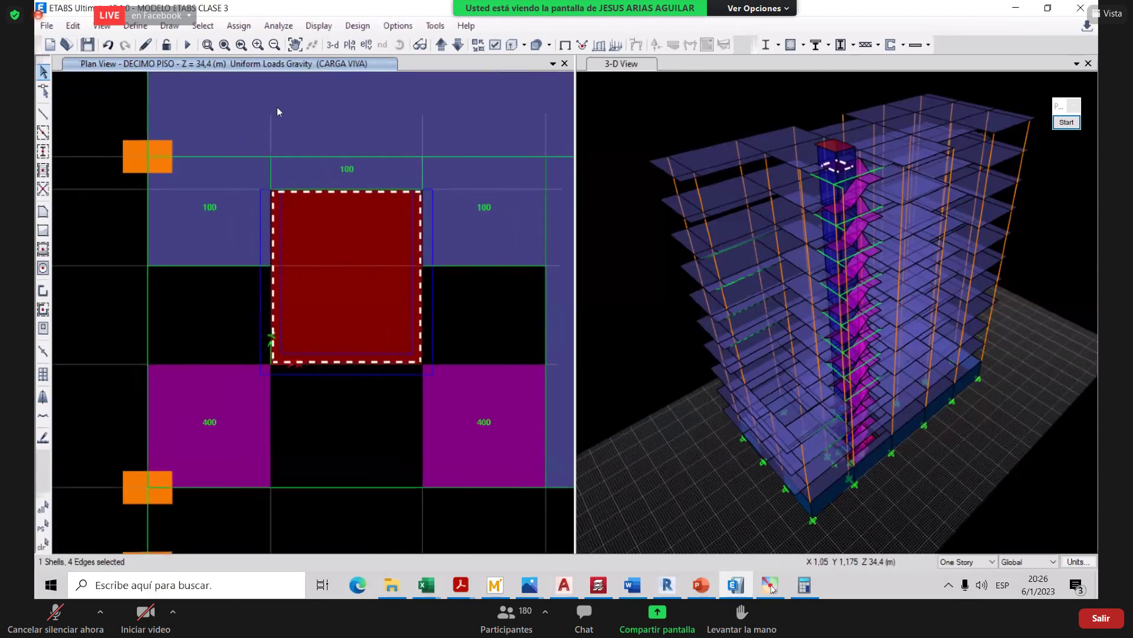
left_click(239, 26)
mouse_move(281, 174)
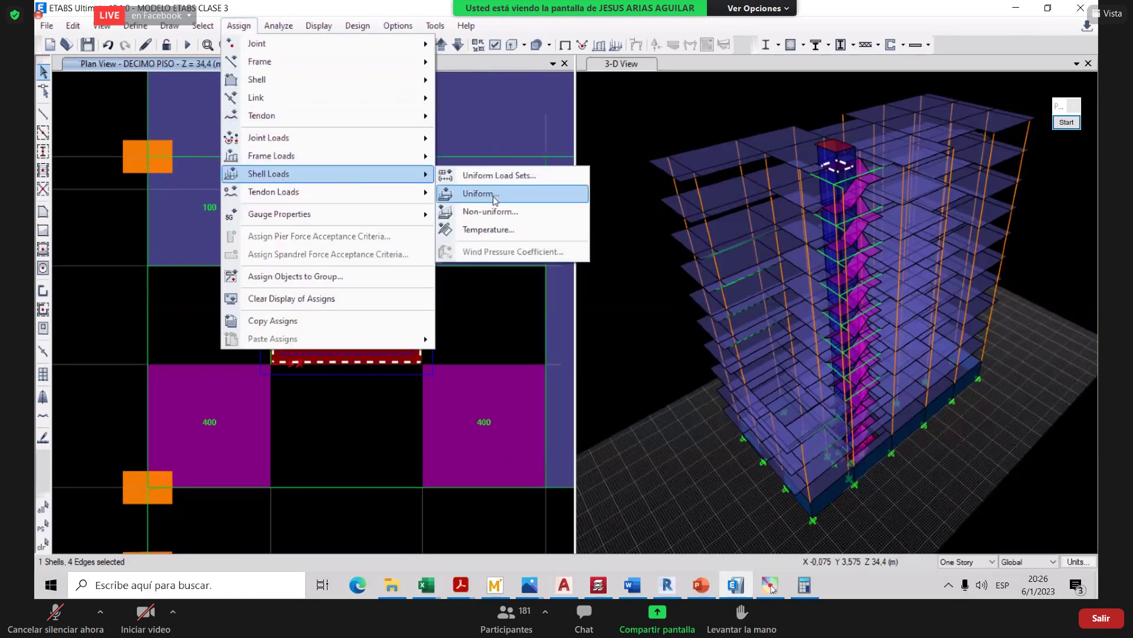
left_click(494, 194)
- Apply the 1133 kgf/m² CARGA VIVA load to the slab and confirm it shows 1133
left_click_drag(532, 126, 765, 127)
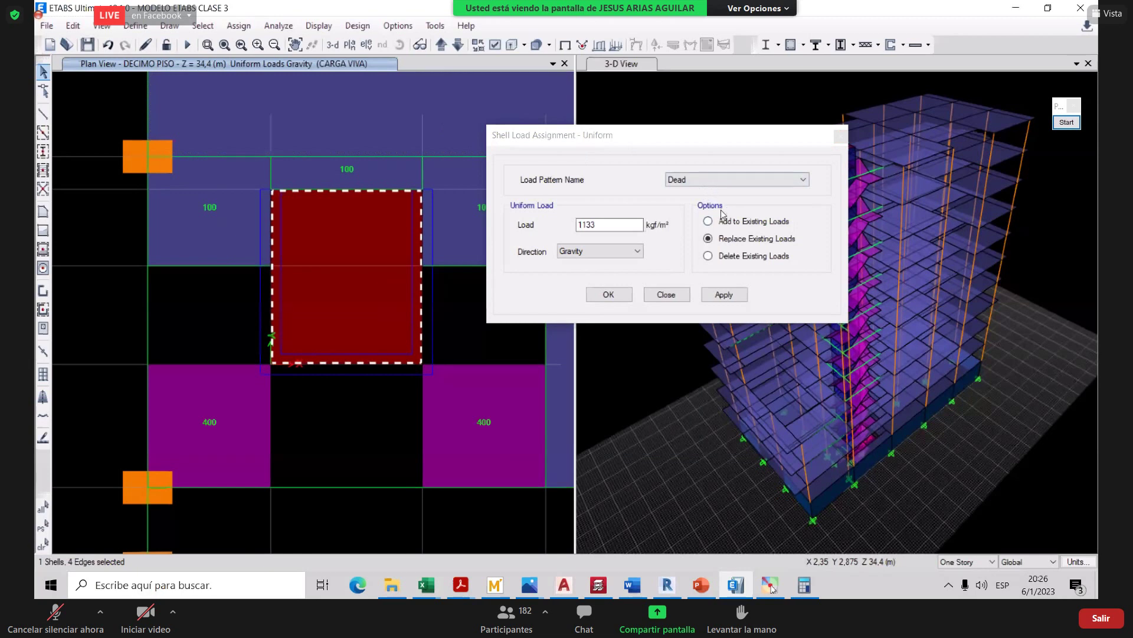
left_click(729, 179)
left_click(703, 206)
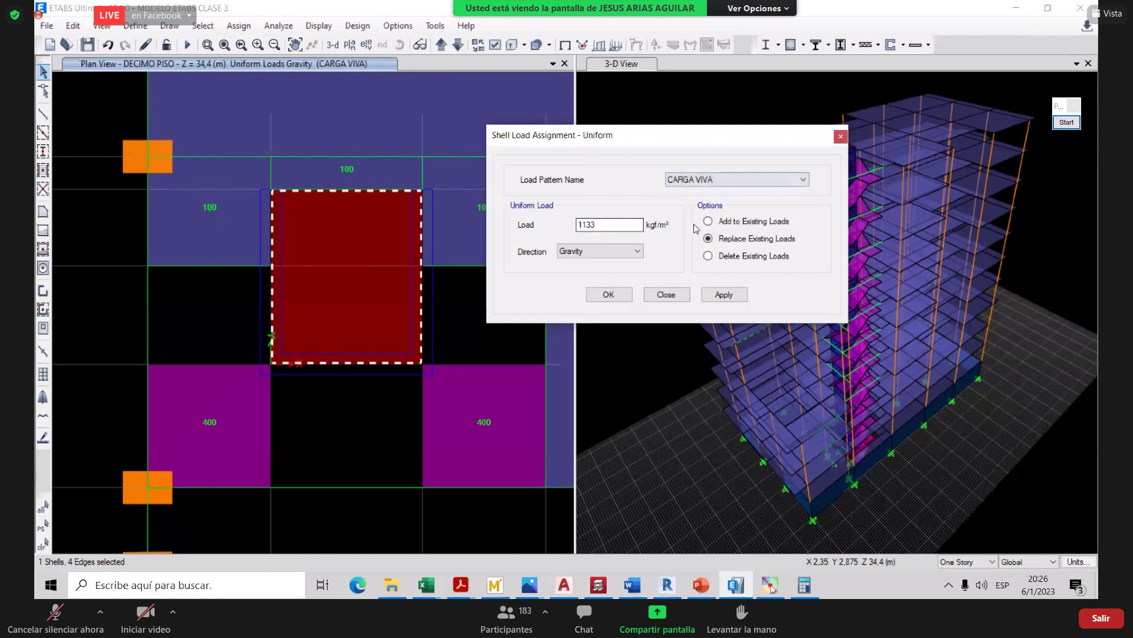
left_click(724, 294)
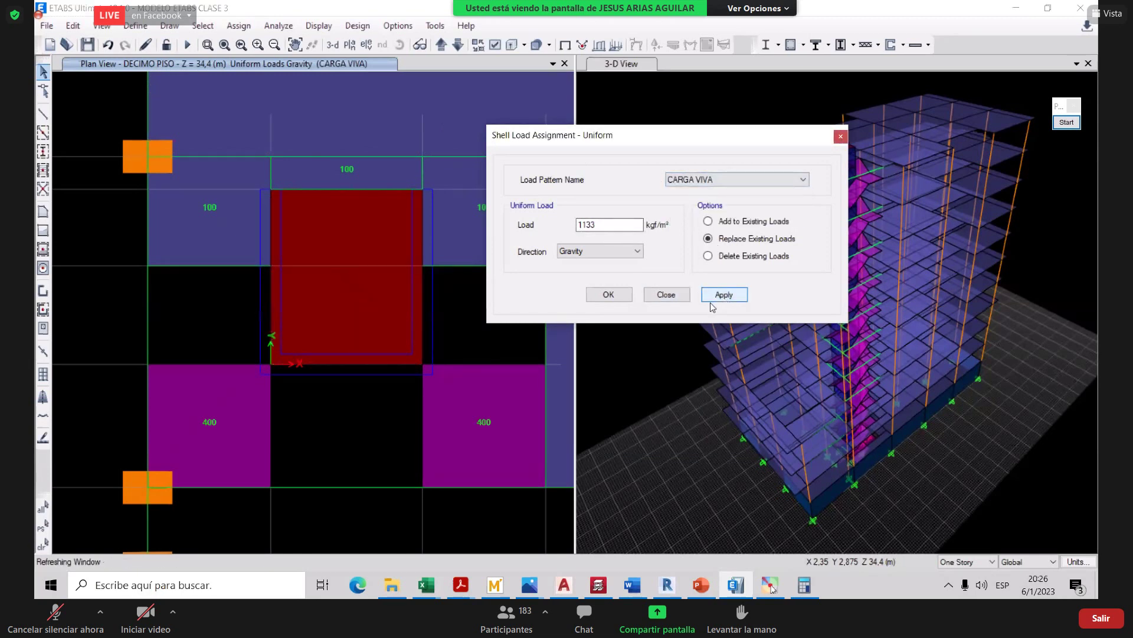
left_click(685, 296)
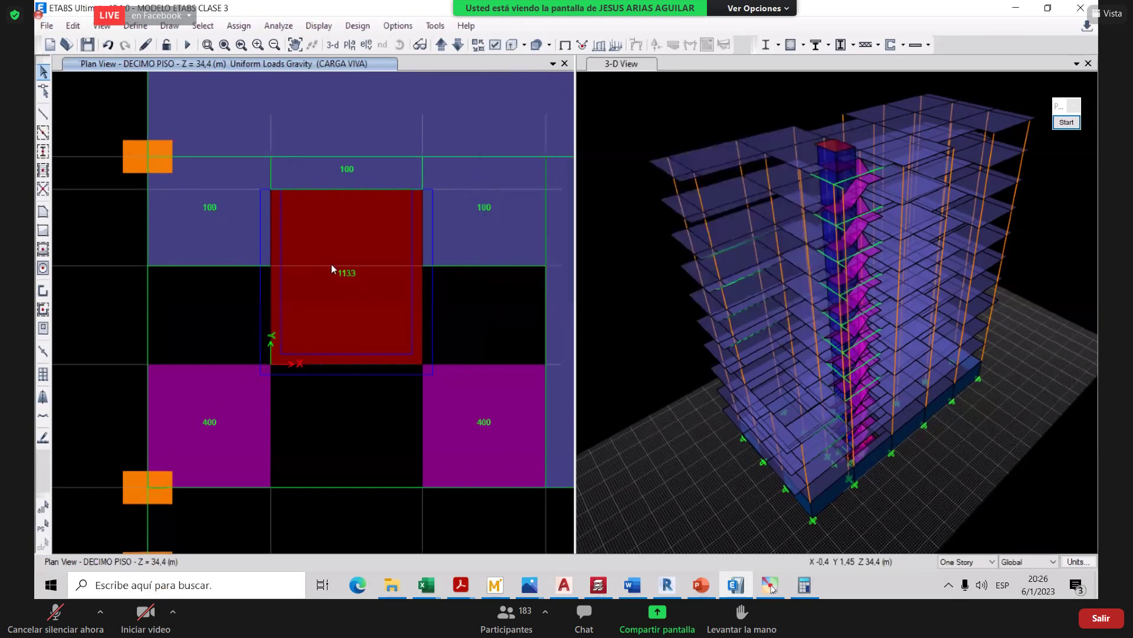
left_click(333, 269)
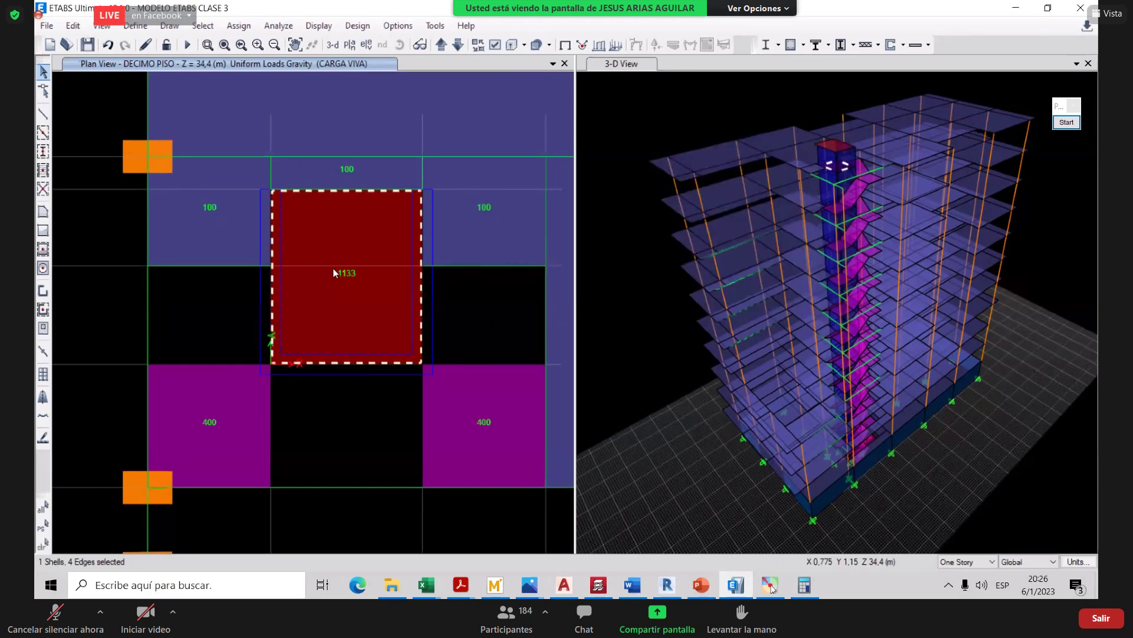
right_click(333, 268)
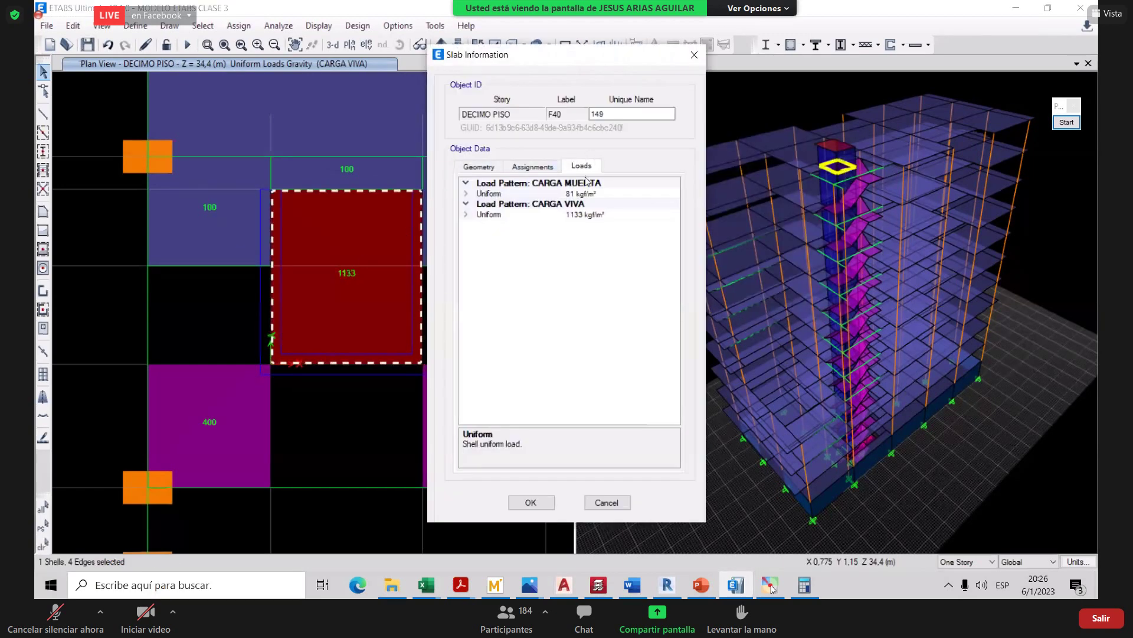
left_click(693, 56)
scroll(494, 233, "down", 2)
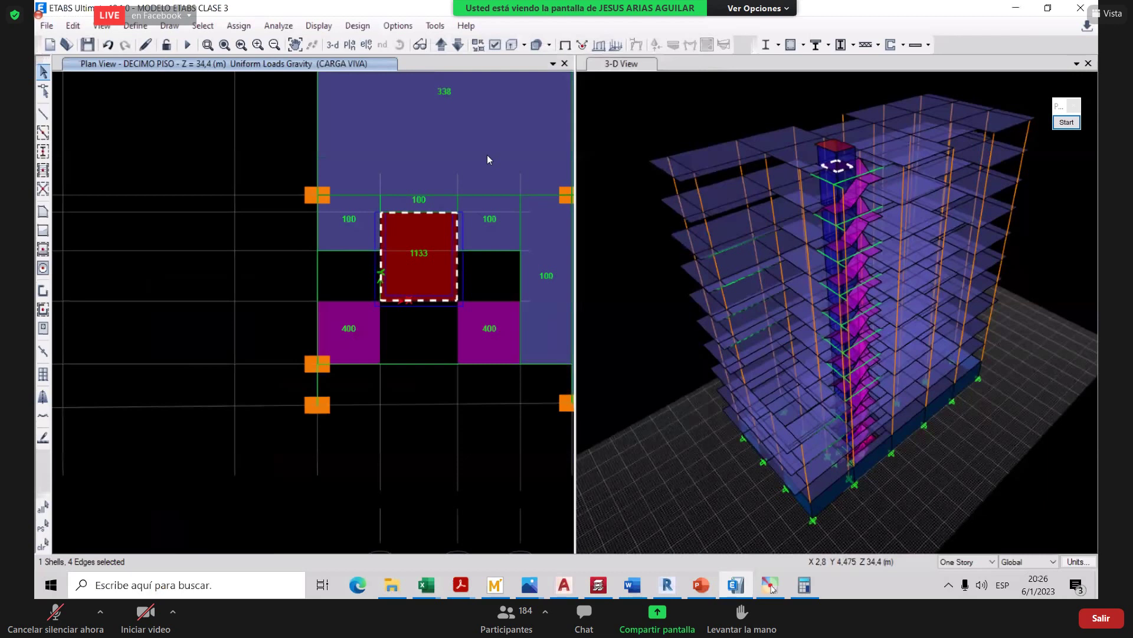
scroll(452, 242, "down", 4)
scroll(451, 245, "up", 2)
middle_click_drag(453, 246, 394, 260)
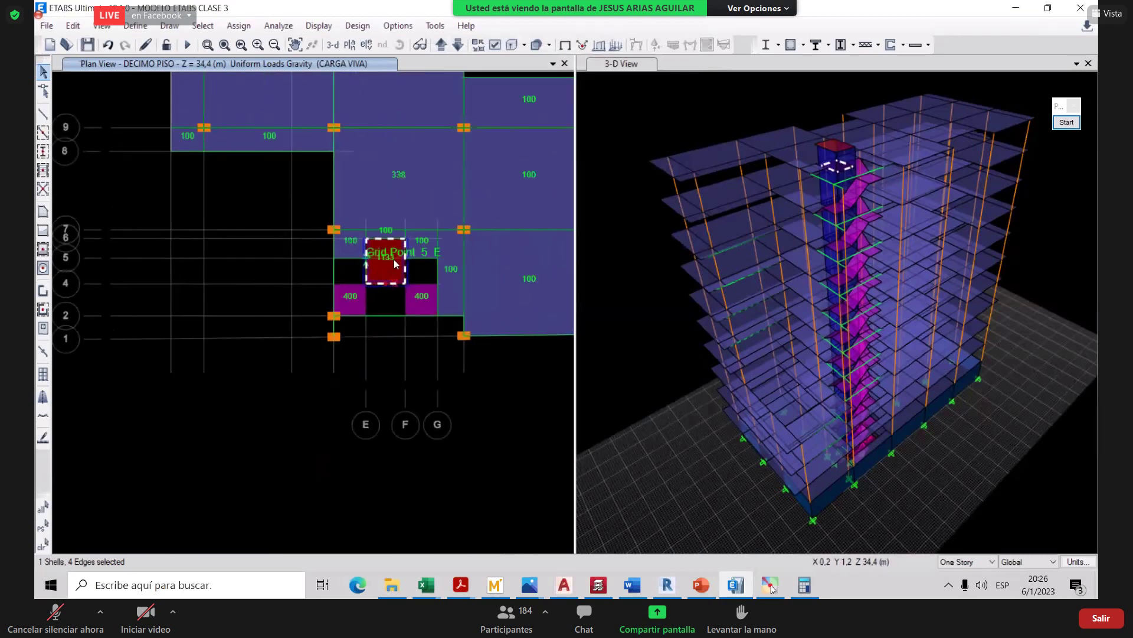
left_click(395, 259)
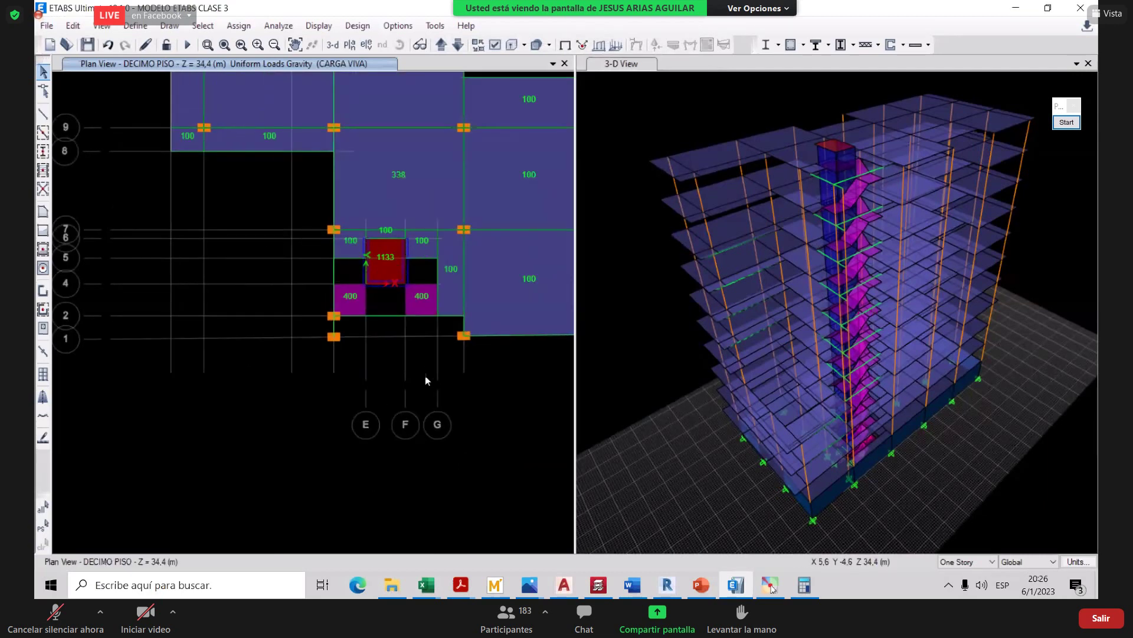
middle_click_drag(402, 351, 347, 390)
scroll(377, 360, "down", 3)
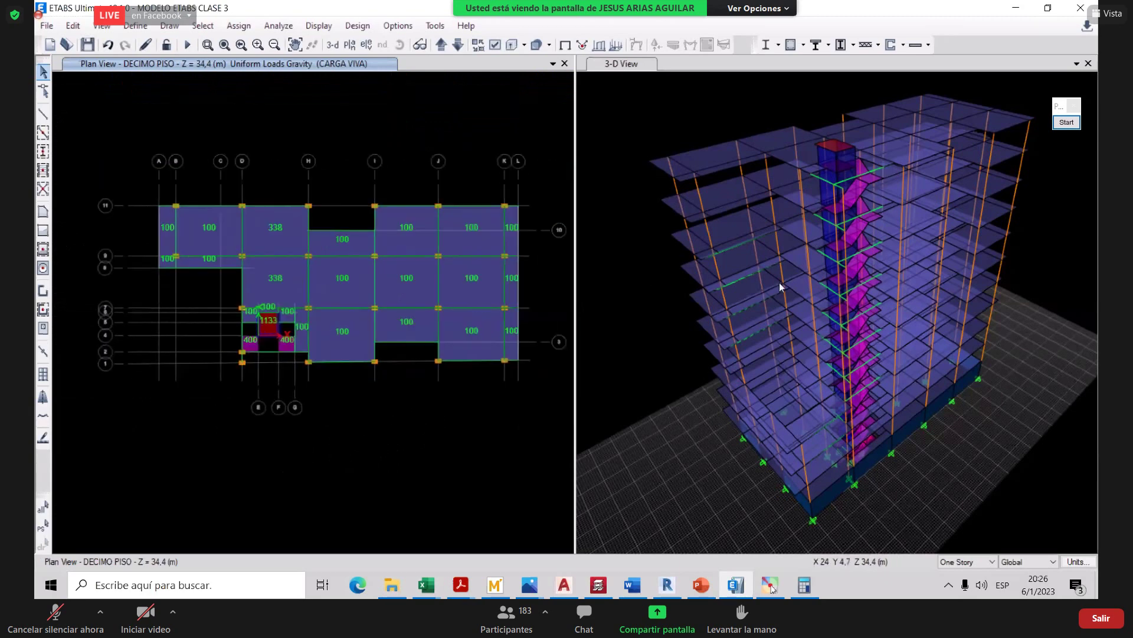
middle_click_drag(778, 327, 830, 219, "shift")
scroll(830, 222, "up", 4)
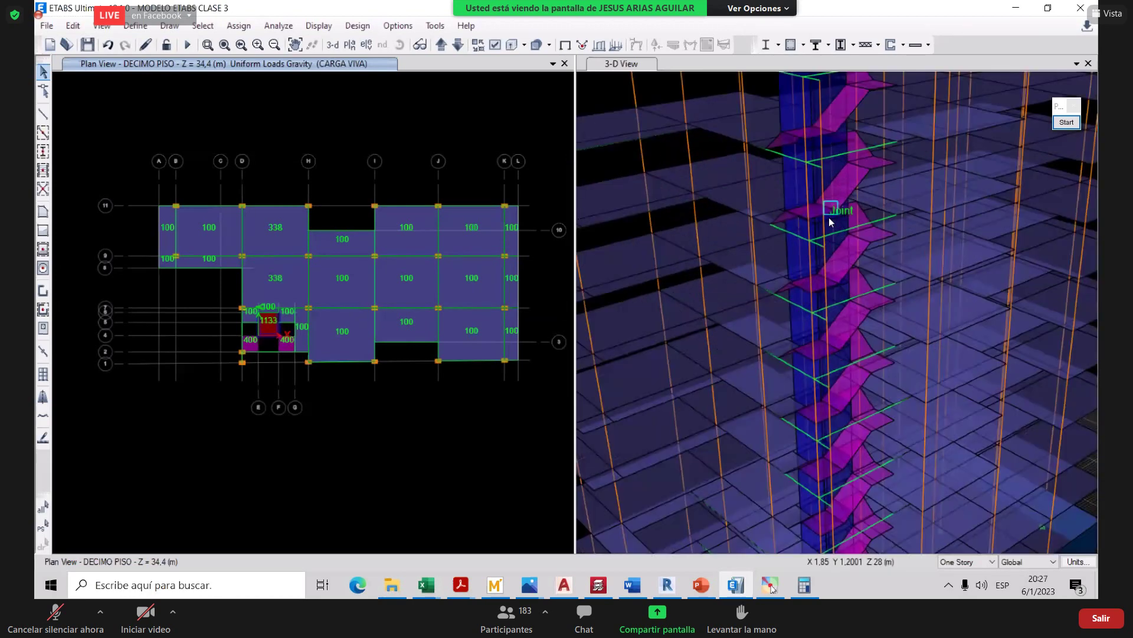
scroll(831, 225, "down", 5)
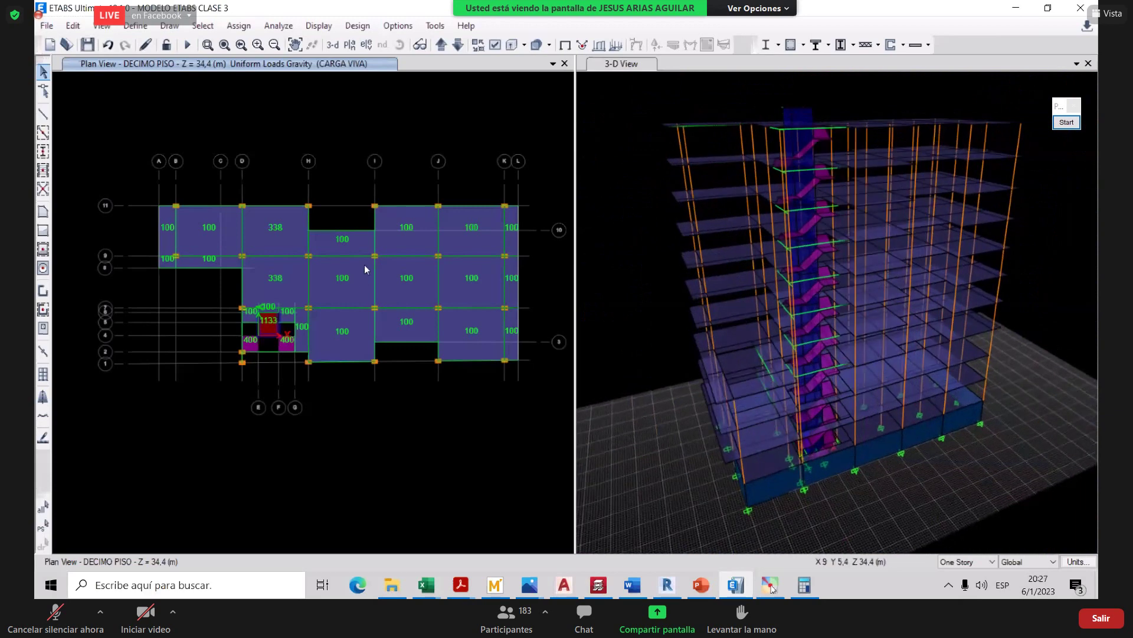
middle_click_drag(342, 238, 319, 235)
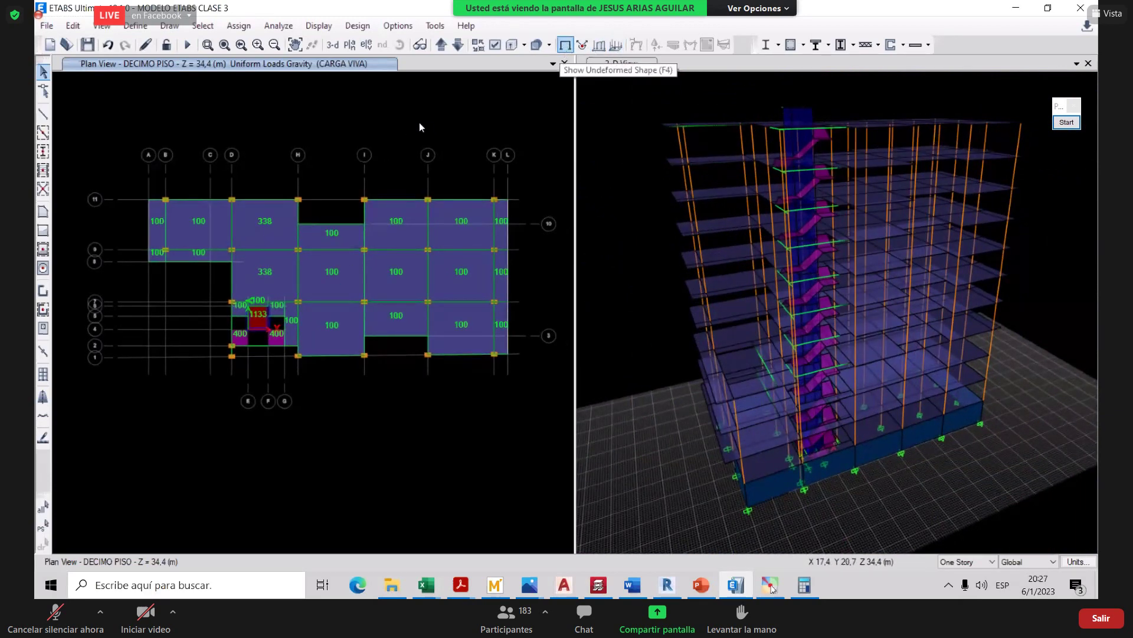
- Hide the grid (F7) and load values, then switch the DECIMO PISO plan window to 3-D
key("F7")
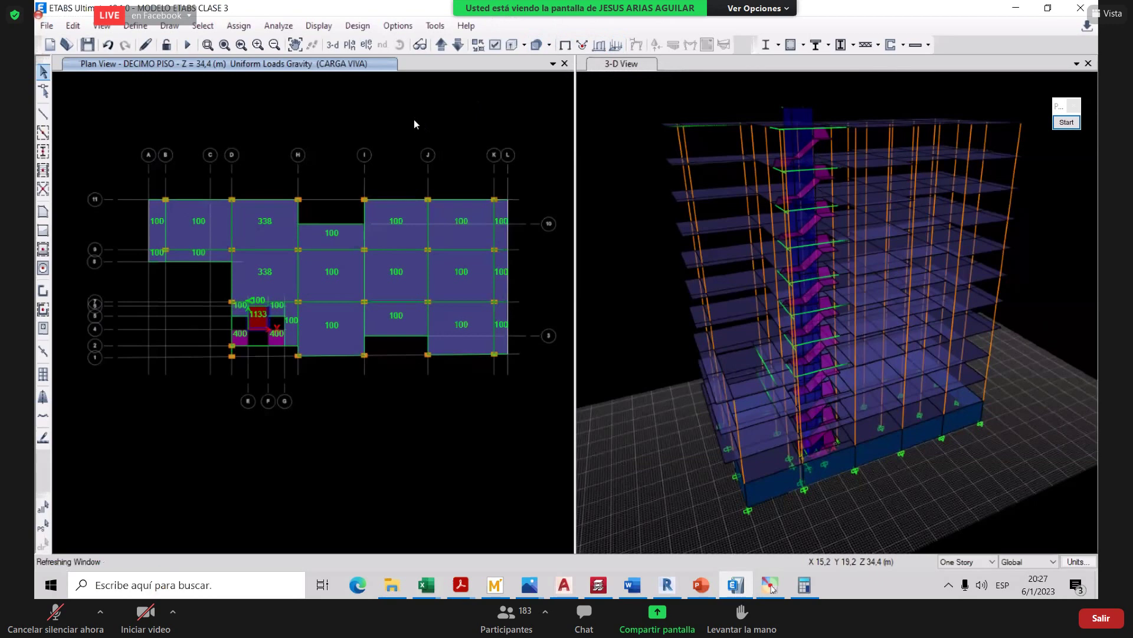
left_click(565, 44)
middle_click_drag(760, 226, 780, 238, "shift")
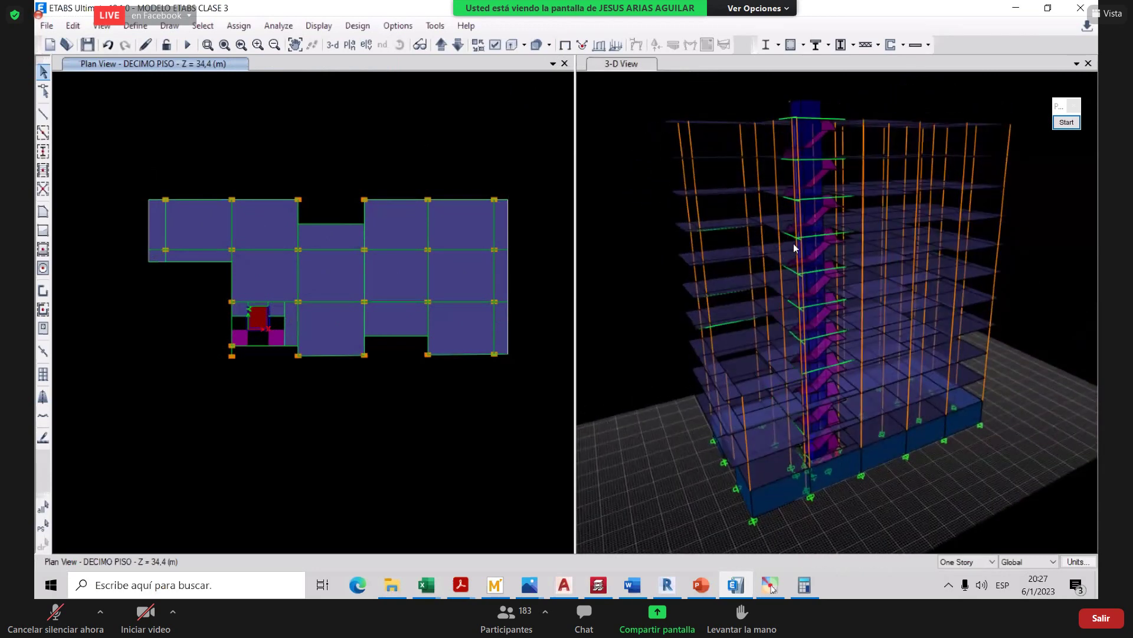
scroll(794, 244, "down", 3)
scroll(801, 240, "up", 3)
middle_click_drag(800, 239, 787, 248)
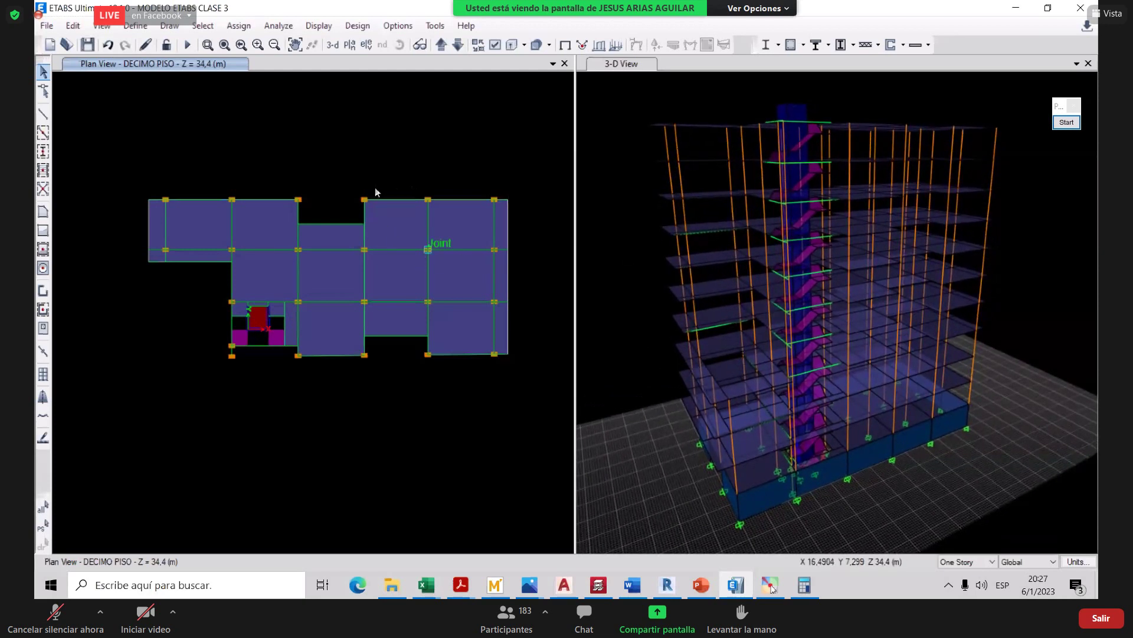
middle_click_drag(307, 159, 302, 153)
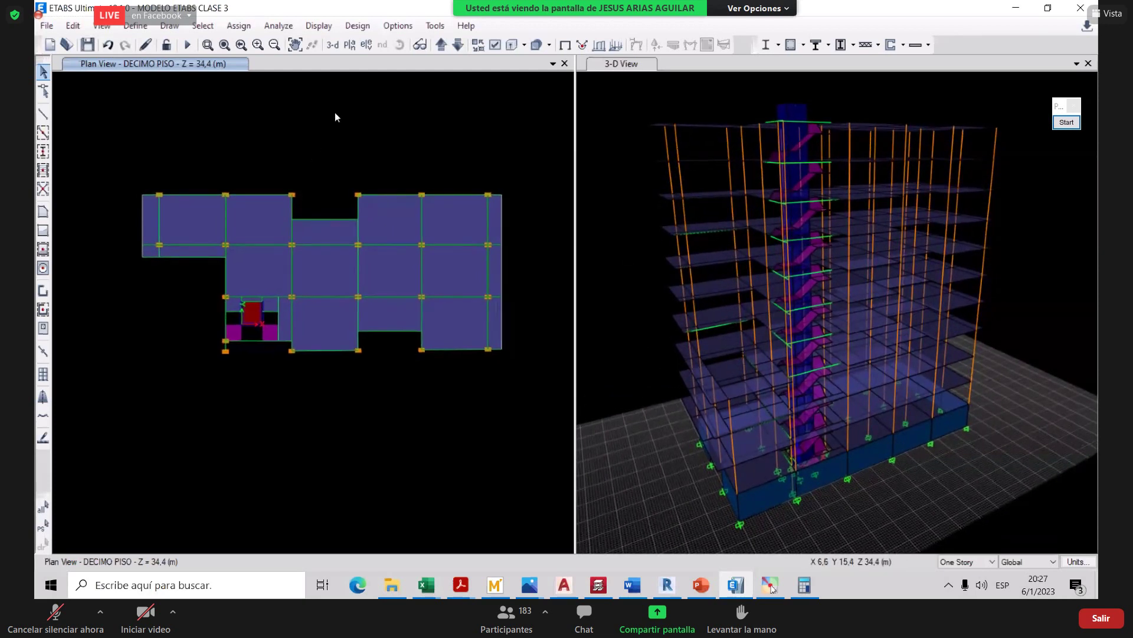
left_click(333, 45)
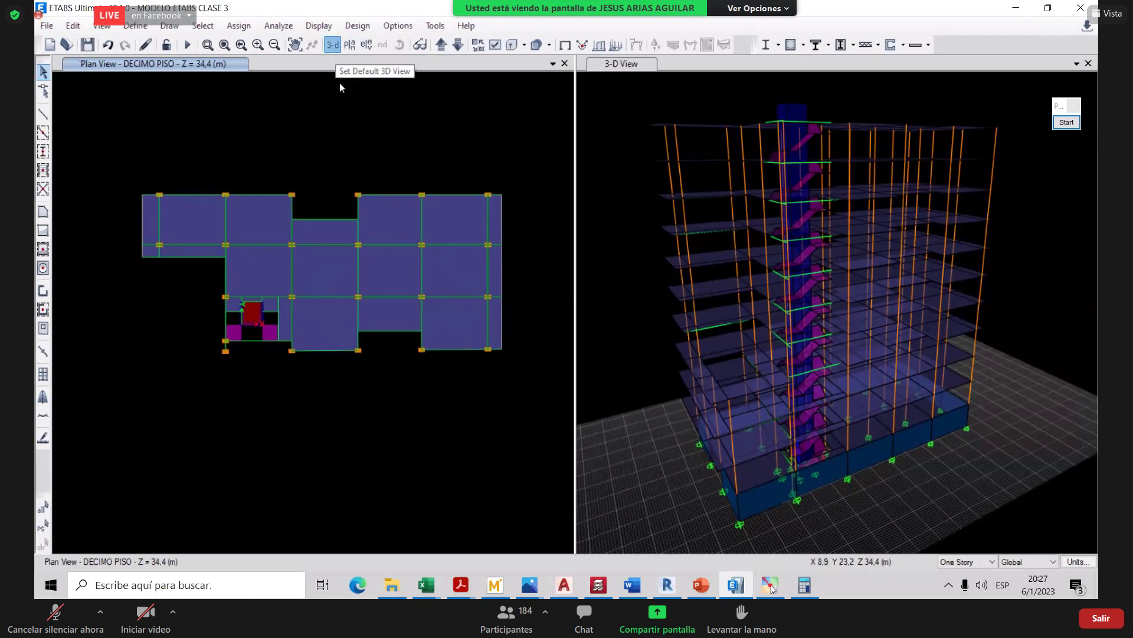
middle_click_drag(363, 155, 322, 235, "shift")
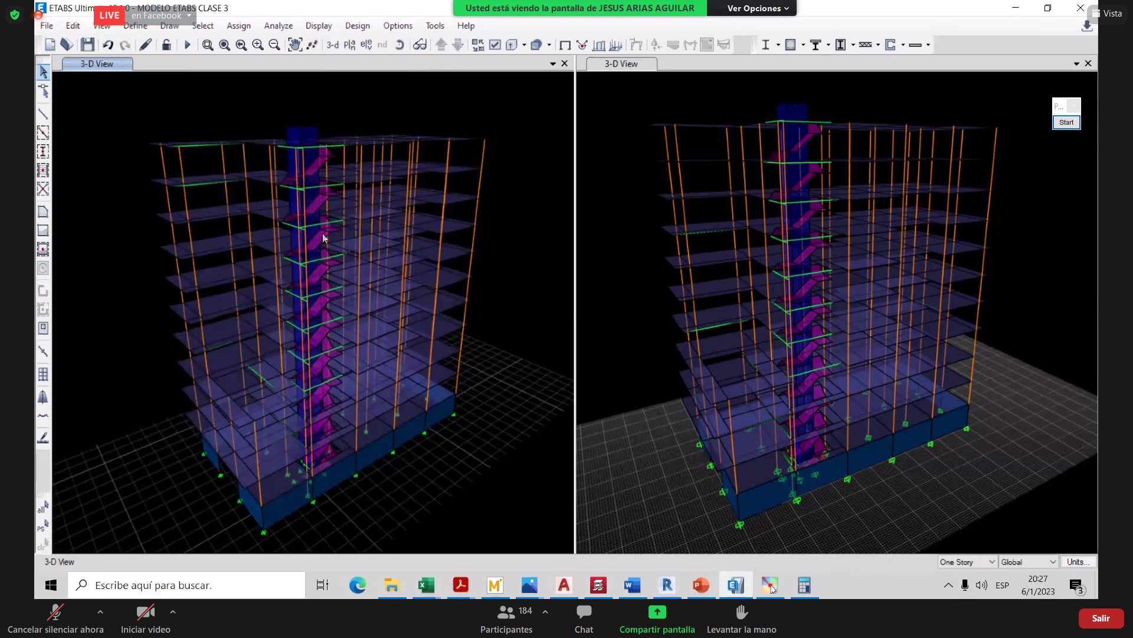
- Select all slabs with the LOSA MACIZA and LR 25 cm slab sections
left_click(202, 25)
mouse_move(236, 43)
mouse_move(436, 165)
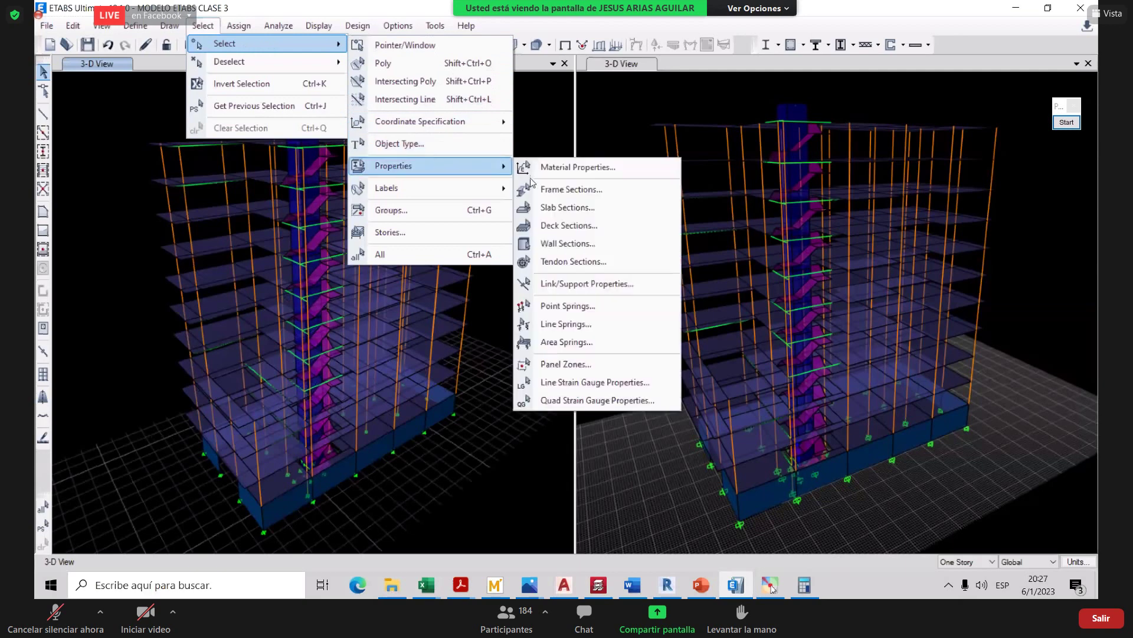
left_click(565, 209)
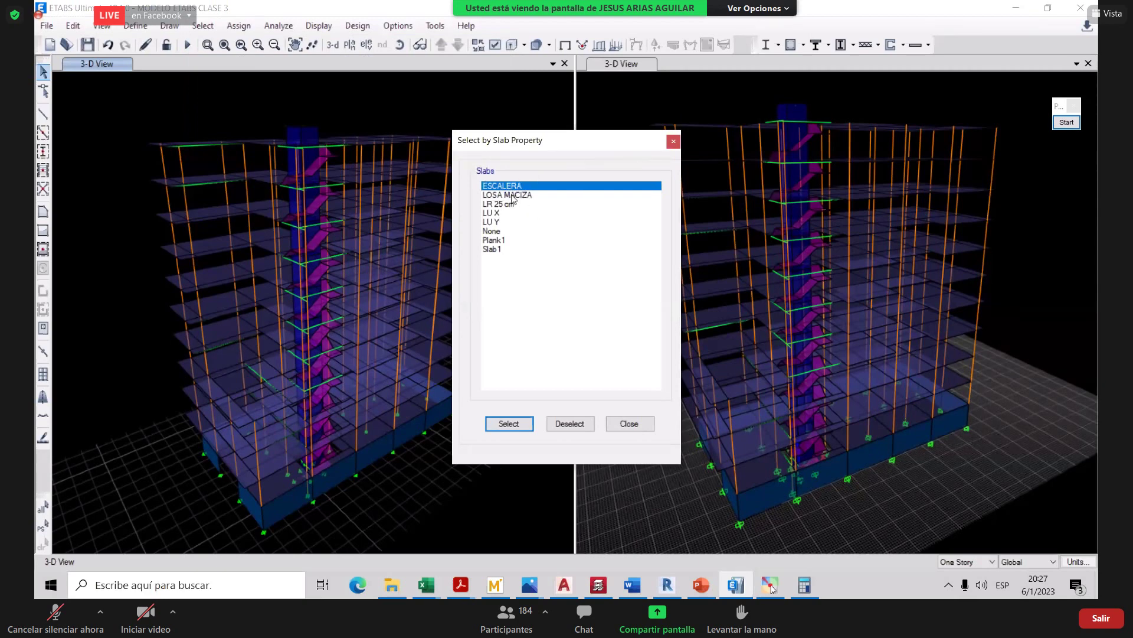
left_click(515, 195)
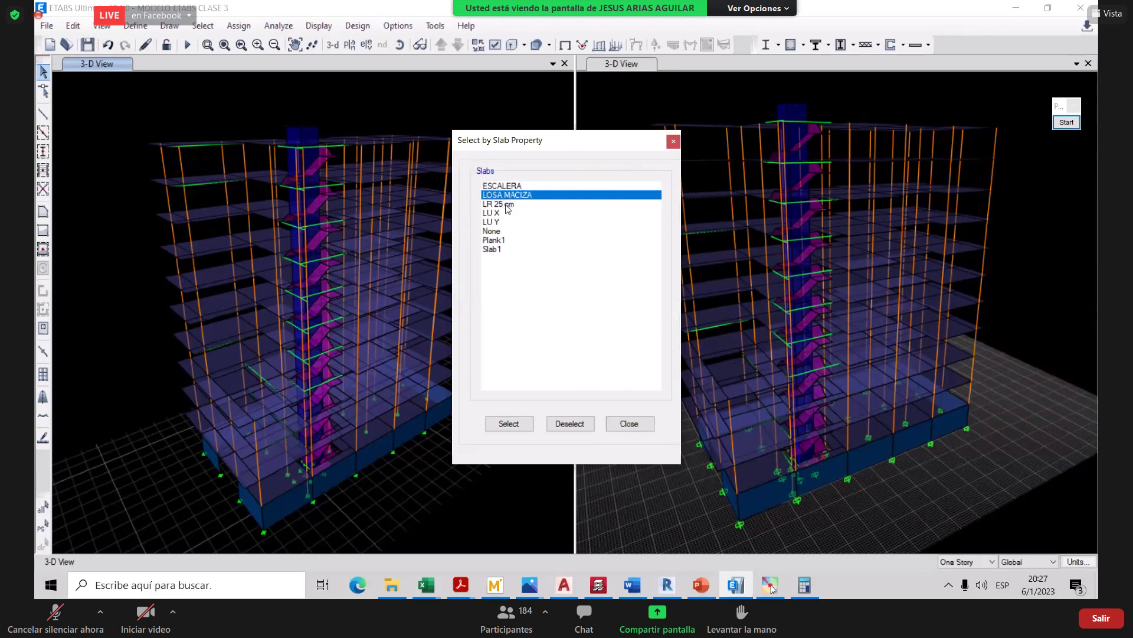
left_click(526, 203)
left_click(511, 424)
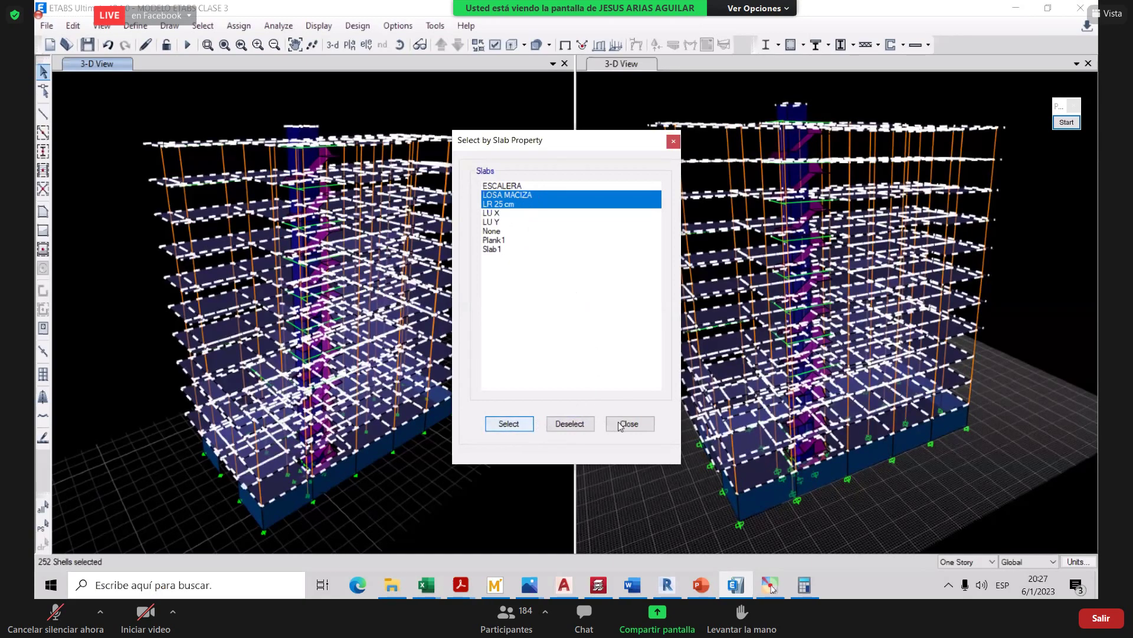
left_click(629, 424)
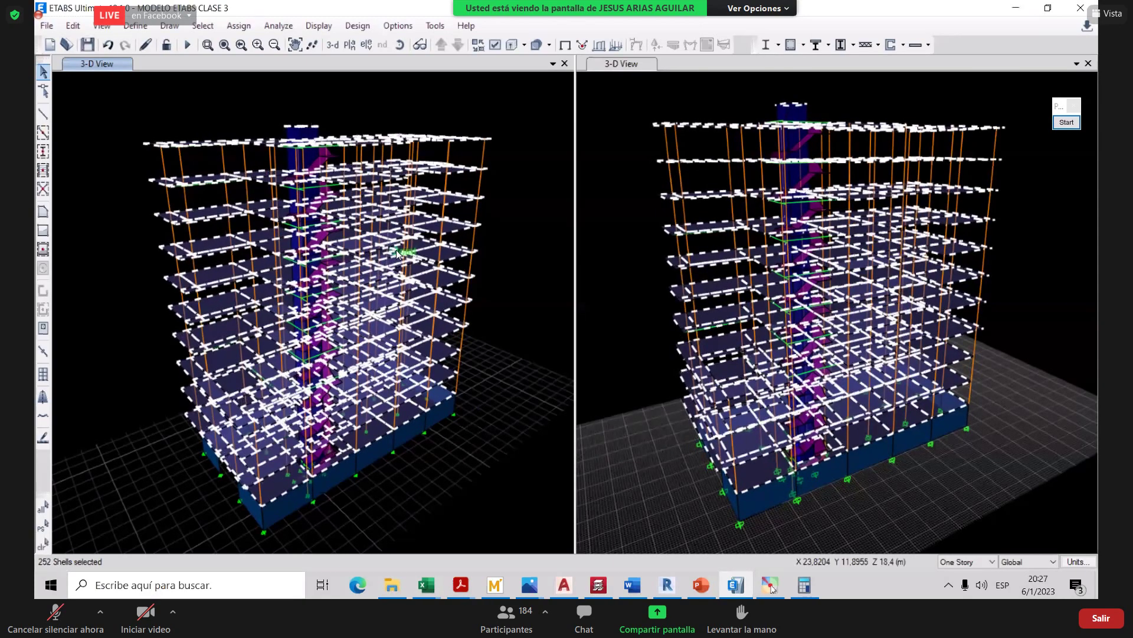
- Show only the selected slabs in the left 3-D view
right_click(508, 177)
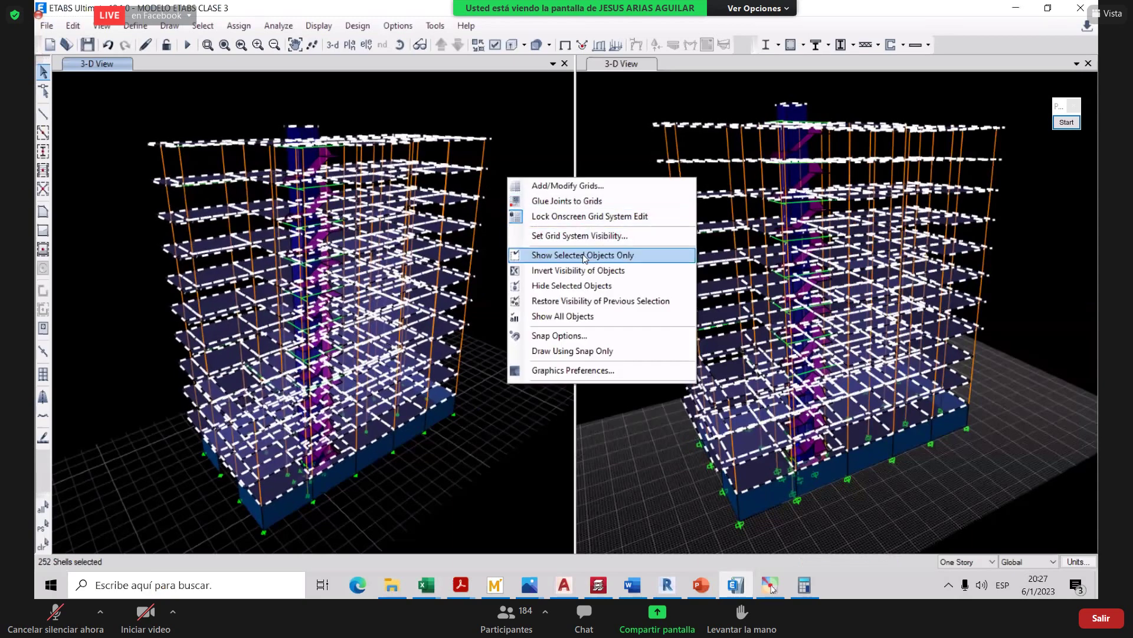
left_click(583, 255)
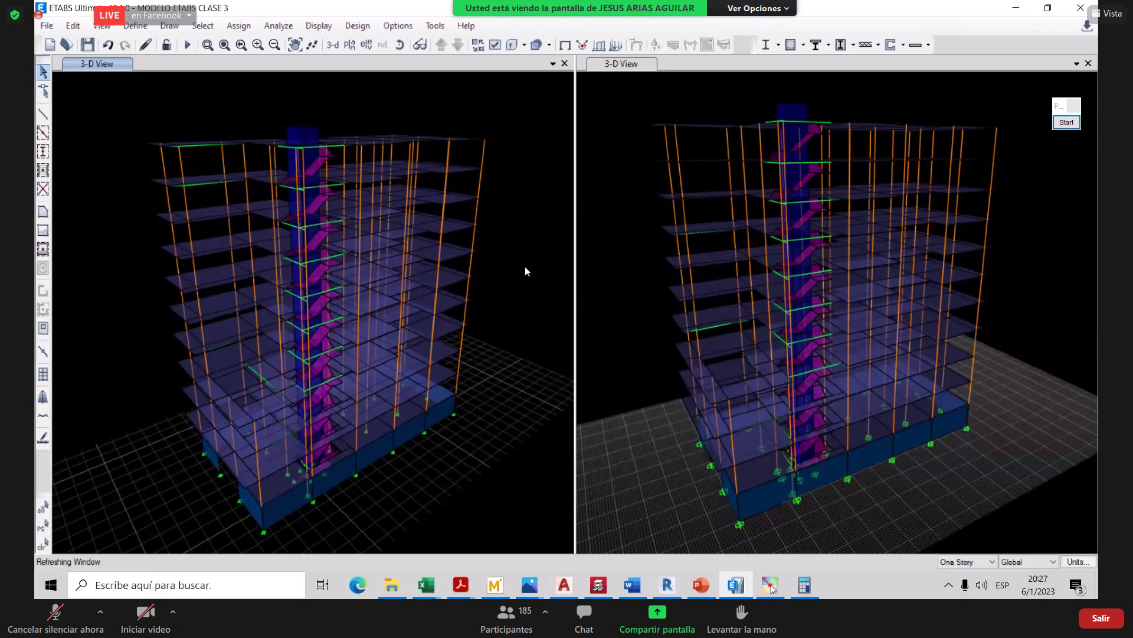
mouse_move(412, 301)
middle_mouse_down("shift")
mouse_move(438, 332)
mouse_move(412, 296)
middle_mouse_up("shift")
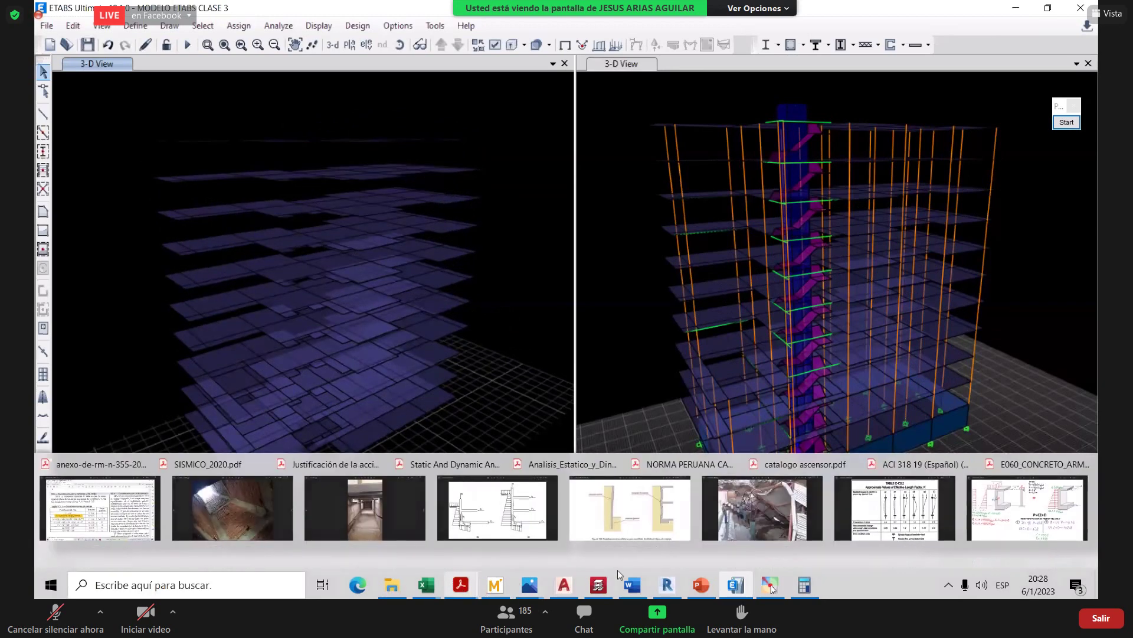
- Go to the DIAFRAGMA slide (slide 57) and present it full-screen
scroll(141, 242, "down", 4)
scroll(143, 292, "down", 3)
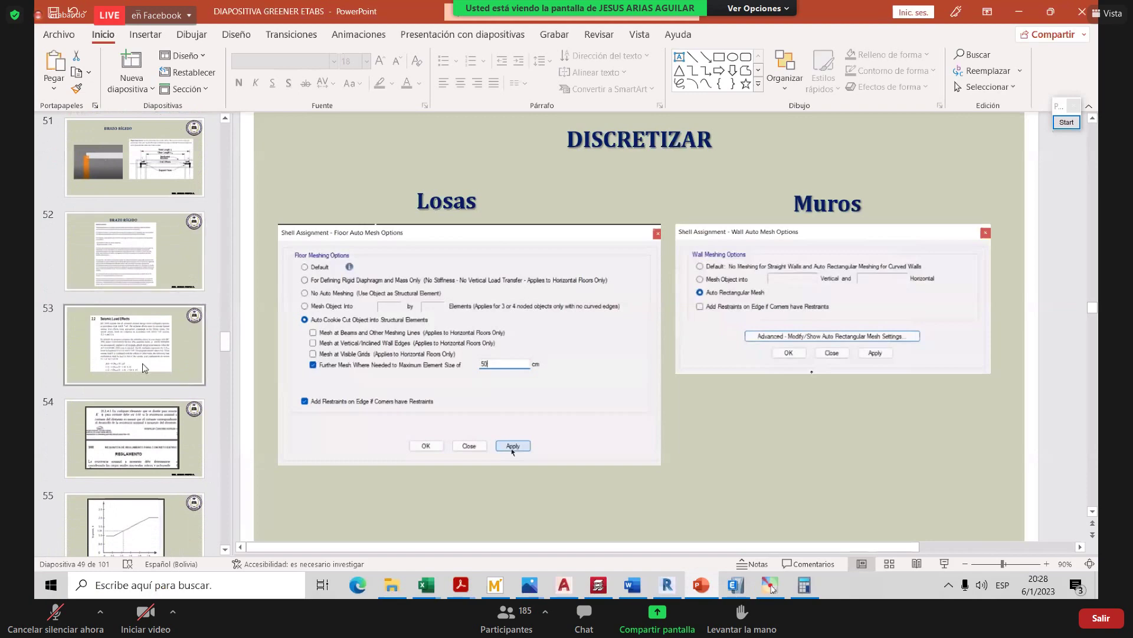
scroll(144, 295, "down", 5)
left_click(145, 301)
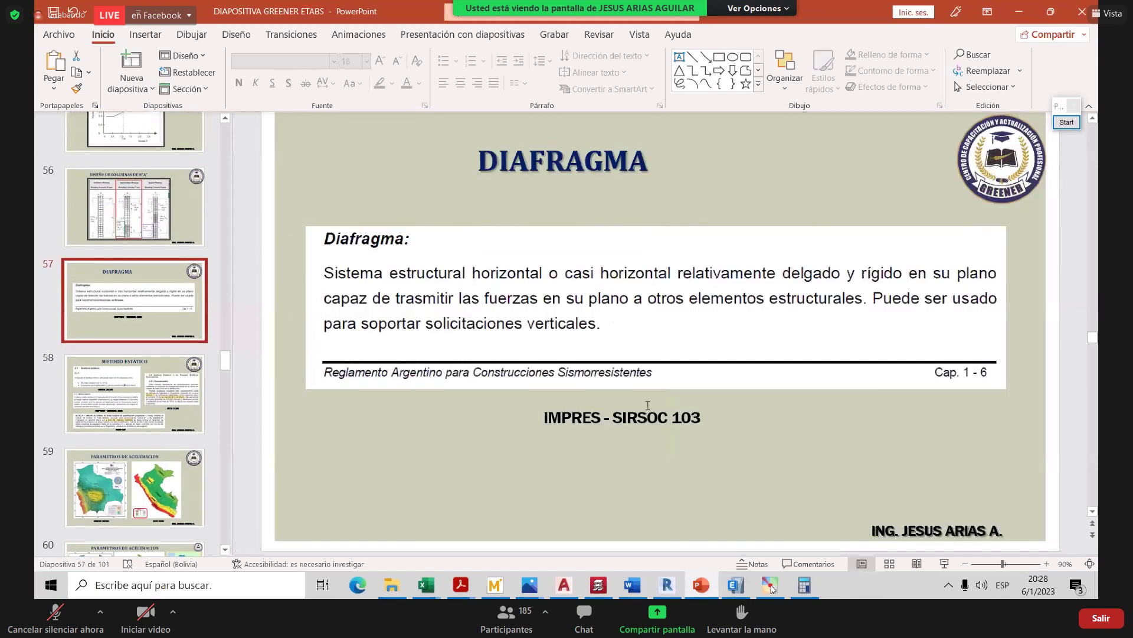
left_click(944, 564)
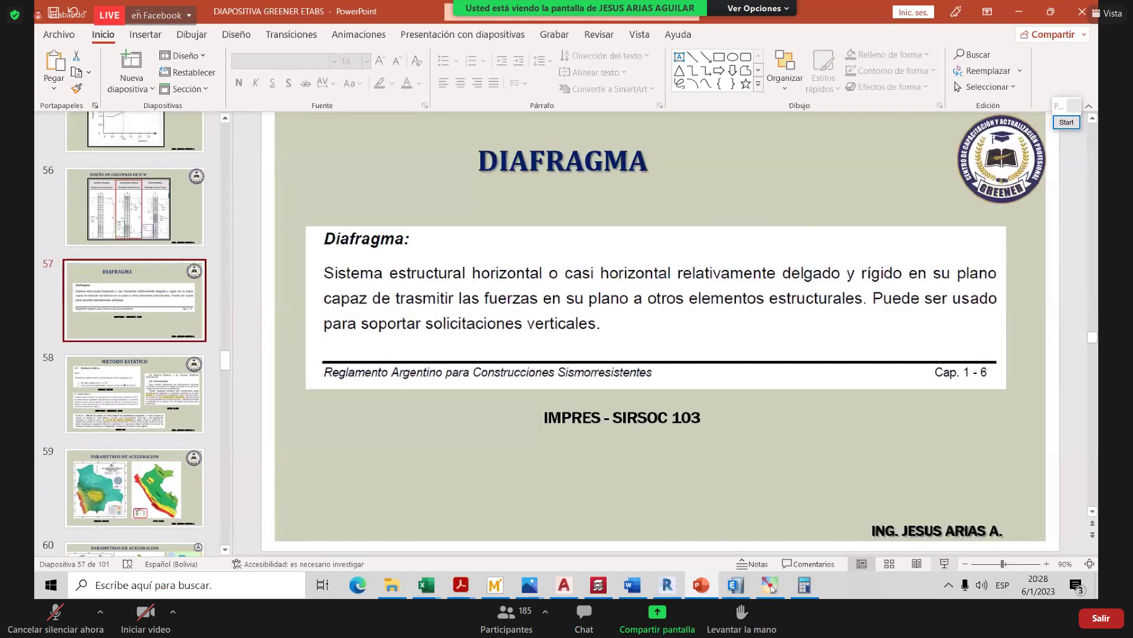
- Underline 'SIRSOC 103' and the 'Diafragma:' heading in green with the pen, then clear the ink
left_click(1067, 122)
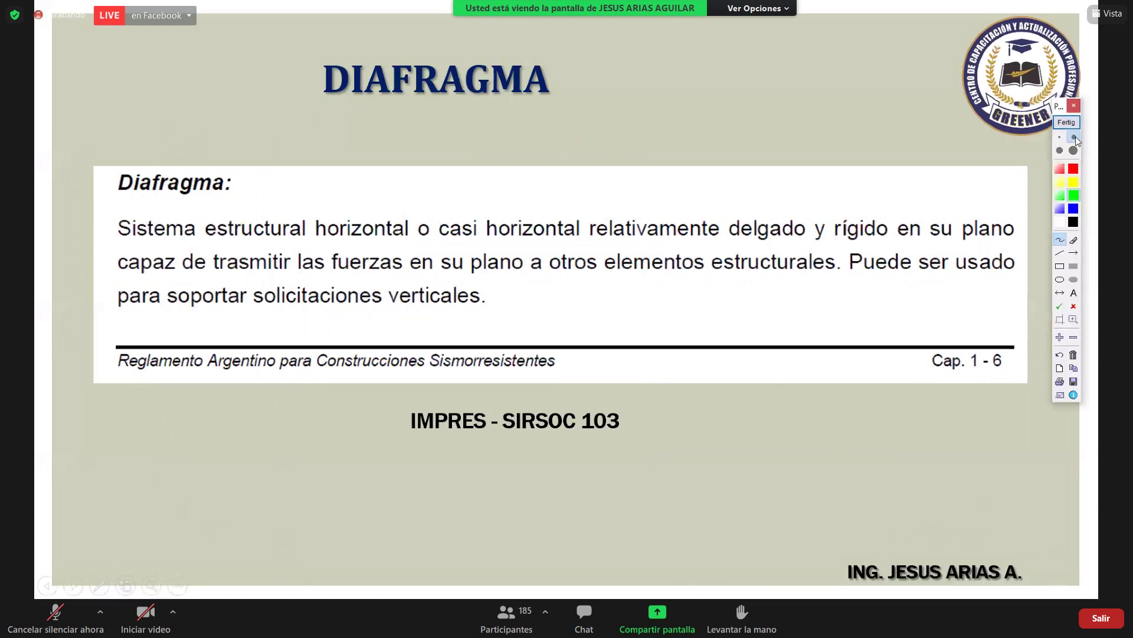
left_click_drag(495, 438, 616, 441)
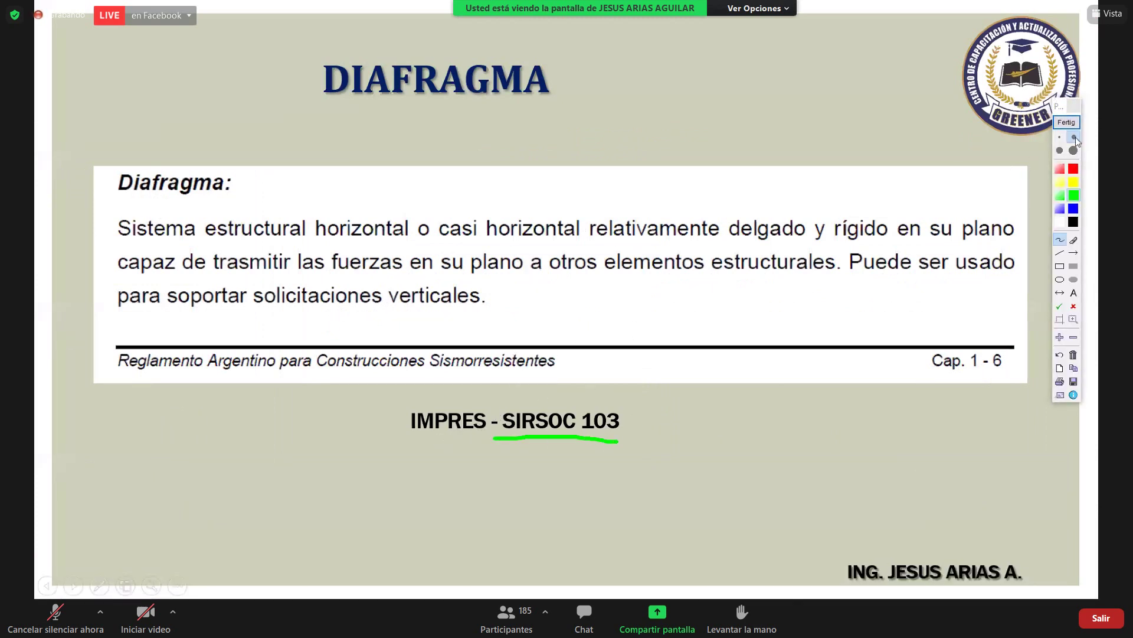
left_click_drag(108, 200, 220, 204)
left_click(1066, 122)
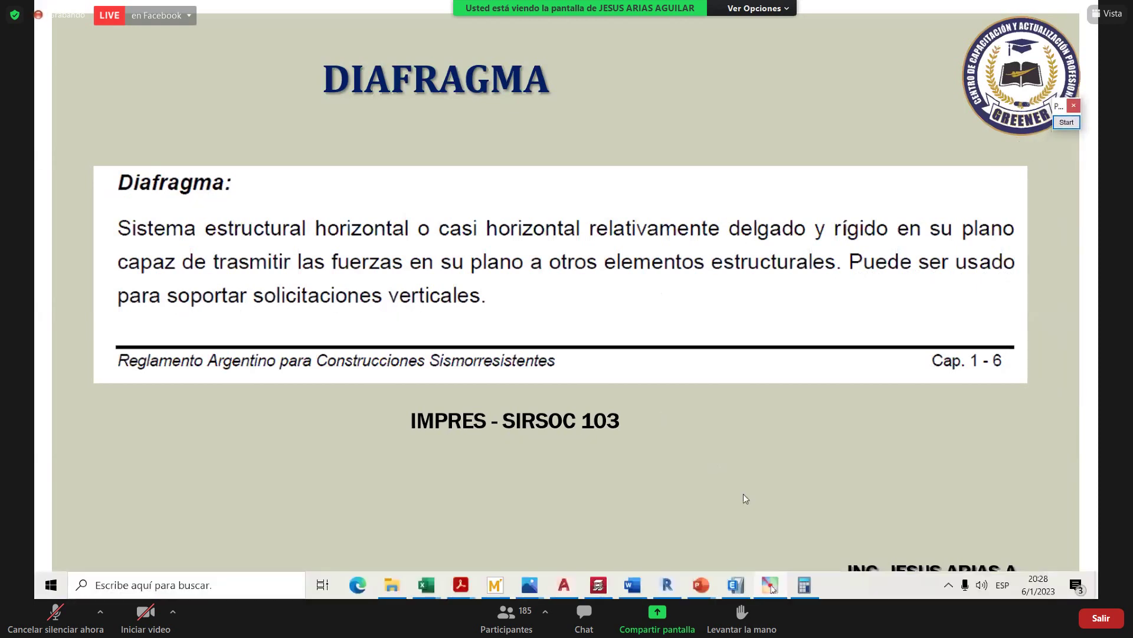
- Back in ETABS, show the PLANTA BAJA floor plan in the left view
left_click(738, 585)
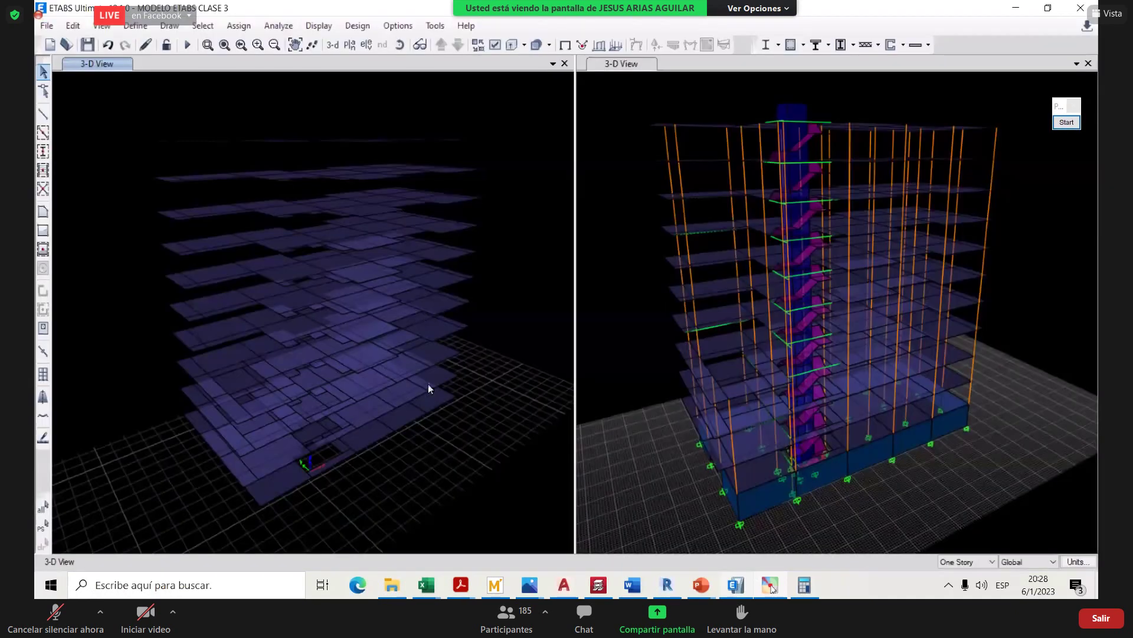
mouse_move(380, 403)
middle_mouse_down("shift")
mouse_move(388, 338)
mouse_move(343, 431)
mouse_move(357, 399)
mouse_move(344, 420)
mouse_move(357, 400)
mouse_move(346, 420)
mouse_move(355, 433)
mouse_move(346, 414)
mouse_move(388, 399)
middle_mouse_up("shift")
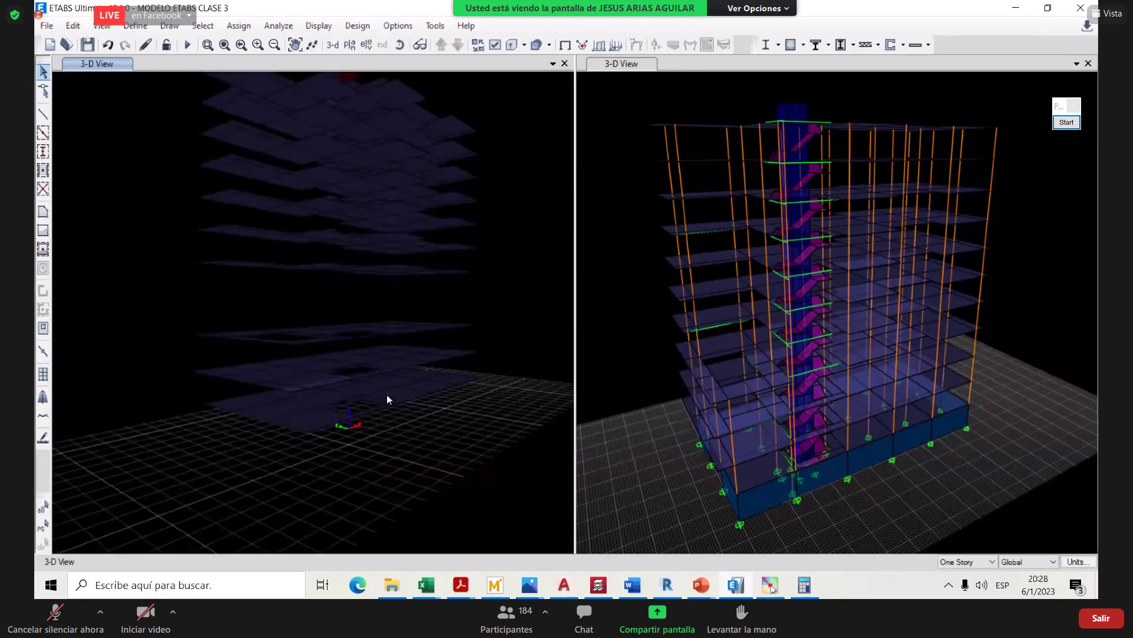
left_click(349, 44)
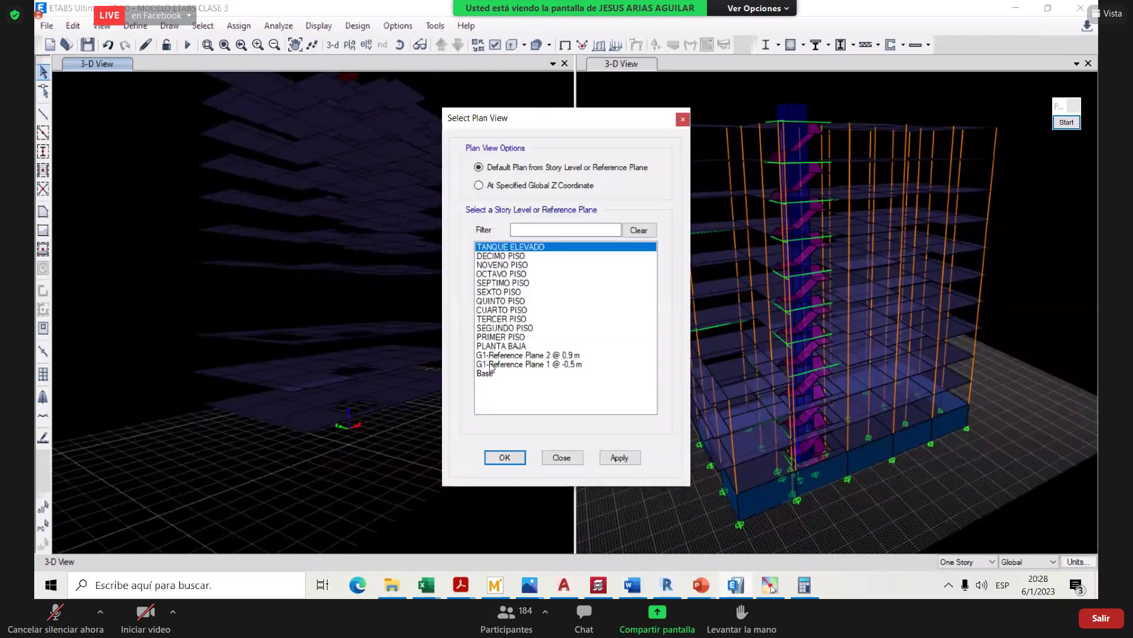
left_click(519, 346)
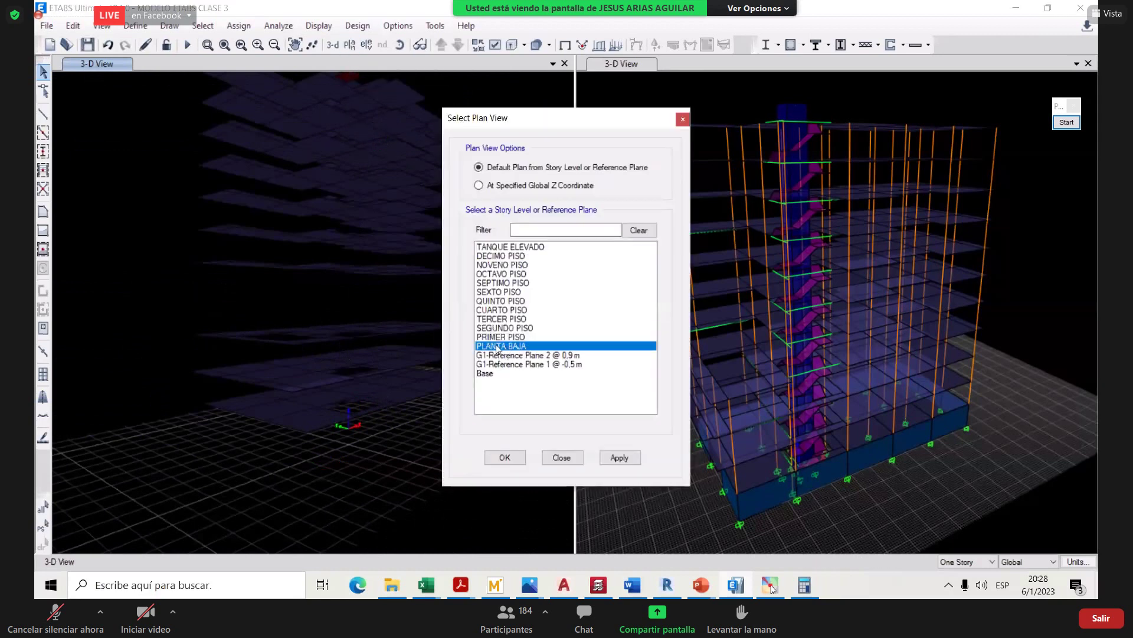
left_click(618, 457)
left_click(561, 457)
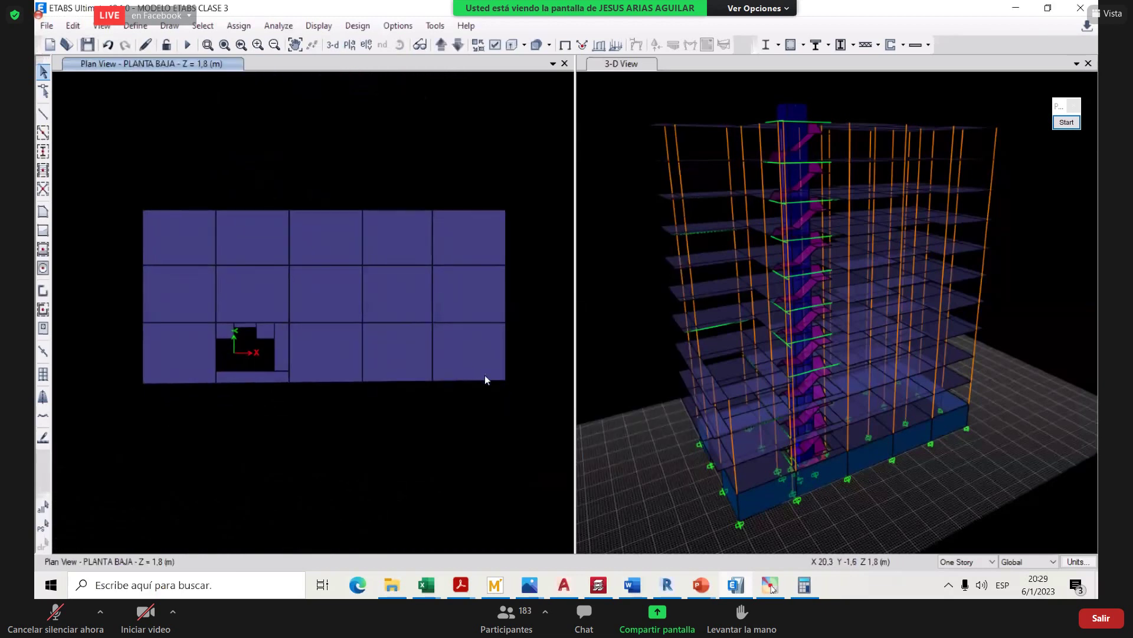
- Window-select every slab, joint and edge of the PLANTA BAJA plan
left_click_drag(523, 410, 140, 185)
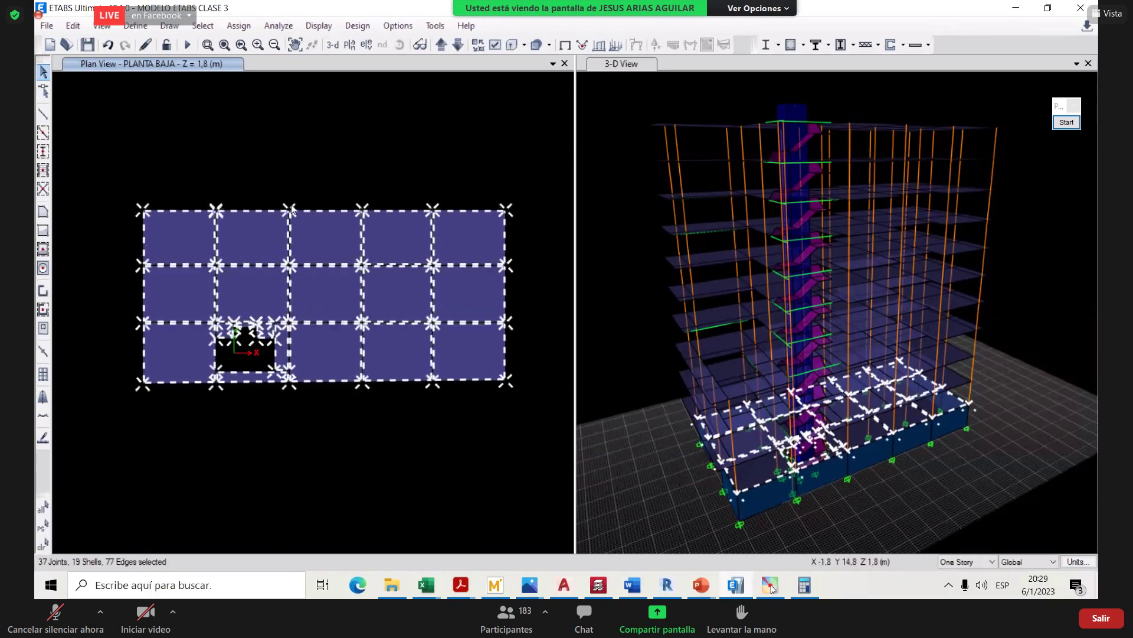
middle_click_drag(275, 223, 286, 239)
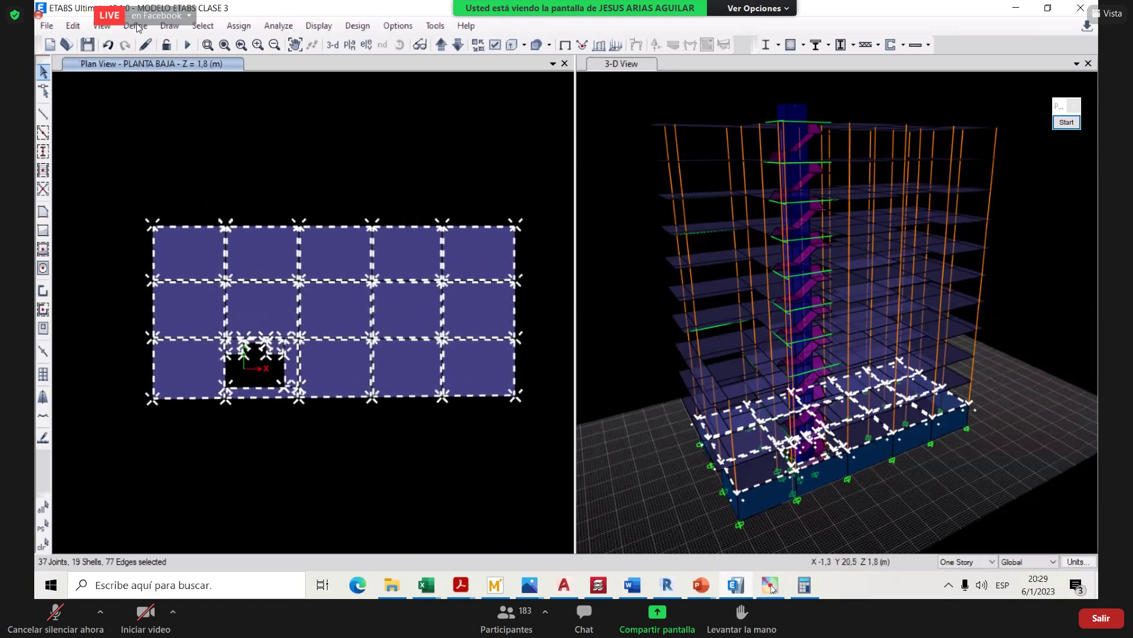
left_click(135, 25)
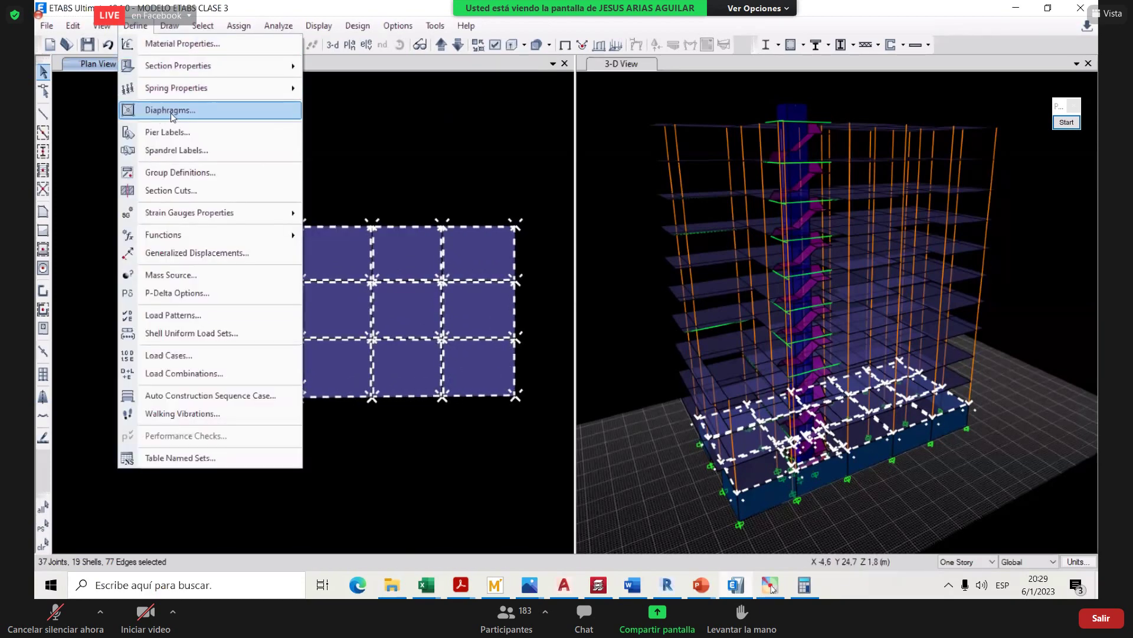
- In the Diaphragms definitions, add rigid diaphragms D2 through D6
left_click(169, 110)
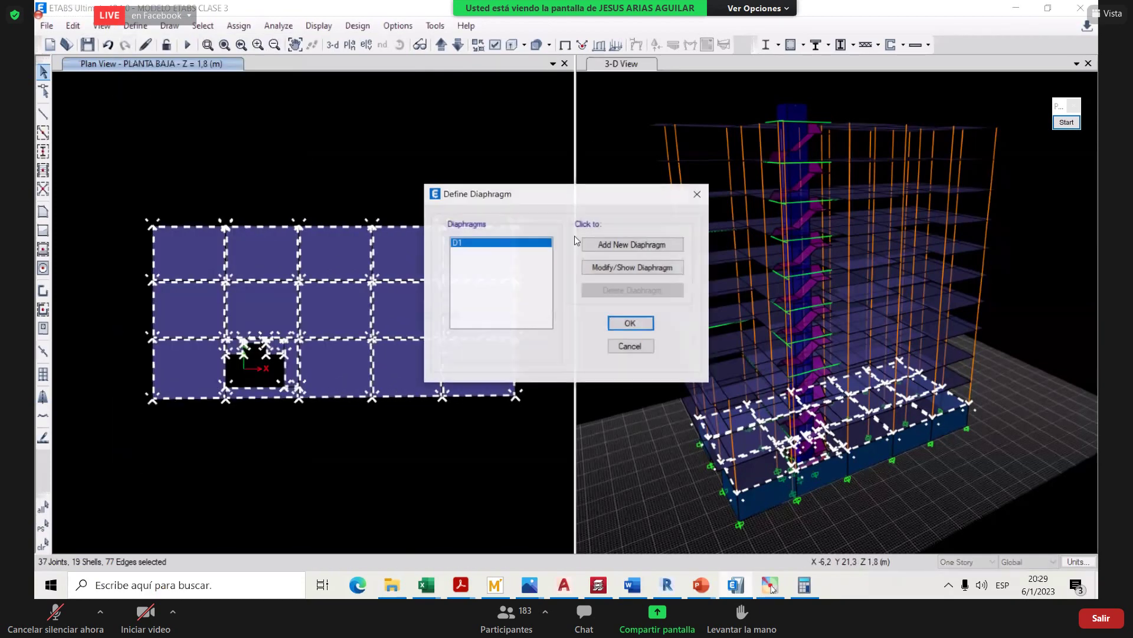
left_click(613, 248)
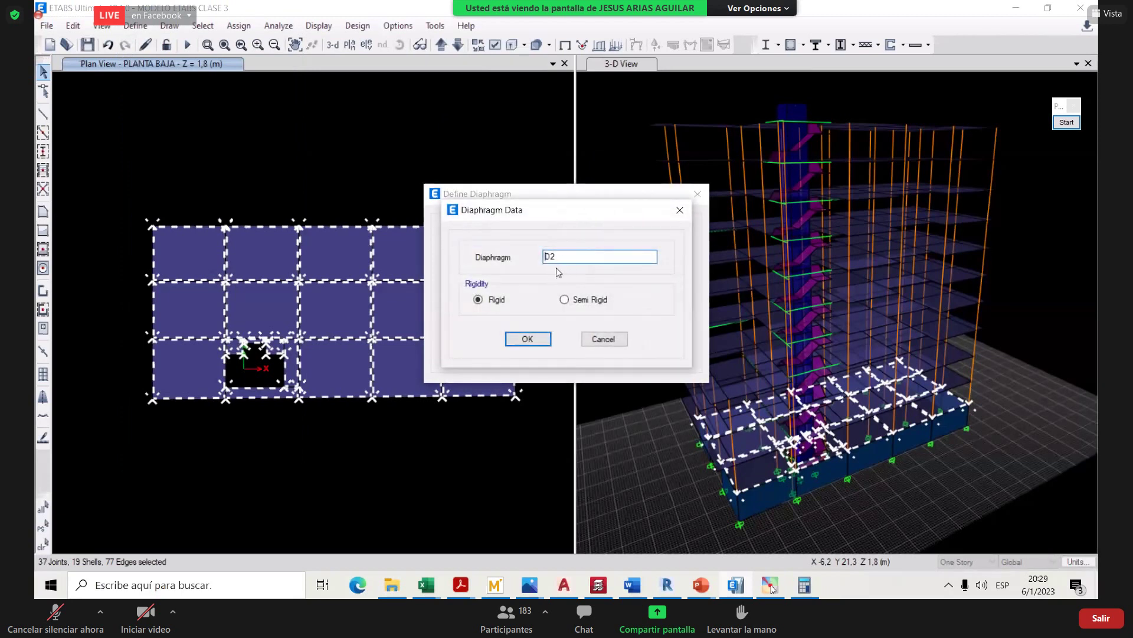
left_click(529, 338)
key("Return")
left_click(529, 338)
key("Return")
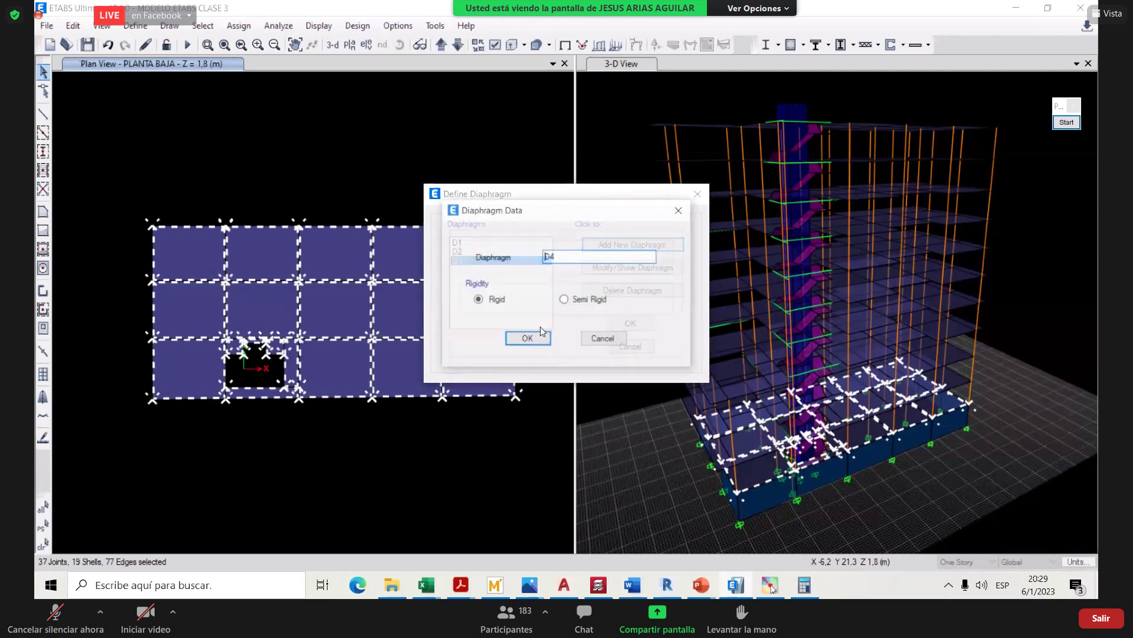
left_click(533, 345)
left_click(614, 249)
key("Return")
key("Return")
left_click(537, 338)
key("Return")
- Add rigid diaphragms D7 through D12 and accept the definitions
left_click(541, 336)
left_click(615, 247)
left_click(527, 338)
left_click(611, 248)
left_click(540, 338)
left_click(608, 248)
left_click(546, 339)
left_click(607, 247)
left_click(526, 337)
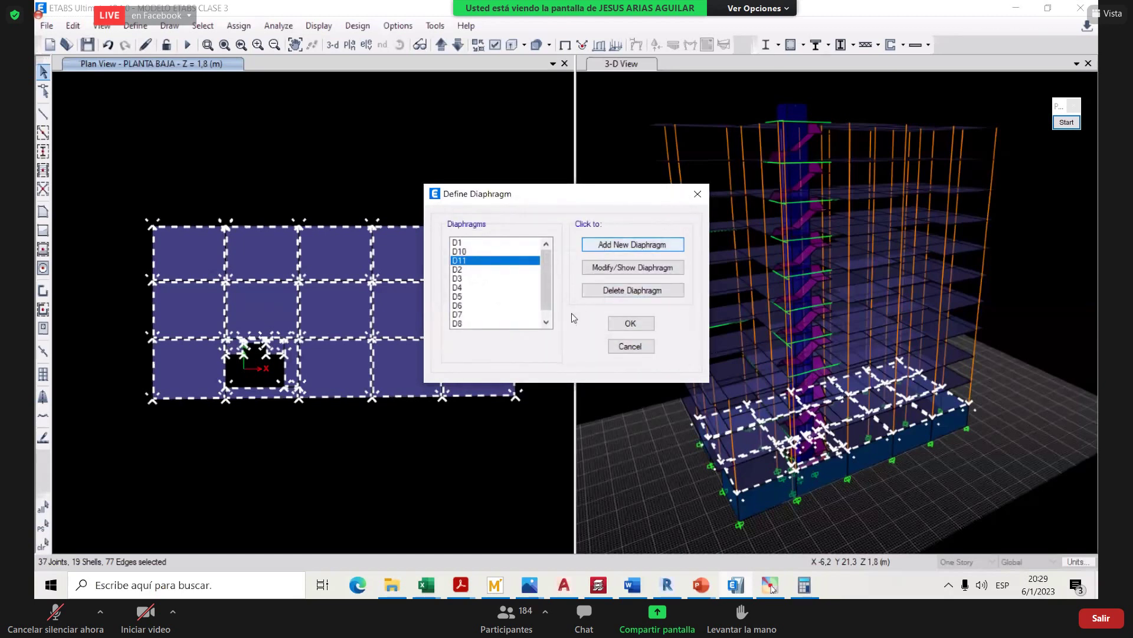
key("Return")
key("Return")
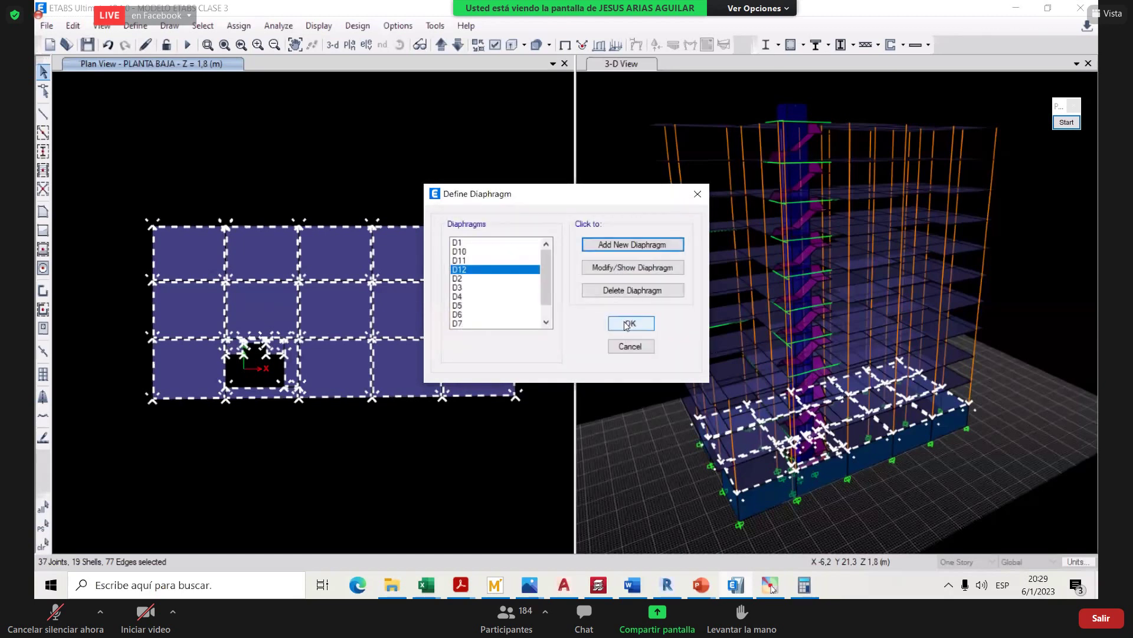
left_click(629, 324)
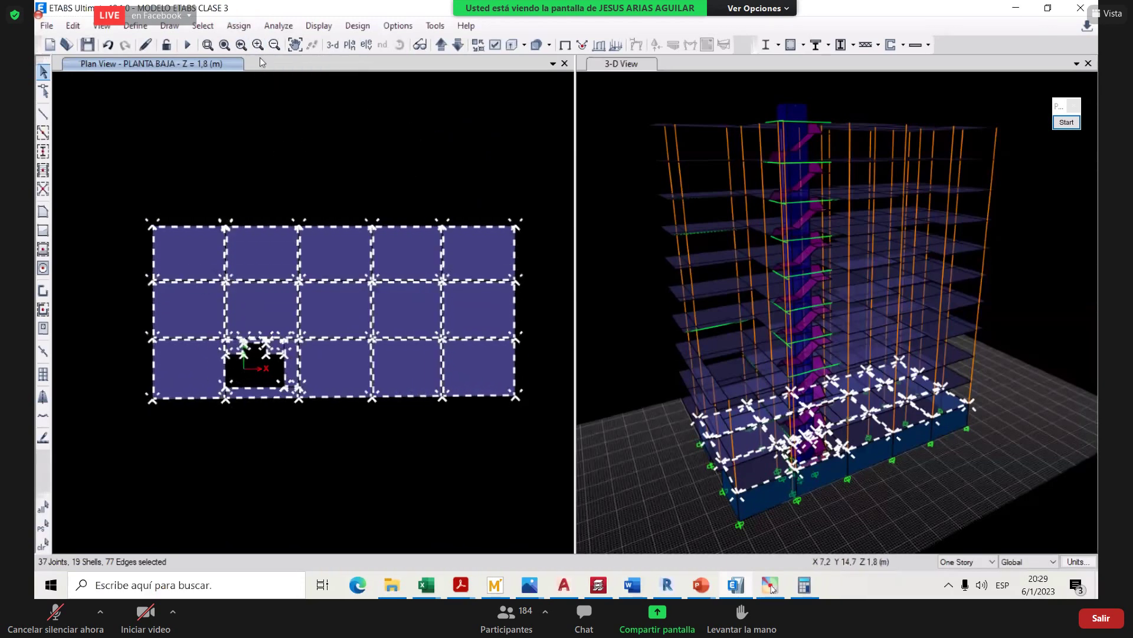
- Assign joint diaphragm D1 to the selected PLANTA BAJA objects
left_click(239, 26)
mouse_move(434, 46)
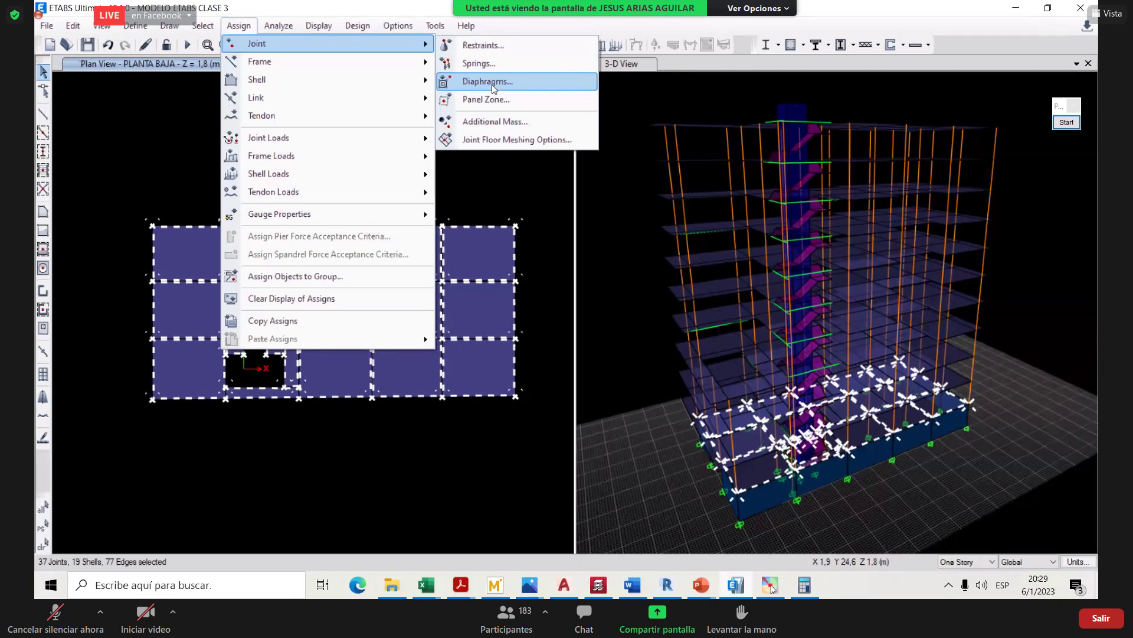
left_click(493, 88)
left_click_drag(573, 149, 723, 121)
left_click(639, 175)
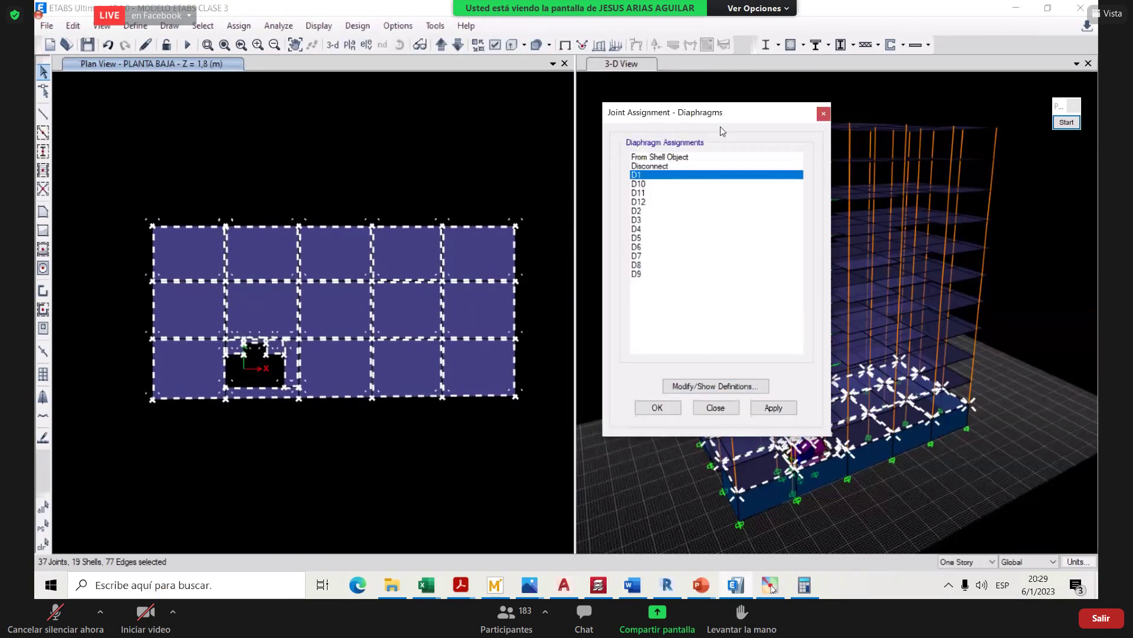
left_click_drag(663, 119, 593, 105)
left_click(704, 393)
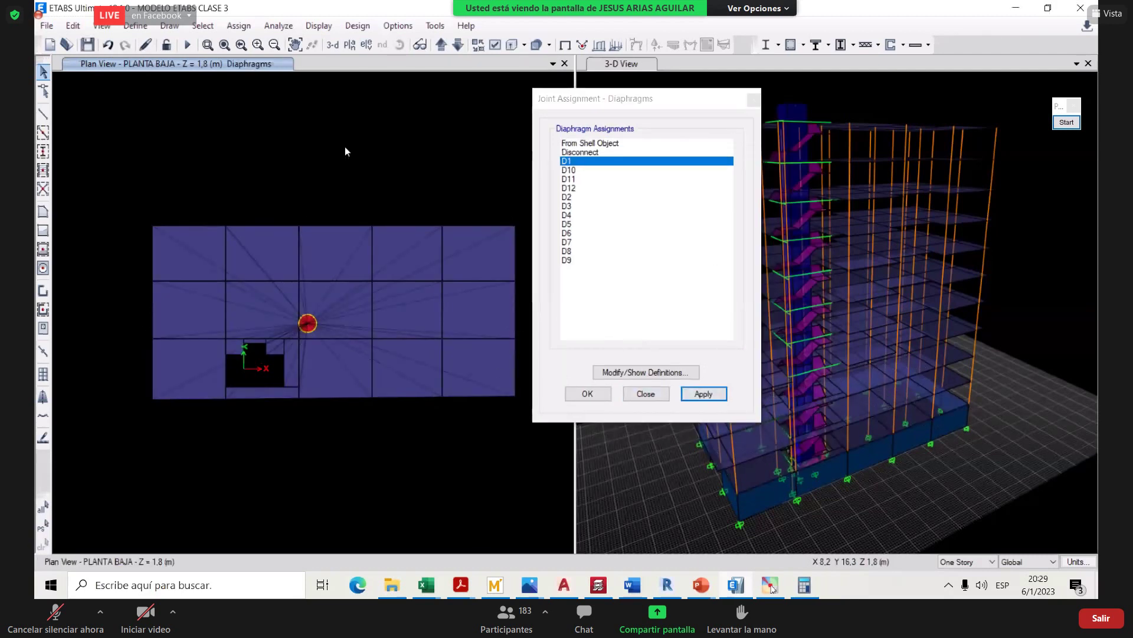
- Assign D2 to PRIMER PISO and D3 to SEGUNDO PISO
left_click(441, 46)
left_click_drag(512, 385, 95, 175)
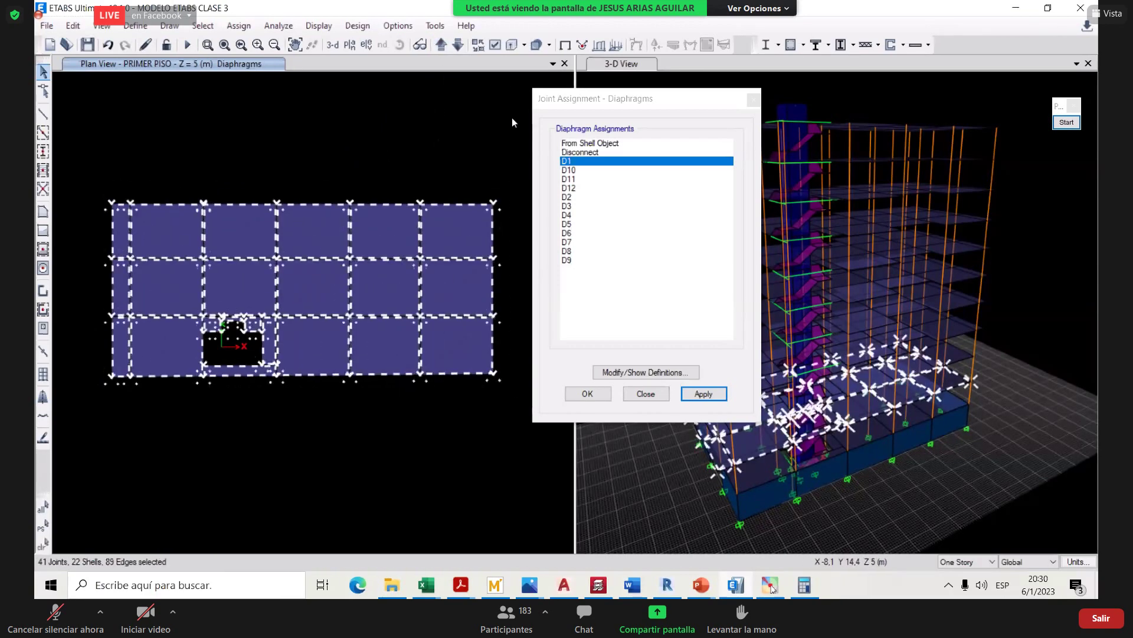
left_click(568, 197)
left_click(707, 394)
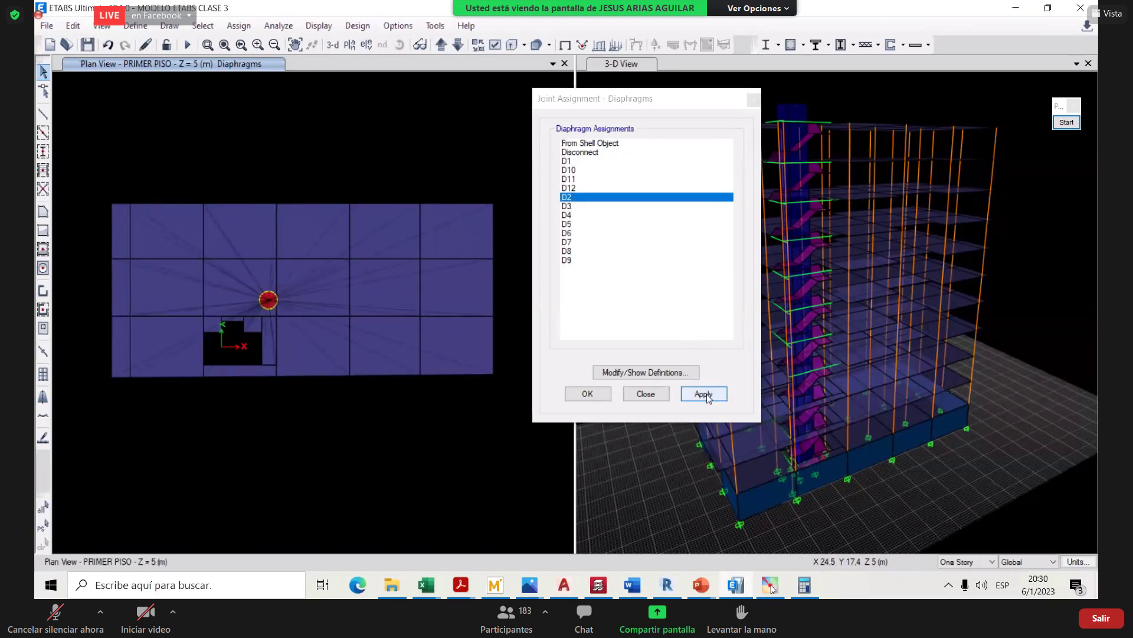
left_click(440, 46)
left_click_drag(105, 179, 505, 392)
left_click(591, 206)
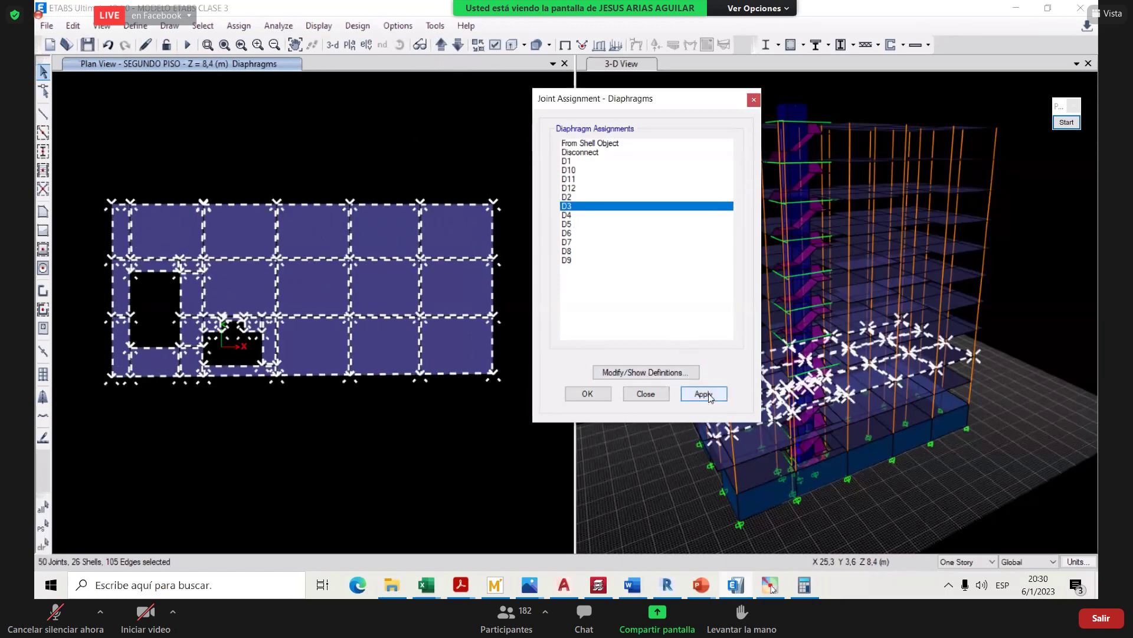
left_click(703, 394)
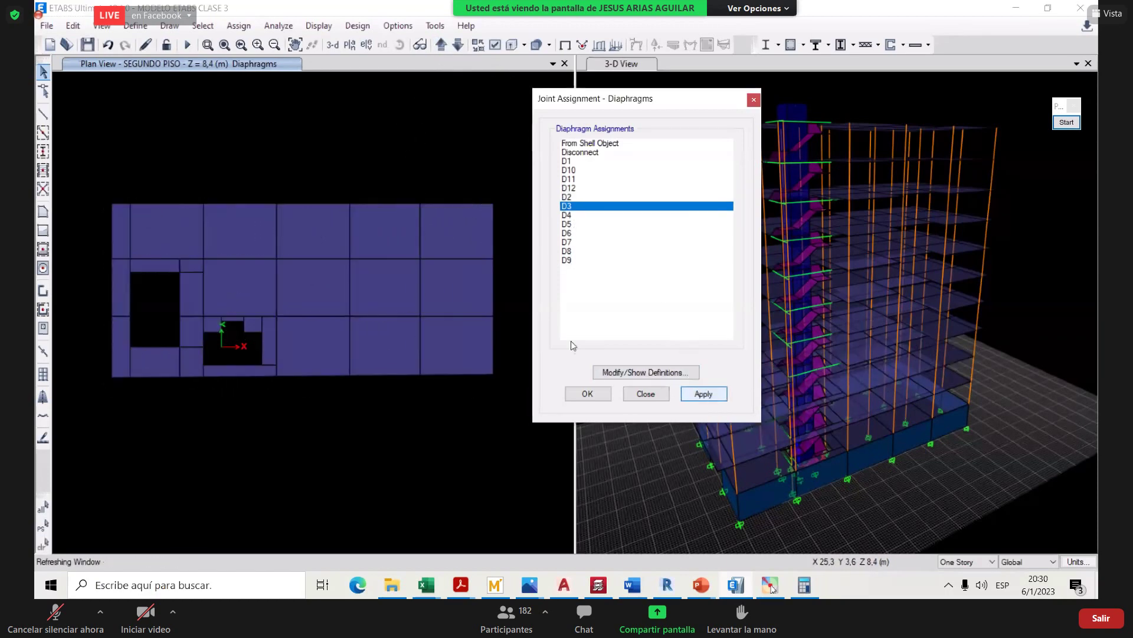
- Assign D4 to TERCER PISO and D5 to CUARTO PISO
left_click(441, 46)
left_click_drag(97, 177, 516, 381)
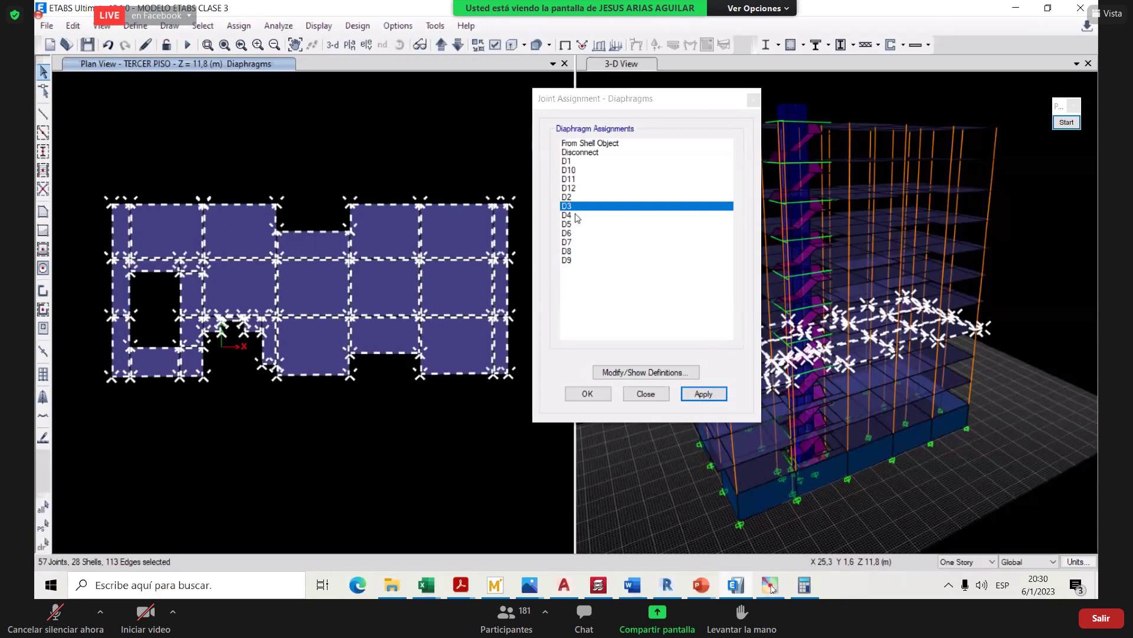
left_click(587, 216)
left_click(685, 394)
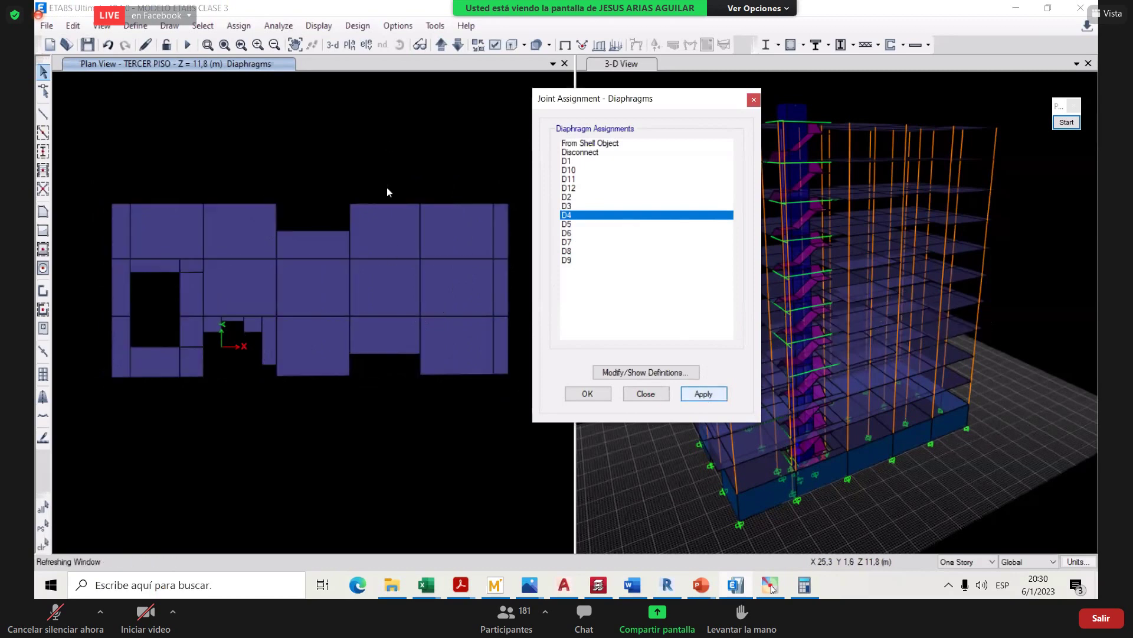
left_click(441, 46)
left_click_drag(86, 185, 519, 404)
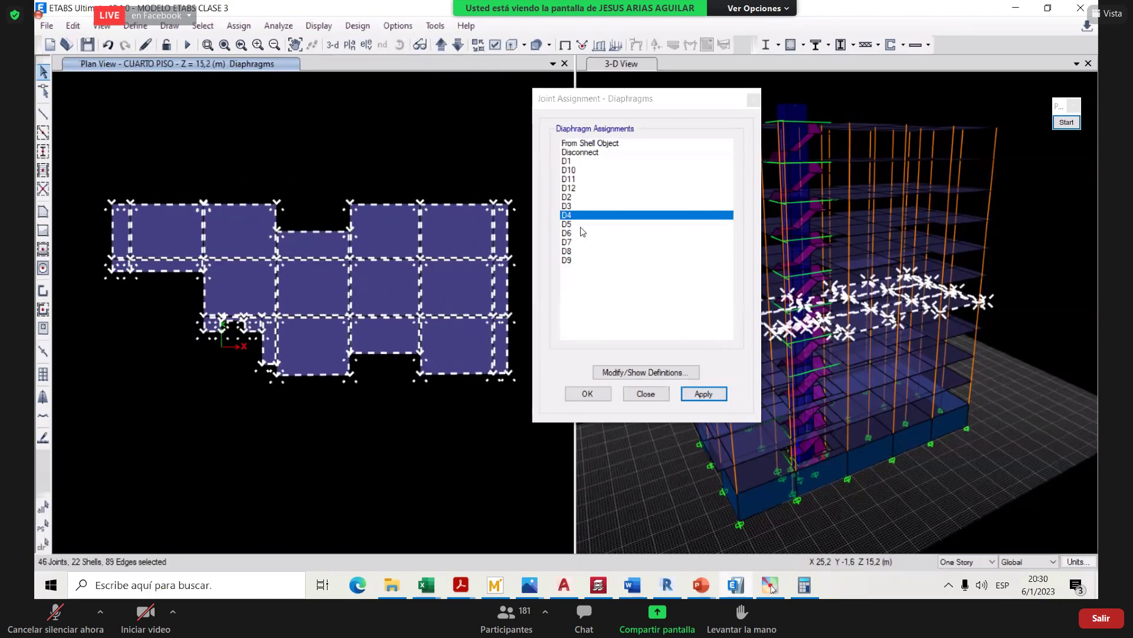
left_click(620, 223)
left_click(705, 395)
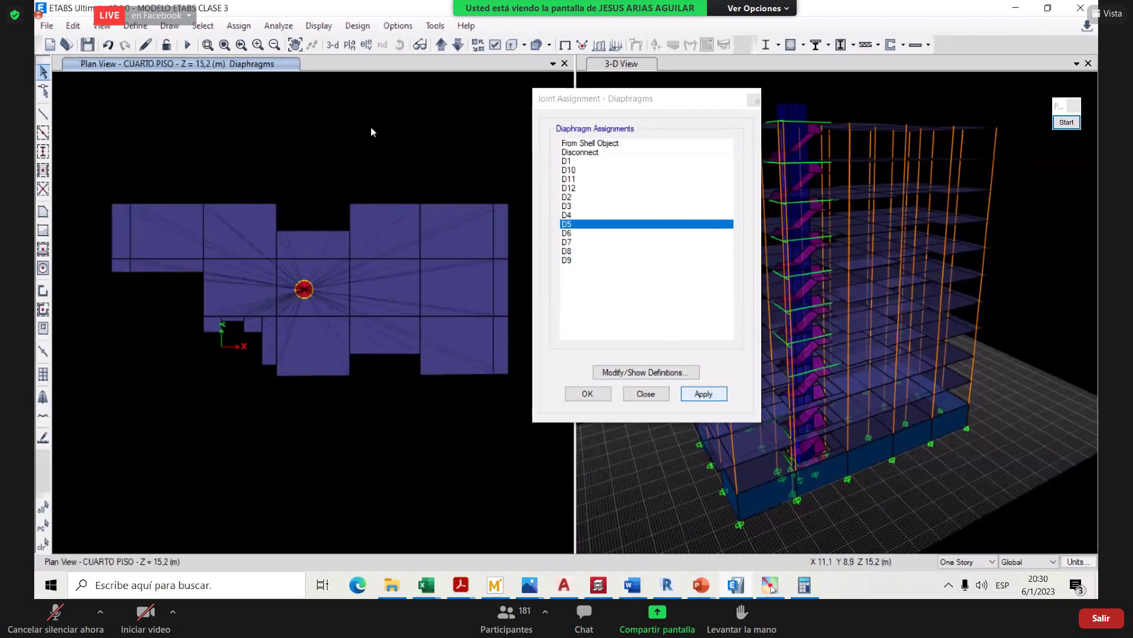
- Assign D6 to QUINTO PISO and D7 to SEXTO PISO
left_click(441, 46)
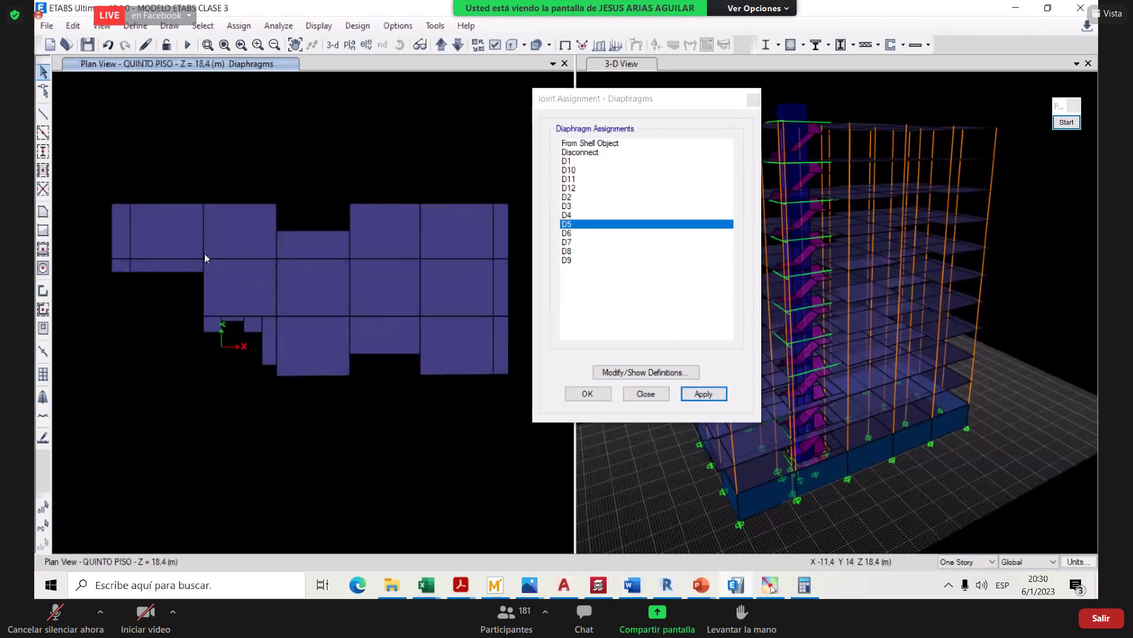
left_click_drag(503, 393, 503, 393)
left_click(570, 232)
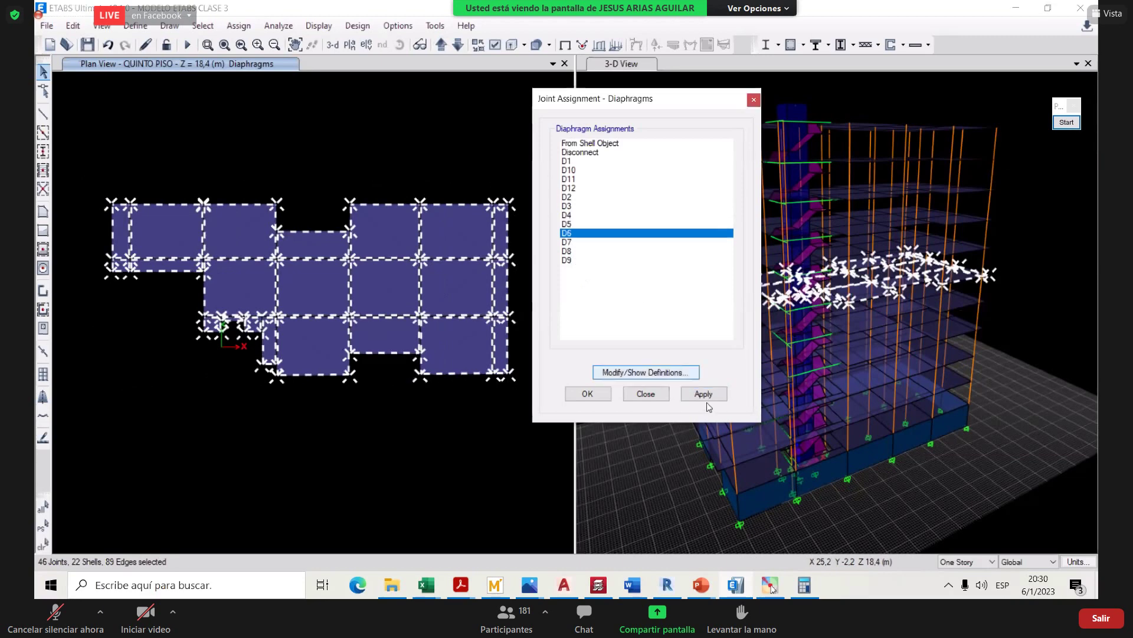
left_click(704, 393)
left_click(442, 46)
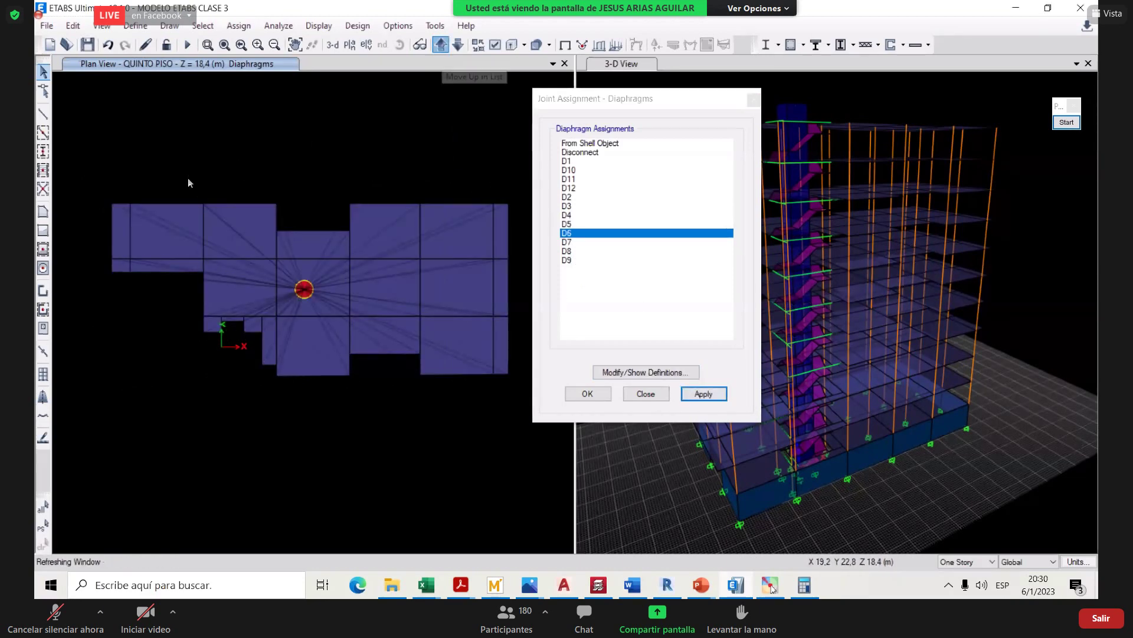
left_click_drag(98, 183, 519, 385)
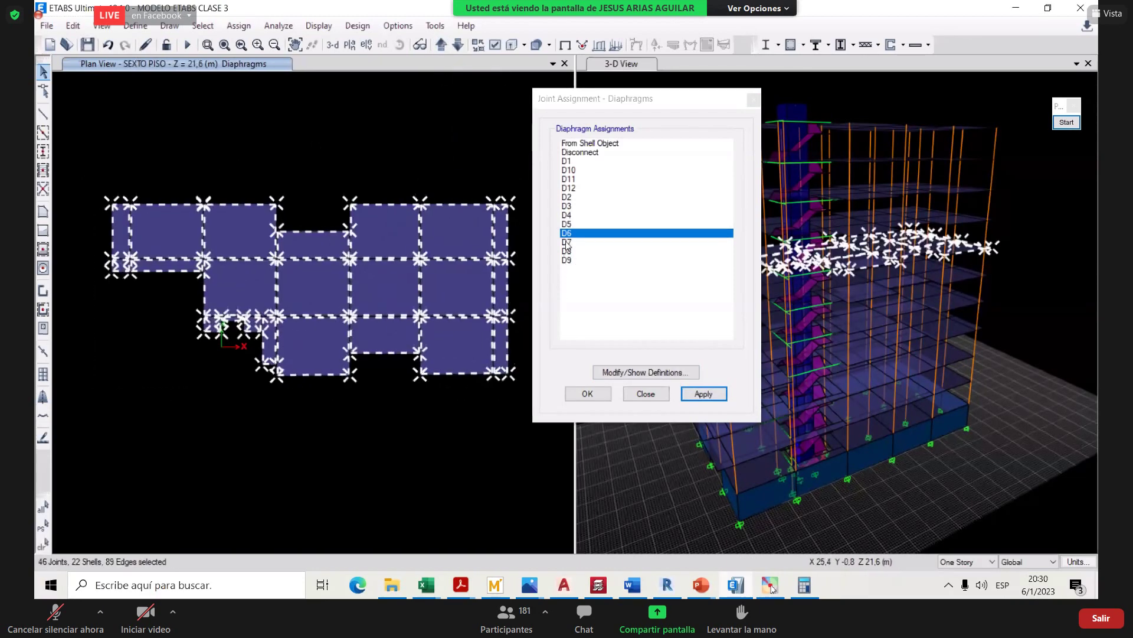
left_click(584, 242)
left_click(703, 393)
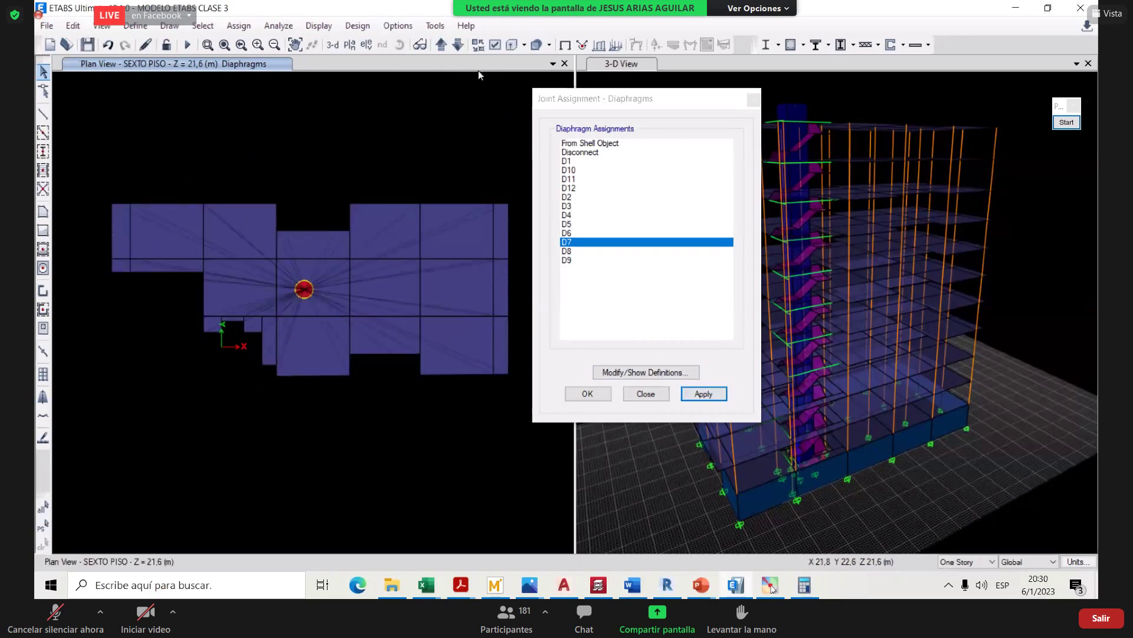
- Assign D8 to SEPTIMO PISO and D9 to OCTAVO PISO
left_click(444, 51)
left_click_drag(104, 184, 525, 384)
left_click(584, 251)
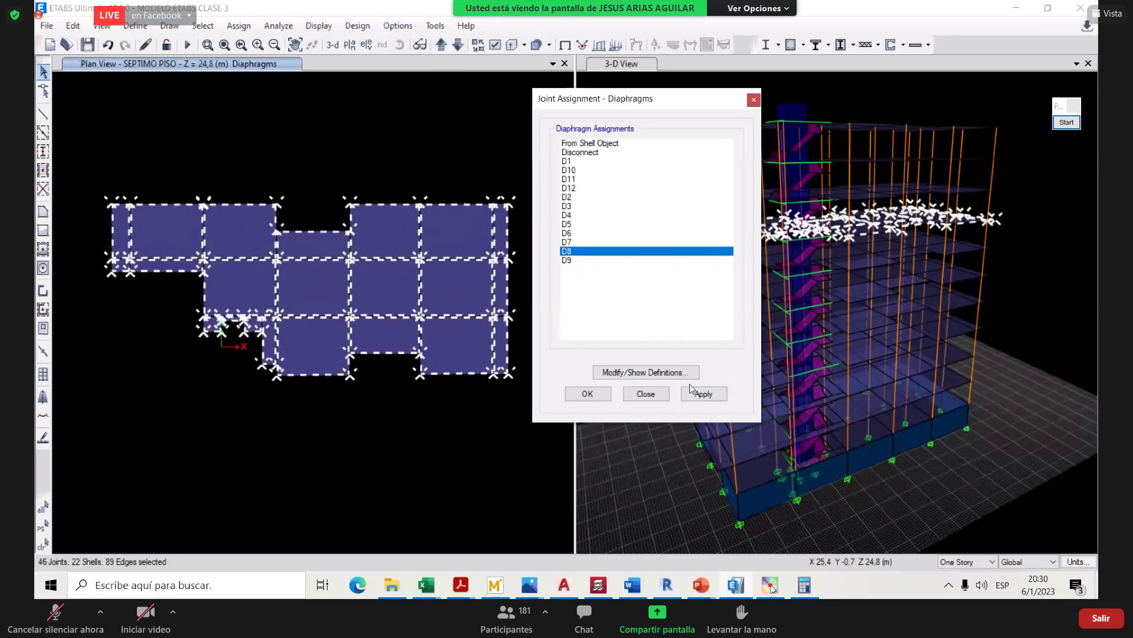
left_click(697, 392)
left_click(444, 50)
left_click_drag(230, 269, 524, 385)
key("Down")
left_click(703, 390)
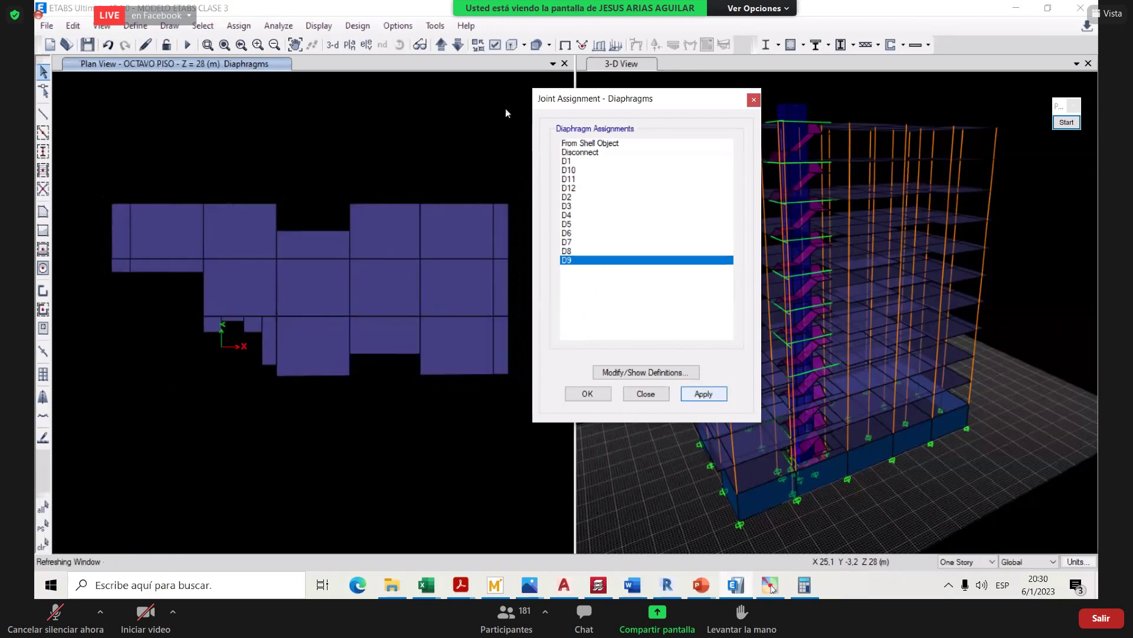
- Delete the stray semicircular shell at the NOVENO PISO floor edge
left_click_drag(89, 179, 102, 197)
middle_click_drag(503, 276, 448, 270)
scroll(448, 275, "up", 3)
left_click(474, 290)
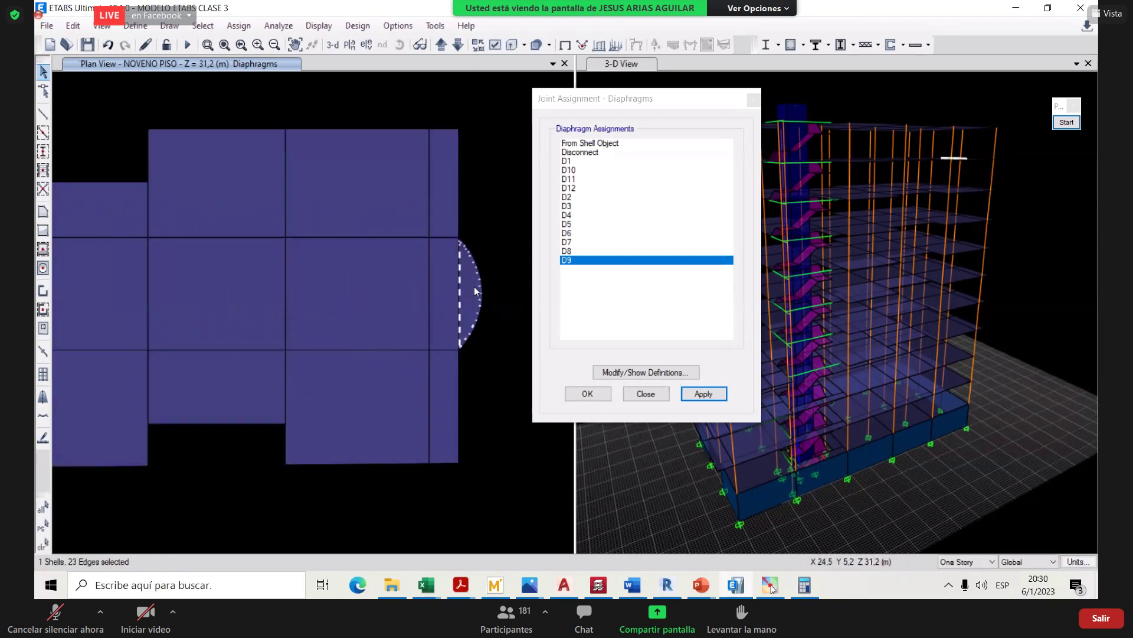
key("Delete")
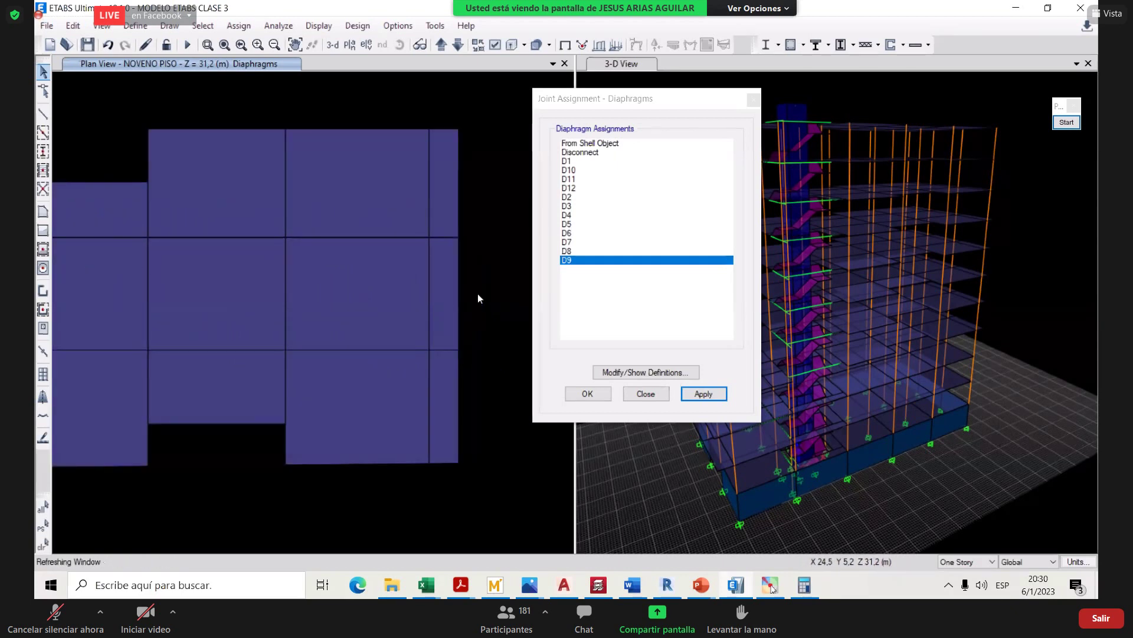
scroll(477, 294, "down", 3)
middle_click_drag(387, 298, 414, 289)
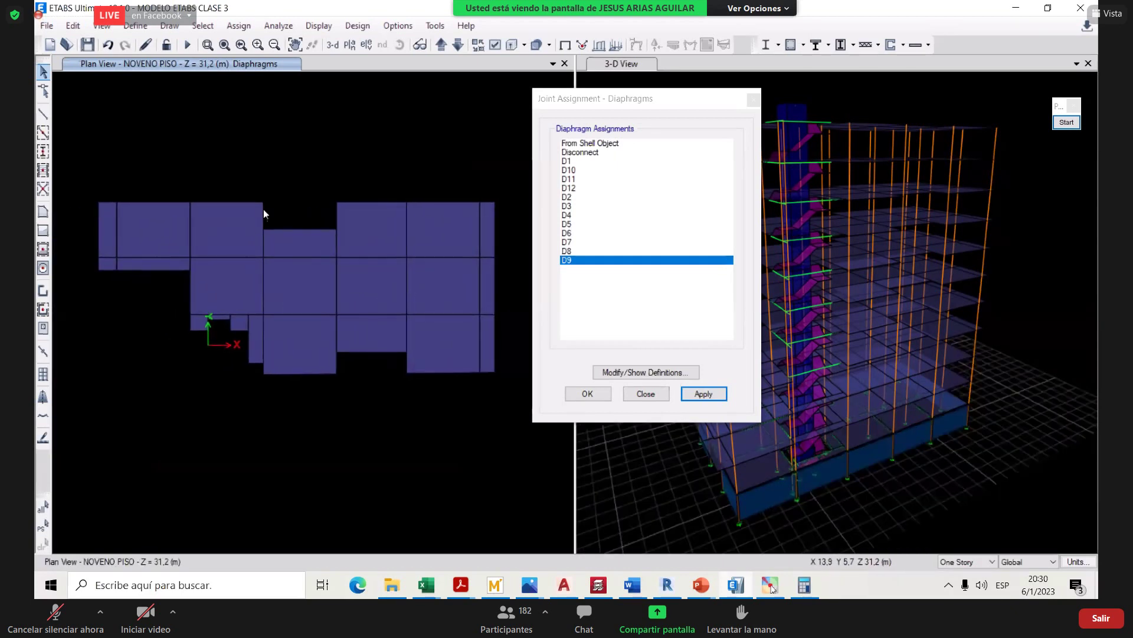
- Select NOVENO PISO with D10 chosen, then assign D11 to DECIMO PISO
left_click_drag(90, 182, 510, 385)
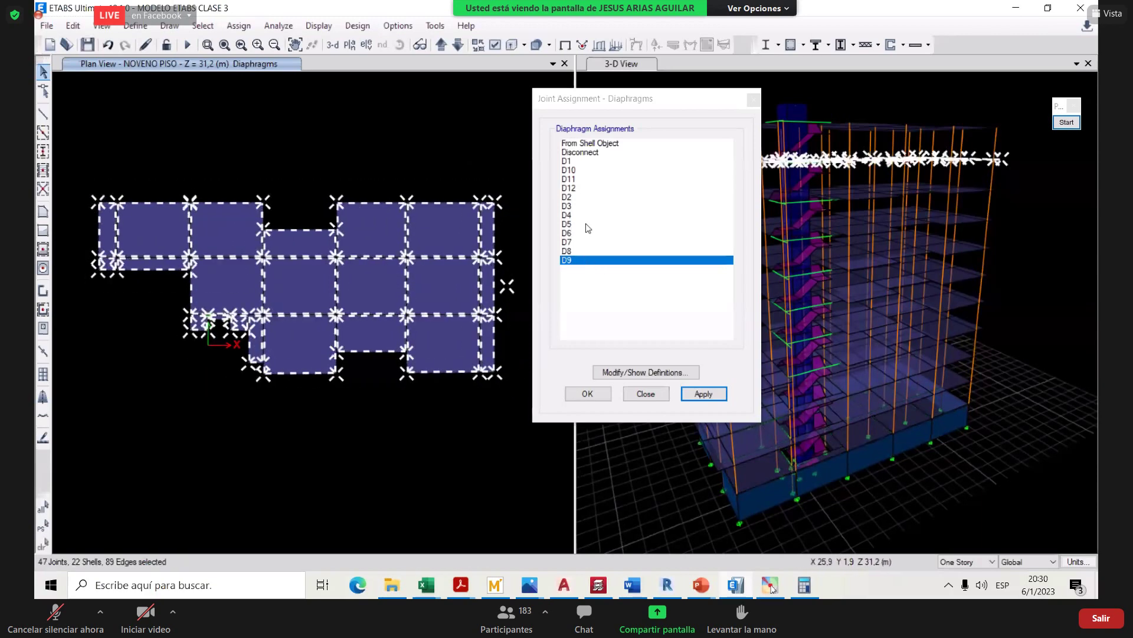
left_click(576, 172)
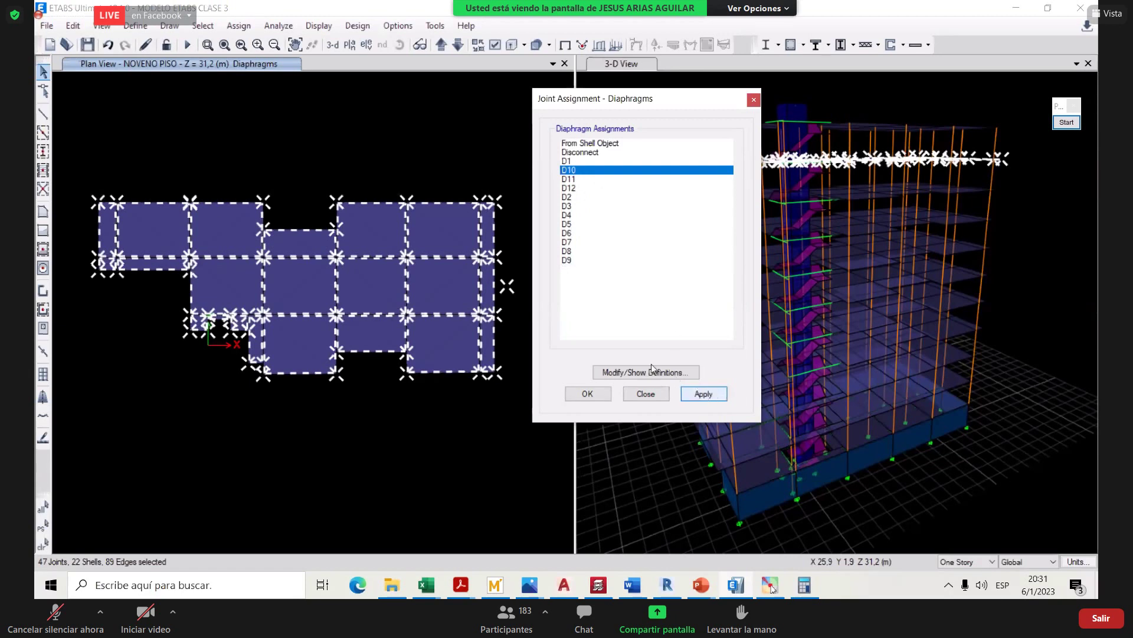
left_click(442, 50)
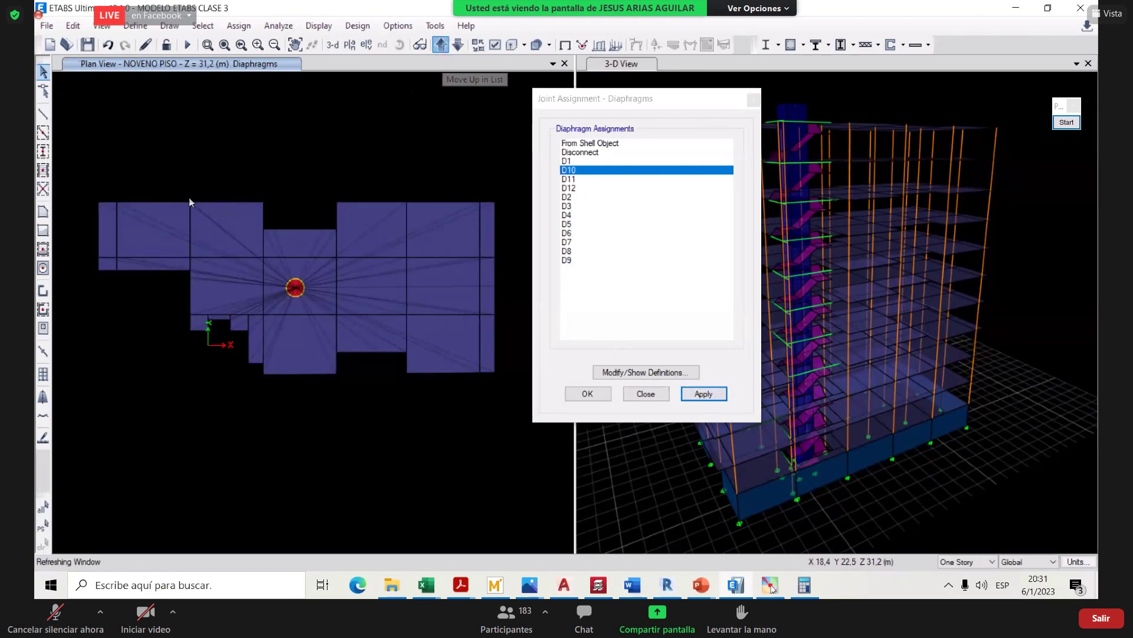
left_click_drag(94, 190, 513, 385)
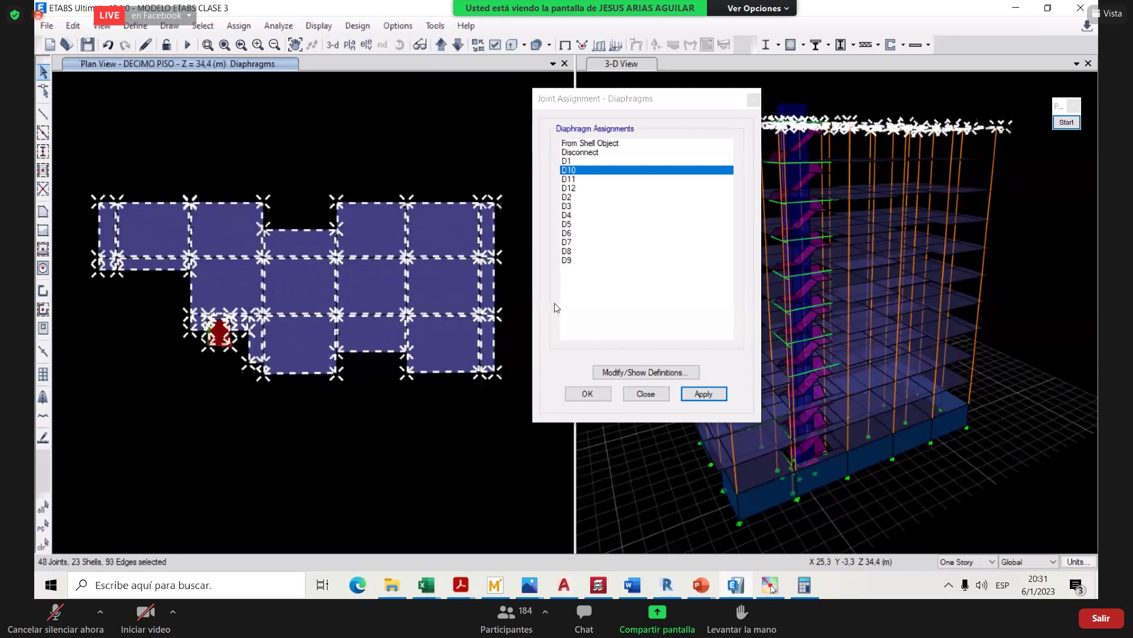
left_click(581, 179)
left_click(708, 394)
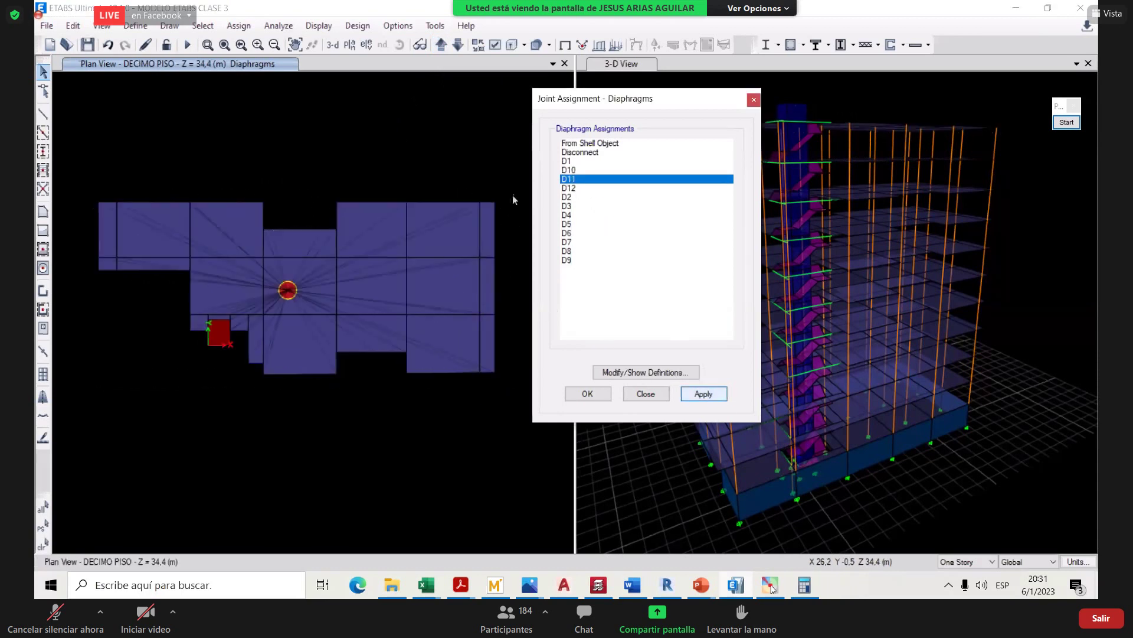
- On TANQUE ELEVADO, assign D12 to the red tank shell, dismissing the warning messages
left_click(441, 45)
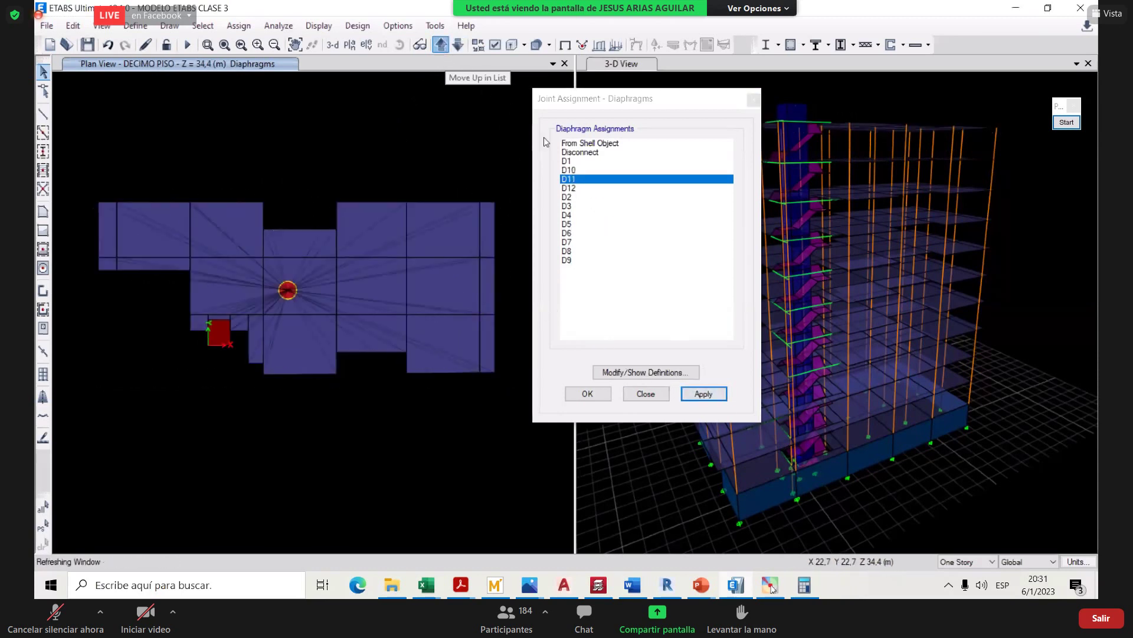
left_click(576, 188)
left_click(711, 394)
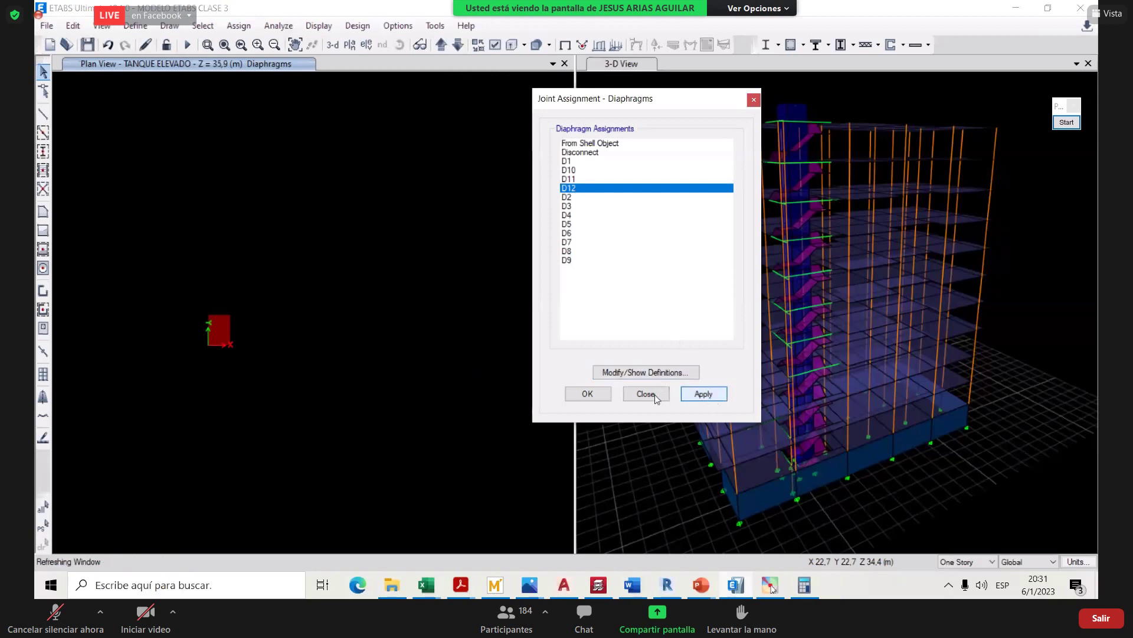
left_click(700, 264)
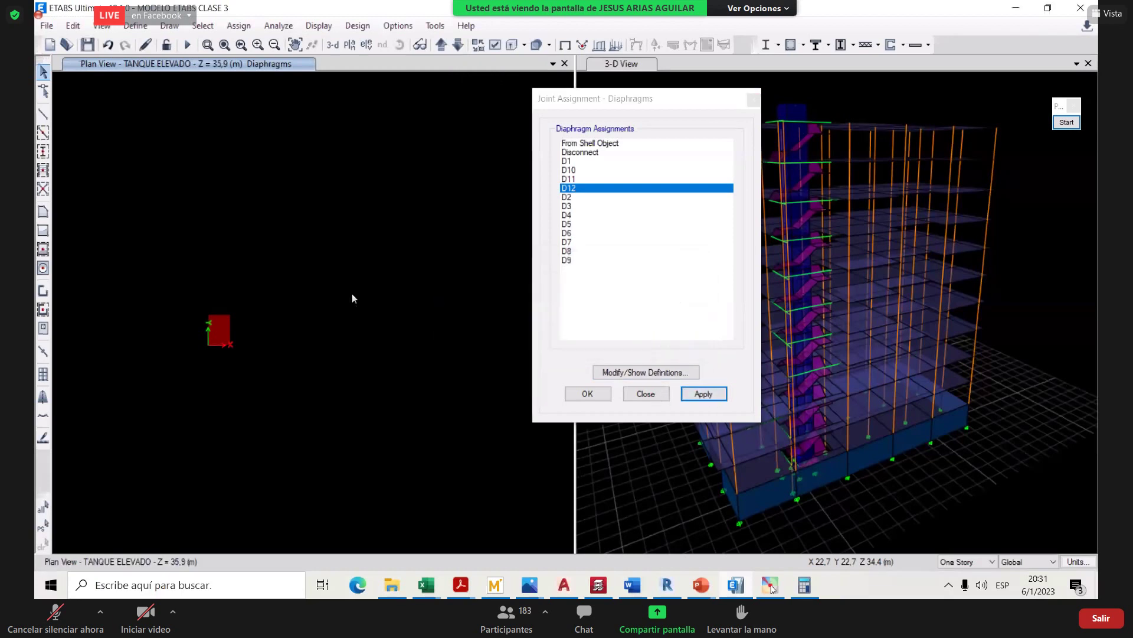
left_click(228, 331)
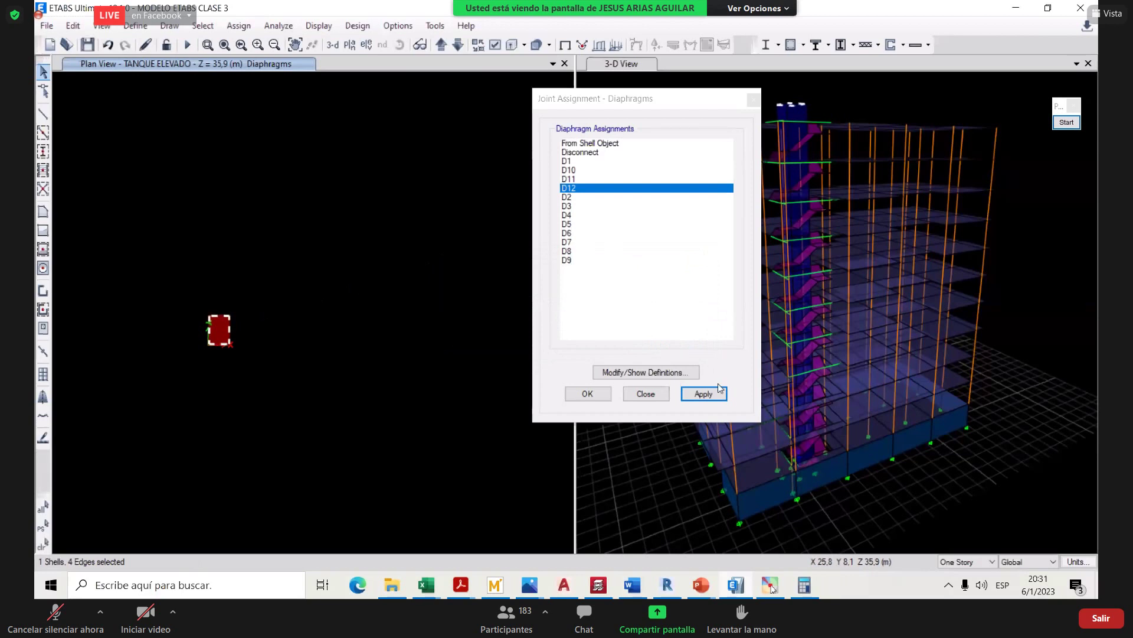
left_click(704, 396)
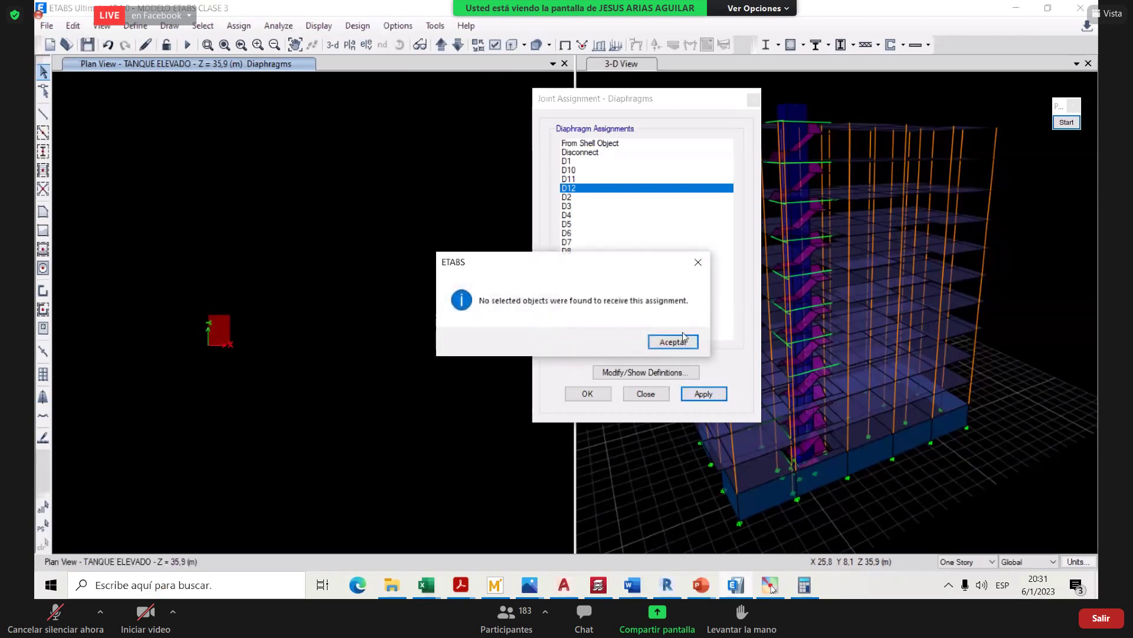
left_click(697, 263)
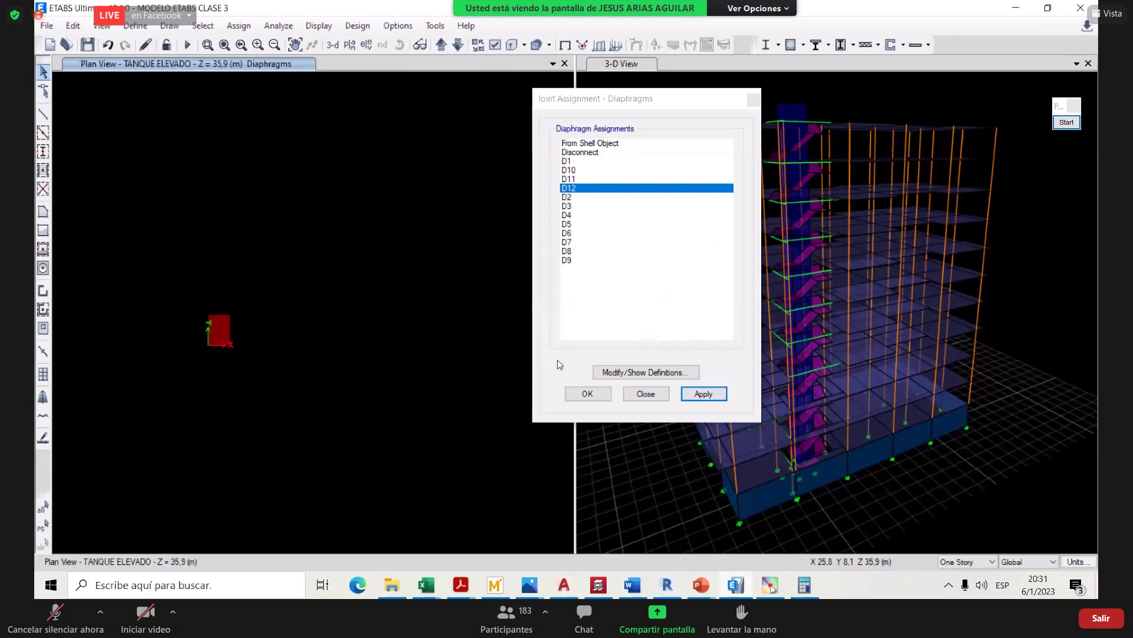
left_click(221, 331)
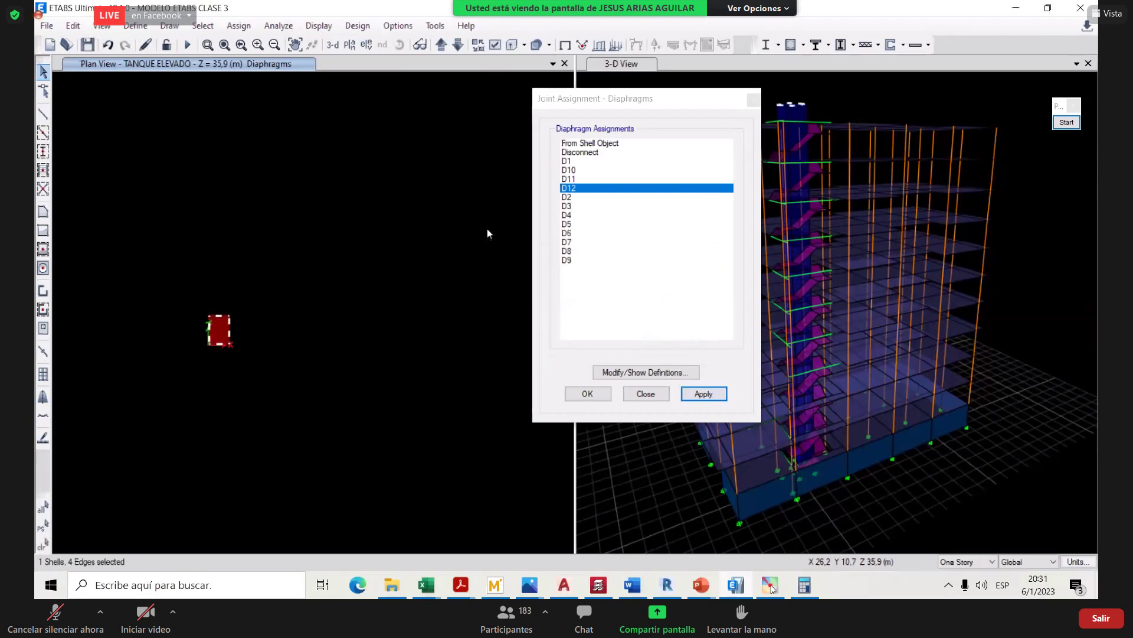
left_click(713, 395)
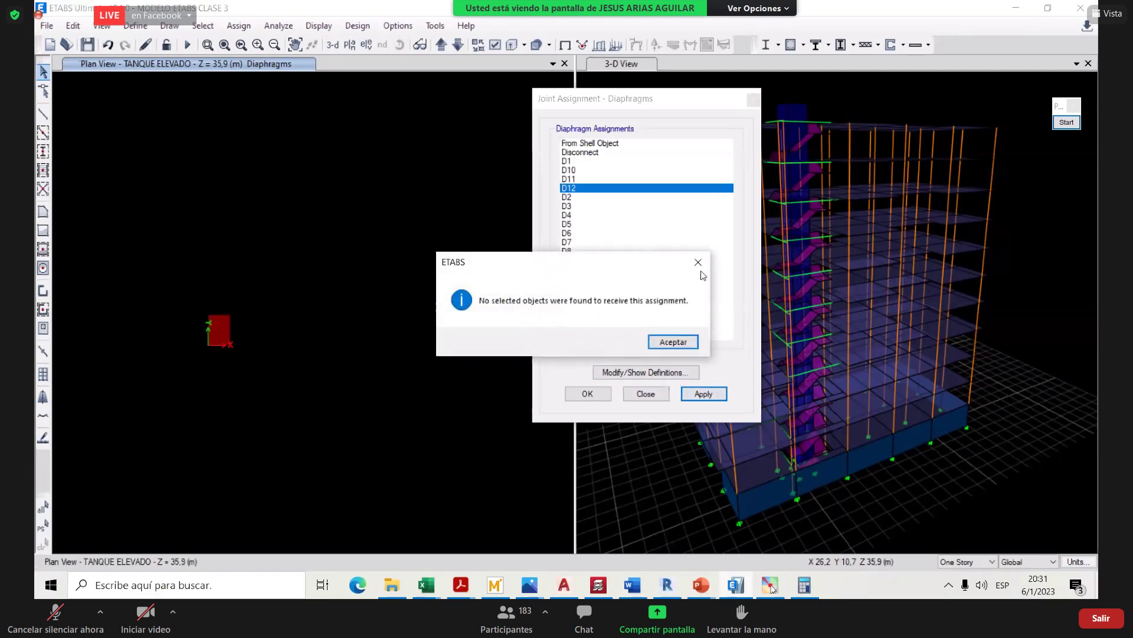
left_click(698, 263)
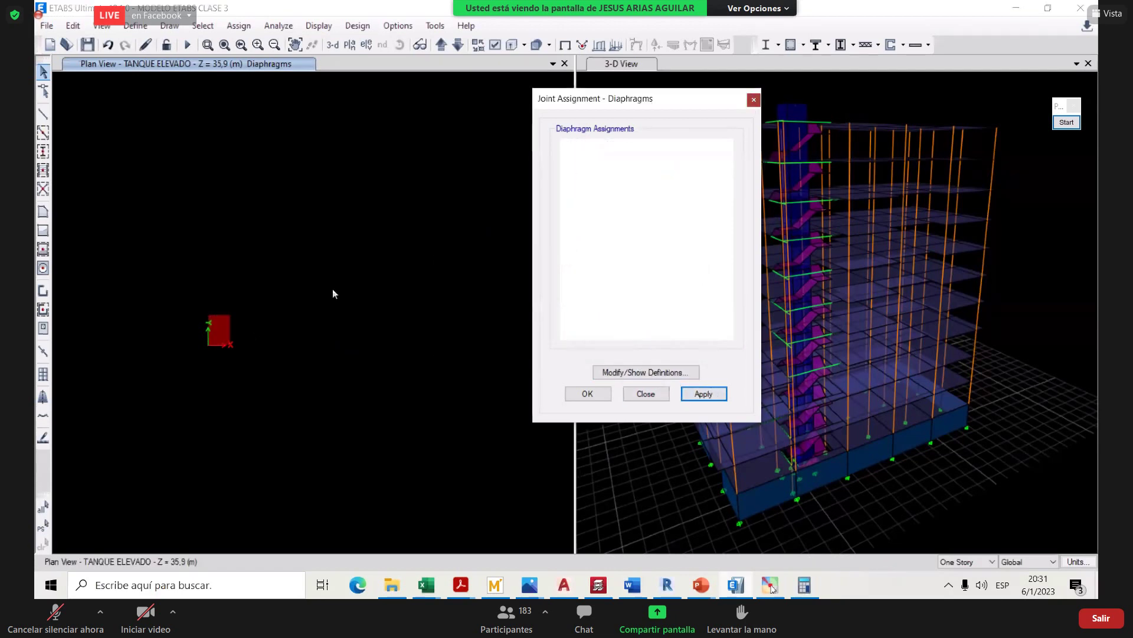
- Recentre the tank slab, orbit the 3-D model to the stair core, and list the story levels
scroll(228, 331, "up", 3)
middle_click_drag(277, 302, 314, 283)
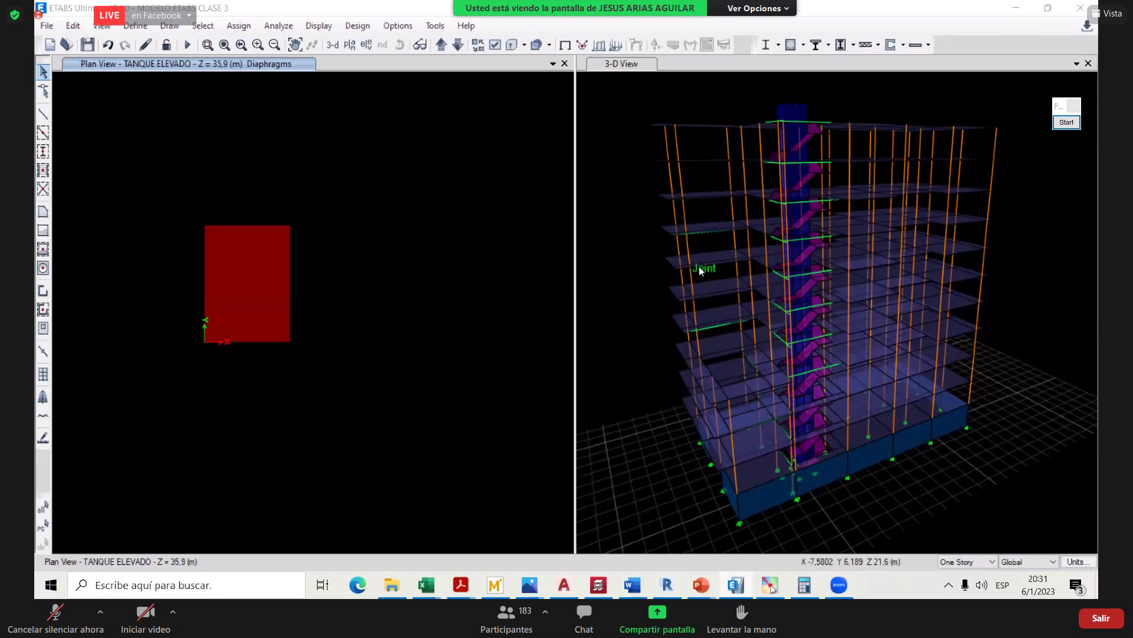
scroll(981, 257, "up", 5)
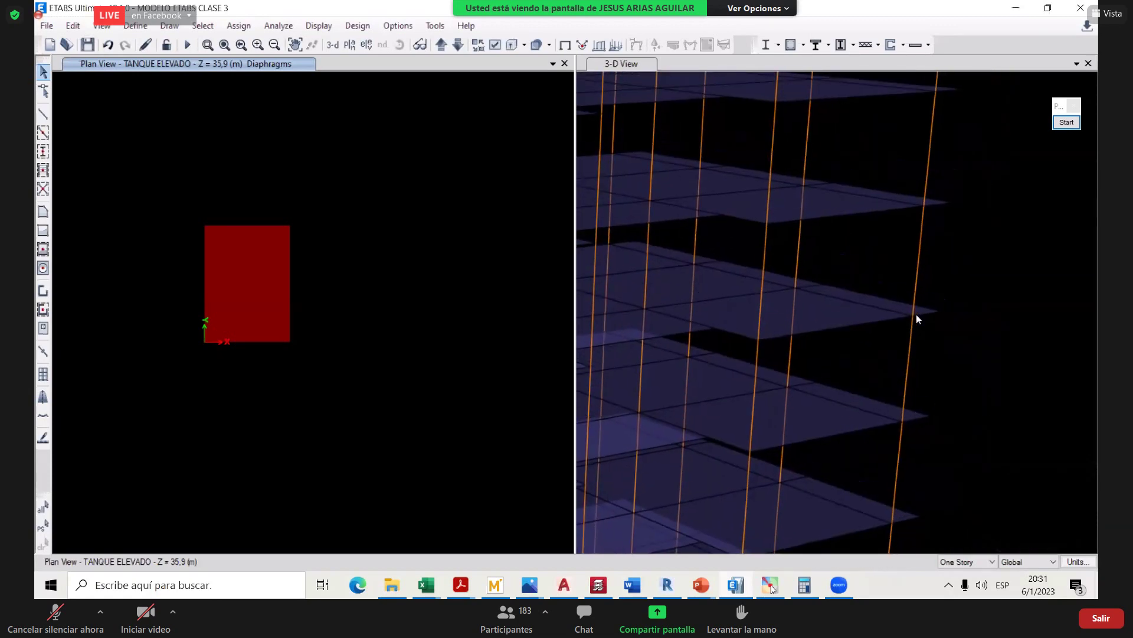
scroll(917, 317, "up", 2)
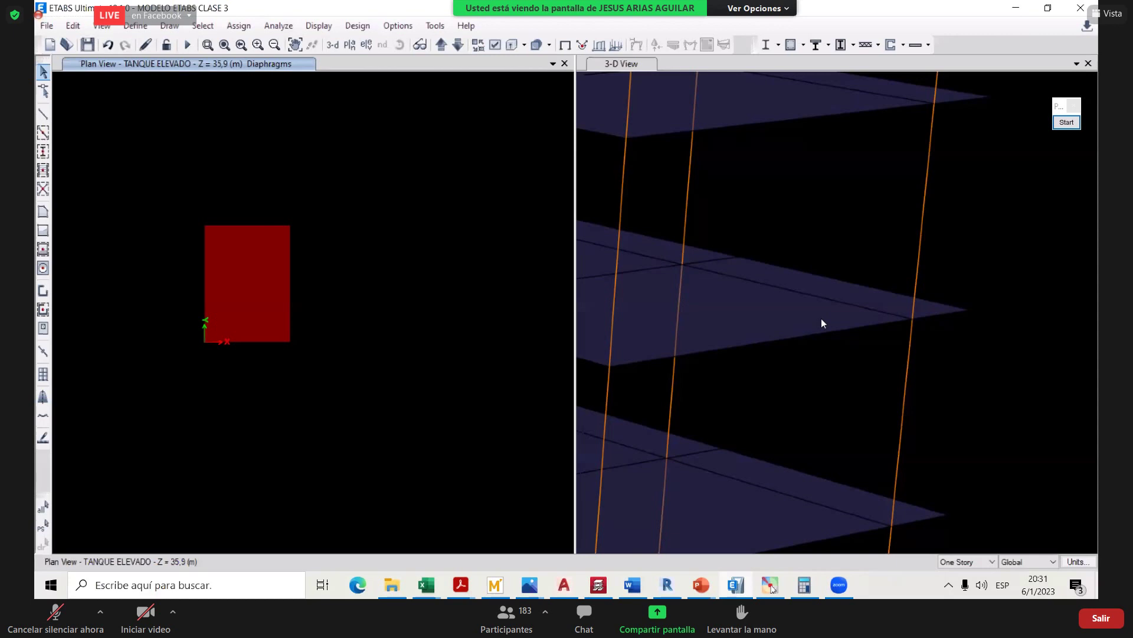
scroll(498, 258, "down", 3)
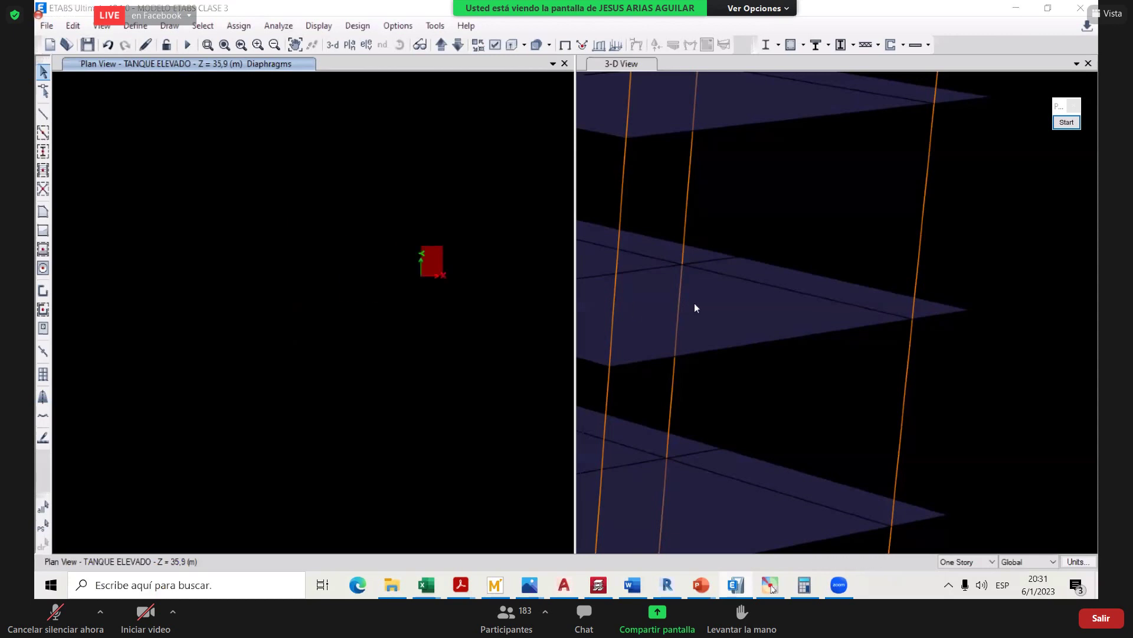
scroll(696, 305, "down", 5)
middle_click_drag(885, 256, 795, 339, "shift")
middle_click_drag(427, 295, 387, 328)
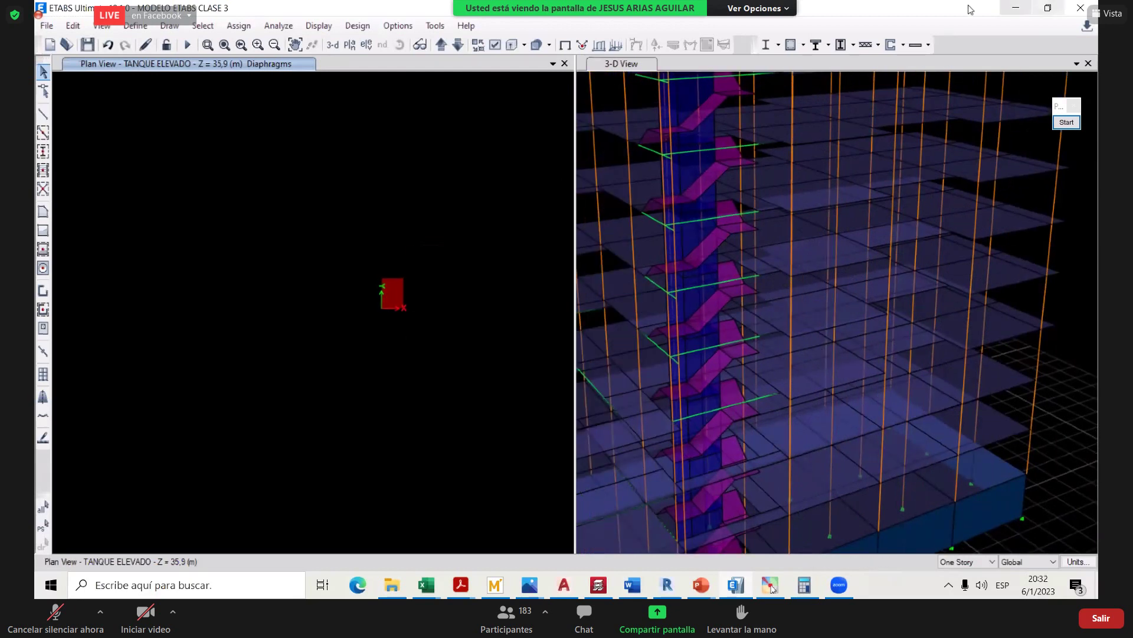
left_click(922, 13)
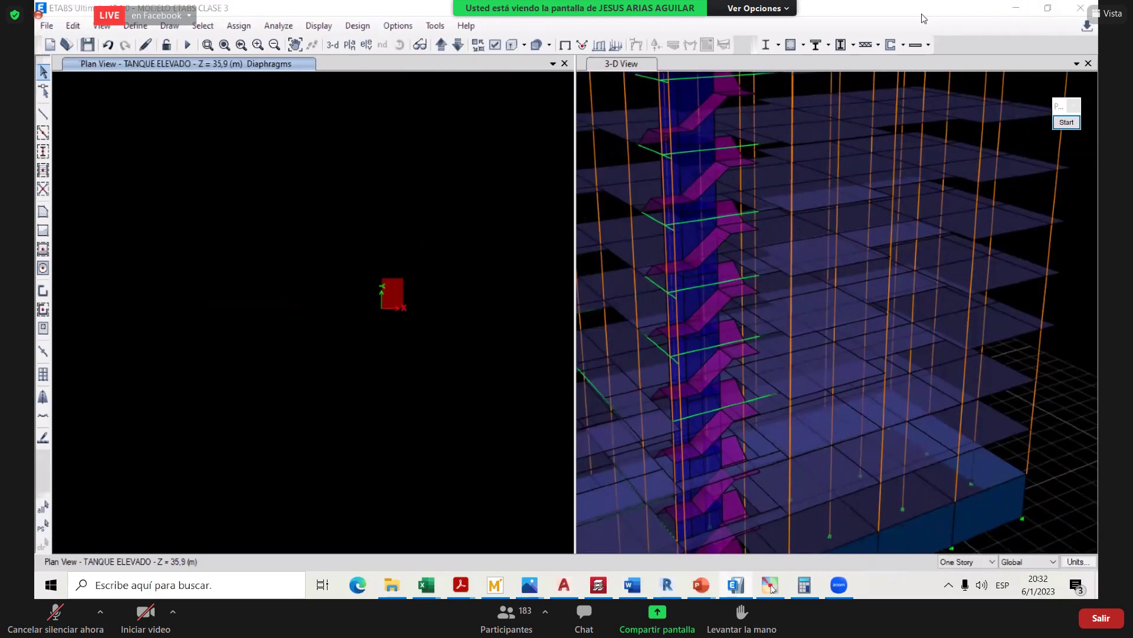
left_click(351, 44)
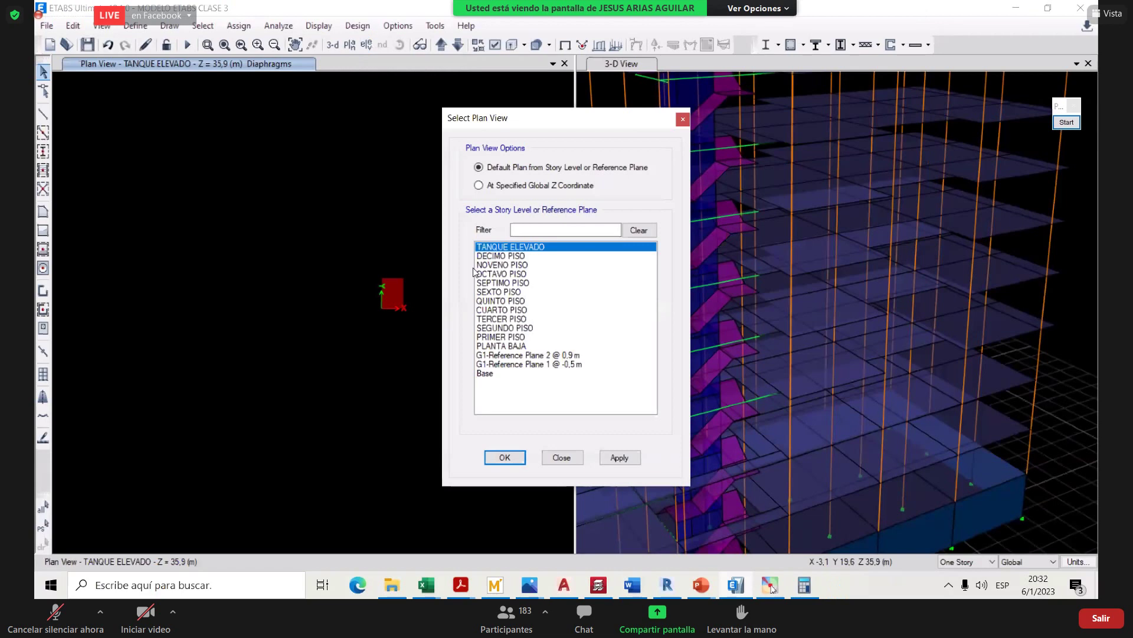
- Show the TERCER PISO plan without diaphragm display and with all hidden objects visible
left_click(502, 318)
left_click(621, 456)
left_click(562, 457)
middle_click_drag(401, 178, 340, 164)
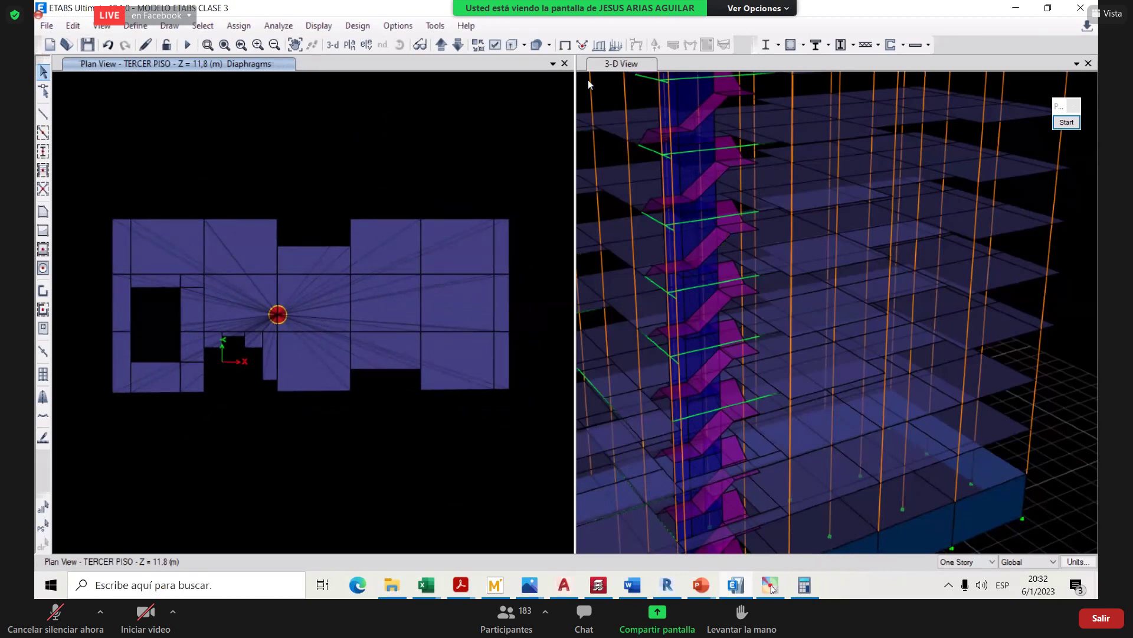
left_click(565, 45)
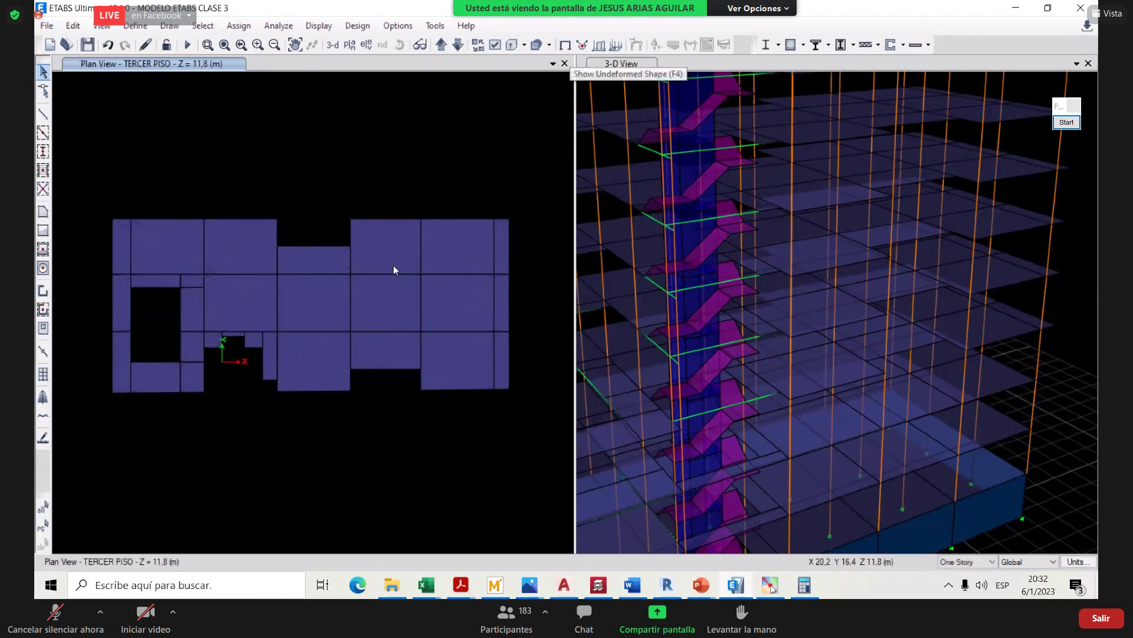
right_click(294, 118)
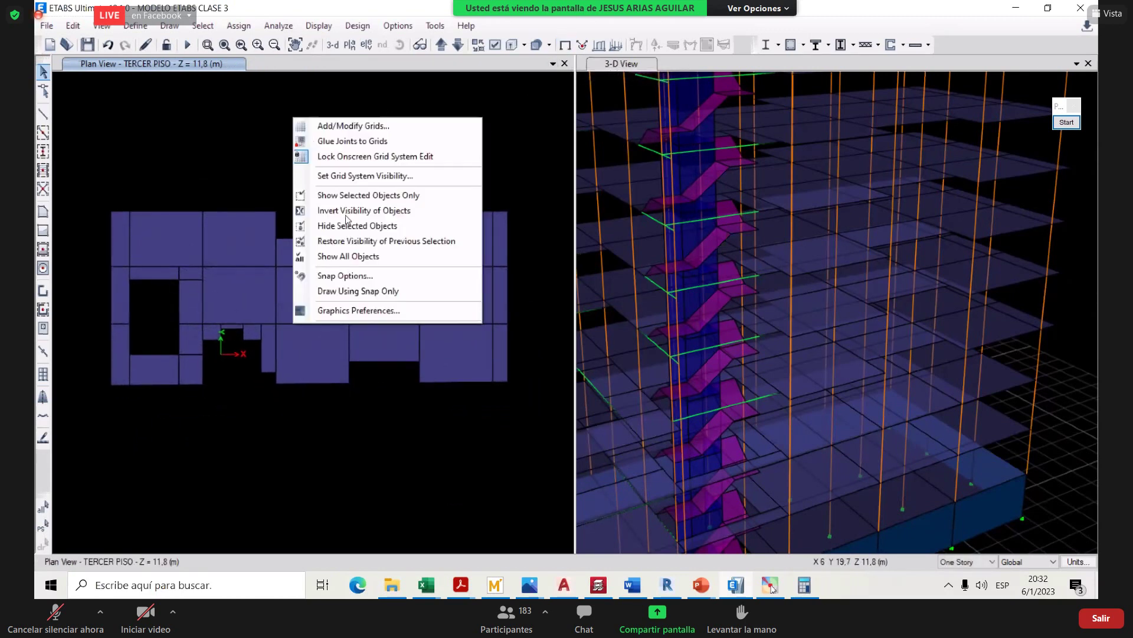
left_click(342, 258)
- Window-select the entire third floor, inspect it in the 3-D view, then clear the selection
scroll(326, 228, "down", 2)
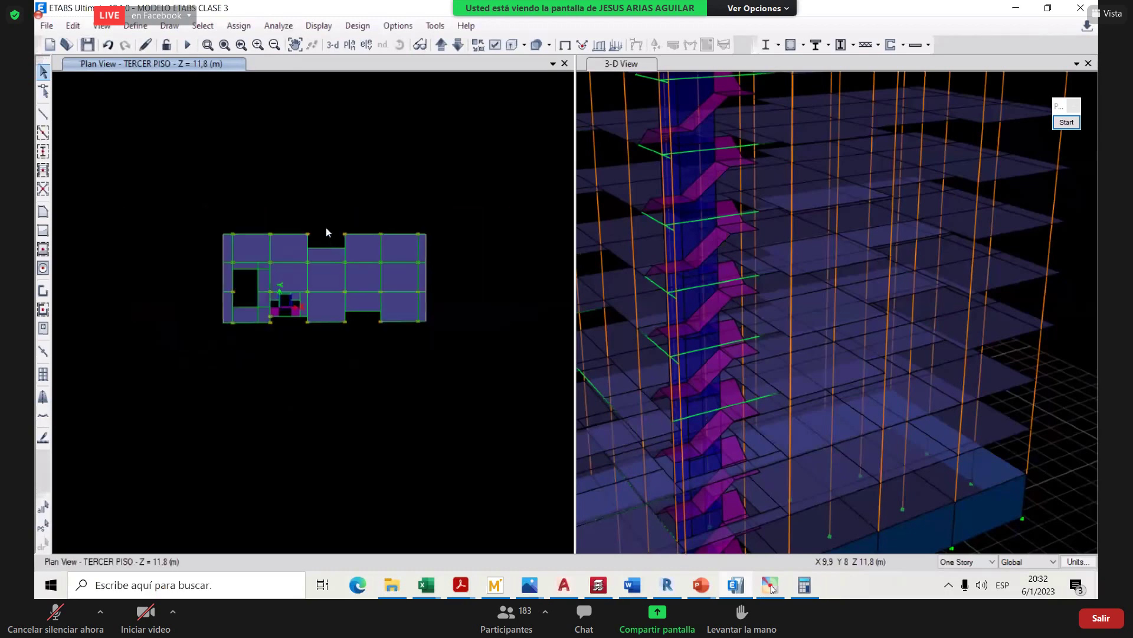
left_click_drag(171, 180, 428, 313)
middle_click_drag(769, 350, 812, 348, "shift")
scroll(809, 358, "up", 2)
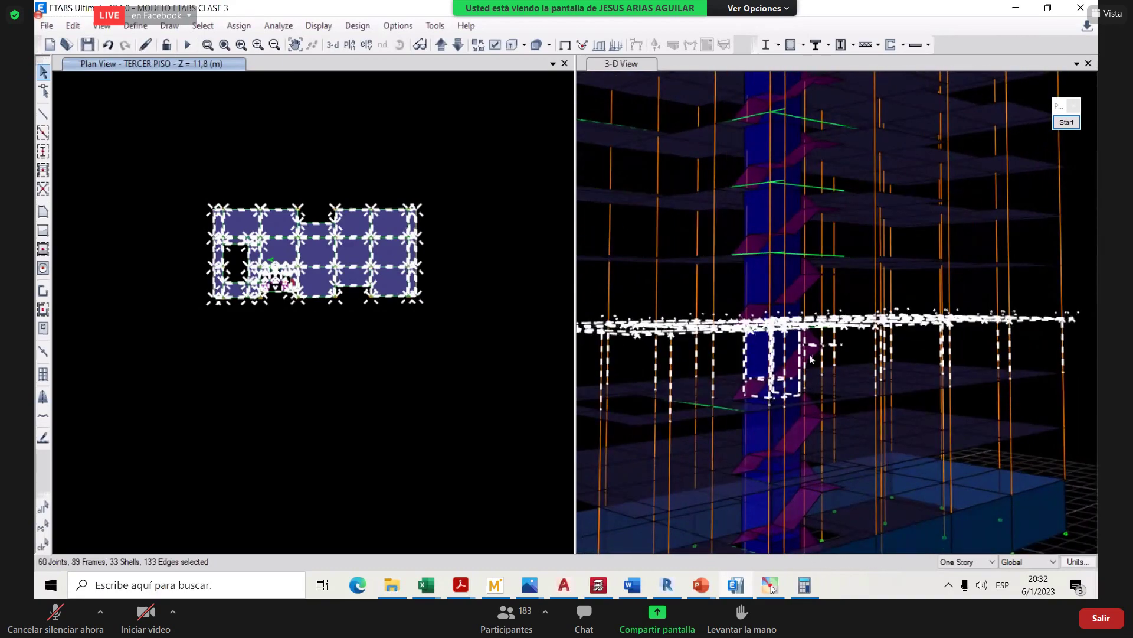
scroll(806, 361, "up", 2)
scroll(809, 356, "up", 2)
scroll(814, 353, "up", 3)
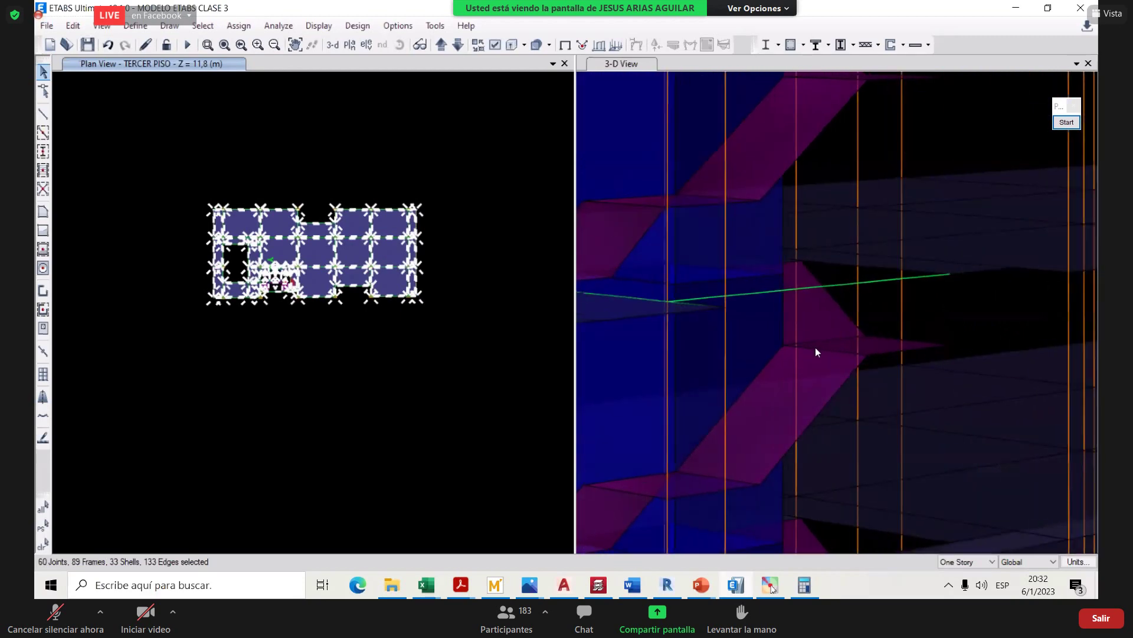
scroll(916, 244, "down", 2)
scroll(865, 257, "down", 2)
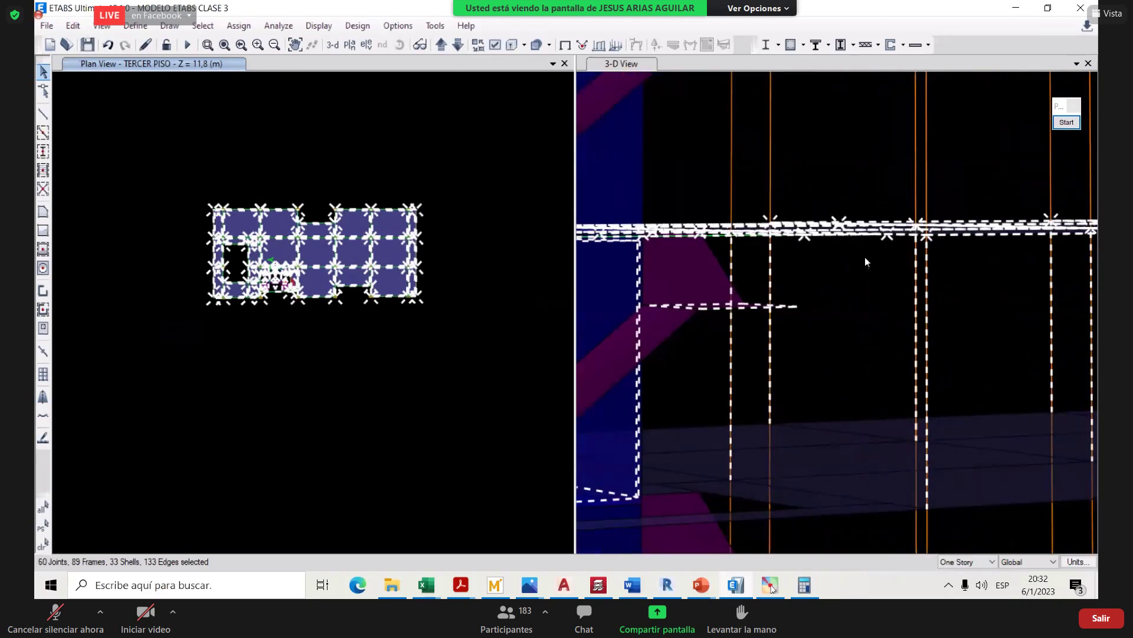
middle_click_drag(767, 294, 849, 269)
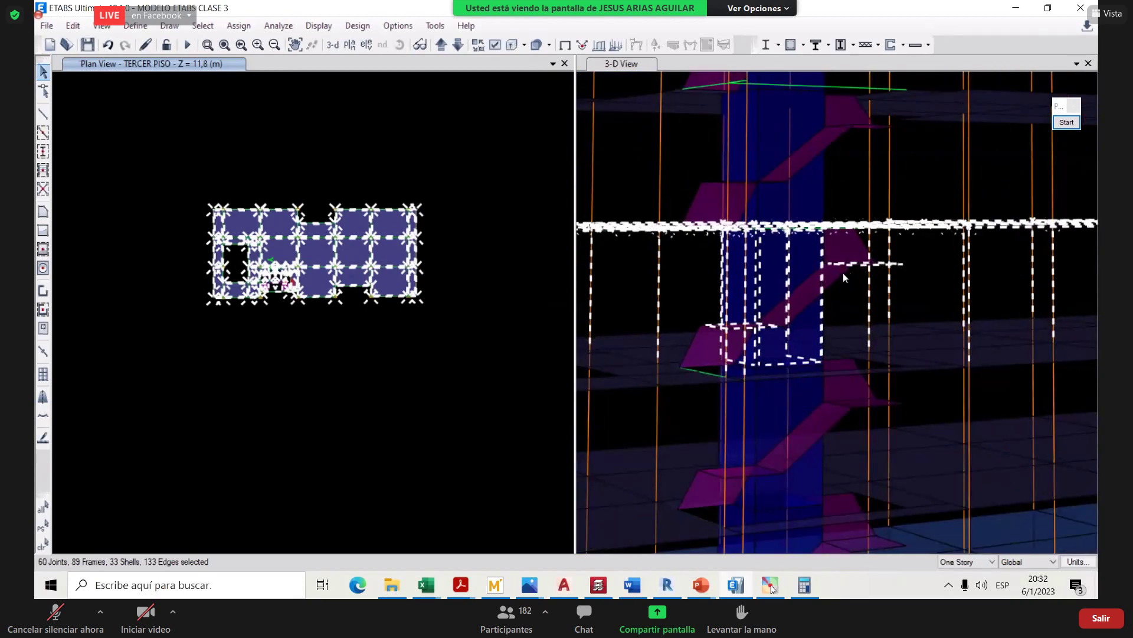
scroll(833, 317, "up", 2)
scroll(886, 324, "down", 2)
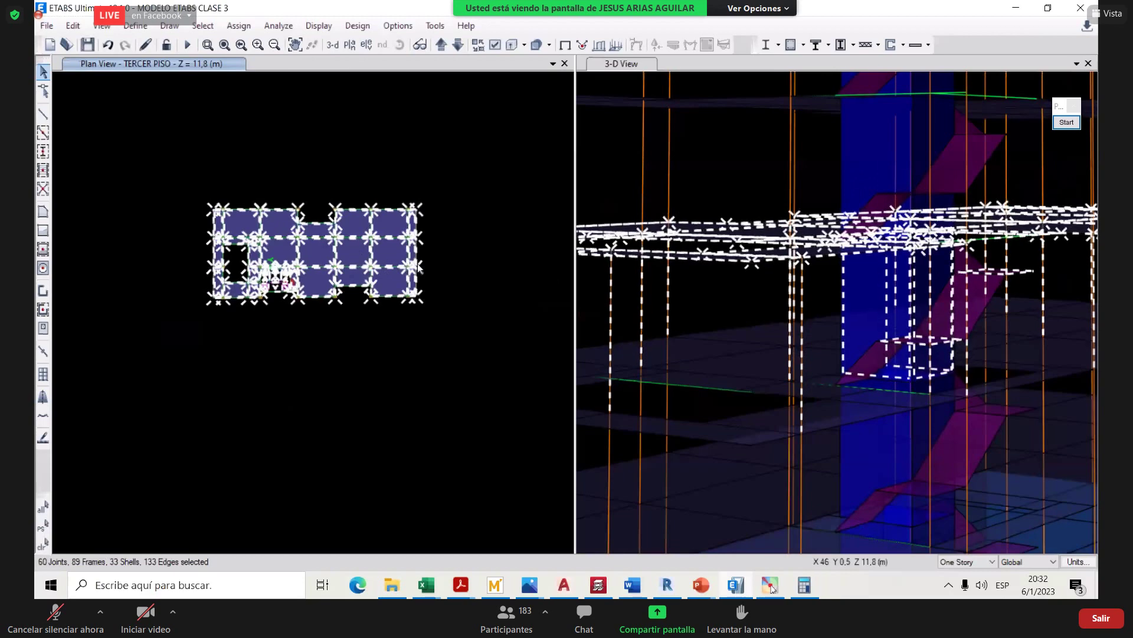
key("Escape")
left_click(912, 5)
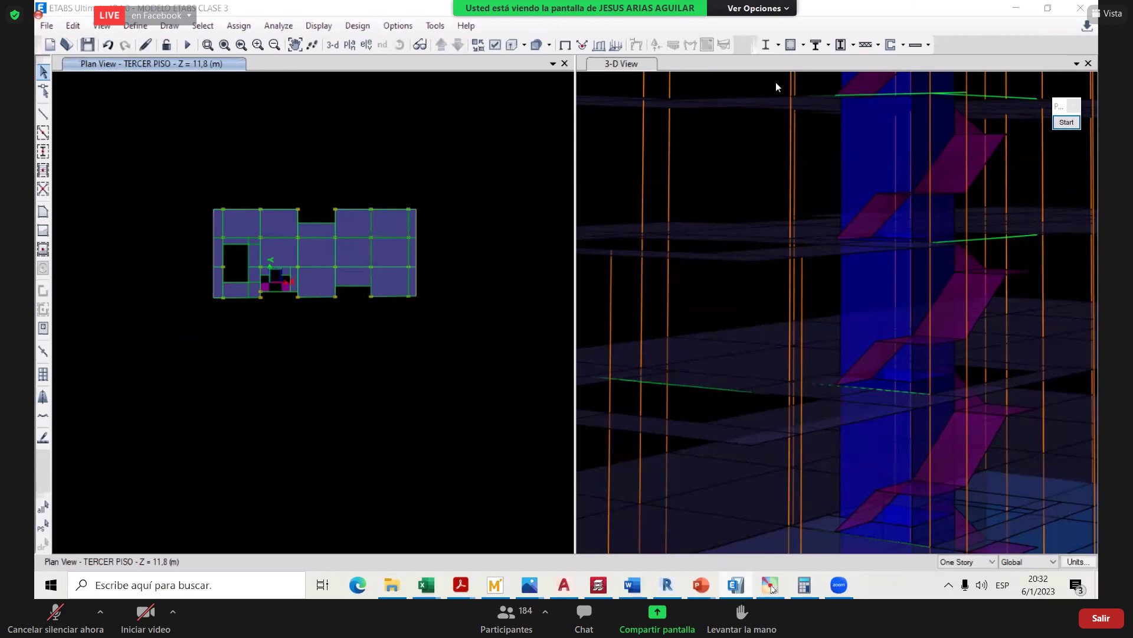
scroll(476, 200, "up", 5)
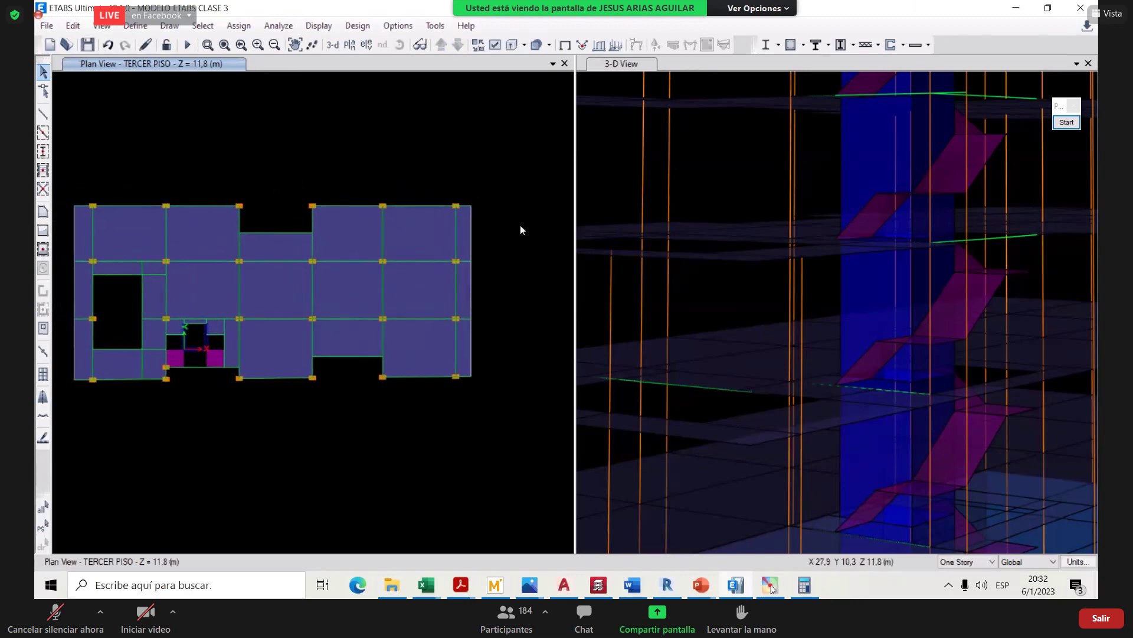
scroll(669, 205, "down", 10)
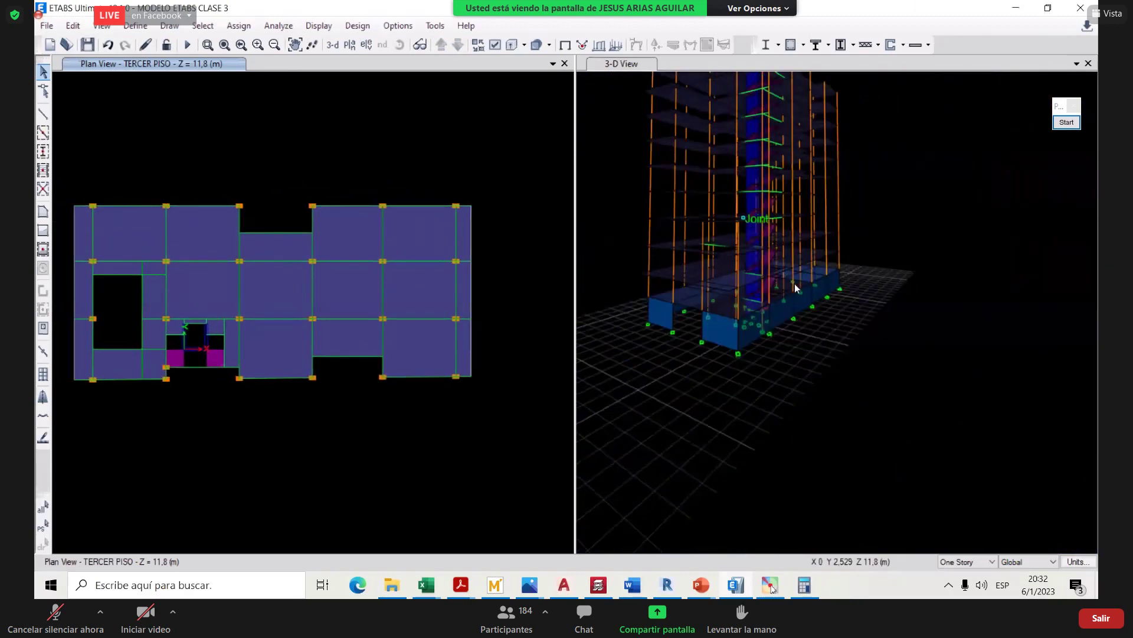
scroll(803, 286, "up", 6)
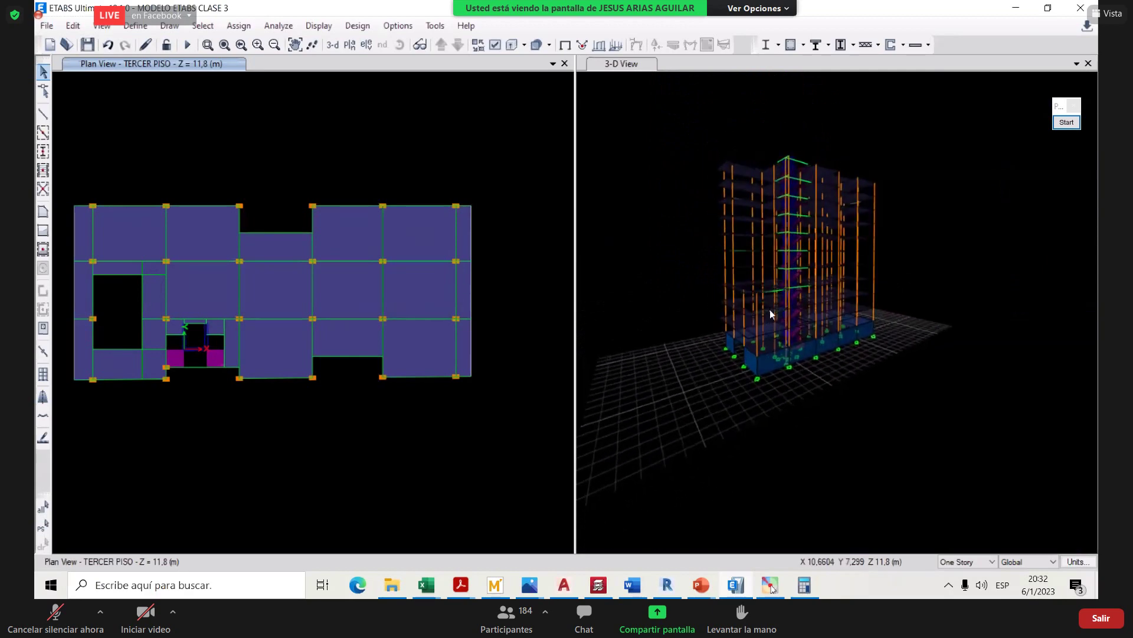
scroll(793, 337, "down", 3)
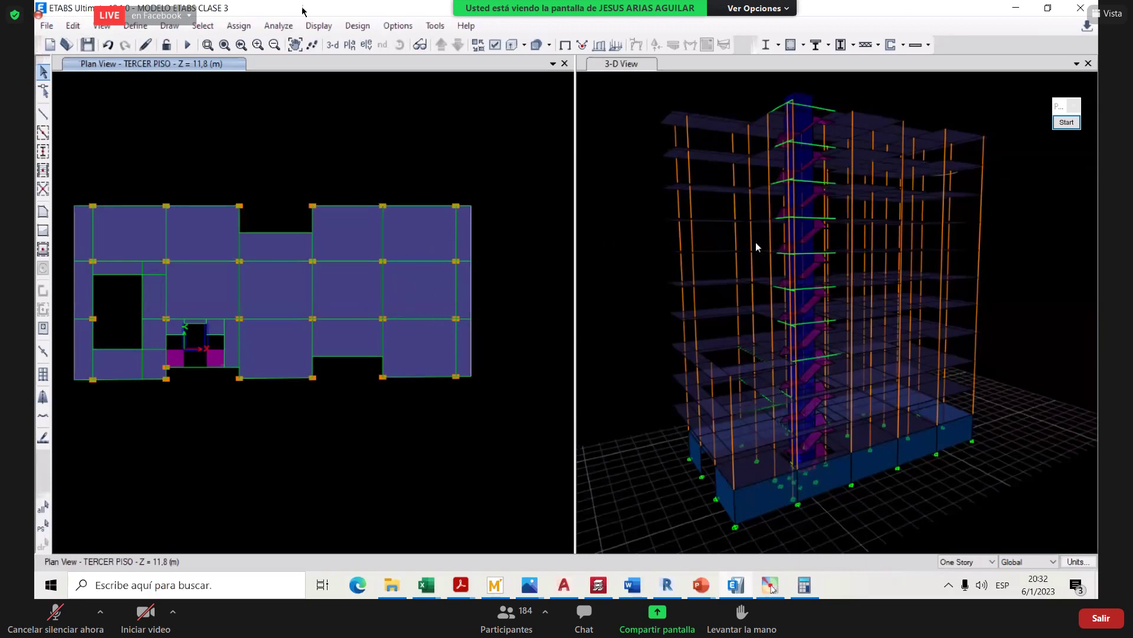
middle_click_drag(745, 244, 514, 260, "shift")
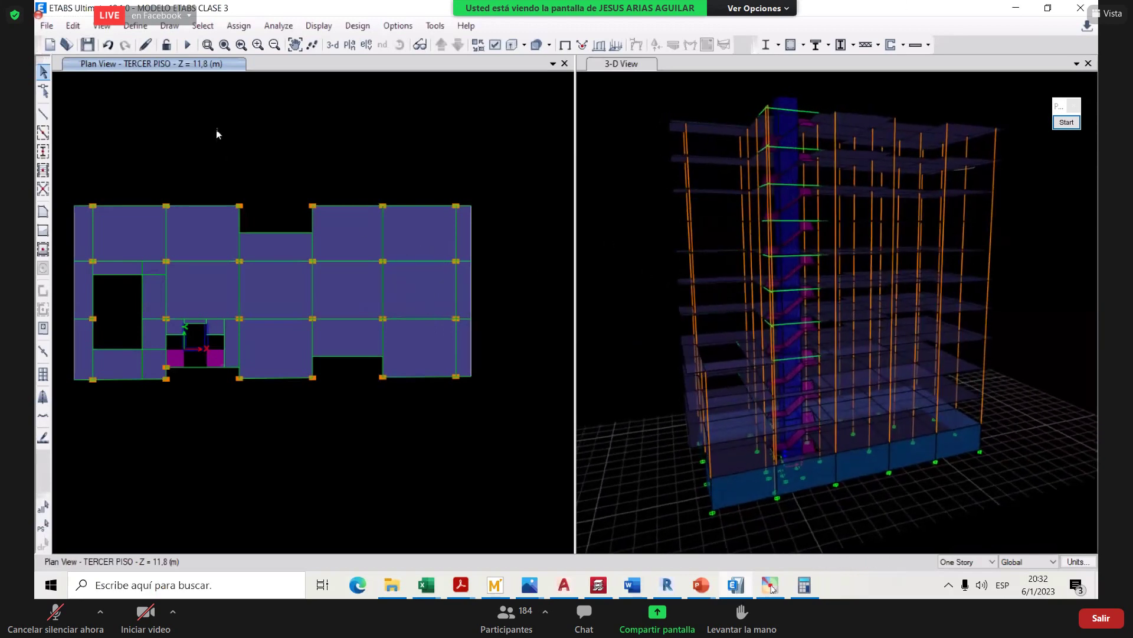
middle_click_drag(222, 133, 238, 135)
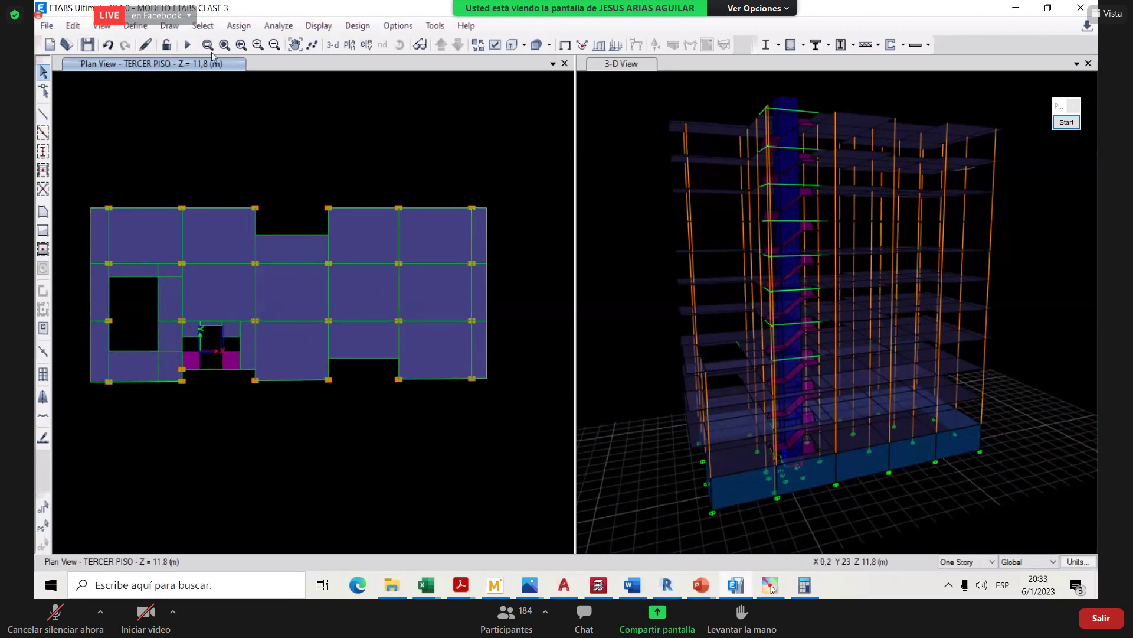
mouse_move(430, 586)
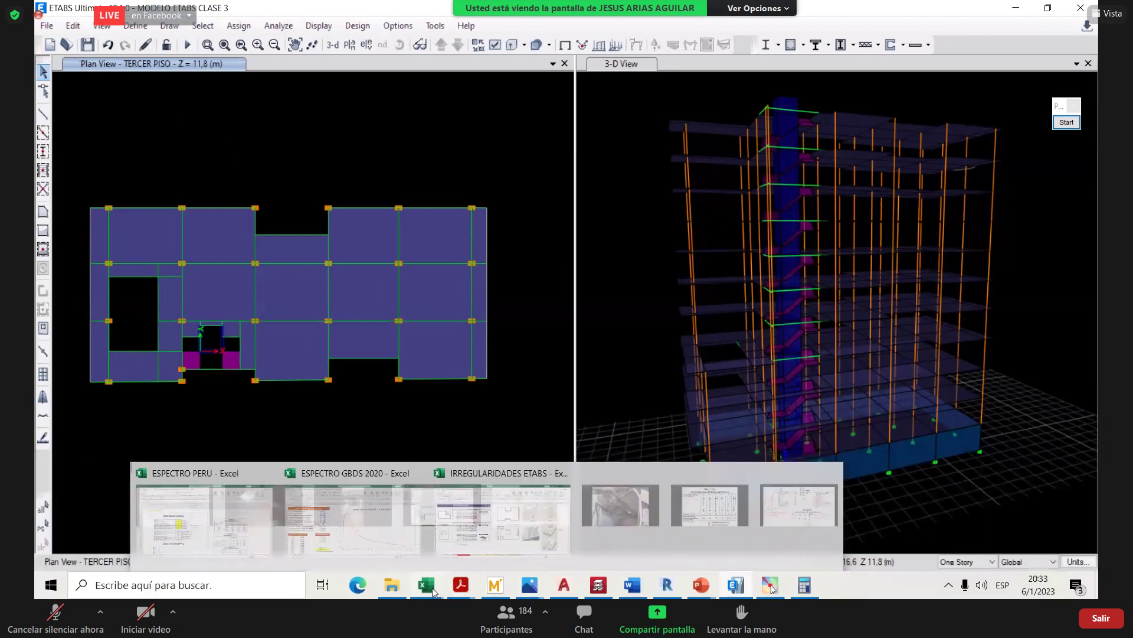
- Look through the open Excel workbooks, ESPECTRO PERU and ESPECTRO GBDS 2020
left_click(297, 541)
left_click(278, 520)
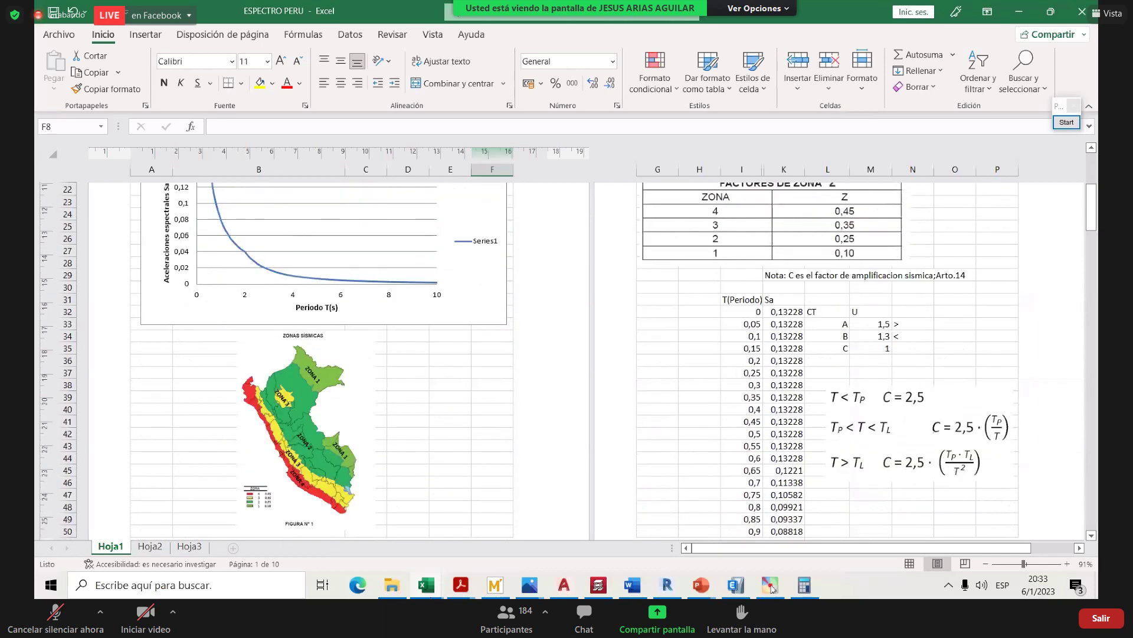
scroll(566, 361, "up", 3)
mouse_move(429, 586)
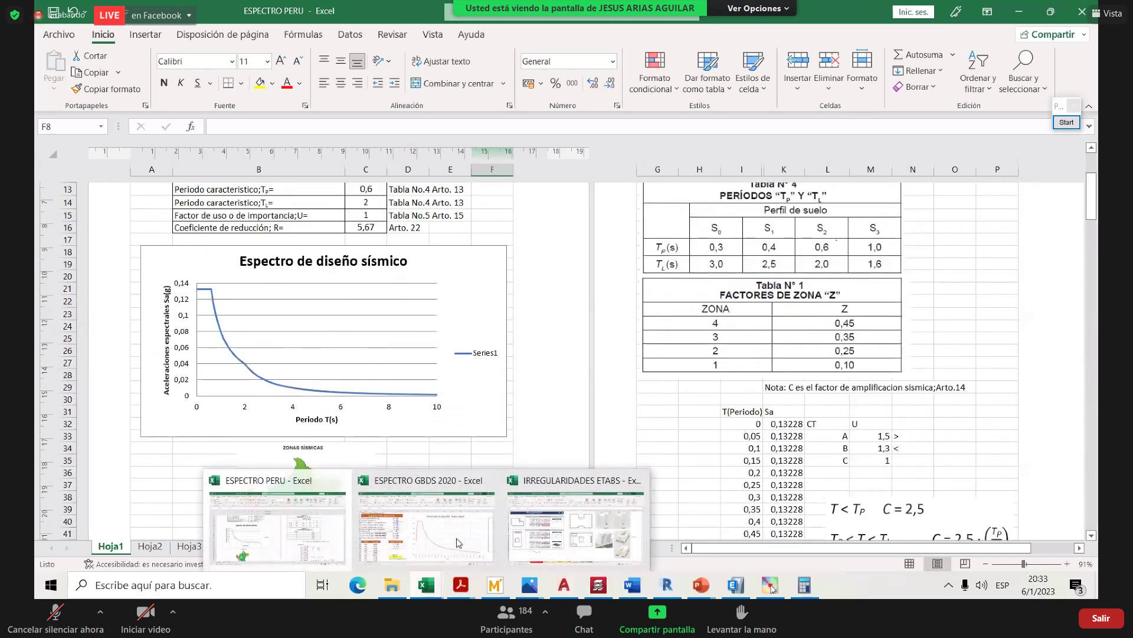
left_click(458, 544)
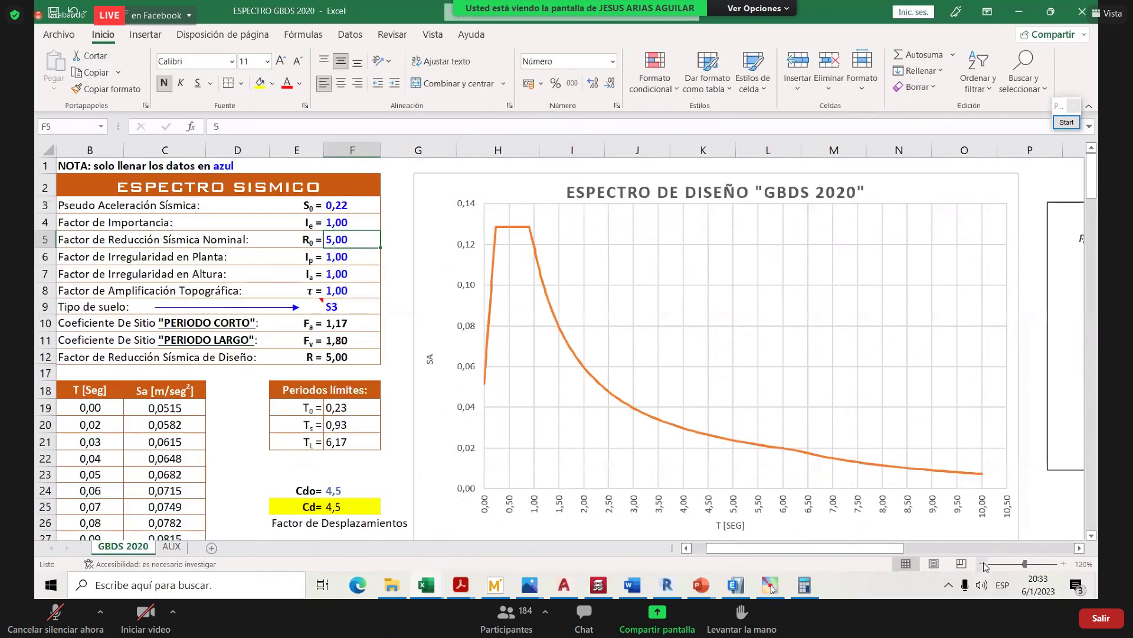
scroll(732, 410, "down", 1, "ctrl")
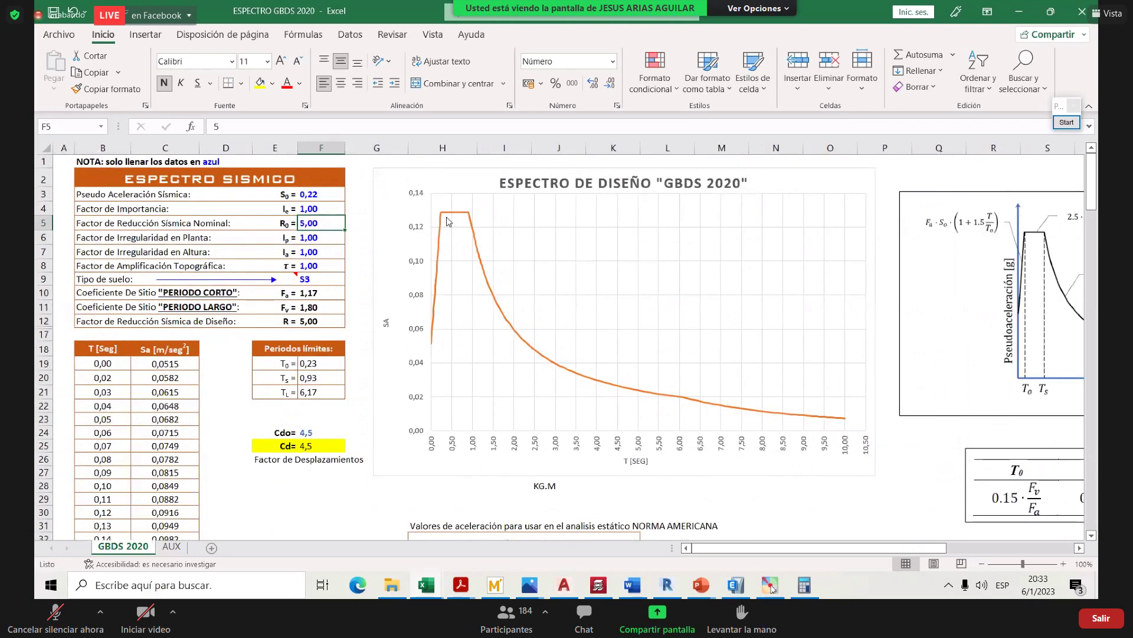
- Set the ETABS model units to kgf.m, then minimize ETABS to show ESPECTRO PERU
left_click(744, 590)
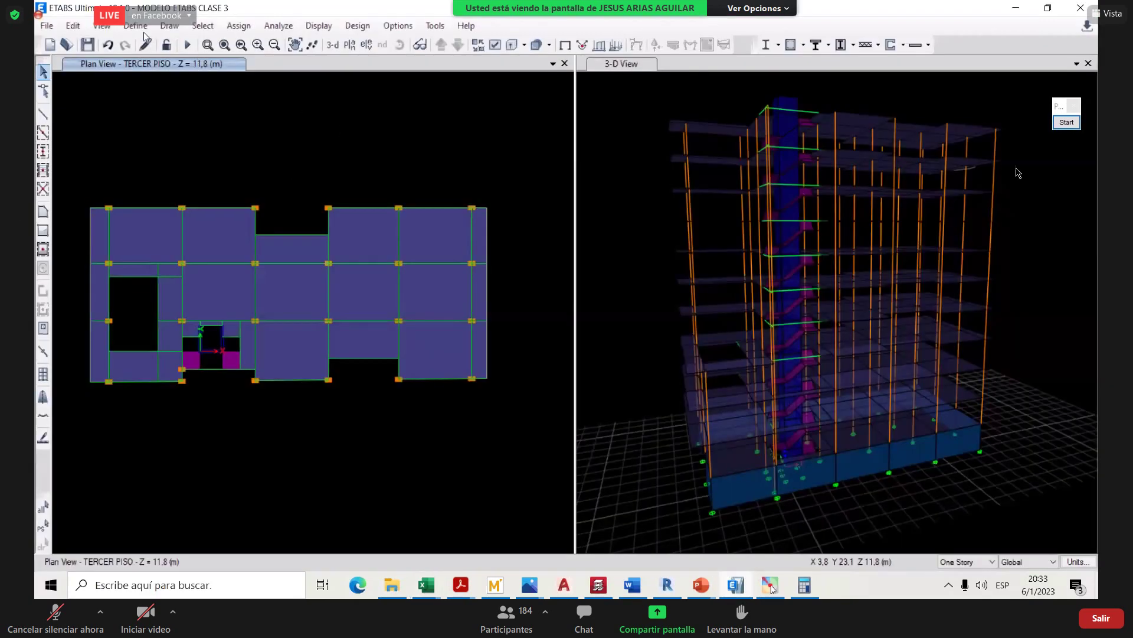
left_click(1079, 561)
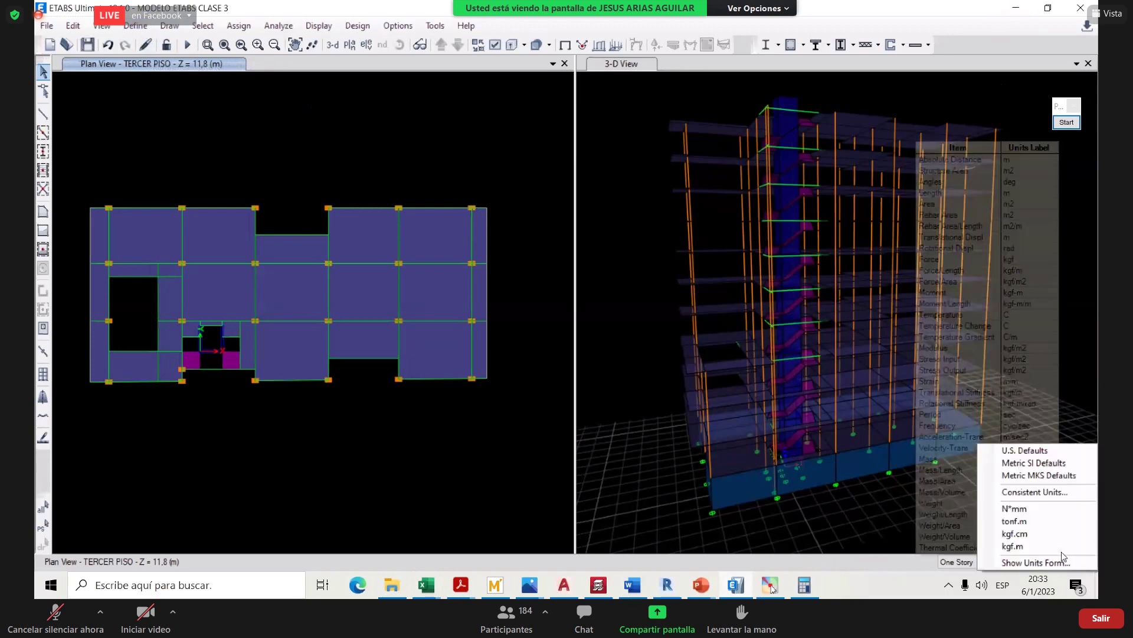
left_click(1014, 546)
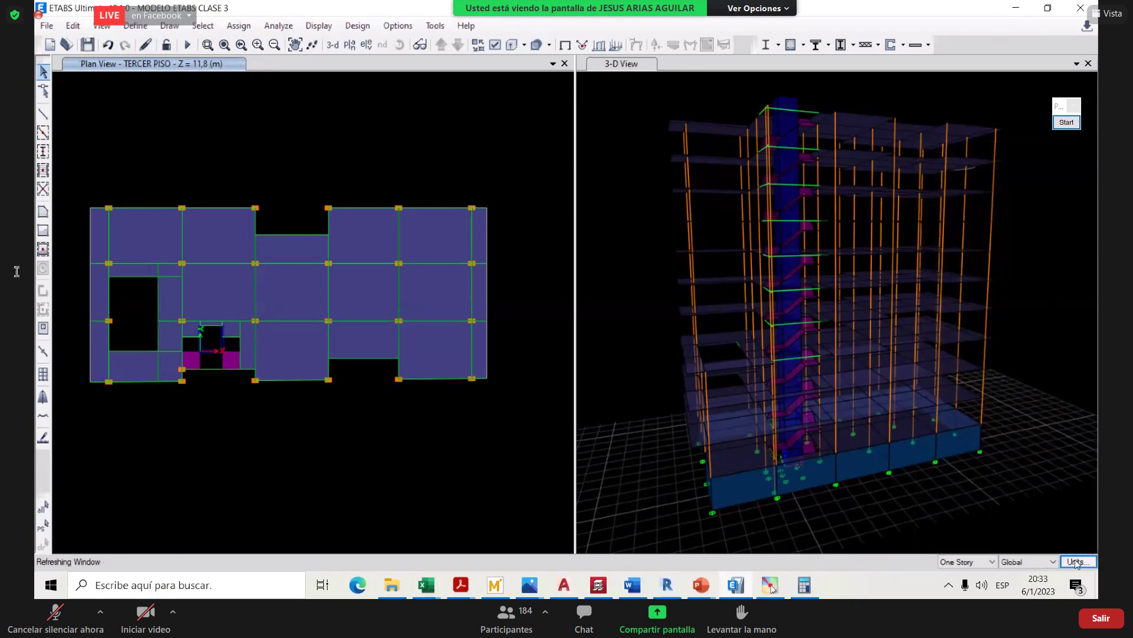
left_click(1027, 13)
left_click(1028, 15)
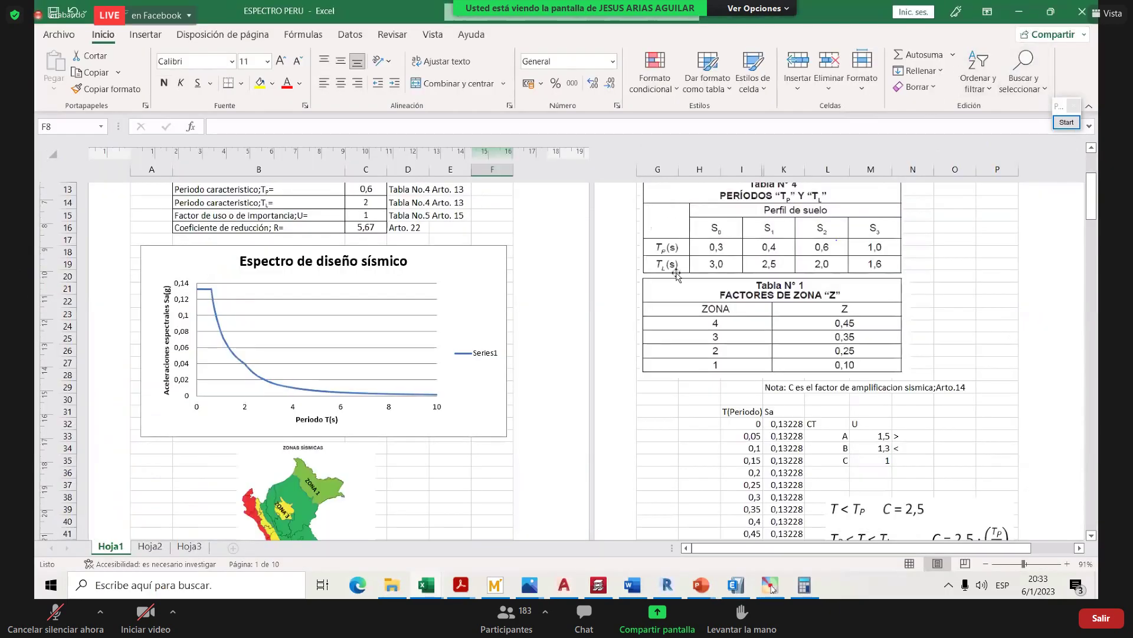
left_click(732, 419)
scroll(732, 416, "down", 2)
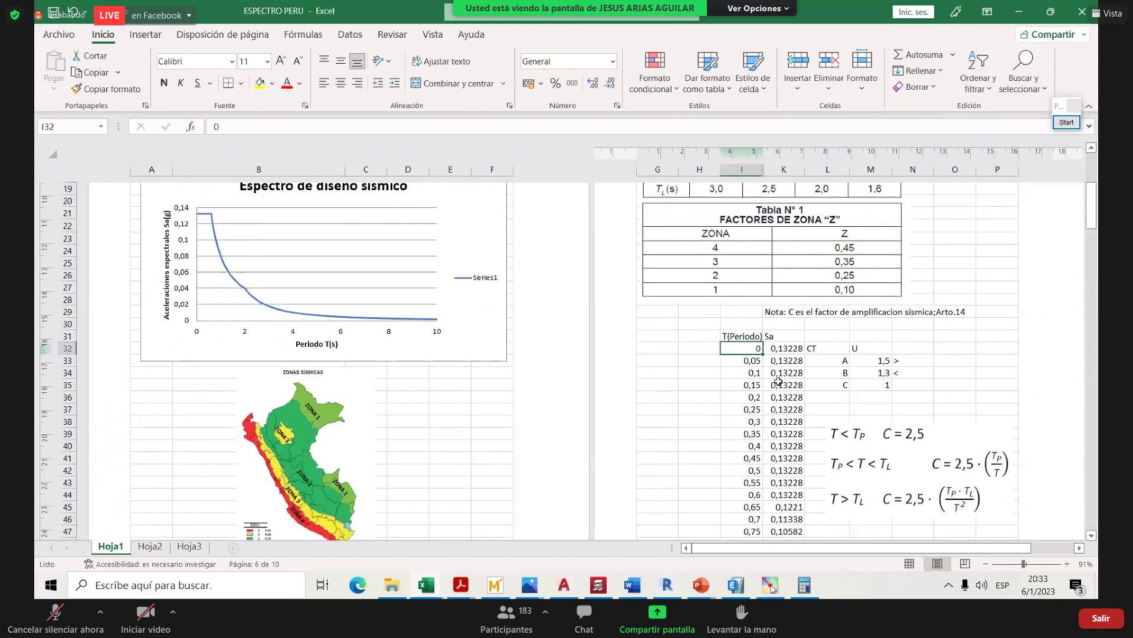
left_click(779, 351)
scroll(362, 286, "up", 7)
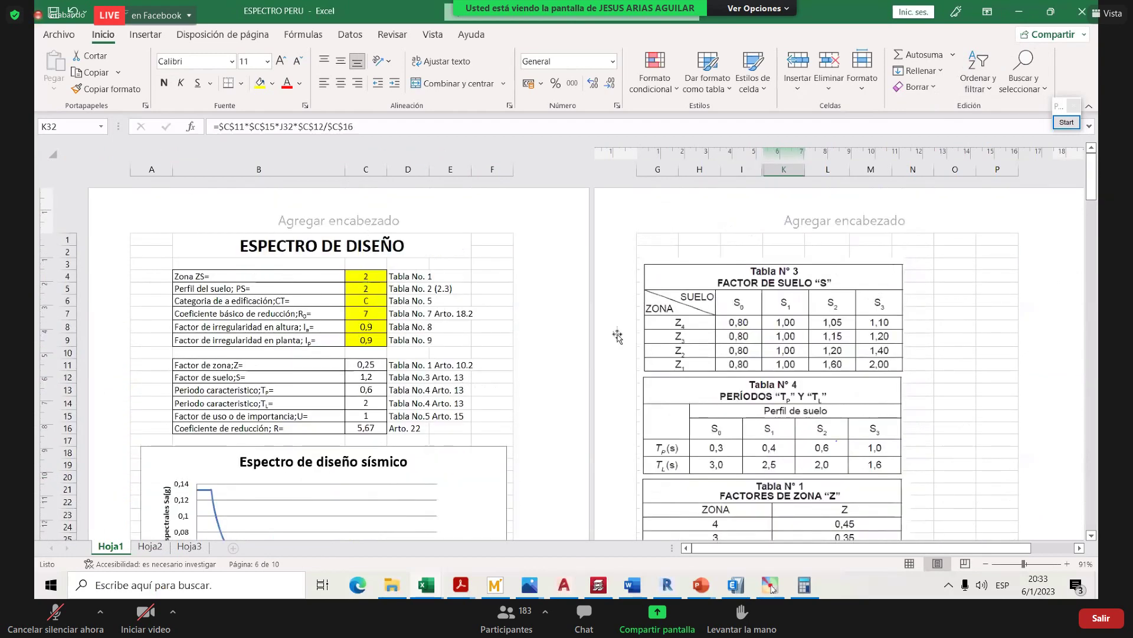
scroll(755, 413, "down", 3)
scroll(756, 413, "up", 3)
scroll(586, 371, "down", 4)
- Minimize every open window, including Excel, AutoCAD, the PDF and image viewers, to reveal the desktop
scroll(410, 316, "up", 4)
left_click(1019, 12)
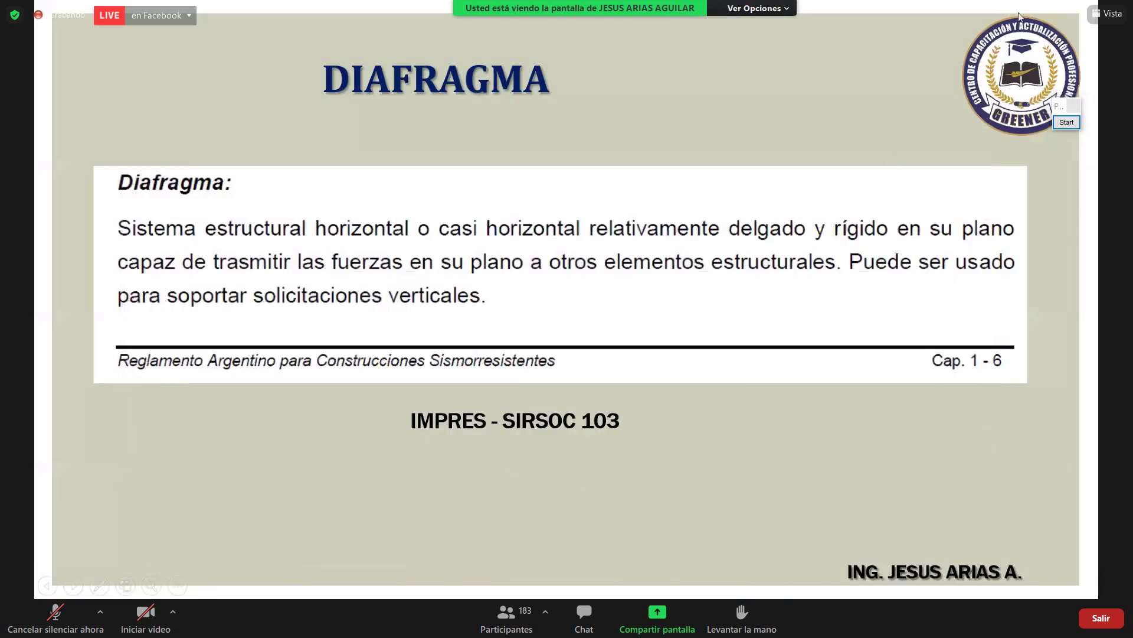
left_click(1062, 9)
left_click(1061, 12)
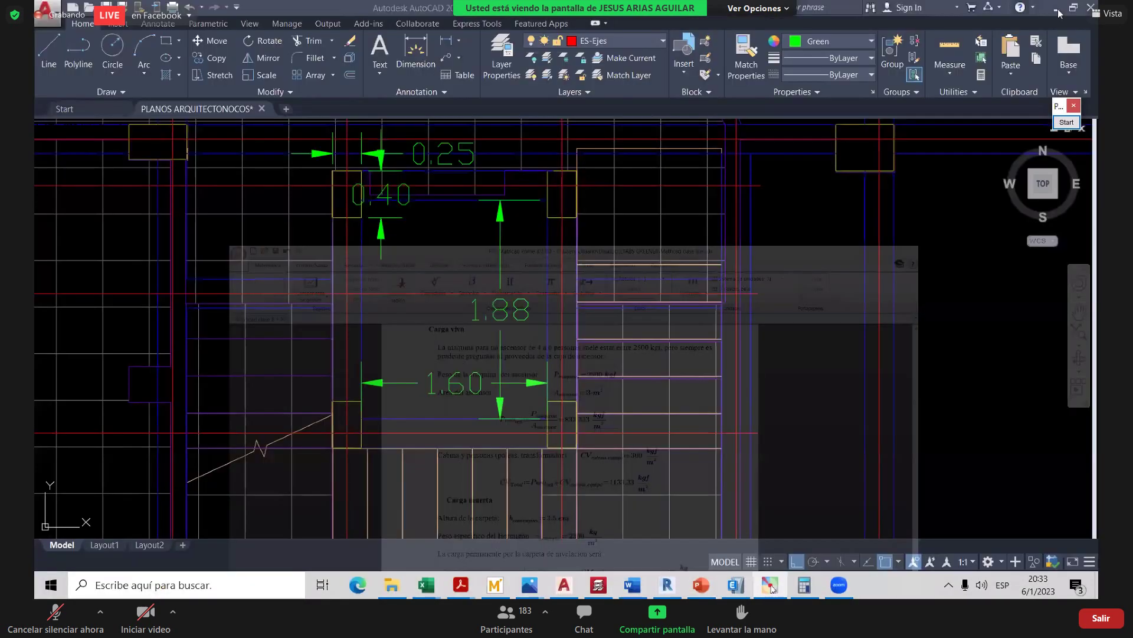
left_click(1057, 9)
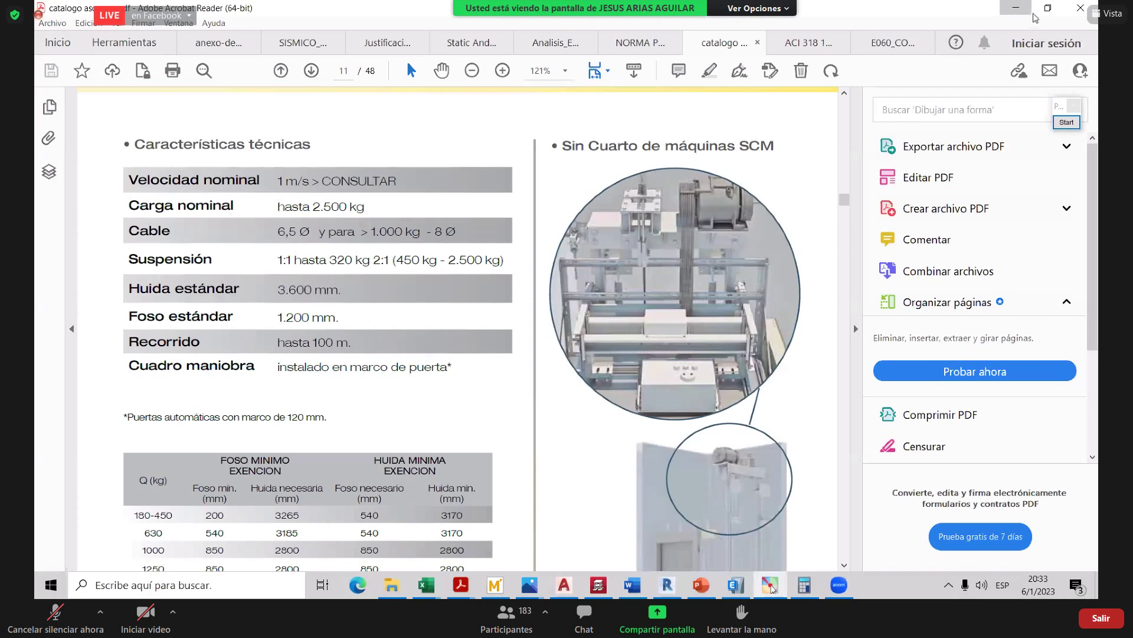
left_click(1021, 10)
left_click(1021, 10)
left_click(1021, 10)
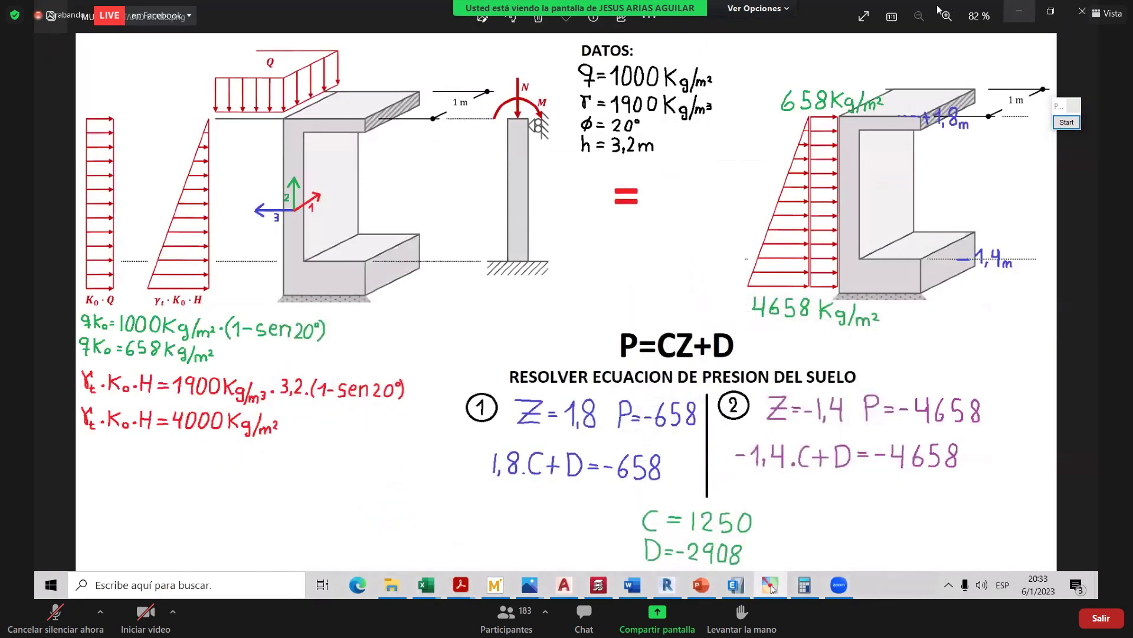
left_click(1019, 10)
left_click(1019, 10)
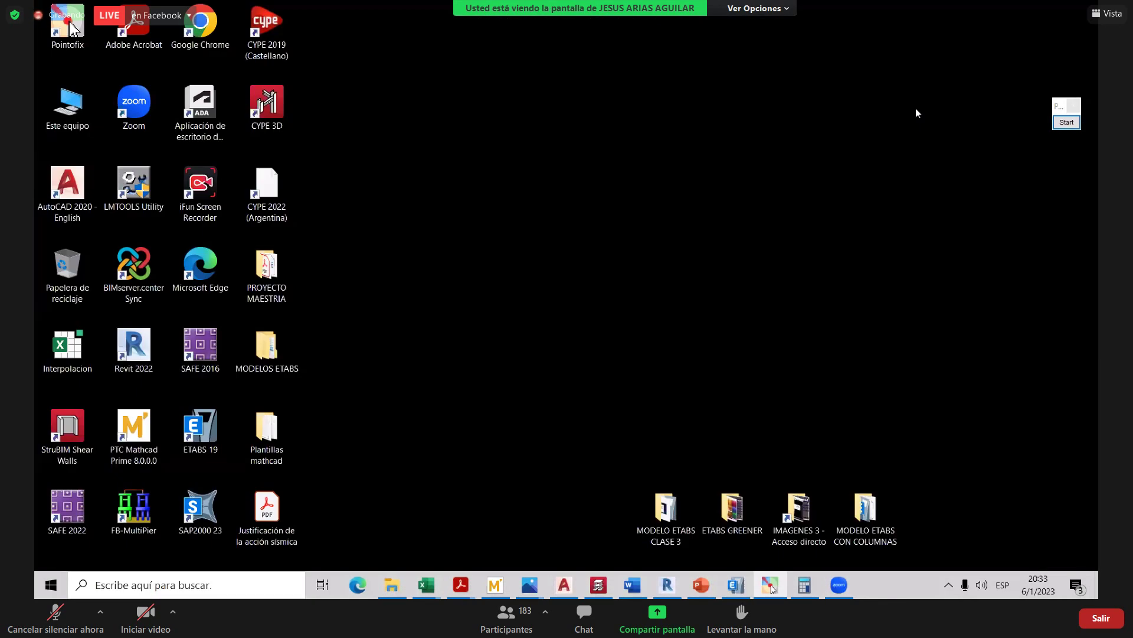
- Create a new text document on the desktop and rename it ESPECTRO PERU
right_click(774, 66)
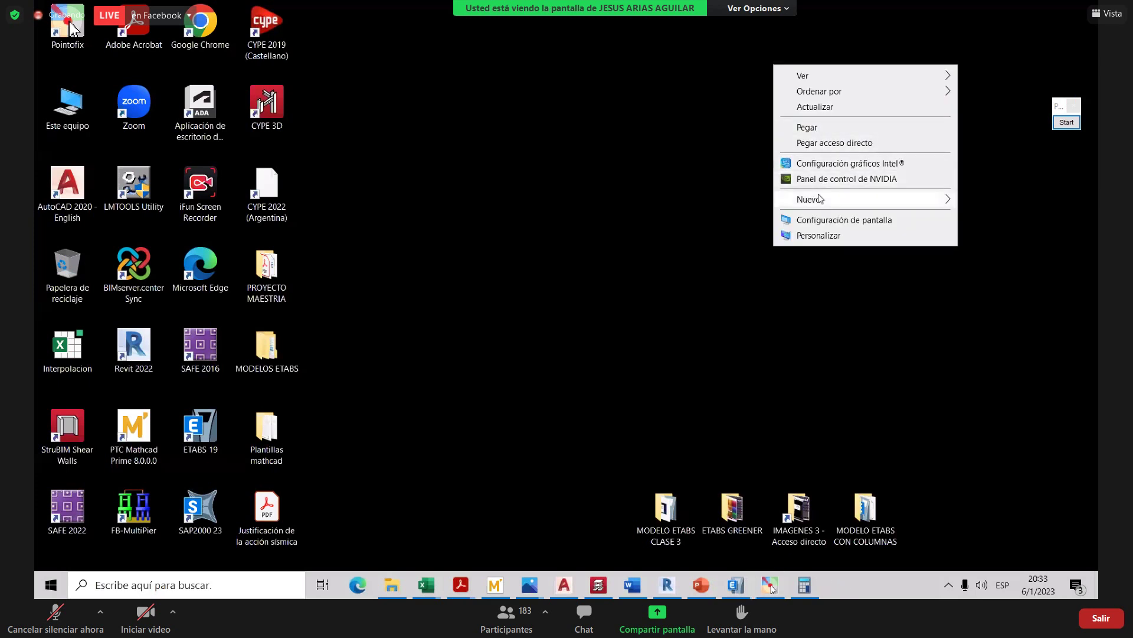
mouse_move(794, 200)
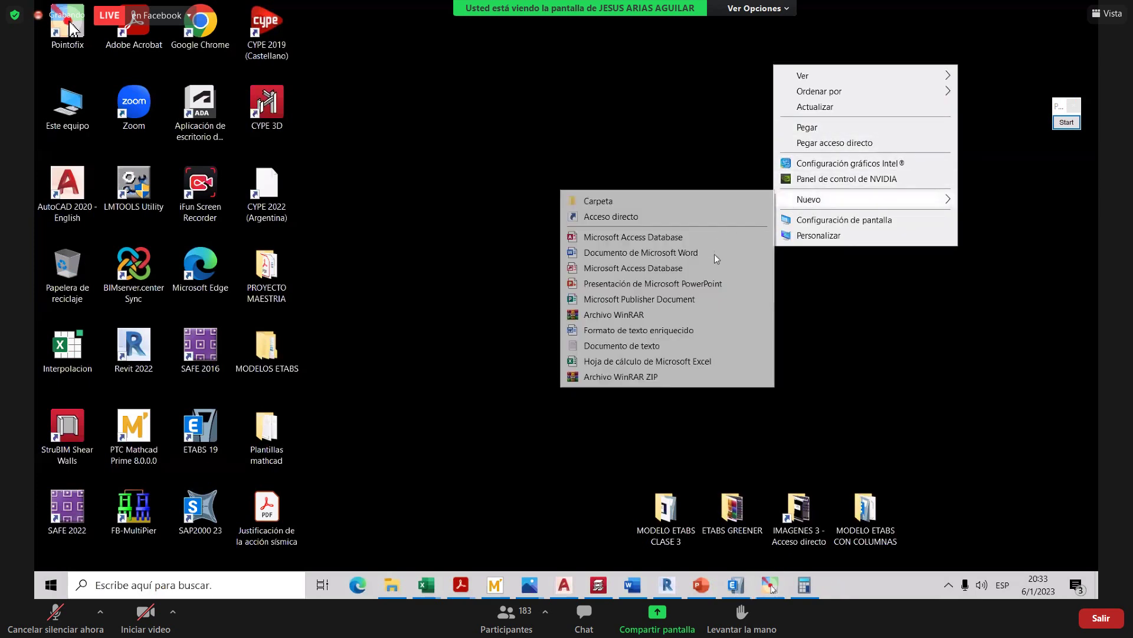
left_click(627, 345)
key("Return")
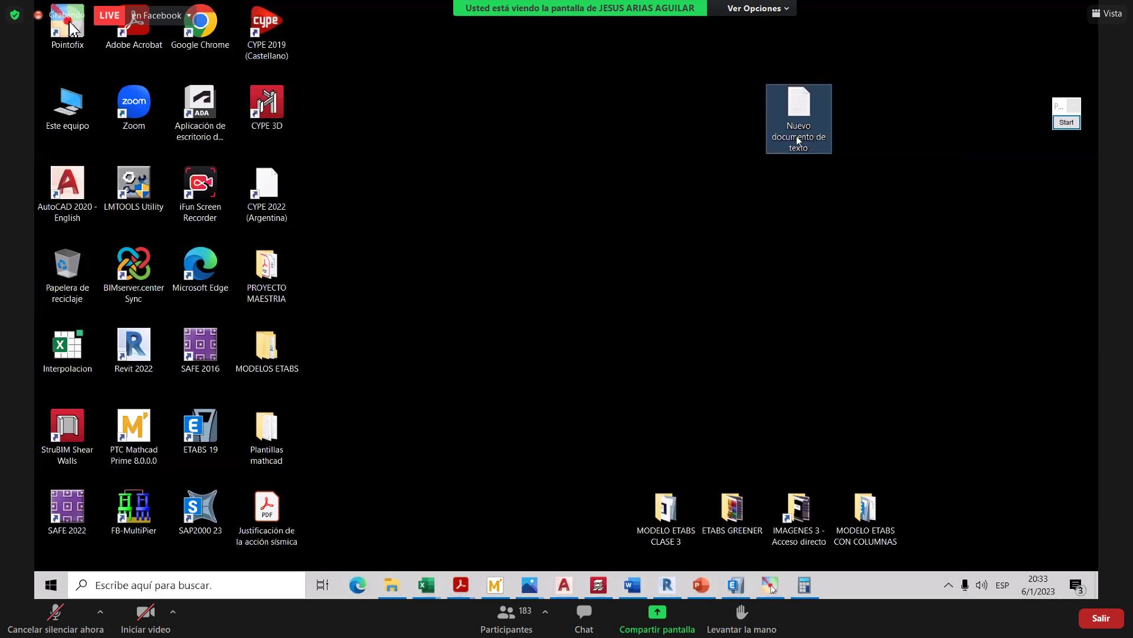
right_click(797, 137)
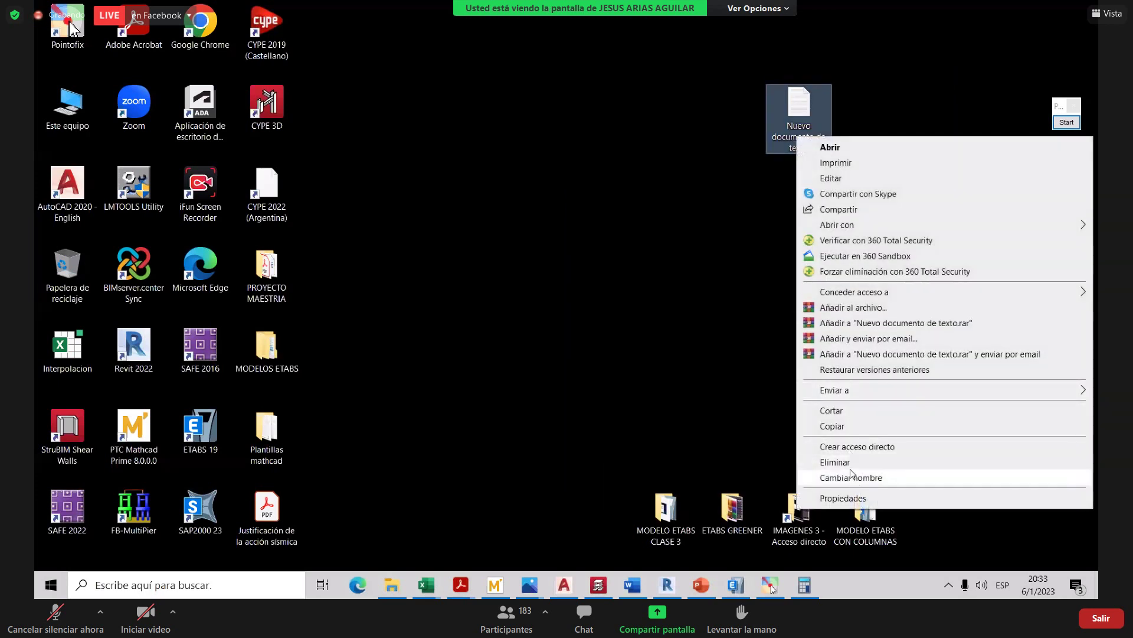
left_click(851, 476)
type("ESPECTR")
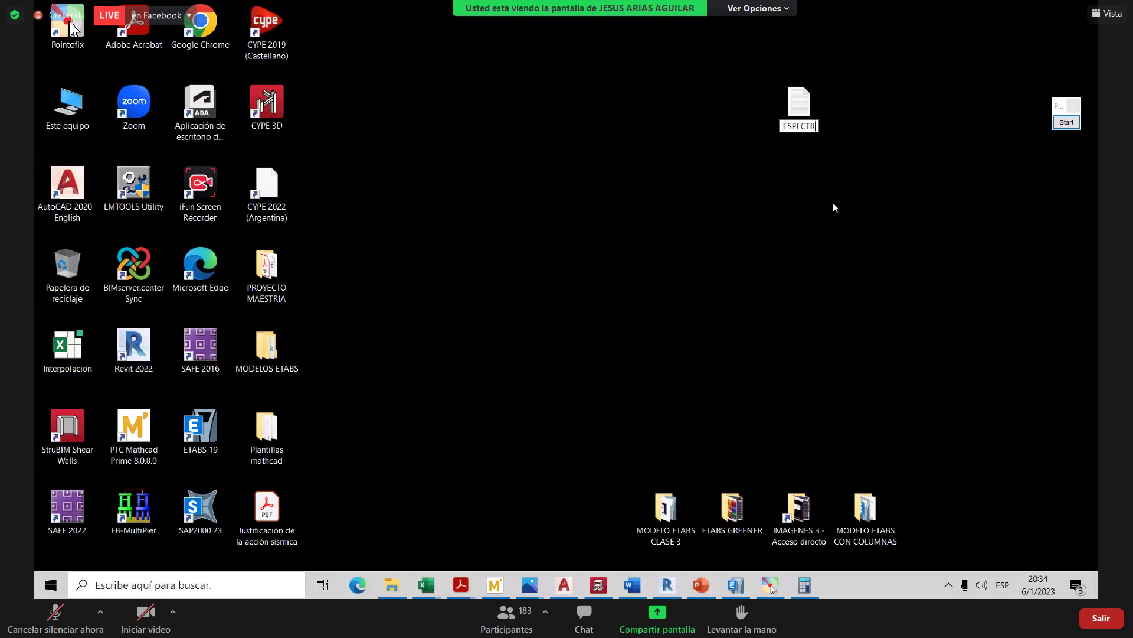
type("O PERU")
key("Return")
left_click(862, 115)
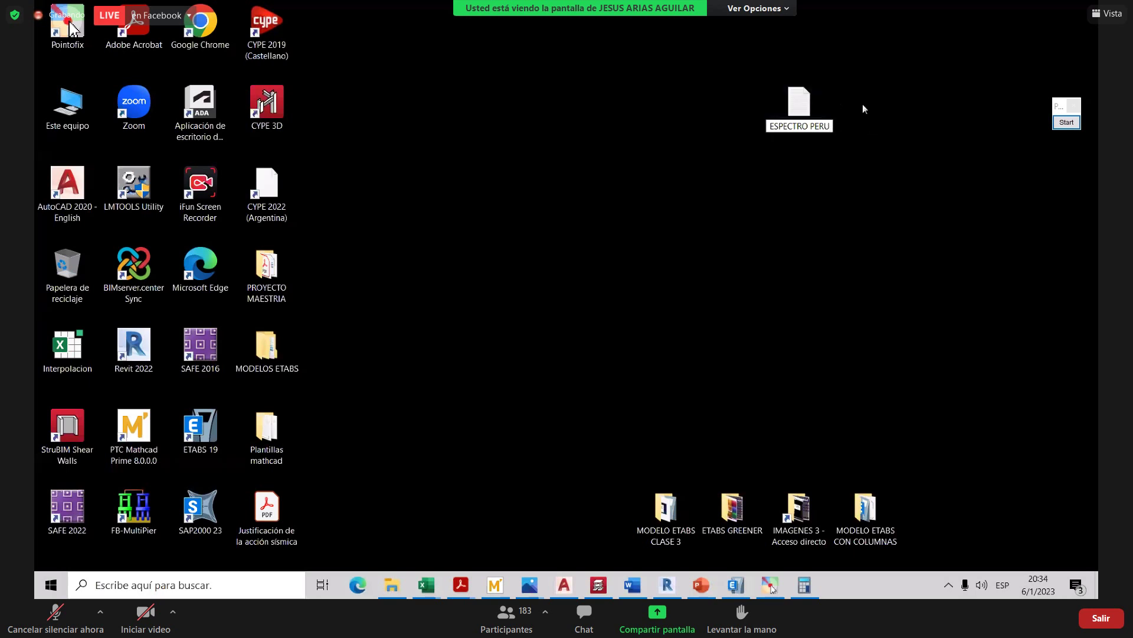
- Open the ESPECTRO PERU text file, then return to the ESPECTRO PERU workbook
double_click(803, 108)
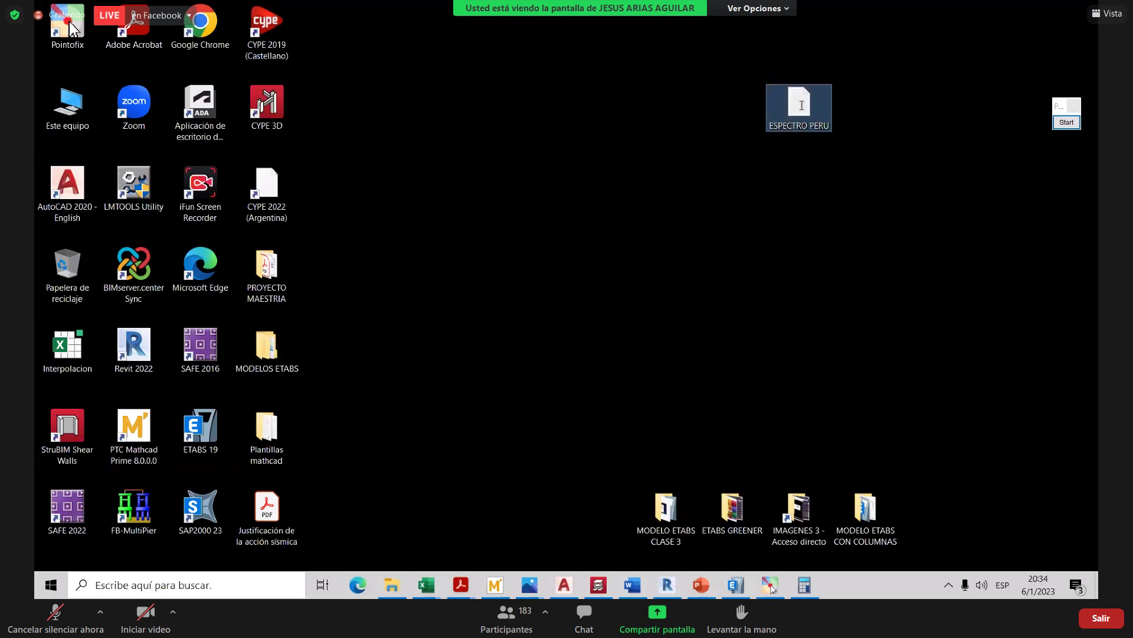
left_click(426, 585)
left_click(311, 545)
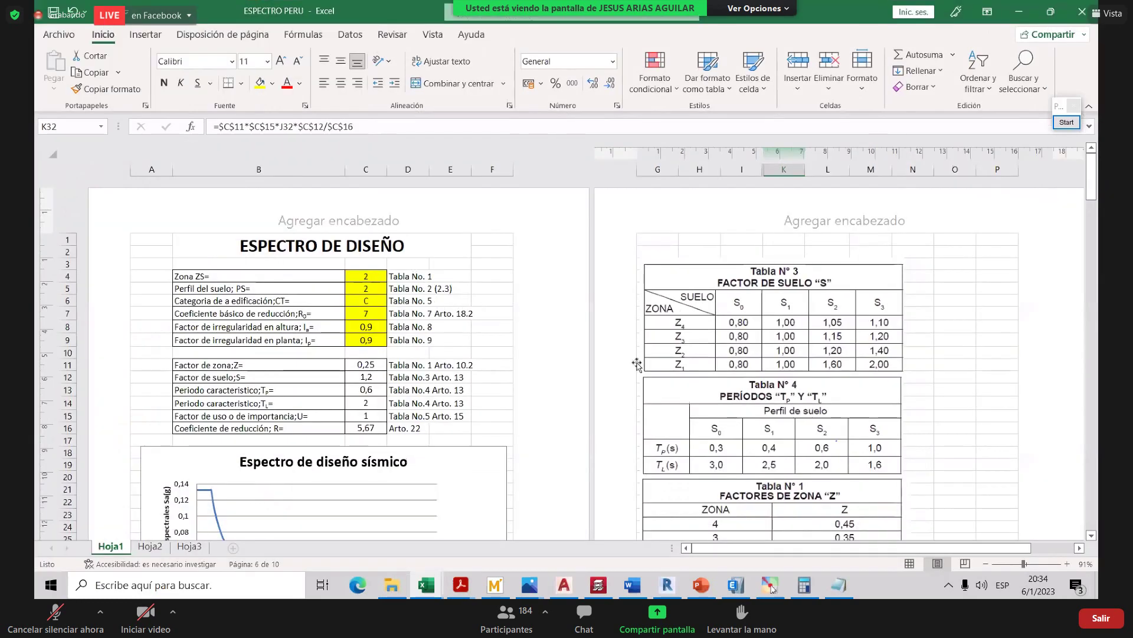
- Set the sheet zoom to 100% and select the seismic zone input in cell C4
scroll(481, 301, "down", 3)
scroll(480, 301, "up", 2)
left_click(1029, 565)
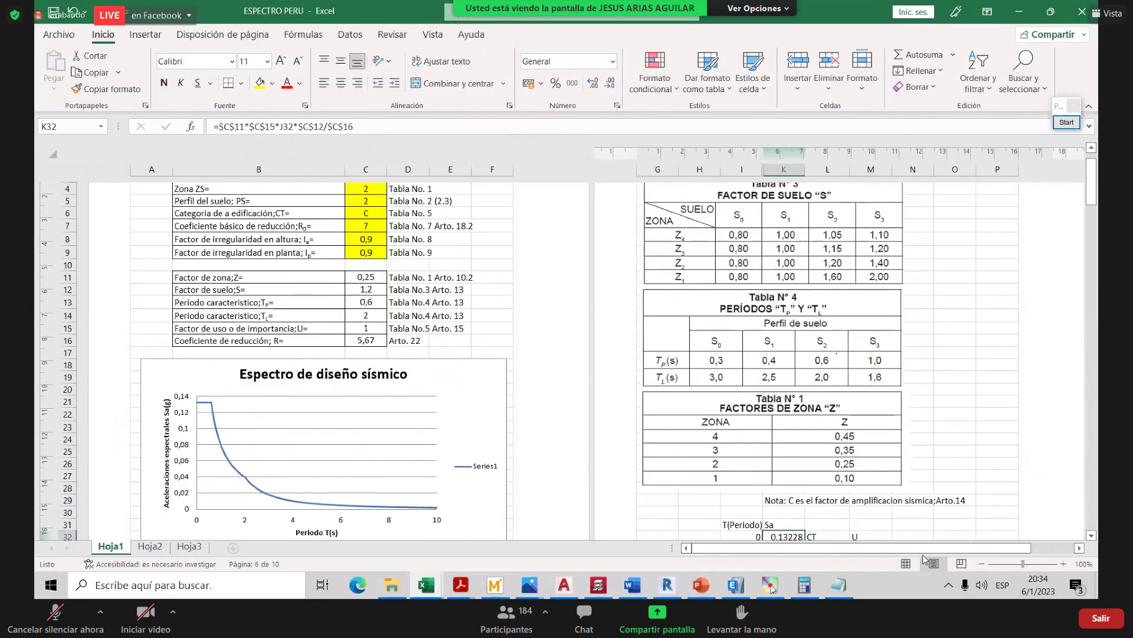
scroll(278, 299, "up", 3)
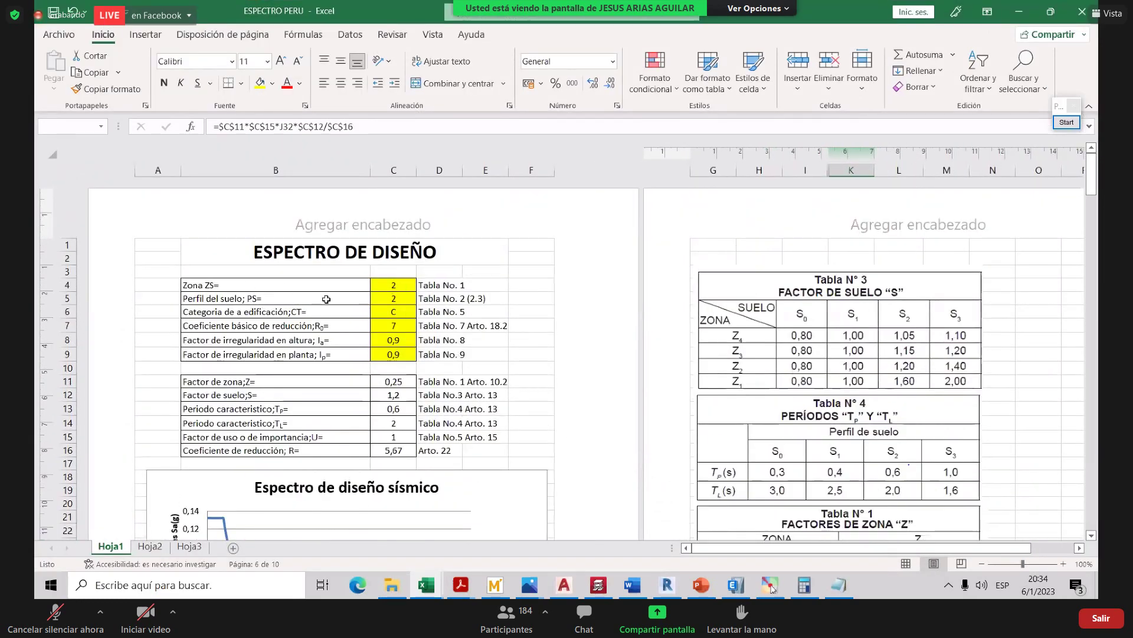
left_click(390, 286)
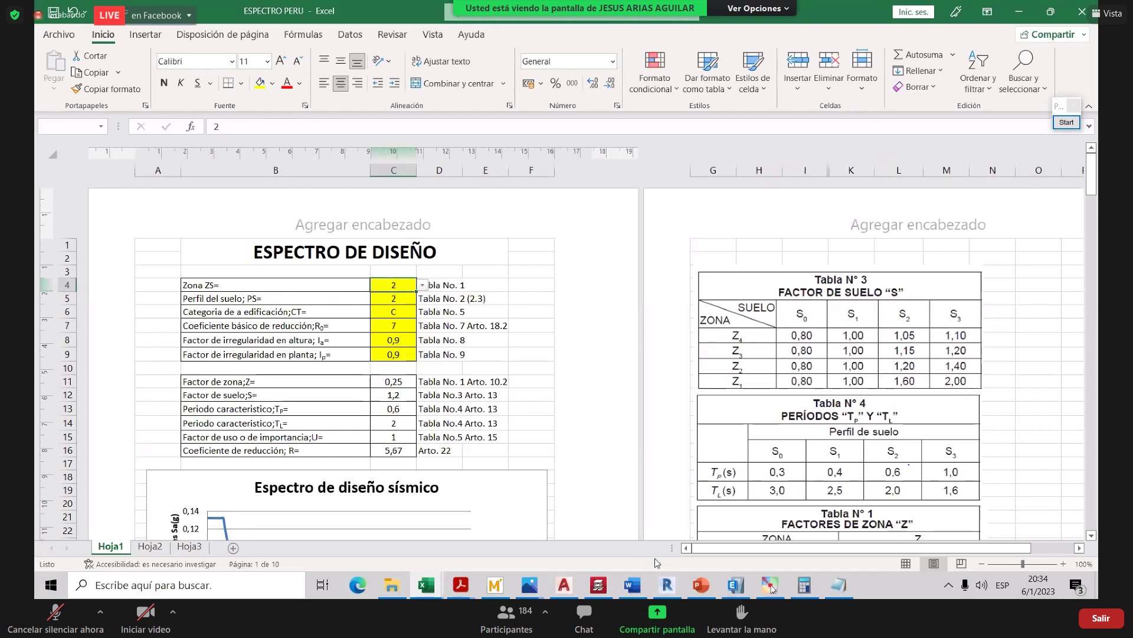
- Bring the DIAPOSITIVA GREENER ETABS presentation to the front
mouse_move(534, 588)
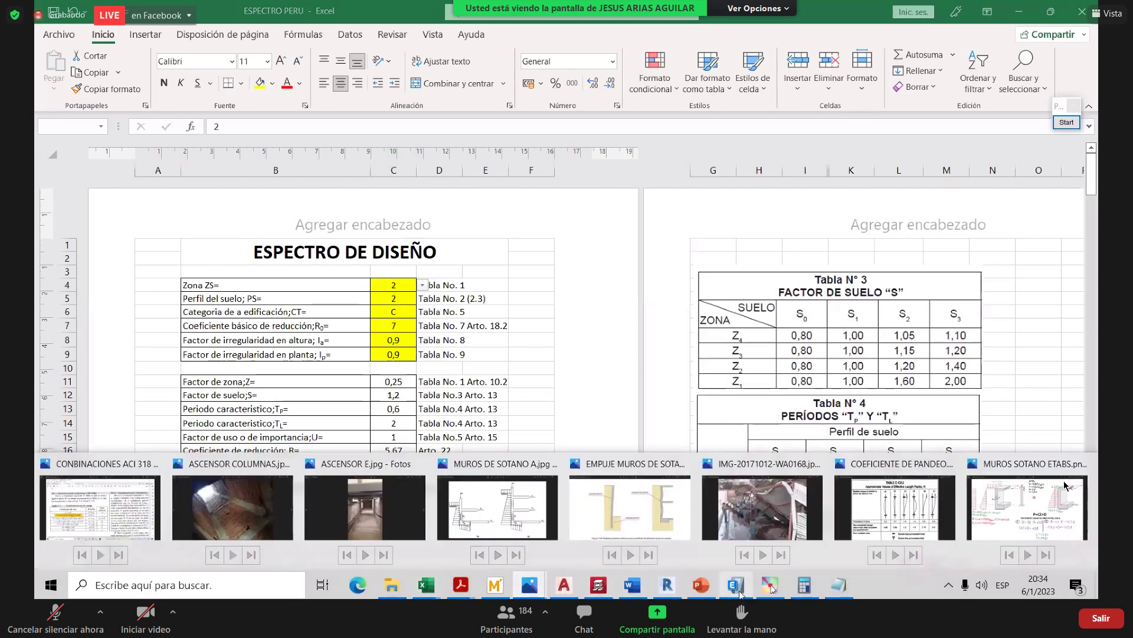
left_click(703, 586)
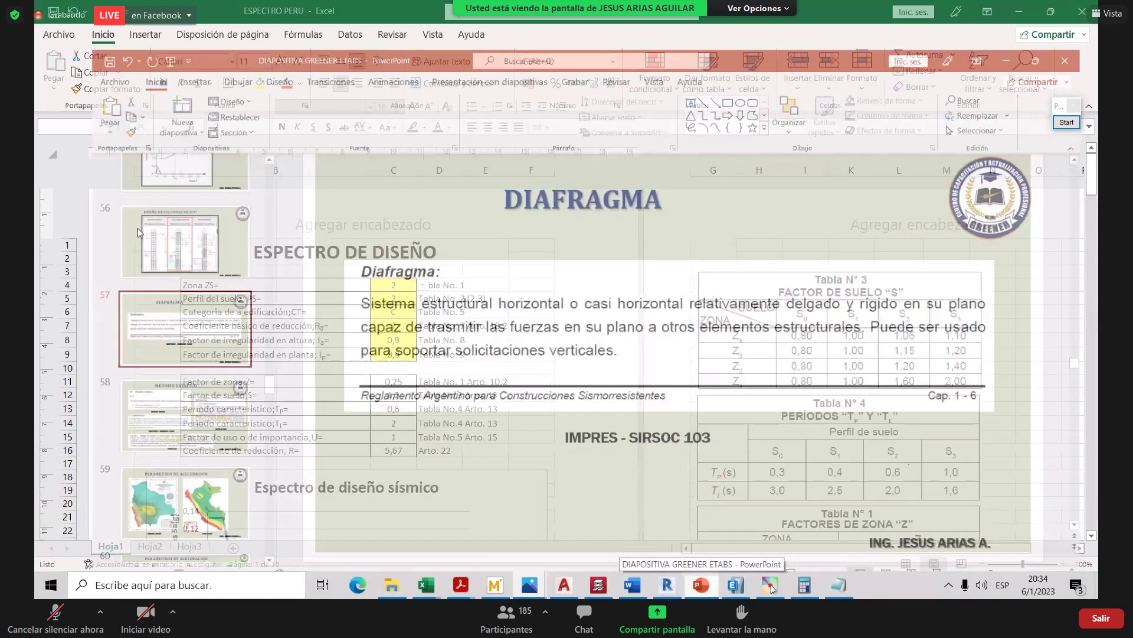
scroll(138, 228, "down", 5)
- Present slide 59, PARAMETROS DE ACELERACION, and mark ZONA 2 on the Peru seismic map
scroll(142, 237, "down", 3)
left_click(141, 240)
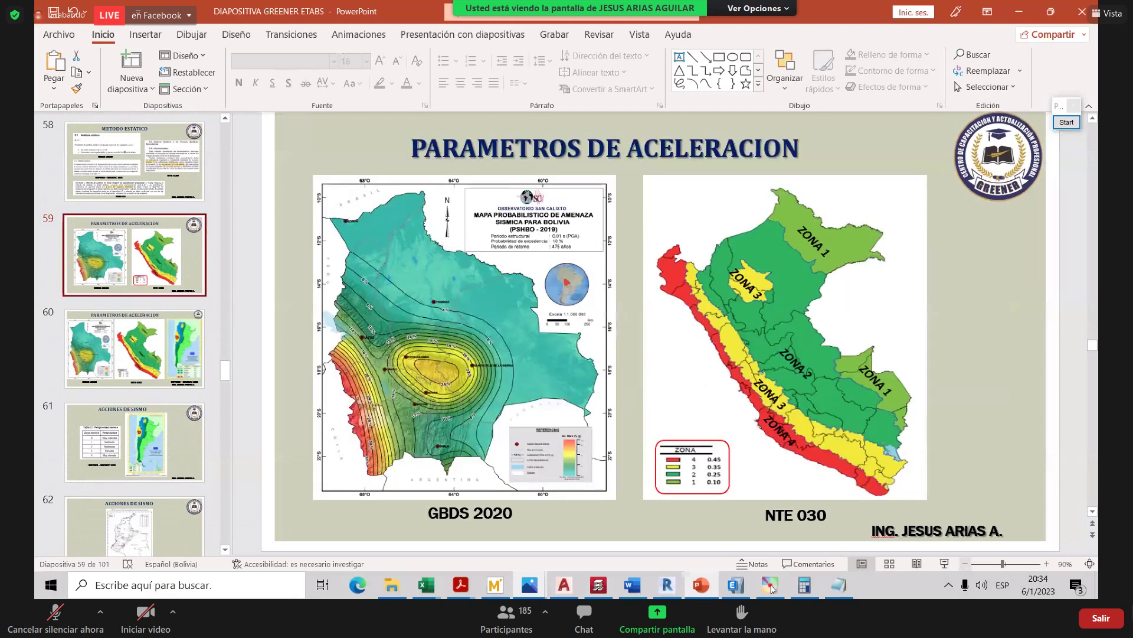
key("shift+F5")
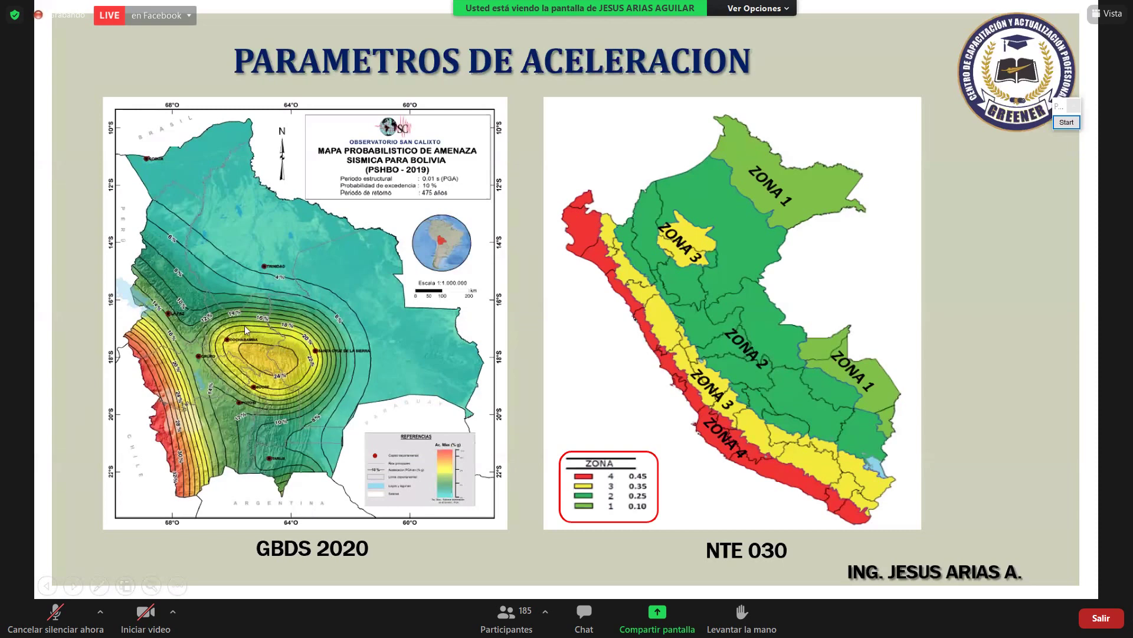
left_click(1063, 122)
left_click_drag(748, 326, 767, 317)
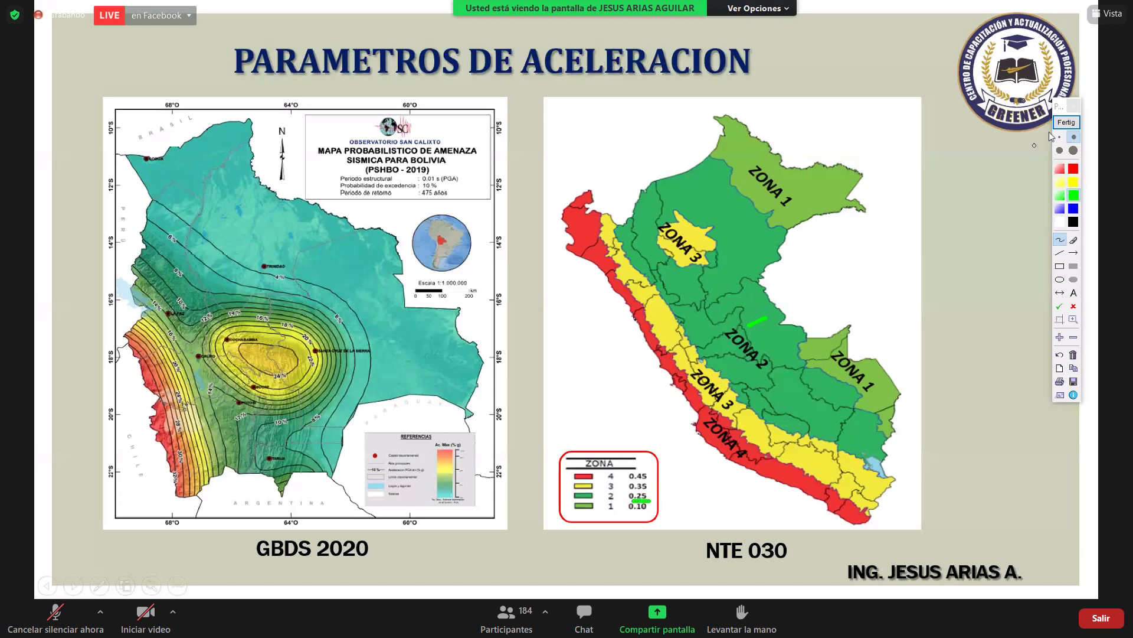
left_click(1071, 125)
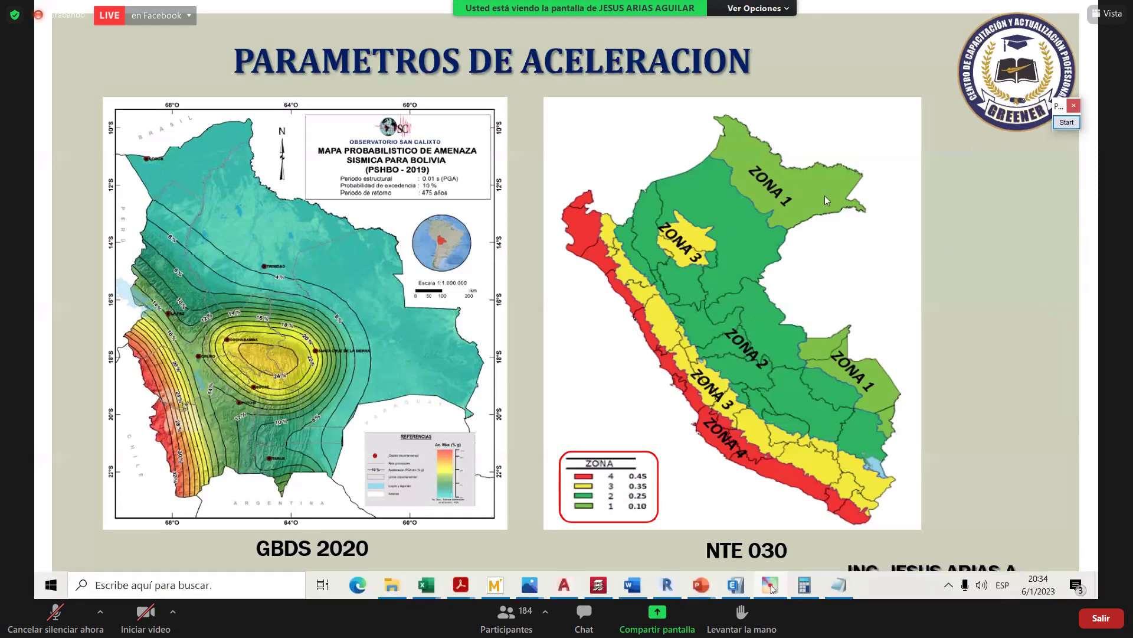
- On the three-map acceleration slide, underline the 0,18 g value in the Argentina table
left_click(895, 337)
left_click(1066, 122)
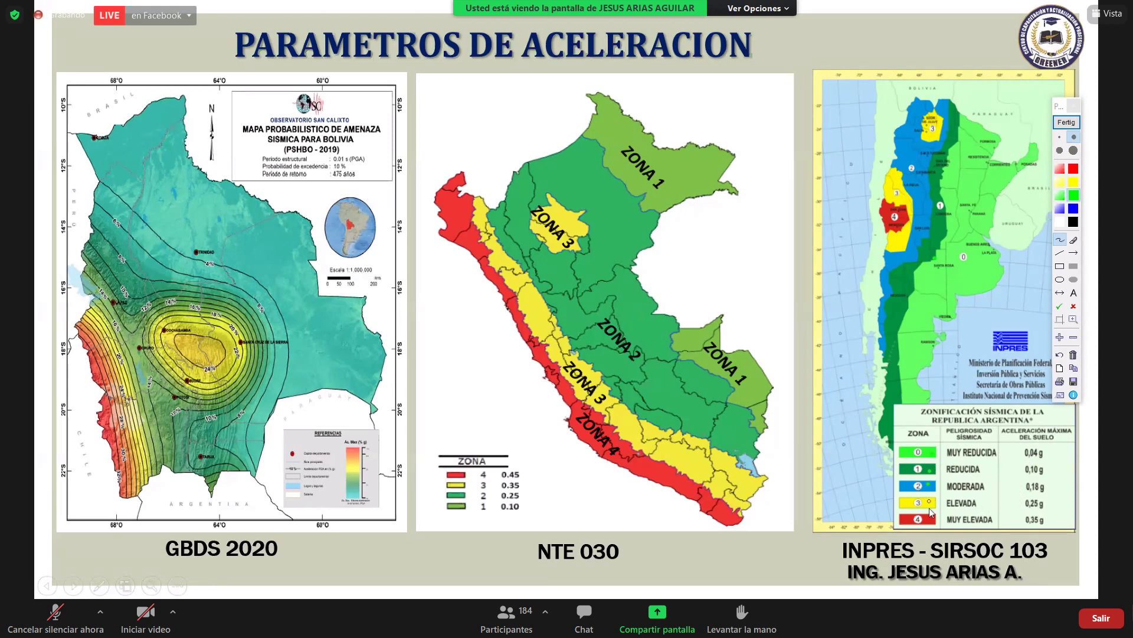
mouse_move(1025, 496)
left_mouse_down()
mouse_move(1043, 495)
mouse_move(1039, 507)
left_mouse_up()
left_click(1067, 126)
scroll(581, 296, "down", 1)
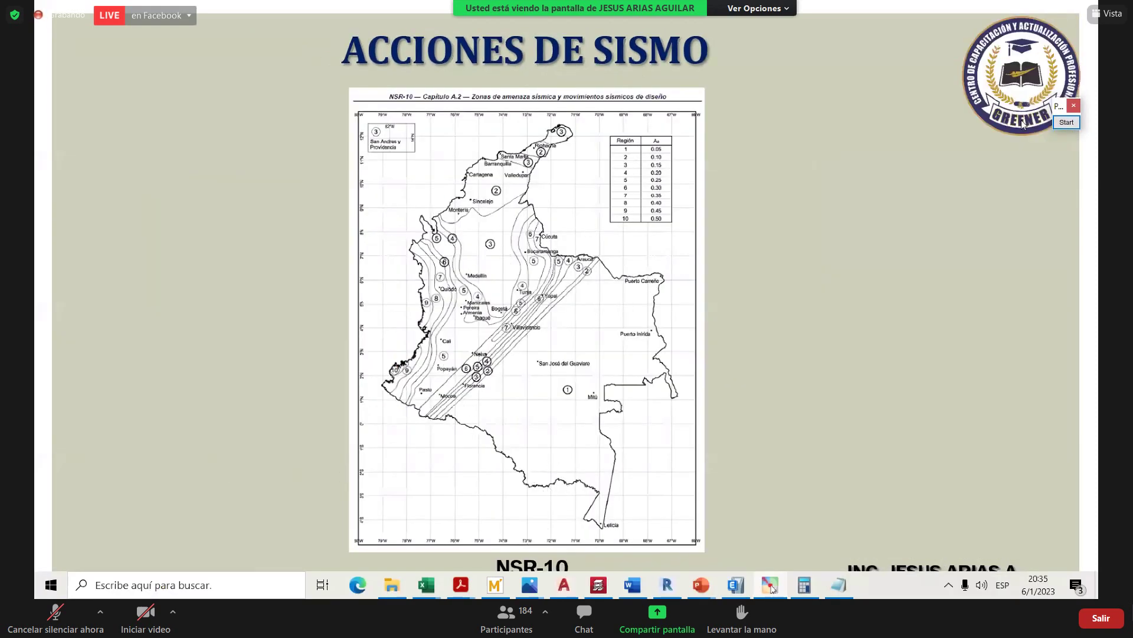
- Mark the Colombia map and the 0.25, 0.30 and 0.35 values, then return to ESPECTRO PERU
left_click(1062, 124)
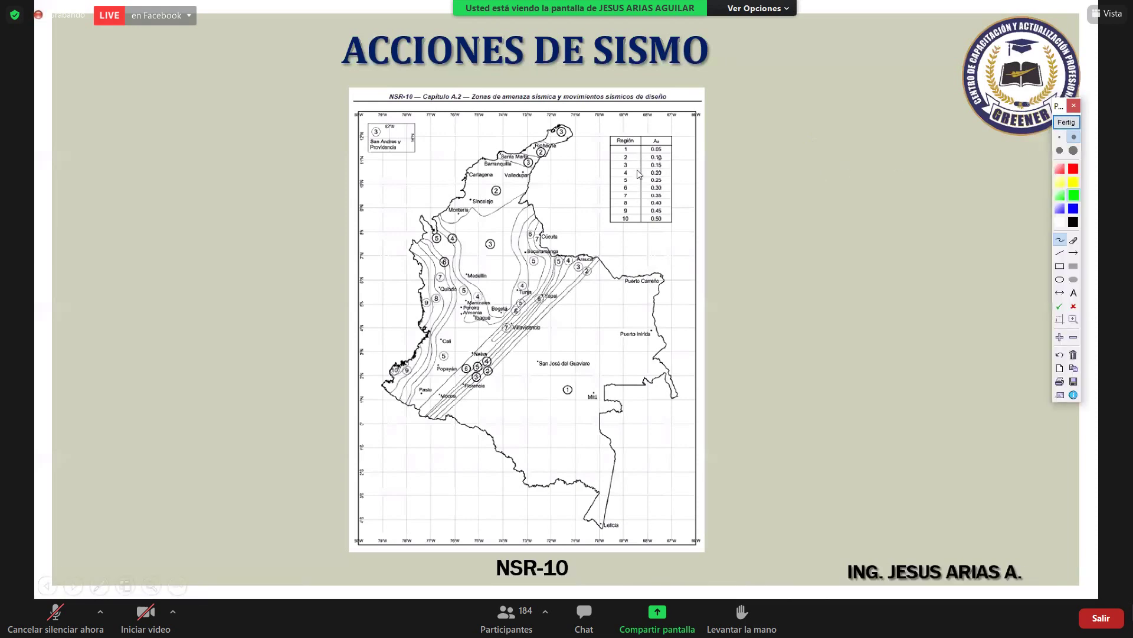
left_click(494, 235)
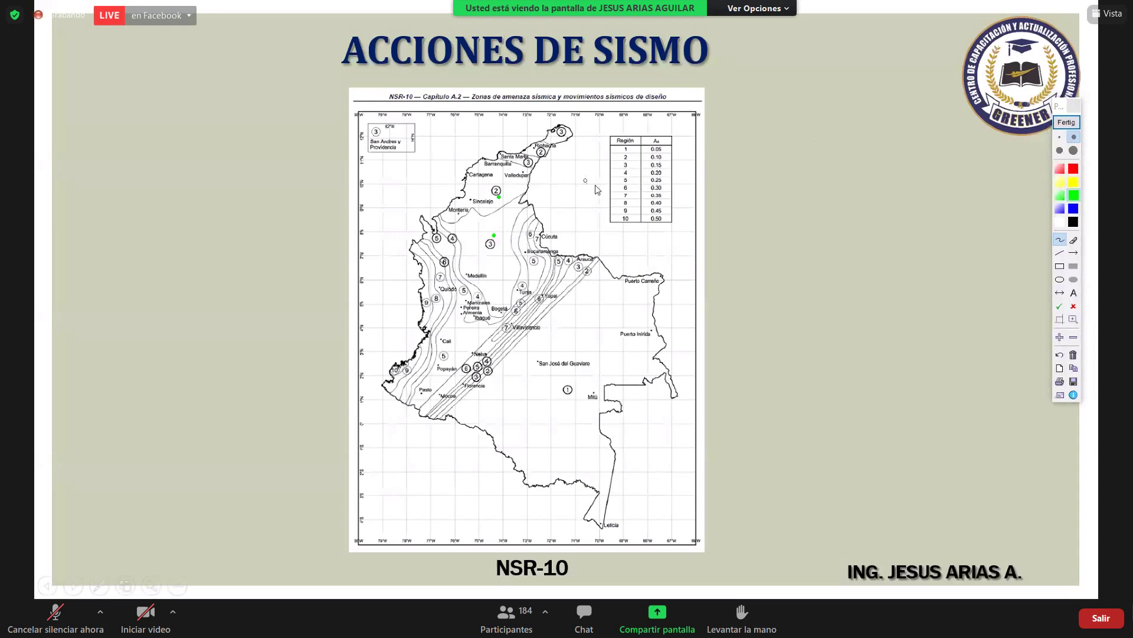
left_click(669, 182)
left_click_drag(666, 191, 675, 195)
left_click(1067, 122)
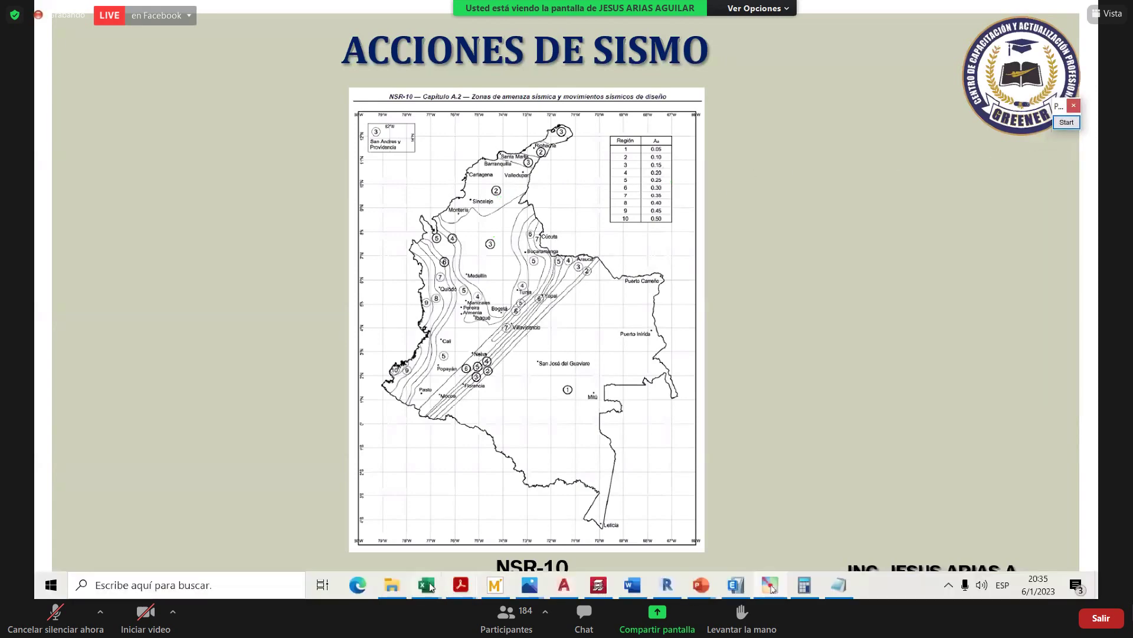
mouse_move(426, 584)
left_click(294, 495)
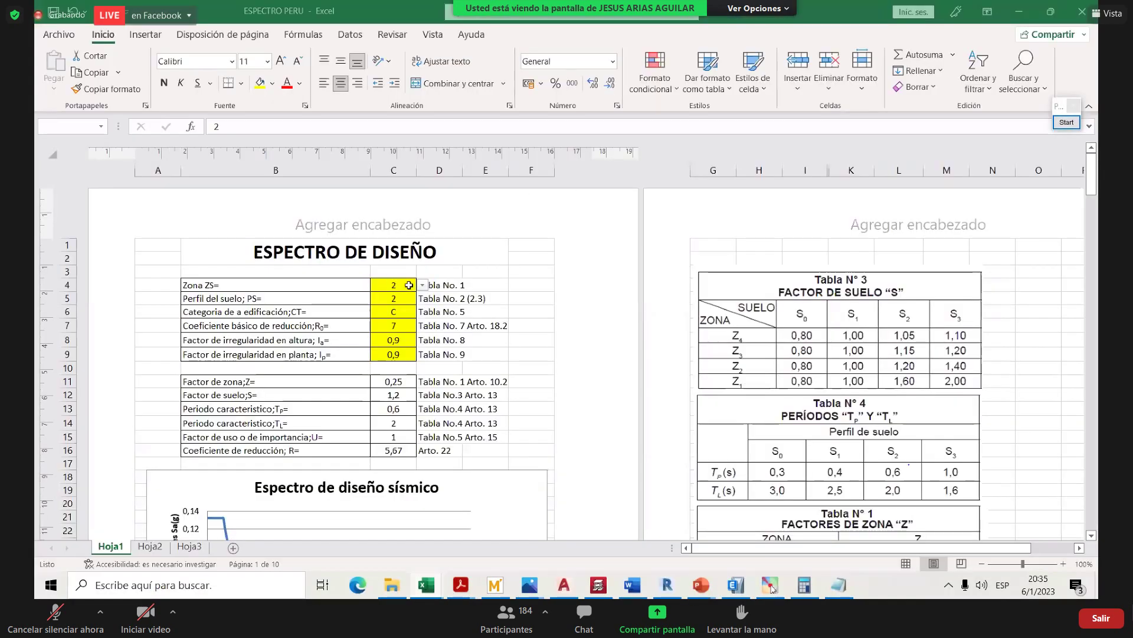
- Inspect the zone factor in C11 and the soil profile in B5 and C5, then return to the presentation
left_click(395, 383)
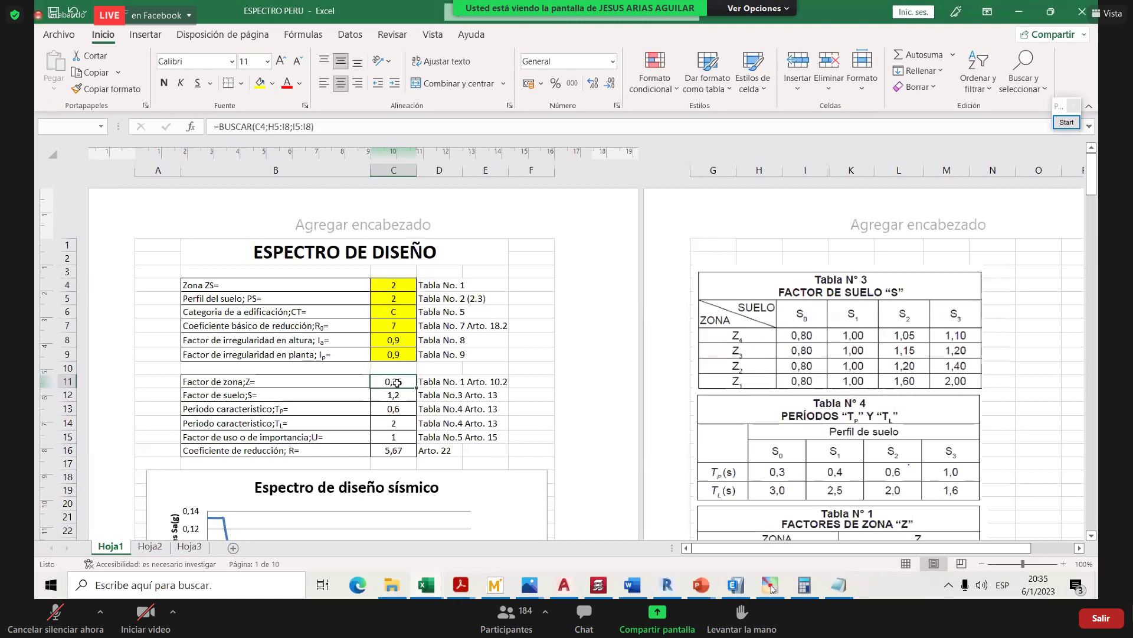
left_click(260, 298)
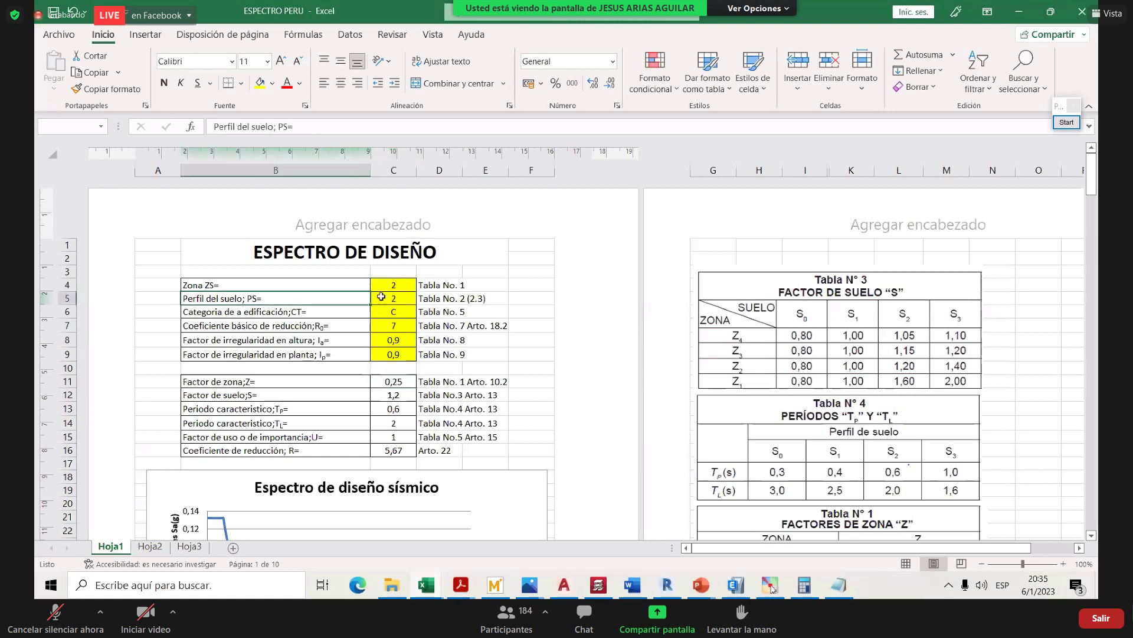
left_click(407, 298)
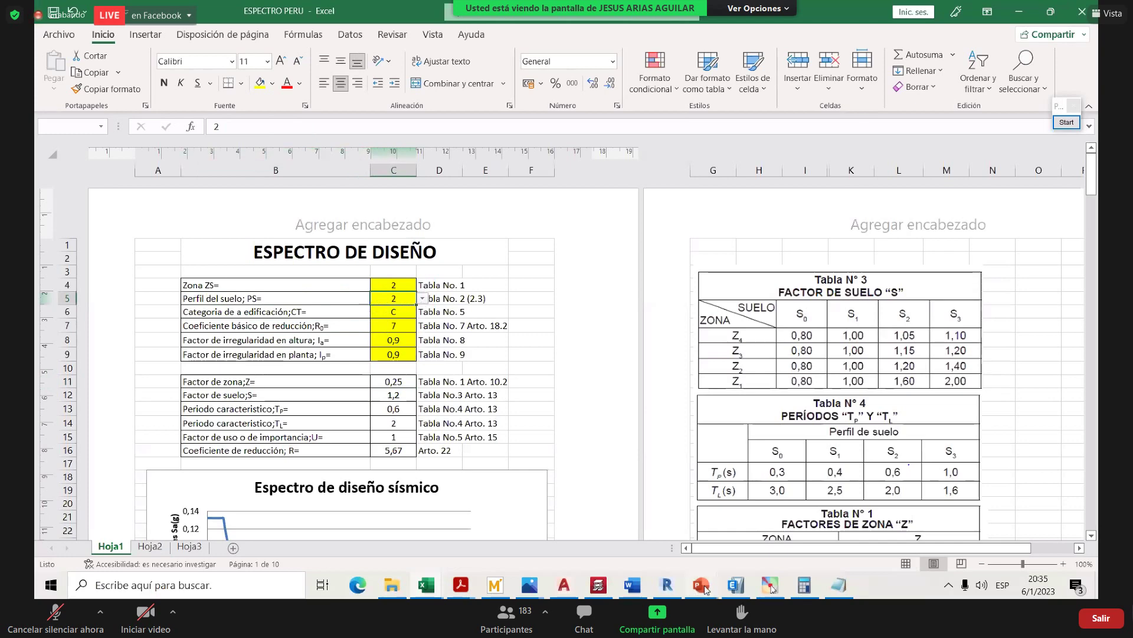
mouse_move(701, 587)
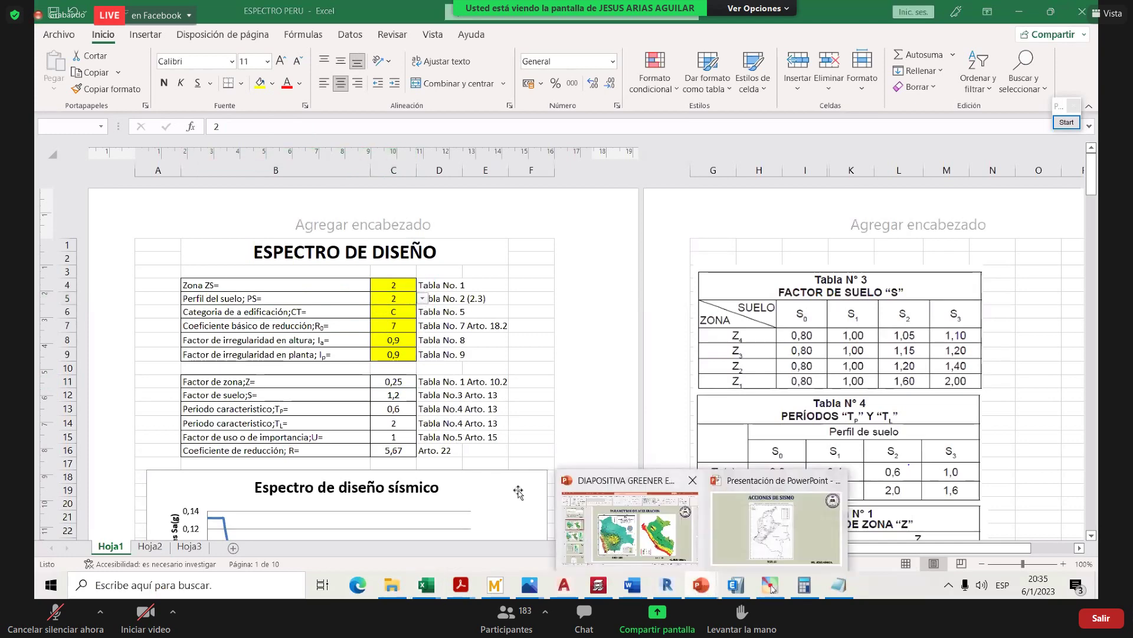
left_click(576, 531)
- Start the slide show from the TIPO DE SUELOS slide
scroll(119, 377, "down", 3)
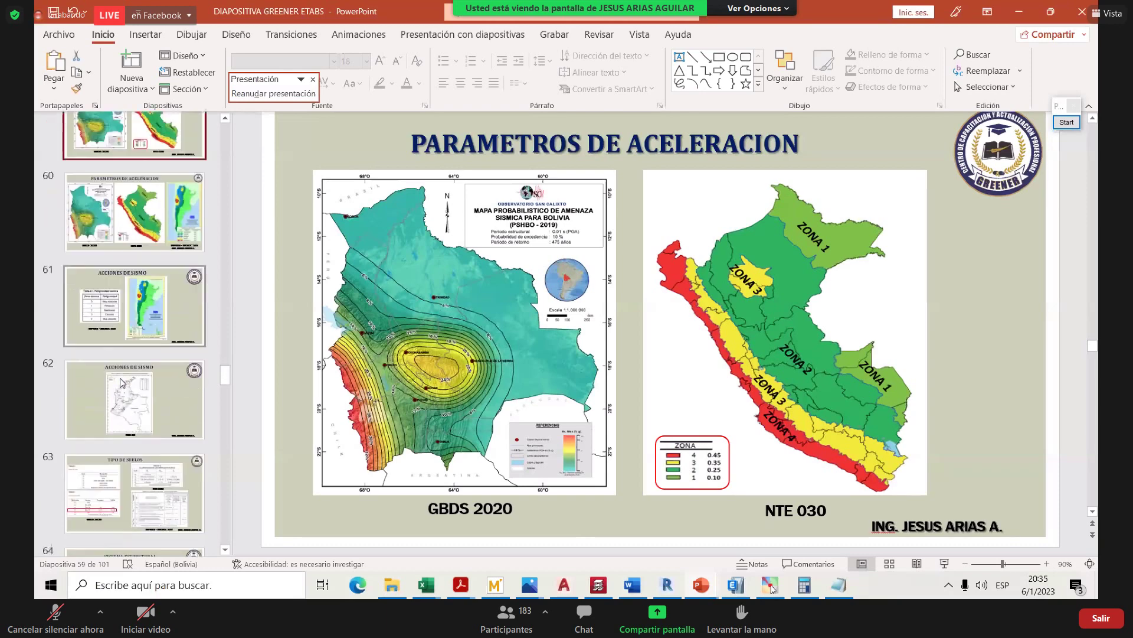
scroll(119, 378, "down", 1)
left_click(123, 363)
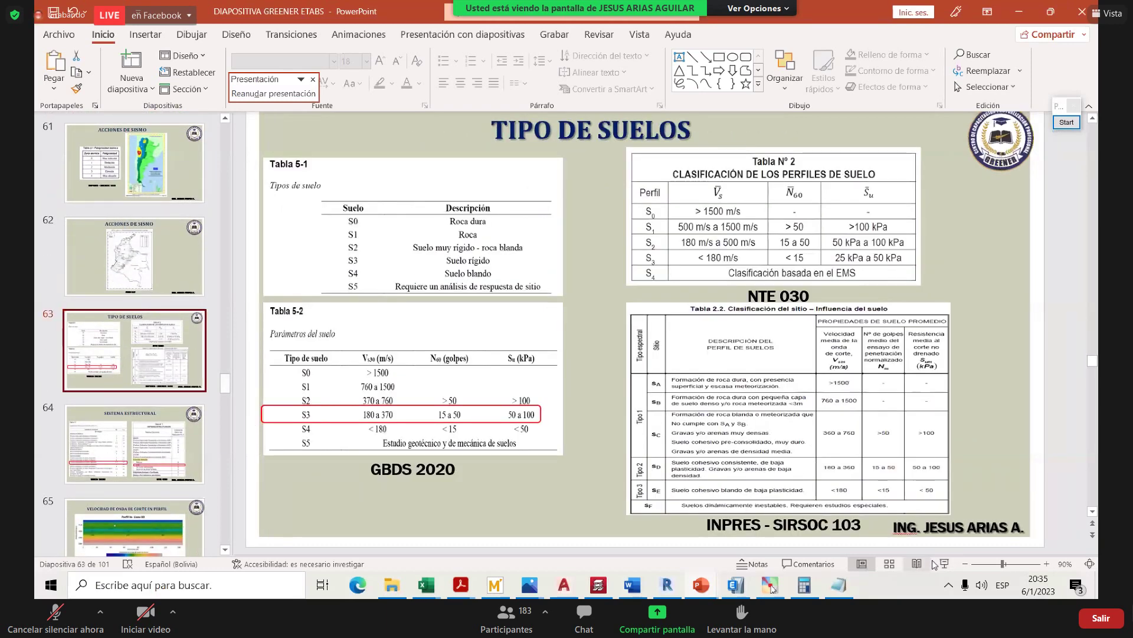
left_click(944, 564)
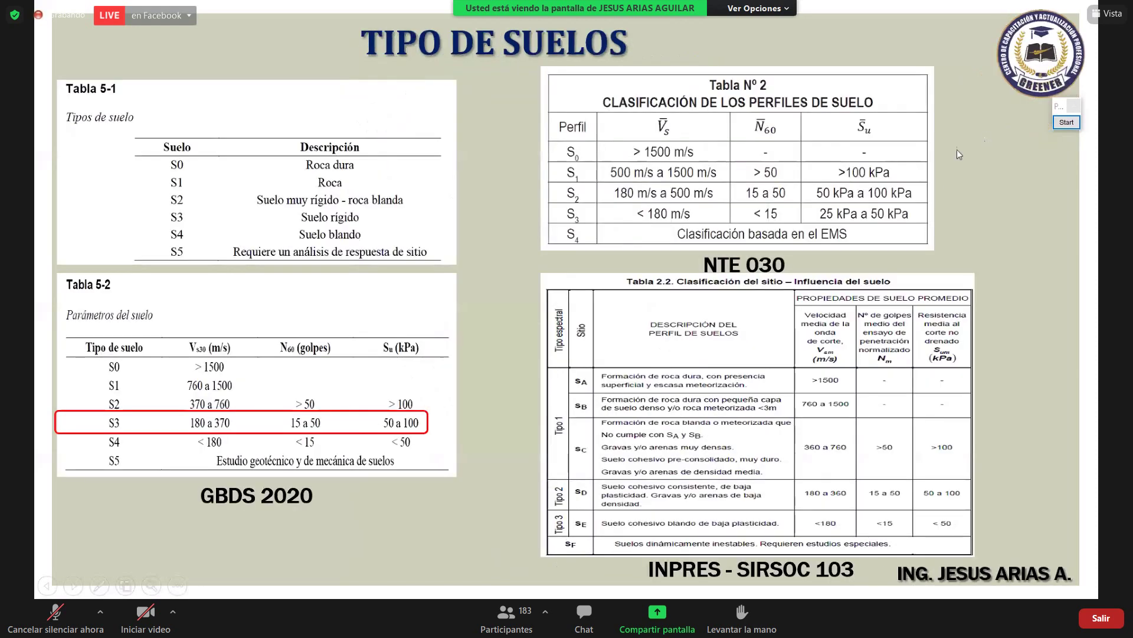
- Underline the GBDS 2020, NTE 030 and SIRSOC 103 captions and the Vs30, N60 and 1500 m/s headers
left_click(1067, 123)
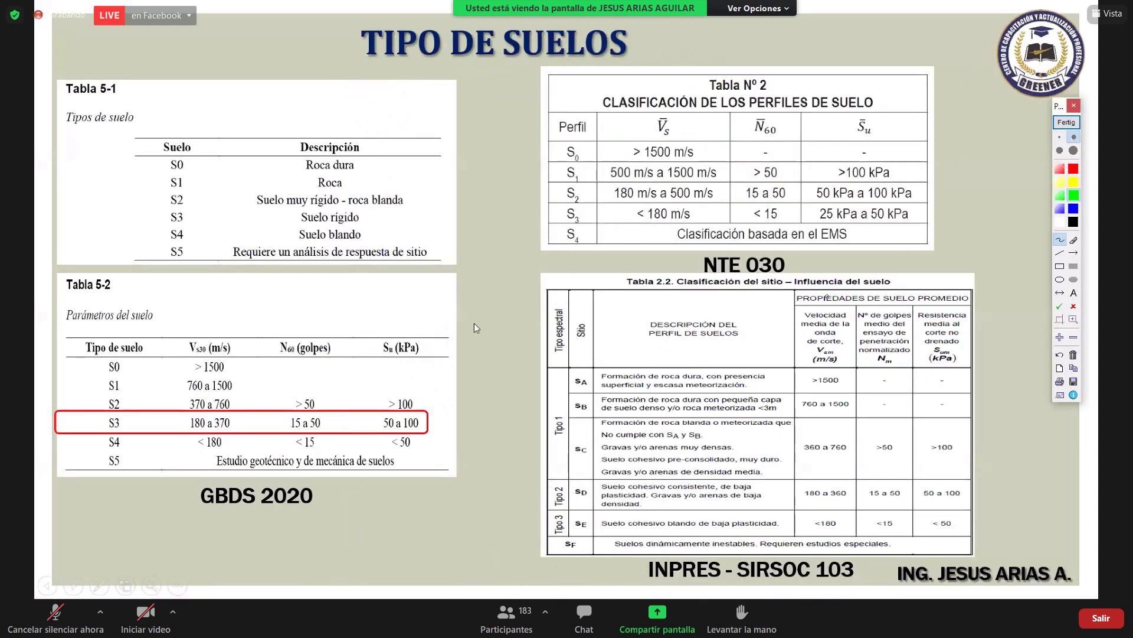
left_click_drag(219, 512, 302, 519)
left_click_drag(704, 274, 774, 272)
left_click_drag(726, 584, 820, 580)
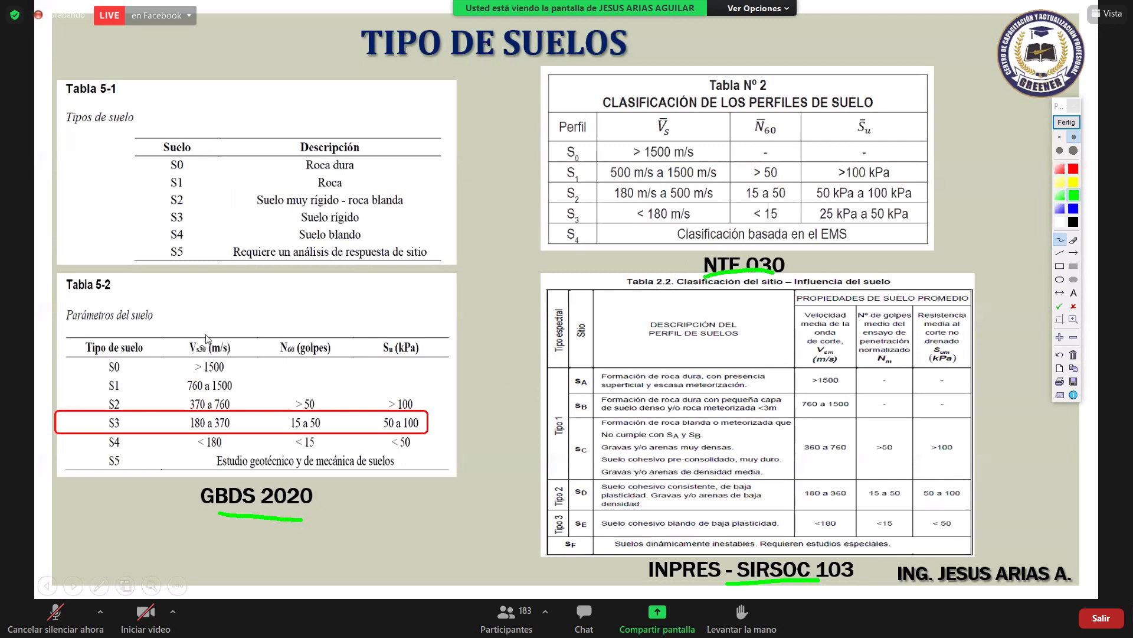
left_click_drag(194, 334, 415, 334)
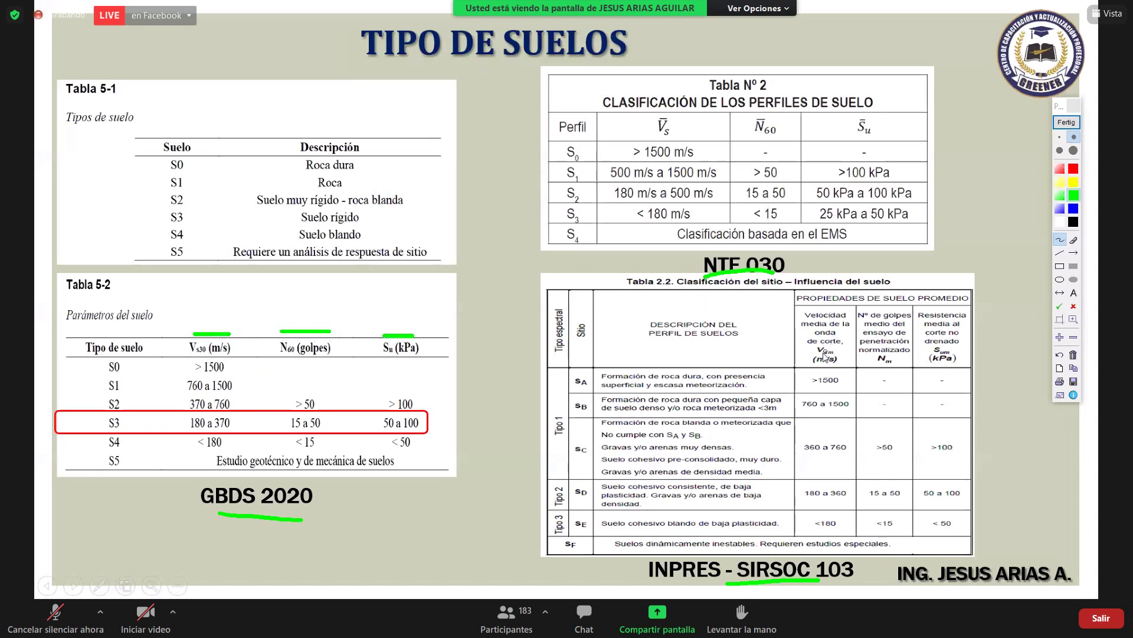
left_click_drag(812, 365, 915, 368)
left_click(871, 367)
left_click_drag(650, 137, 780, 137)
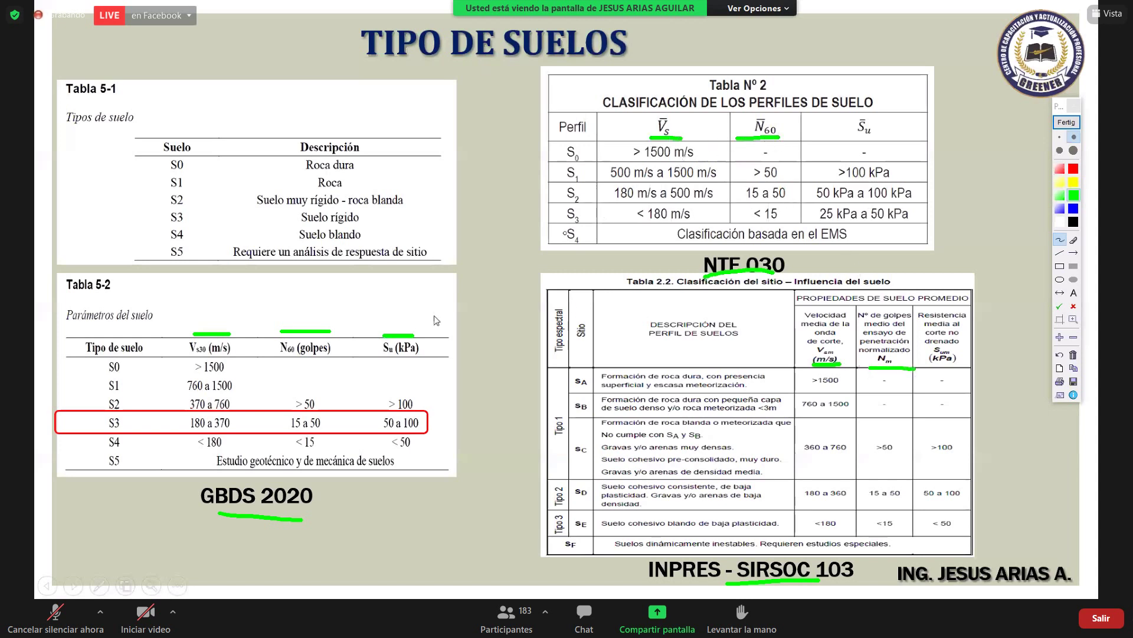
left_click_drag(231, 373, 258, 370)
left_click_drag(649, 154, 677, 153)
left_click_drag(820, 390, 843, 386)
- Clear the marks and underline Roca dura, blanda, Suelo rígido and the S5 description in Tabla 5-1
left_click(1066, 122)
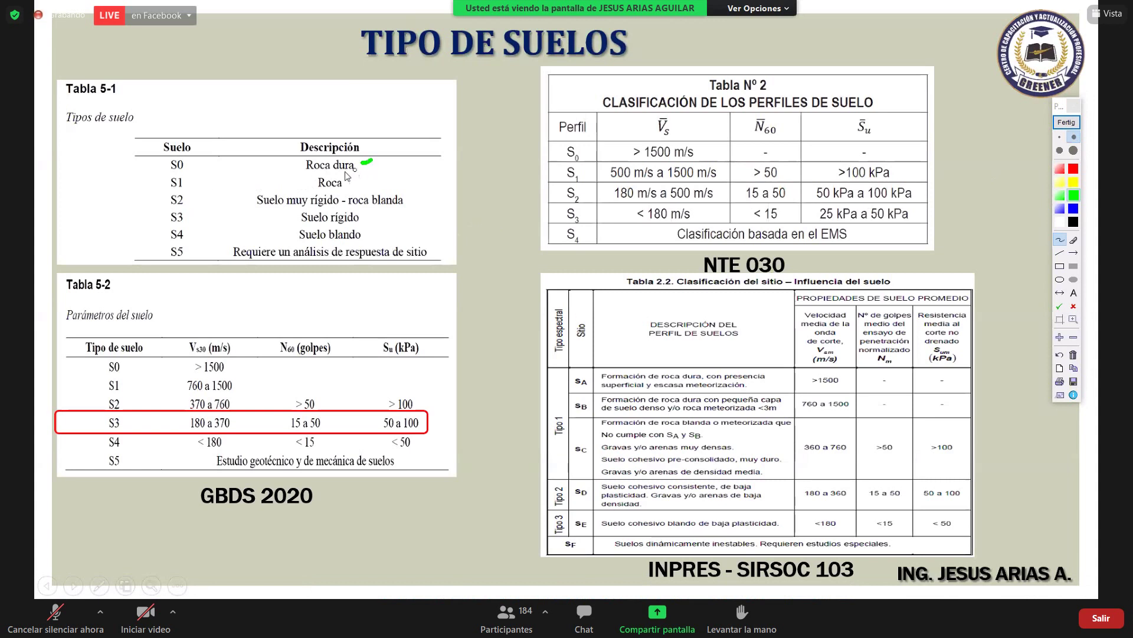
mouse_move(364, 163)
left_mouse_down()
mouse_move(378, 160)
mouse_move(356, 184)
left_mouse_up()
left_click_drag(374, 208, 404, 208)
mouse_move(299, 226)
left_mouse_down()
mouse_move(358, 225)
mouse_move(359, 240)
left_mouse_up()
left_click_drag(185, 257, 256, 258)
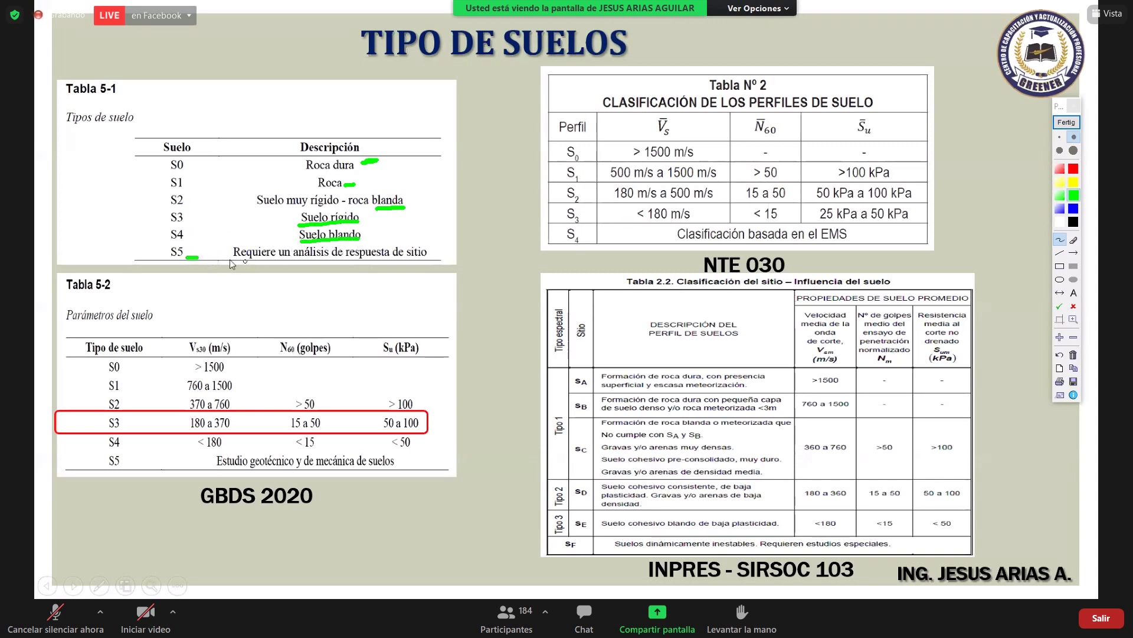
left_click_drag(331, 262, 427, 260)
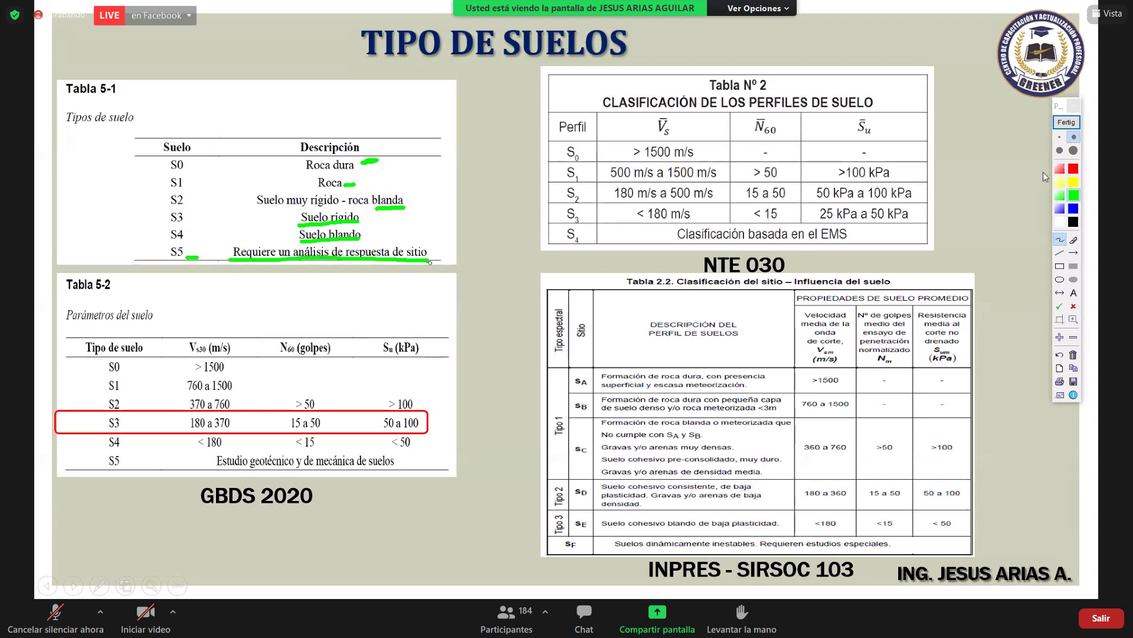
- Clear the underlines, then circle N60 and S2 and write SPT, Geof and 18 beside the headers
left_click(1067, 124)
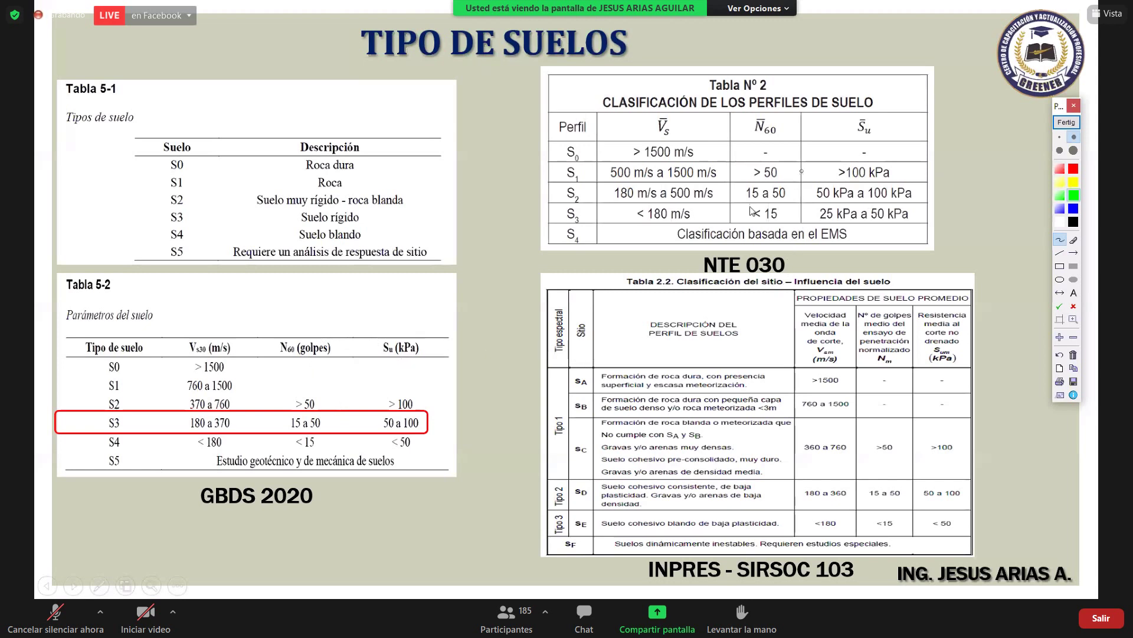
mouse_move(768, 113)
left_mouse_down()
mouse_move(755, 118)
mouse_move(759, 145)
mouse_move(818, 45)
mouse_move(850, 54)
mouse_move(836, 61)
mouse_move(876, 45)
mouse_move(885, 57)
left_mouse_up()
mouse_move(881, 51)
left_mouse_down()
mouse_move(896, 49)
mouse_move(888, 71)
left_mouse_up()
left_click_drag(668, 118, 688, 46)
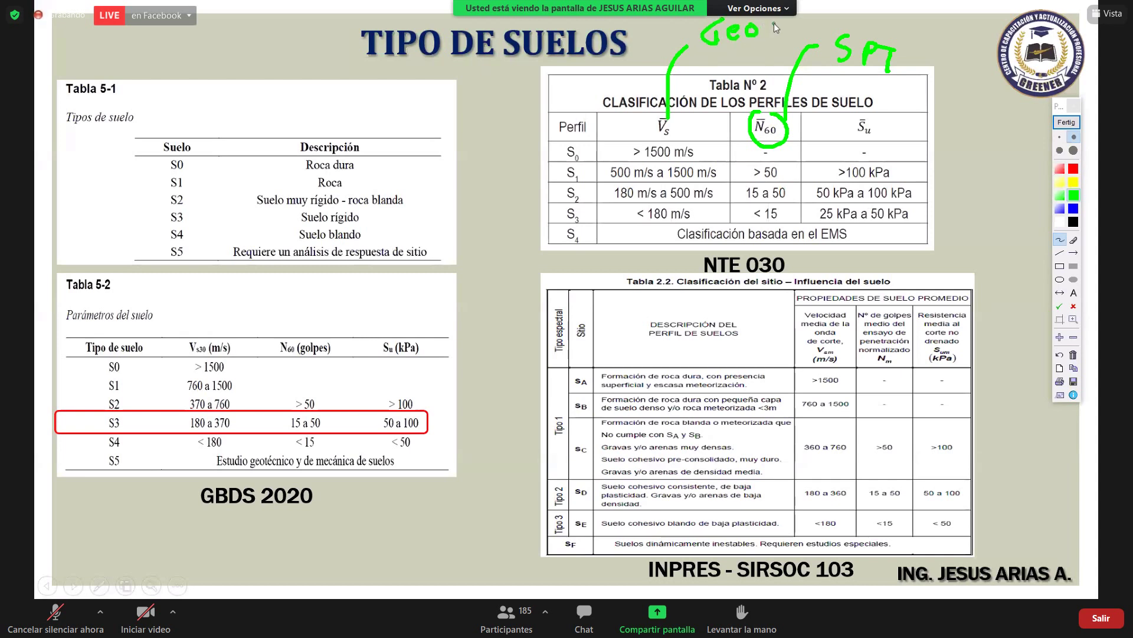
left_click_drag(767, 40, 779, 35)
left_click_drag(949, 117, 942, 140)
mouse_move(570, 183)
left_mouse_down()
mouse_move(562, 207)
mouse_move(589, 199)
mouse_move(565, 189)
left_mouse_up()
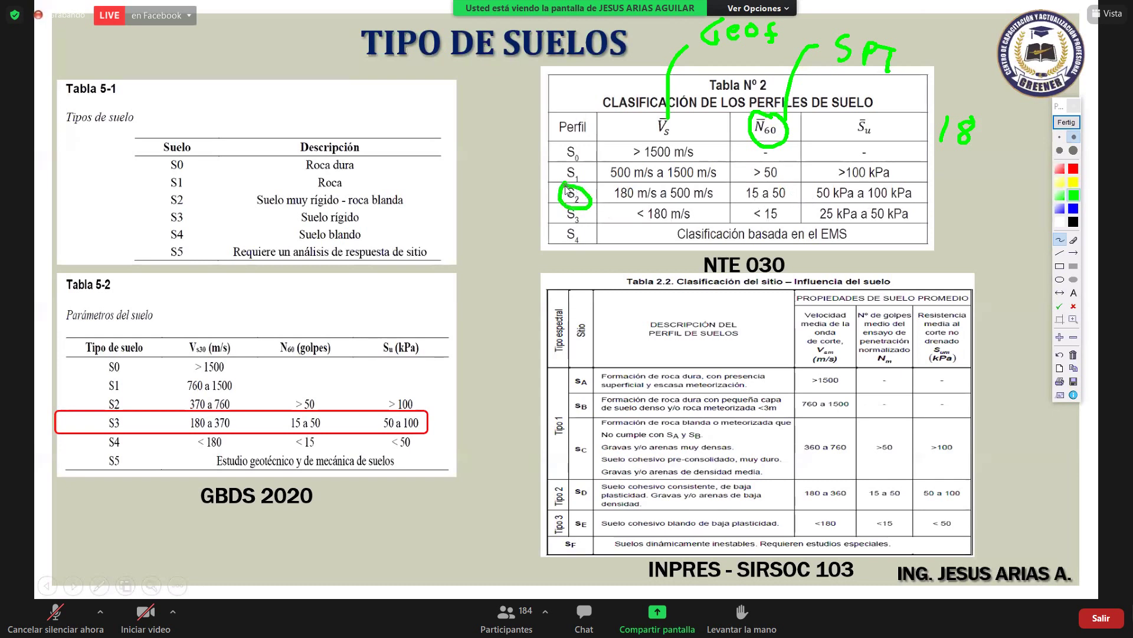
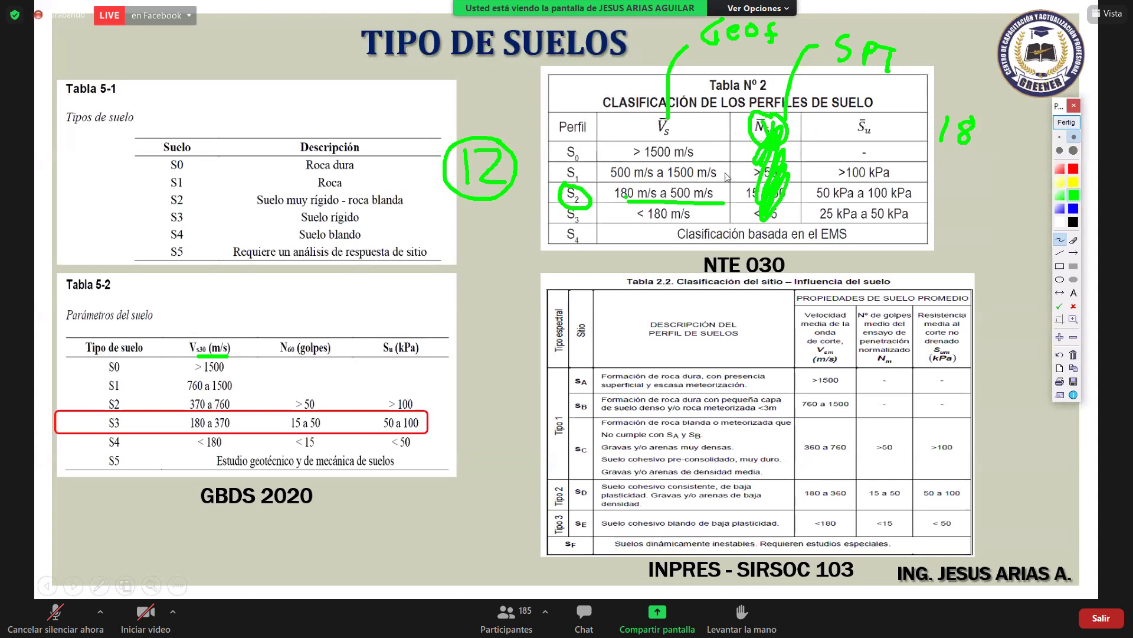
- Clear the slide annotations, advance to SISTEMA ESTRUCTURAL, exit the show and bring up ESPECTRO PERU
left_click(1067, 122)
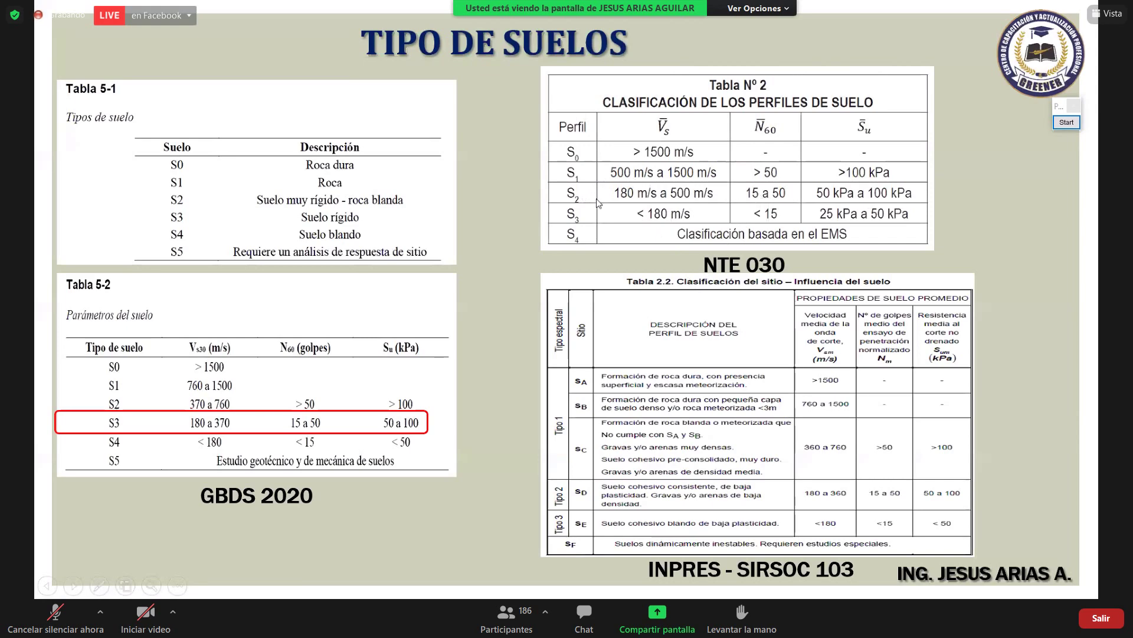
left_click(509, 292)
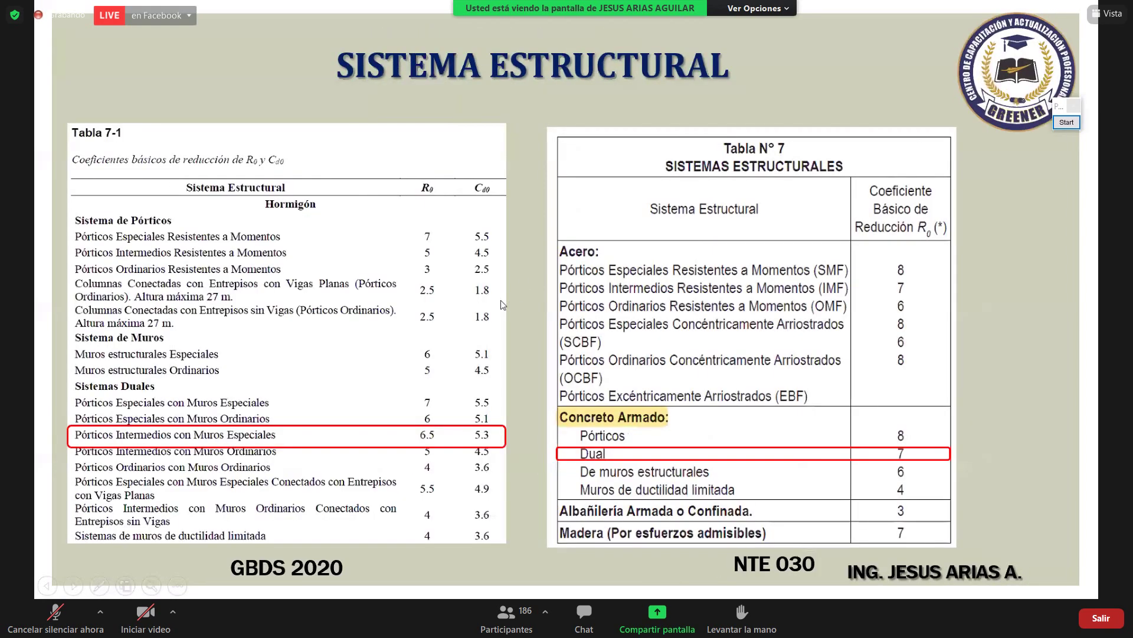
key("Escape")
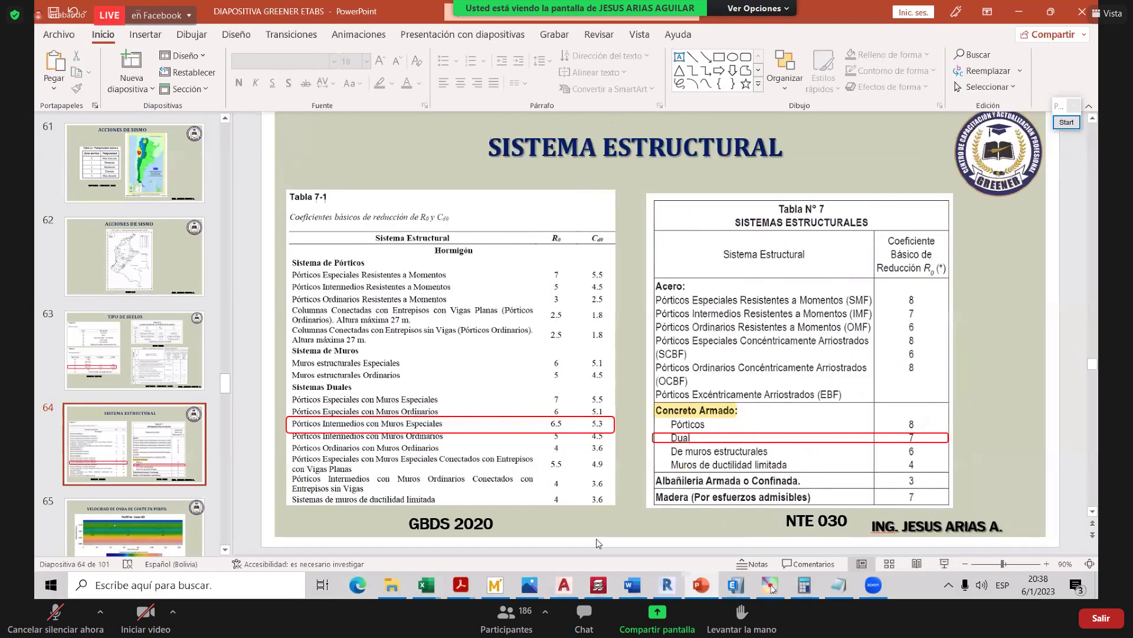
mouse_move(437, 583)
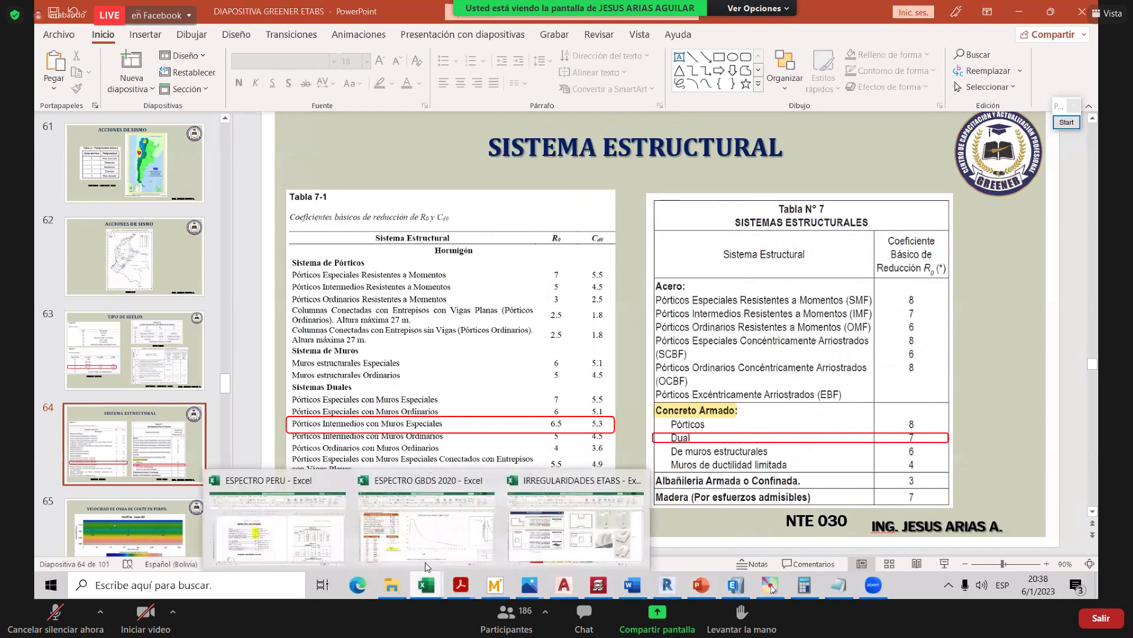
left_click(293, 522)
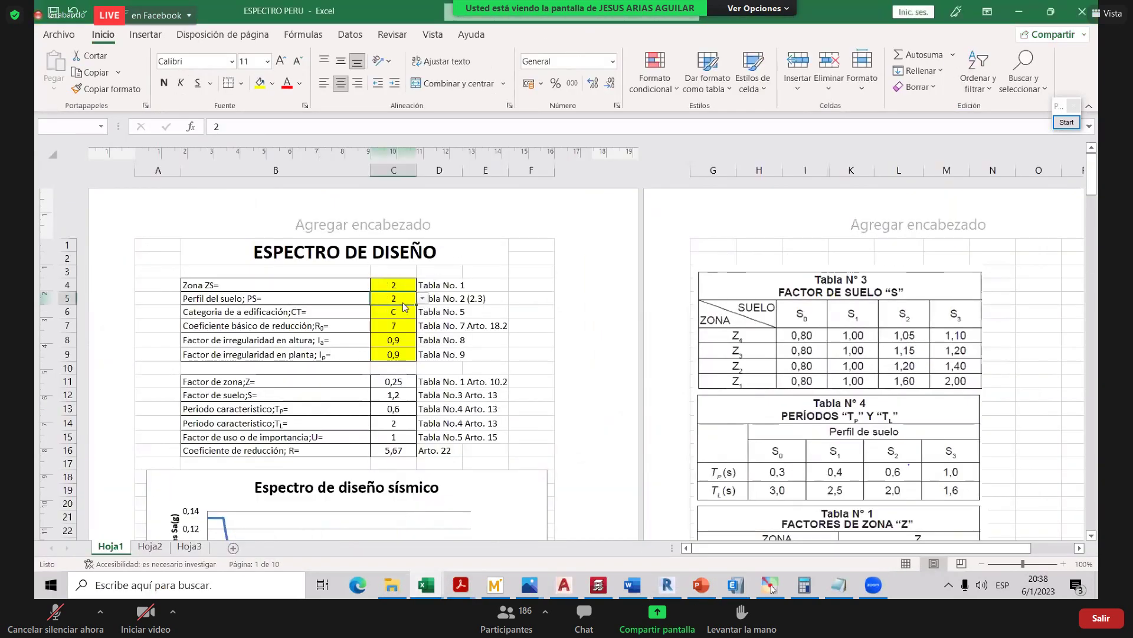
double_click(388, 298)
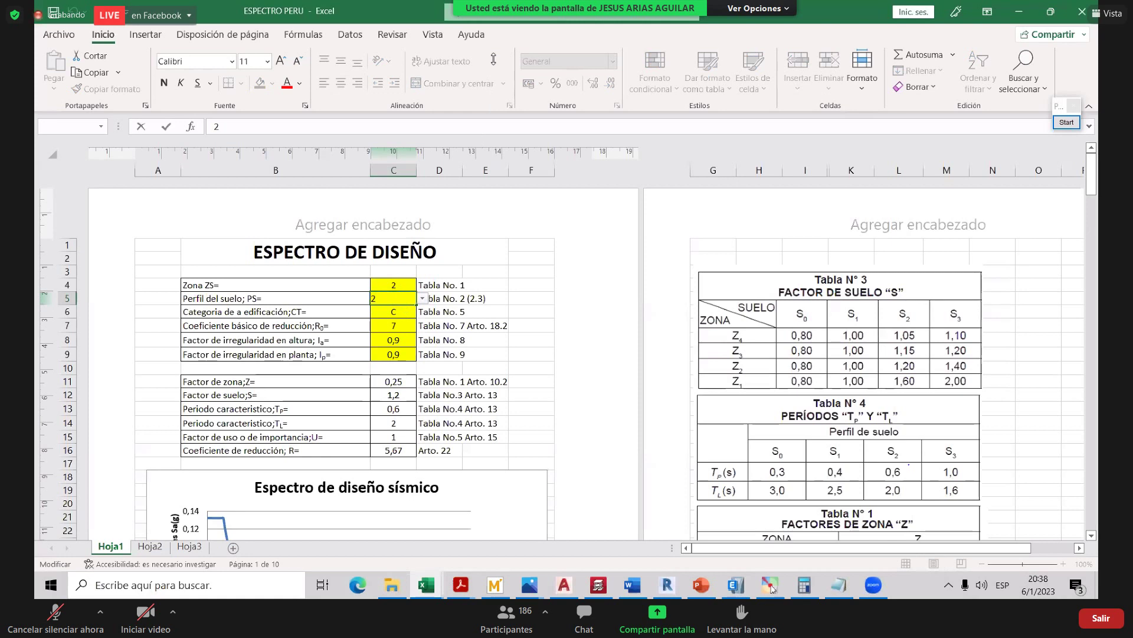
left_click(772, 588)
- Review the soil profile and building category inputs in the ESPECTRO PERU workbook
left_click(474, 303)
left_click(401, 307)
left_click(398, 299)
- In the ESPECTRO GBDS 2020 workbook, set the soil type to S2 and recheck the S0 value
left_click(434, 587)
left_click(435, 536)
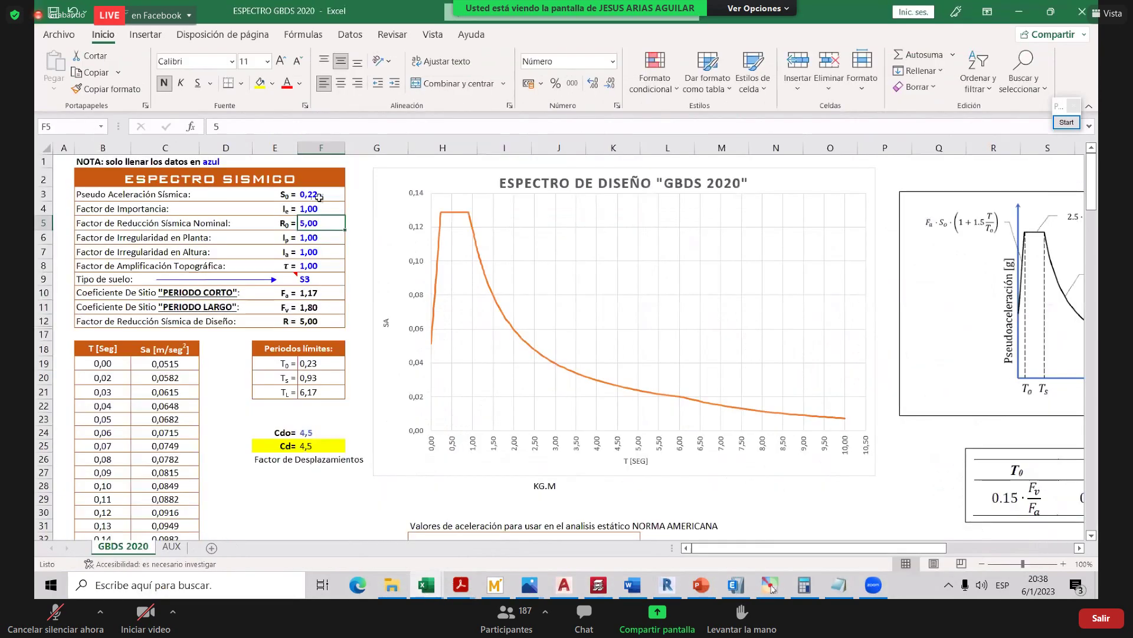
left_click(327, 198)
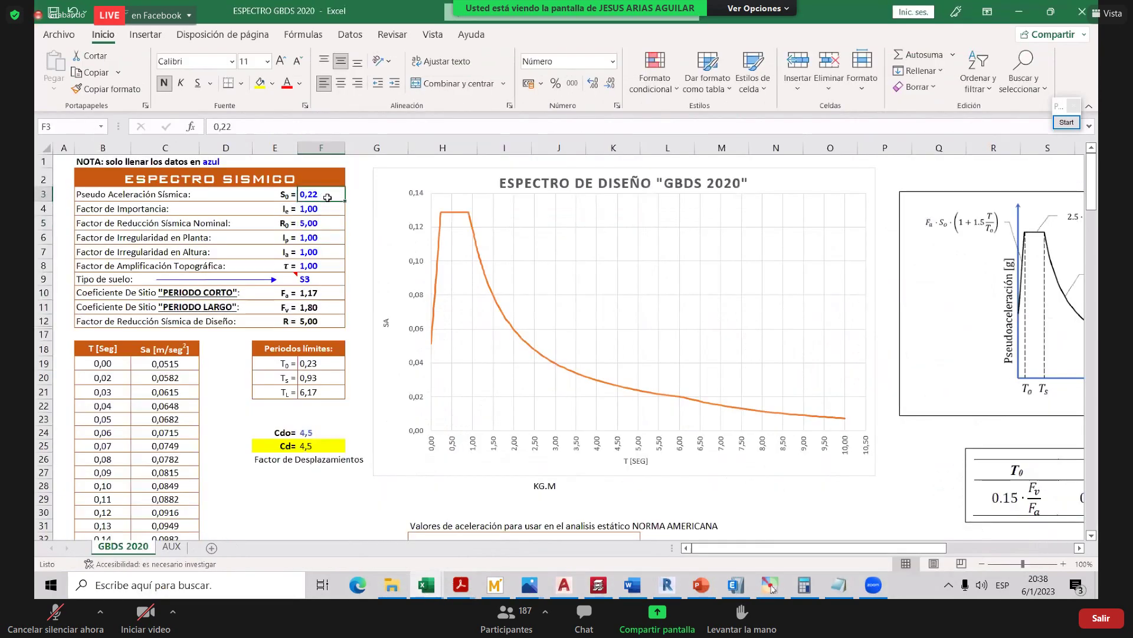
left_click(312, 278)
left_click(351, 279)
left_click(328, 309)
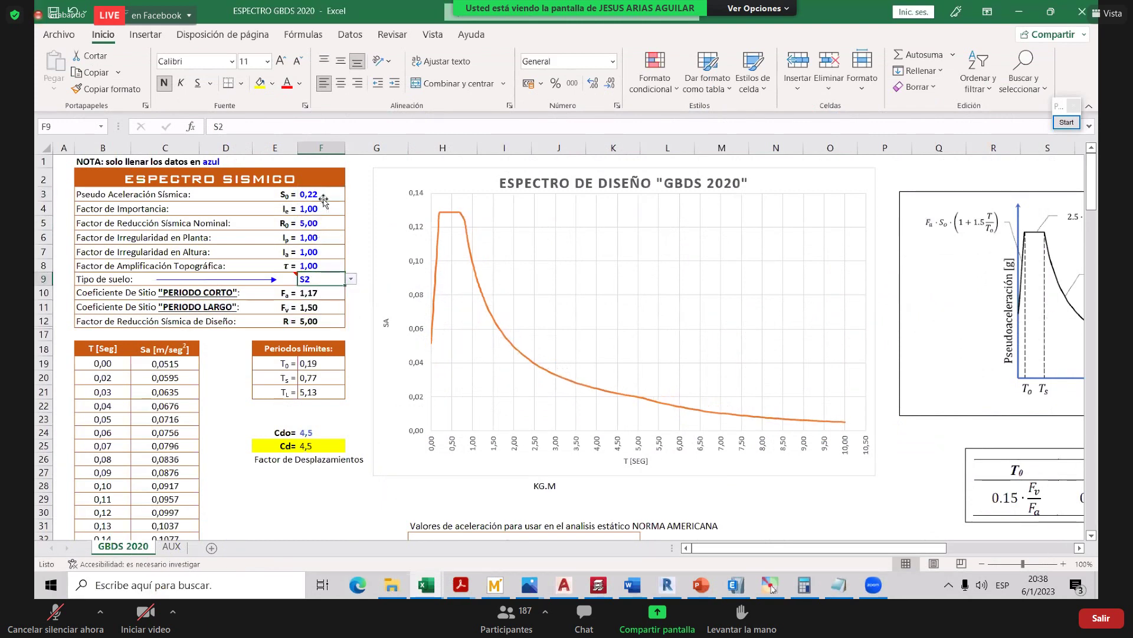
left_click(321, 195)
left_click(307, 276)
- Recheck the building category cell C6 in ESPECTRO PERU, then return to the presentation
mouse_move(422, 585)
left_click(304, 528)
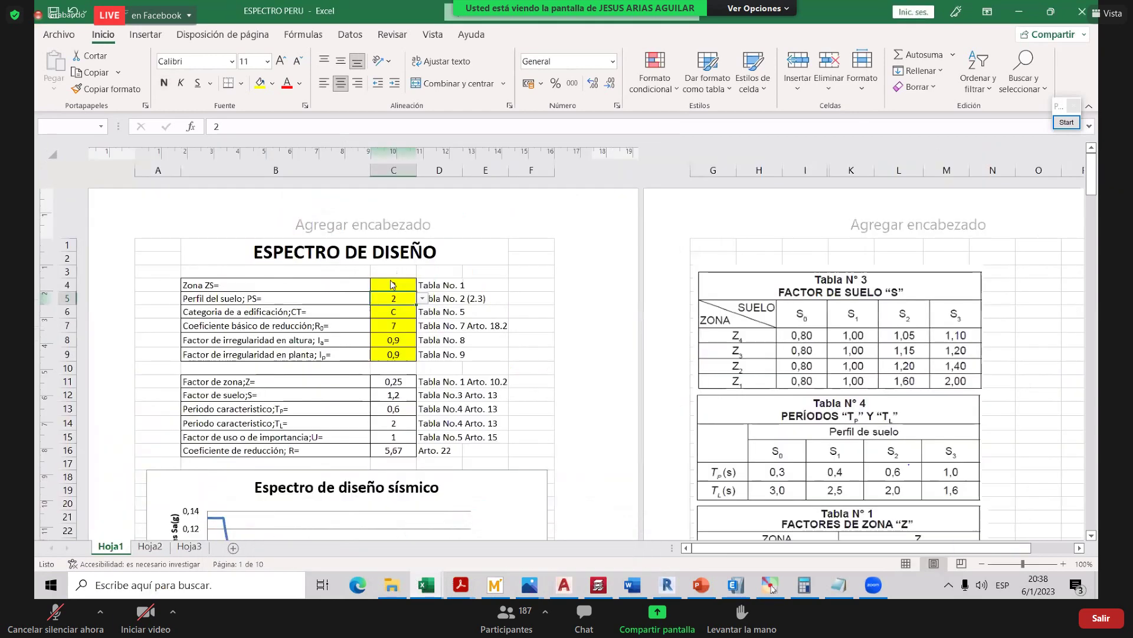
left_click(393, 311)
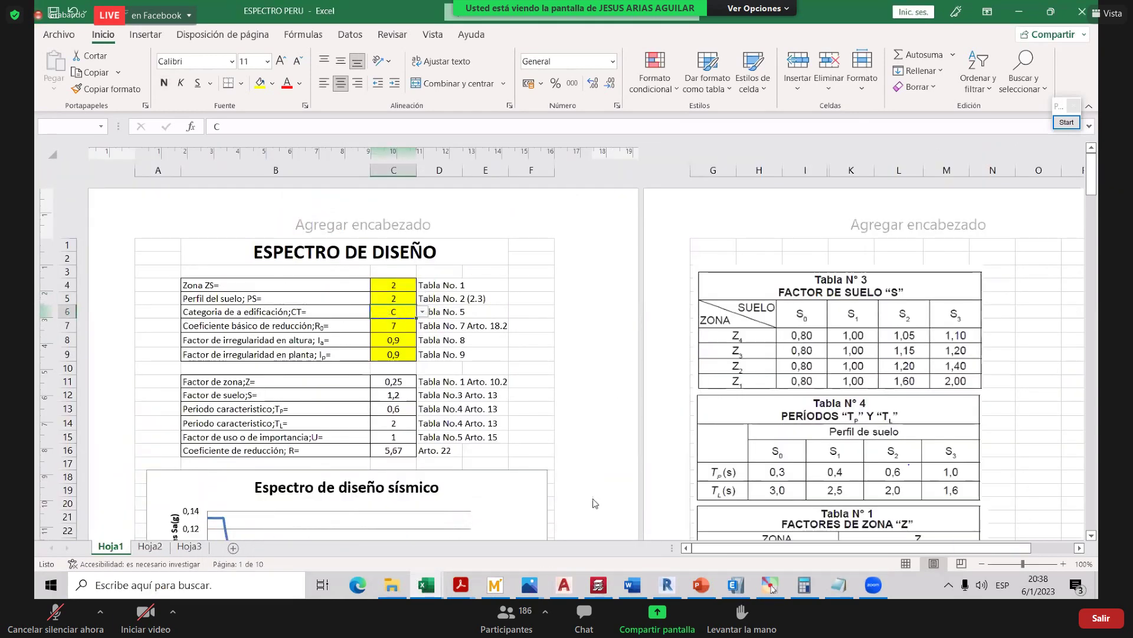
left_click(697, 584)
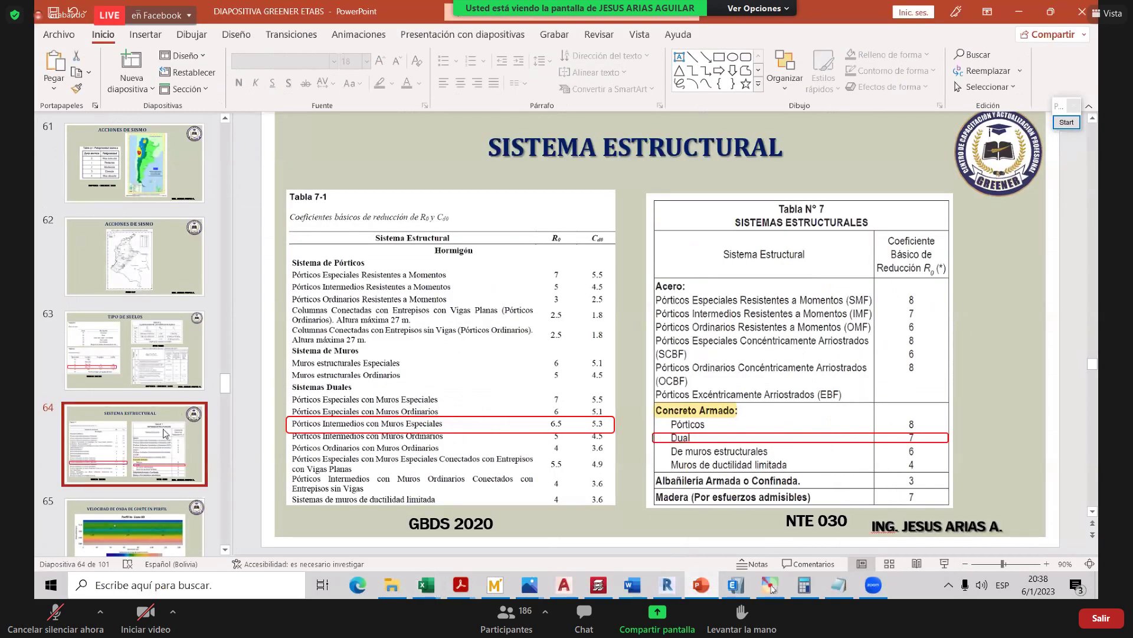
- Glance at the soil types slide, return to the structural system slide, then bring up SISMICO_2020.pdf
scroll(165, 417, "down", 1)
left_click(151, 275)
left_click(148, 365)
scroll(149, 354, "up", 4)
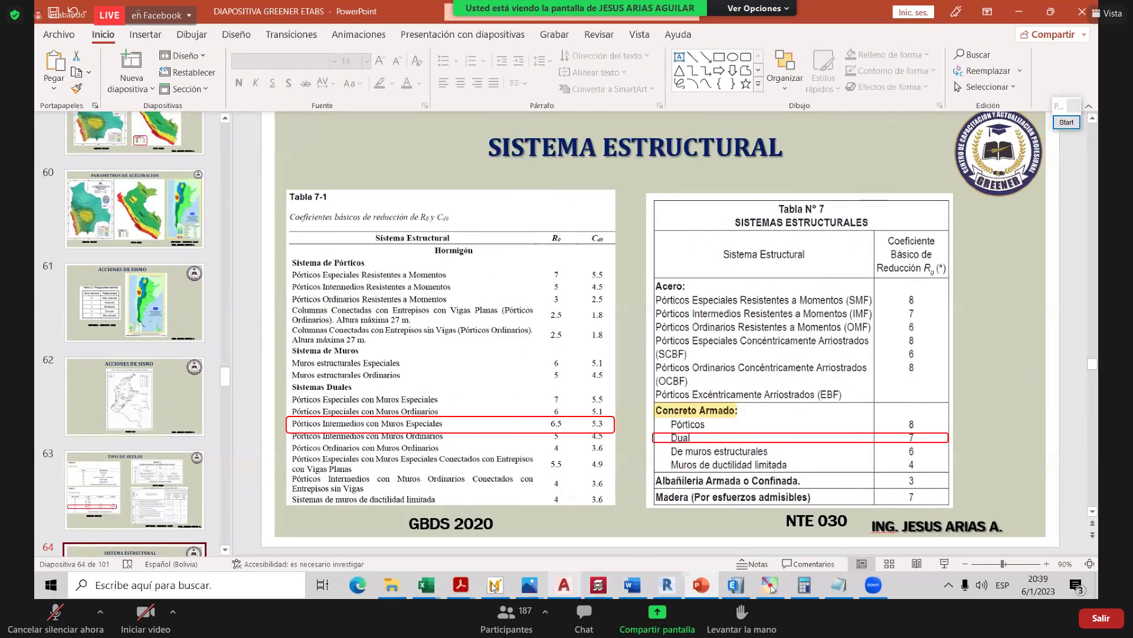
mouse_move(466, 584)
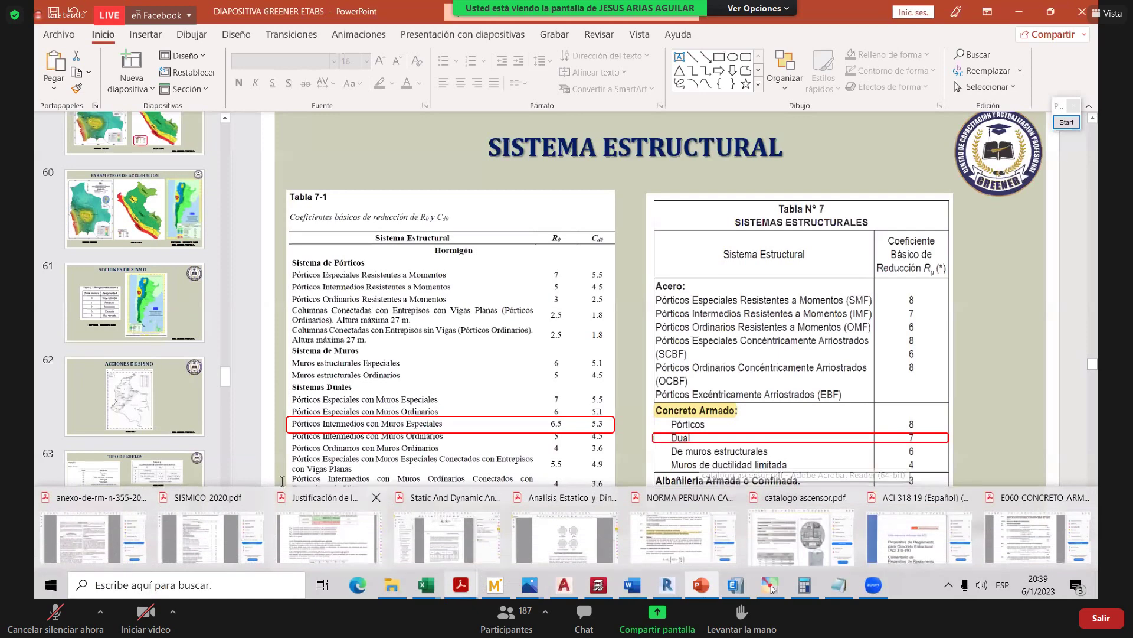
left_click(211, 534)
scroll(487, 190, "up", 10)
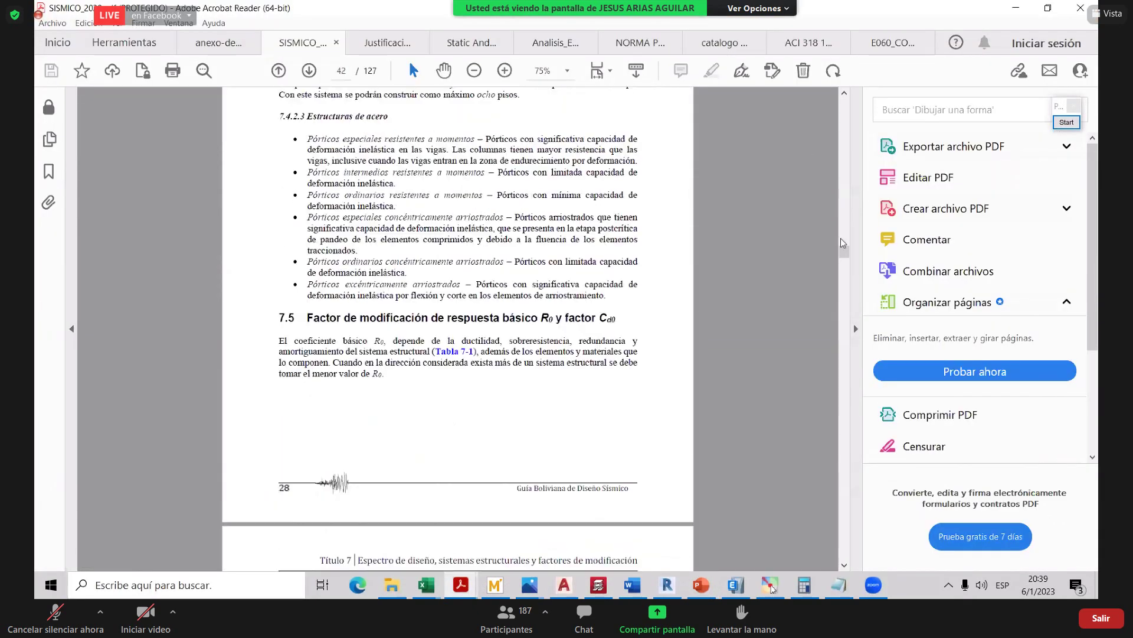
- Switch to the anexo-de-rm-n-355-2018 norm PDF and scroll to page 6
left_click_drag(845, 250, 849, 189)
scroll(538, 204, "up", 15)
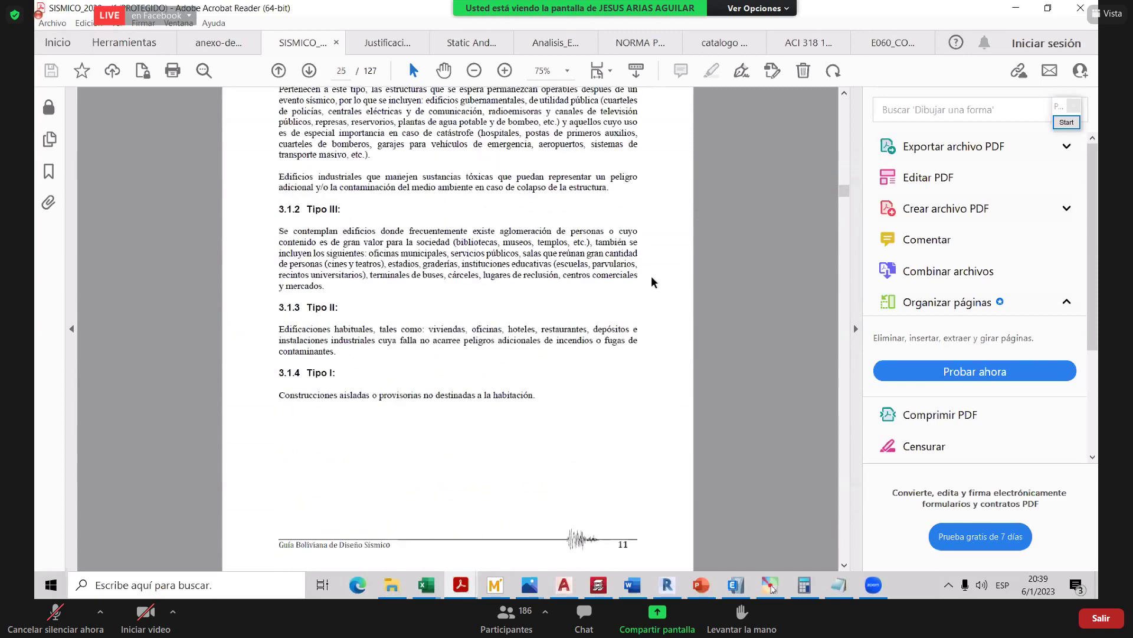
left_click(231, 46)
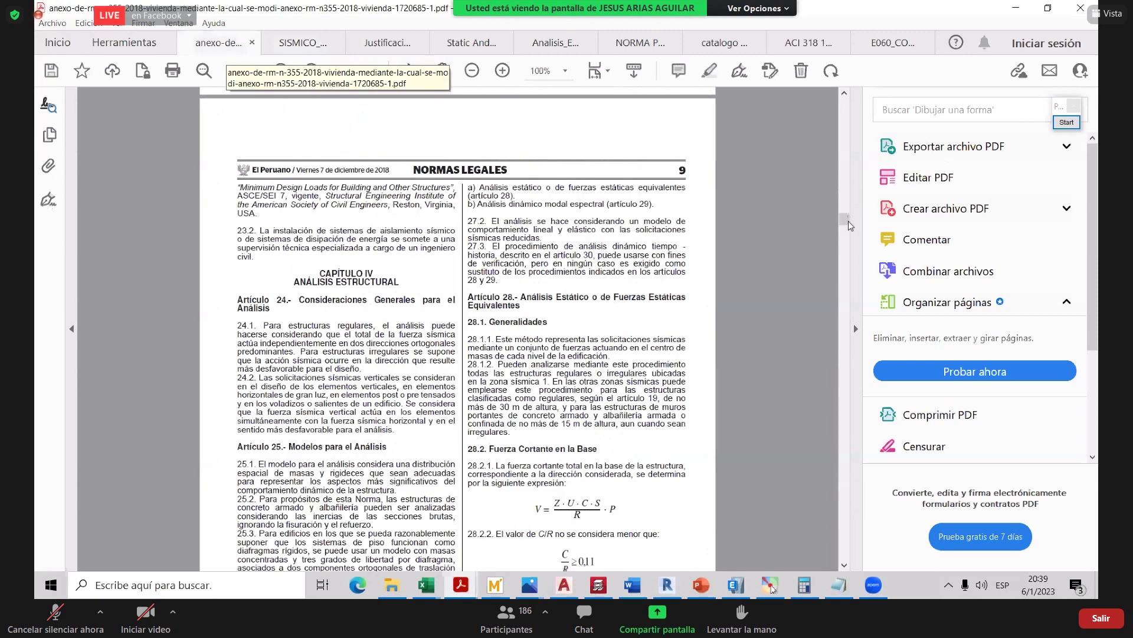
scroll(855, 307, "down", 15)
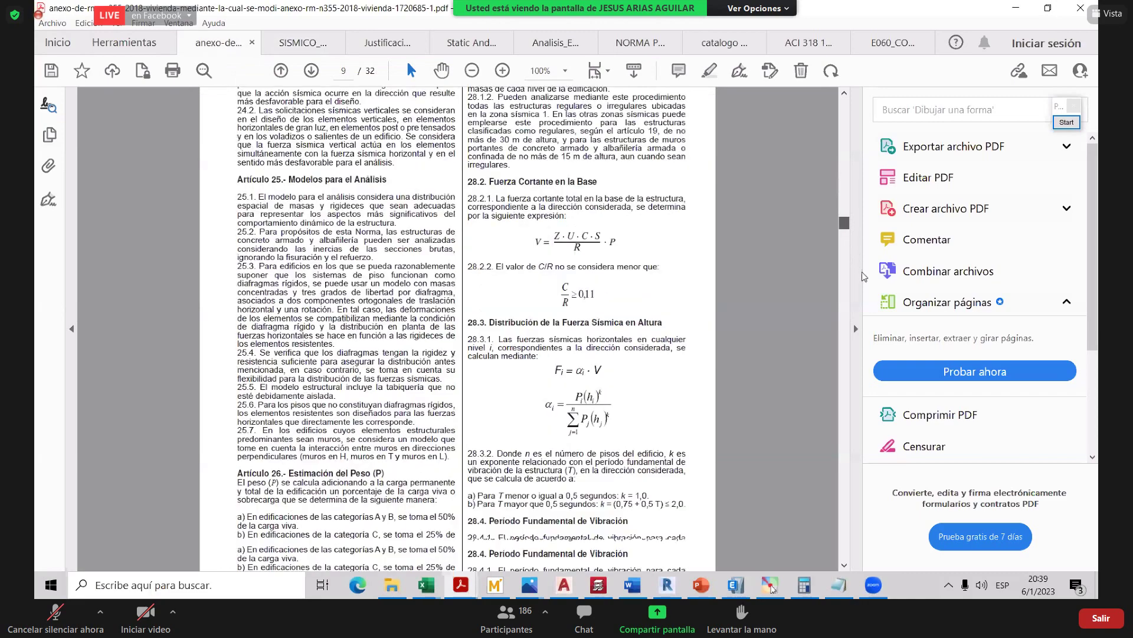
scroll(854, 323, "down", 20)
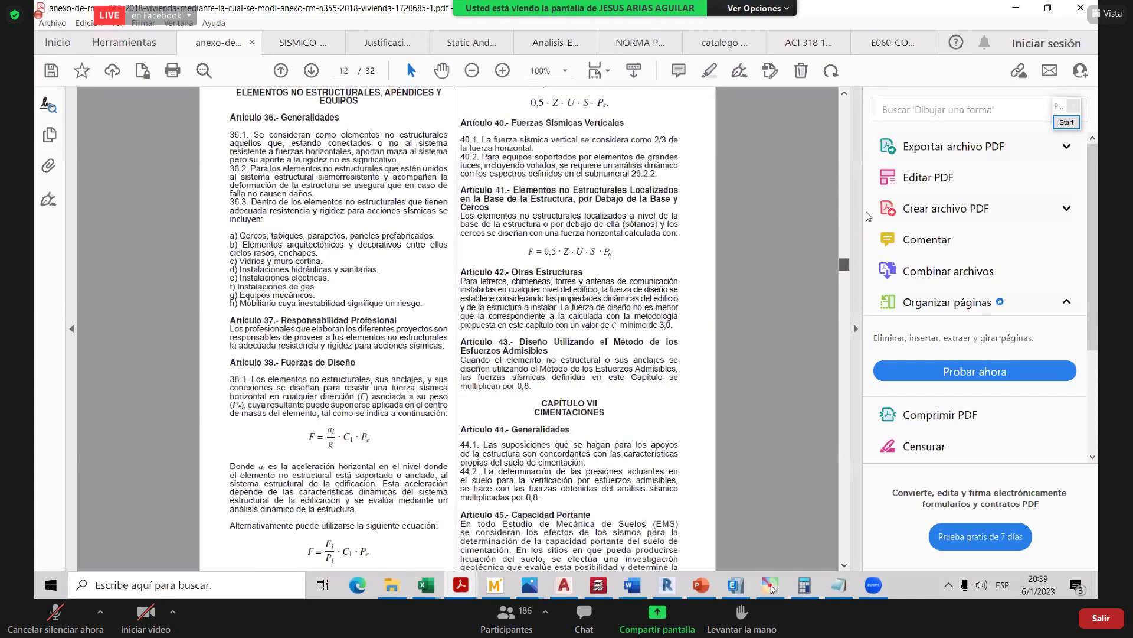
scroll(869, 204, "up", 20)
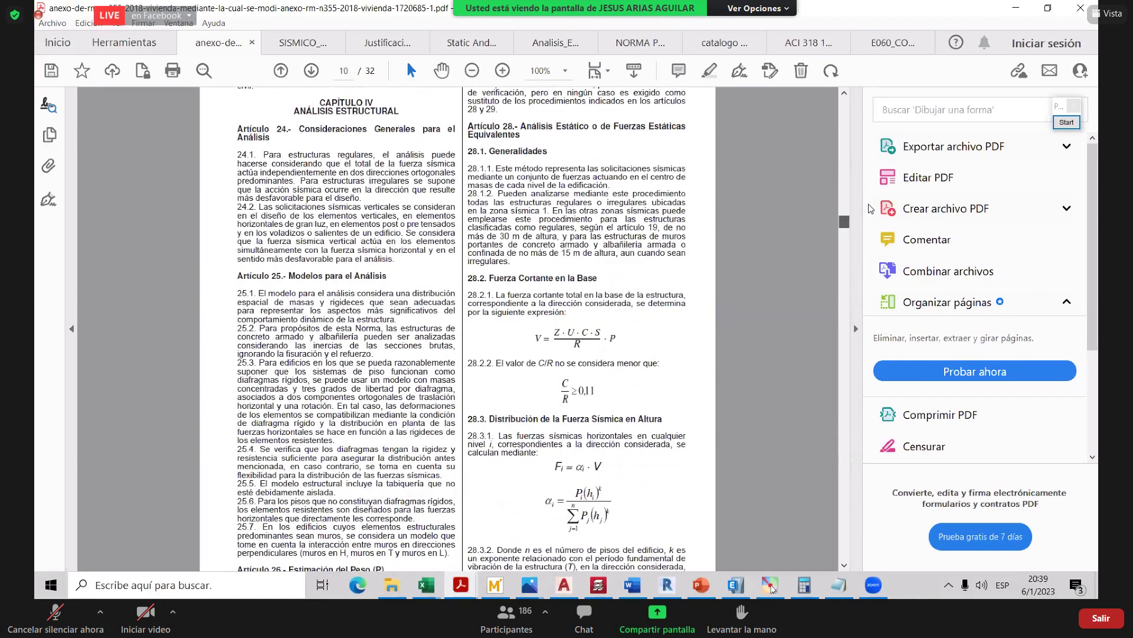
scroll(871, 208, "down", 3)
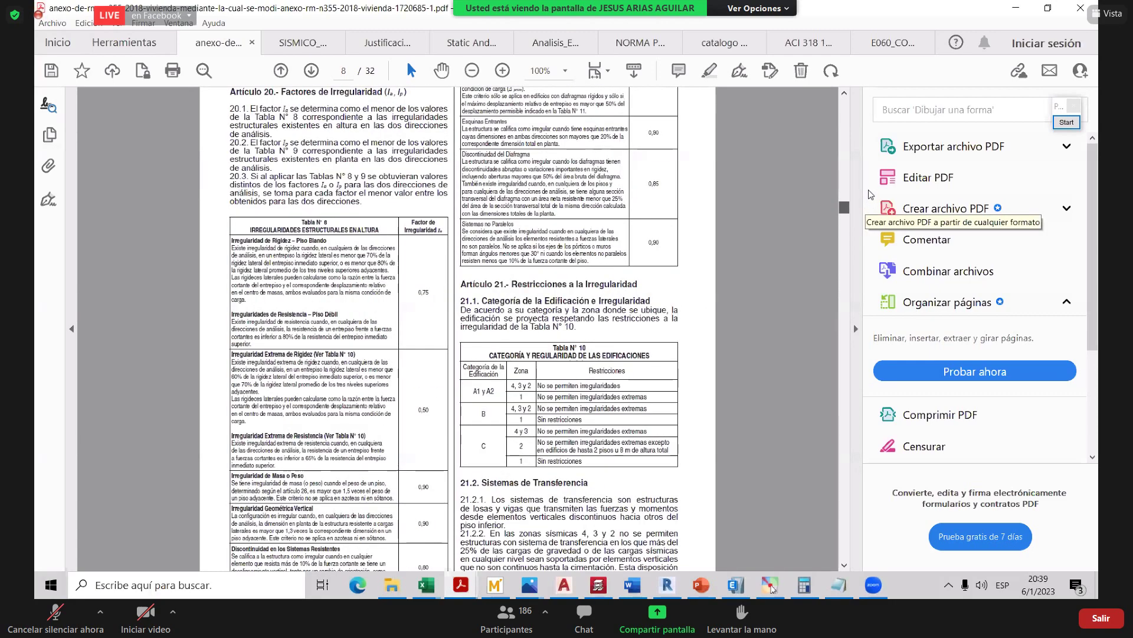
scroll(872, 188, "up", 6)
scroll(871, 188, "up", 10)
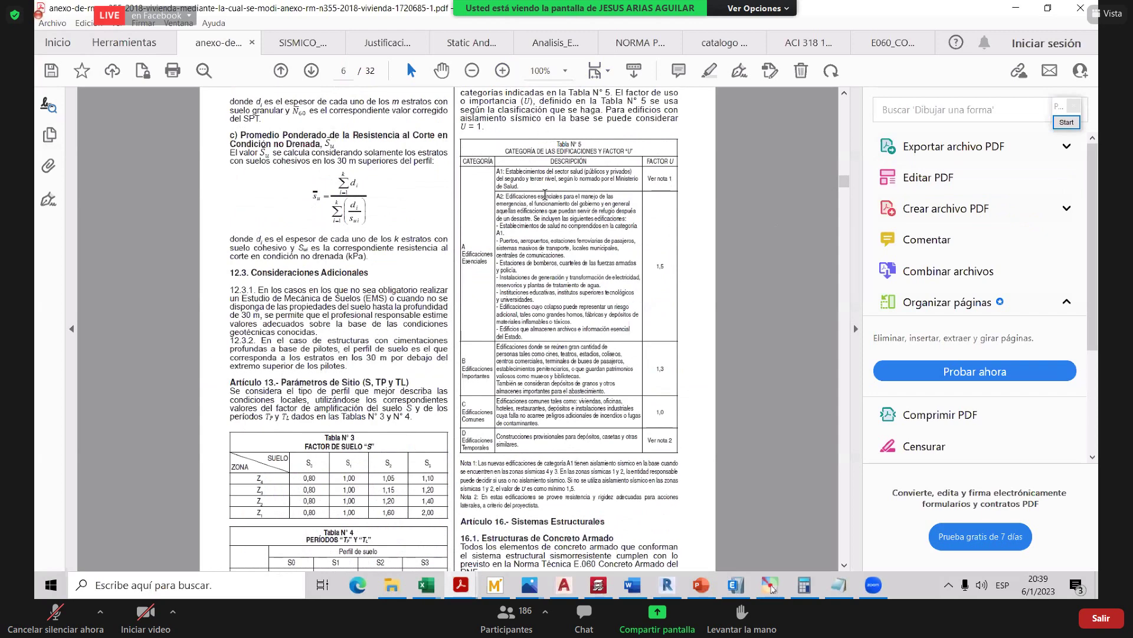
- Zoom in to 148% and bring Tabla N° 5 on building categories and factor U into view
left_click(503, 70)
left_click(502, 71)
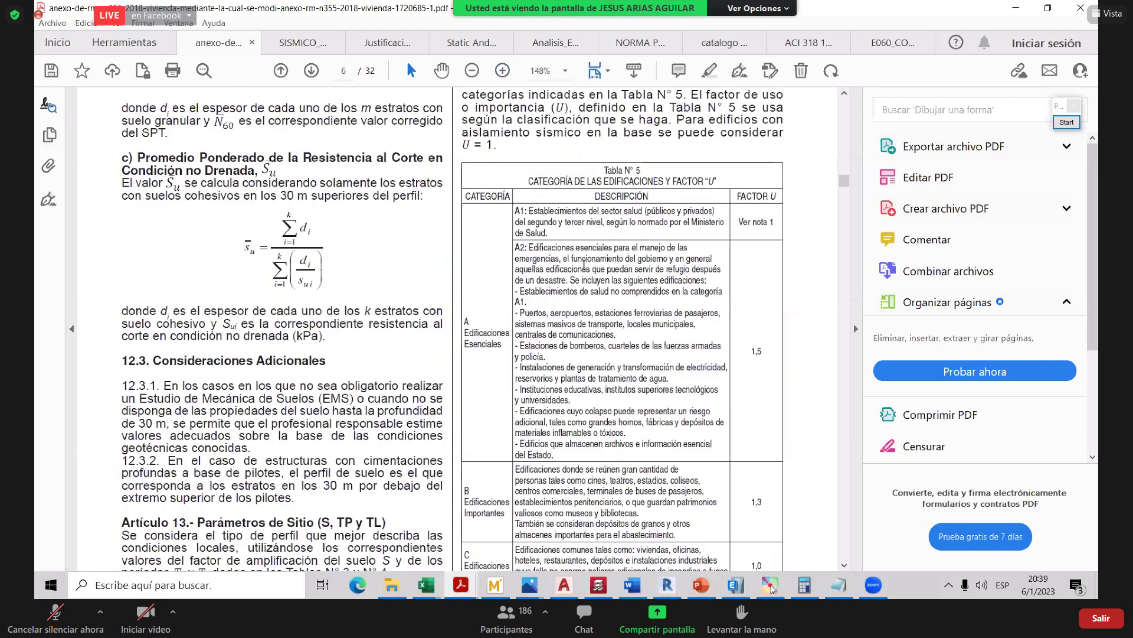
scroll(584, 265, "down", 3)
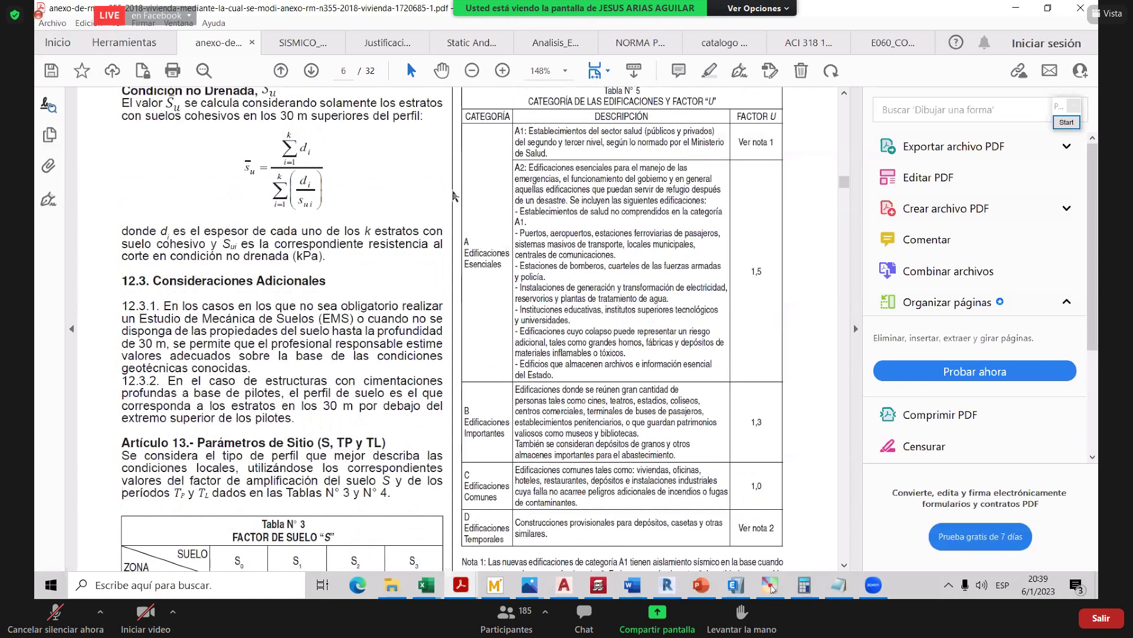
- Return to SISMICO_2020 and adjust the zoom on the importance-factor section
left_click(307, 53)
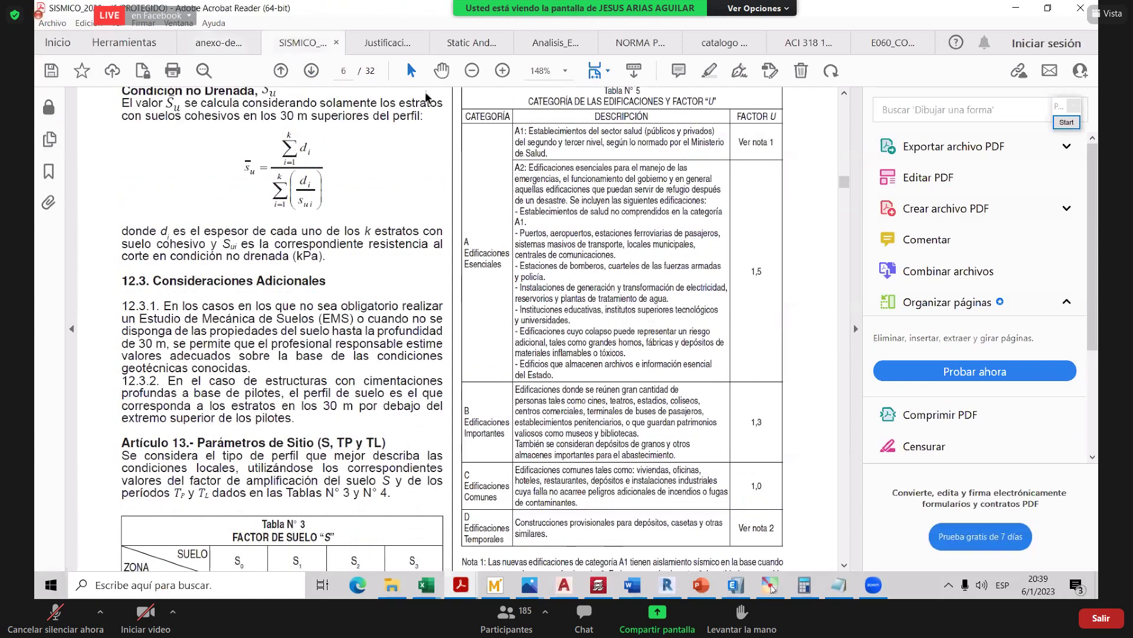
scroll(369, 269, "down", 1)
scroll(369, 269, "down", 1)
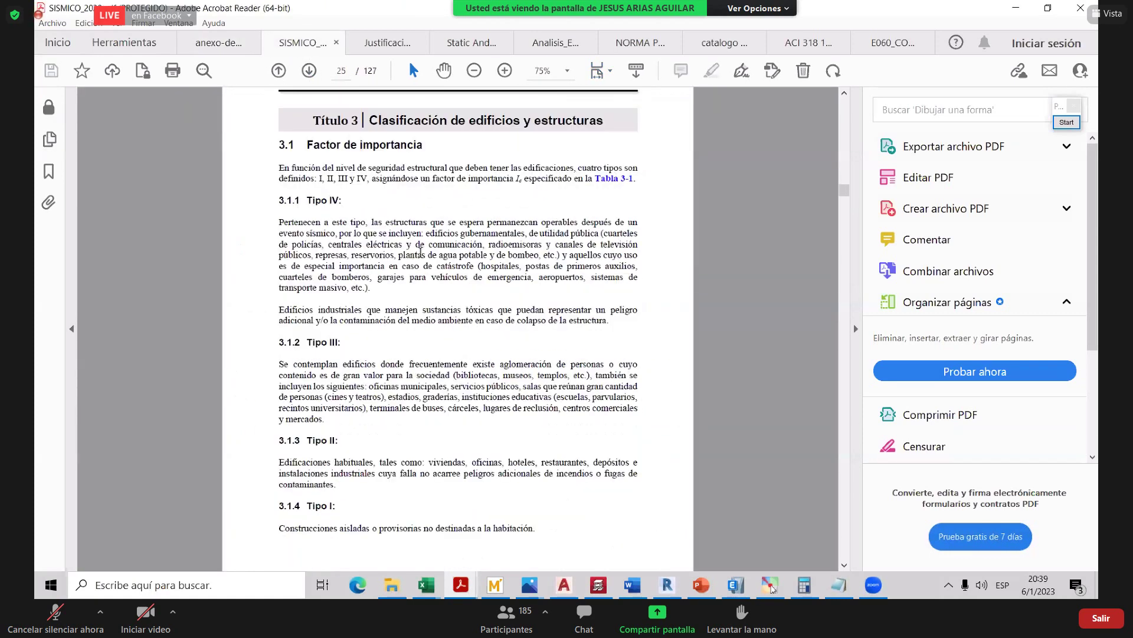
left_click(505, 75)
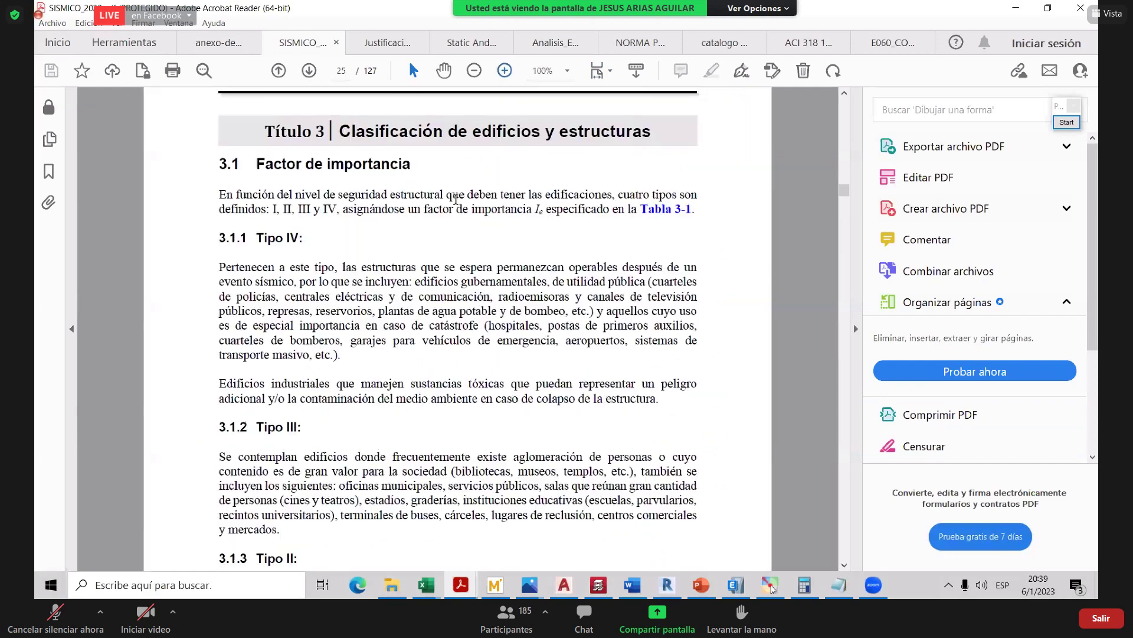
scroll(603, 184, "down", 1)
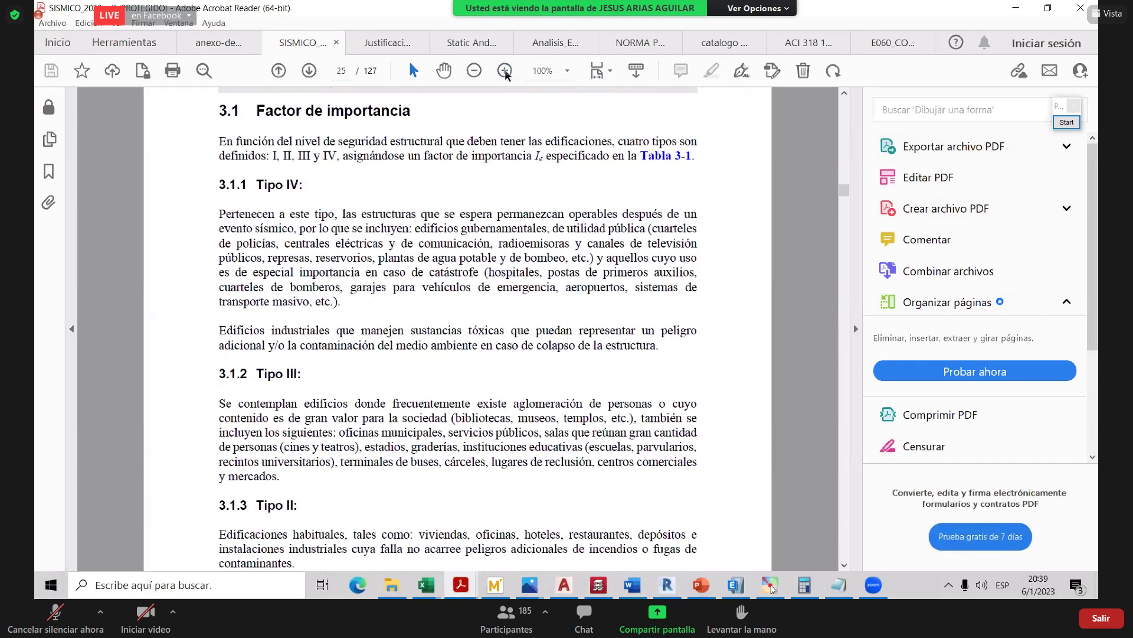
left_click(475, 71)
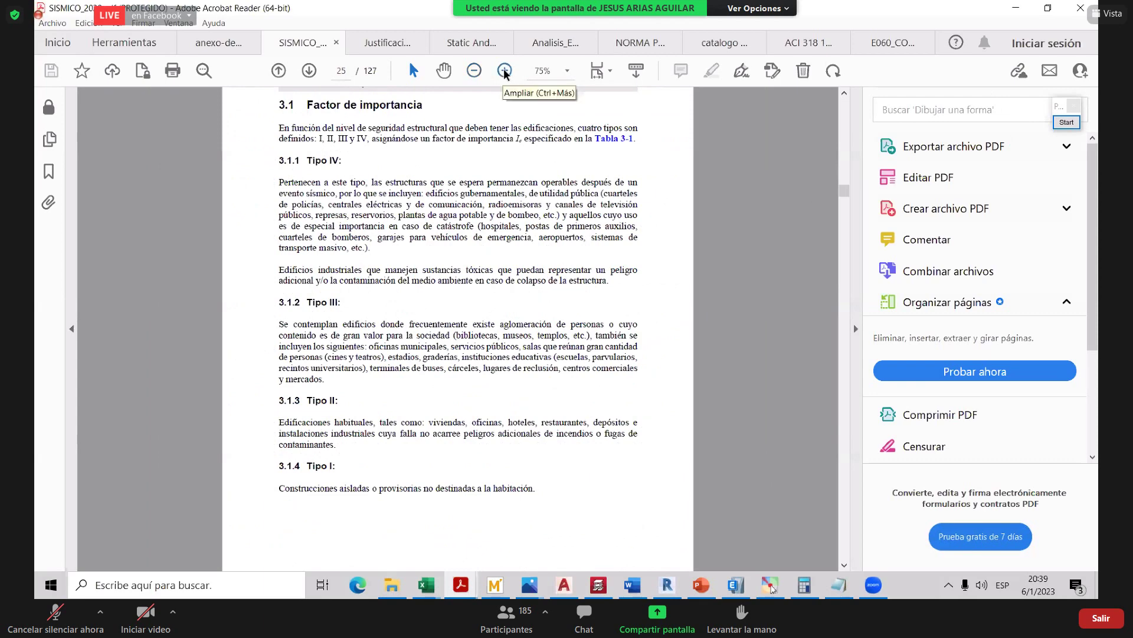
- Underline Tipo IV and its examples: hospitales, postas de primeros auxilios, cuarteles, aeropuertos, transporte masivo
left_click(1067, 123)
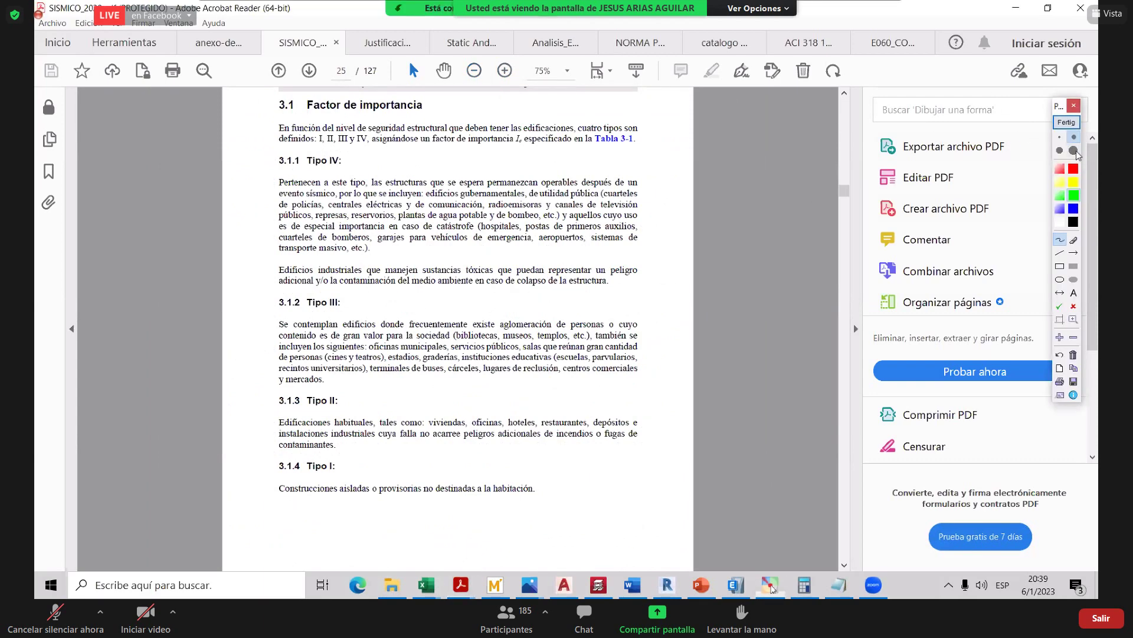
left_click_drag(307, 170, 342, 167)
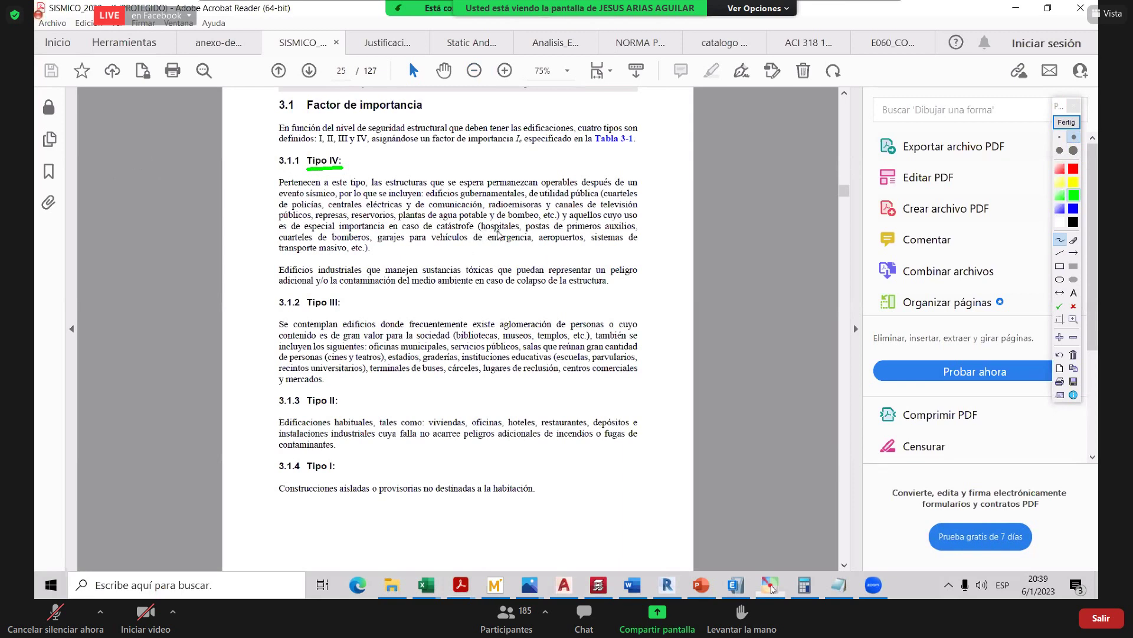
left_click_drag(481, 232, 522, 231)
left_click_drag(544, 233, 645, 232)
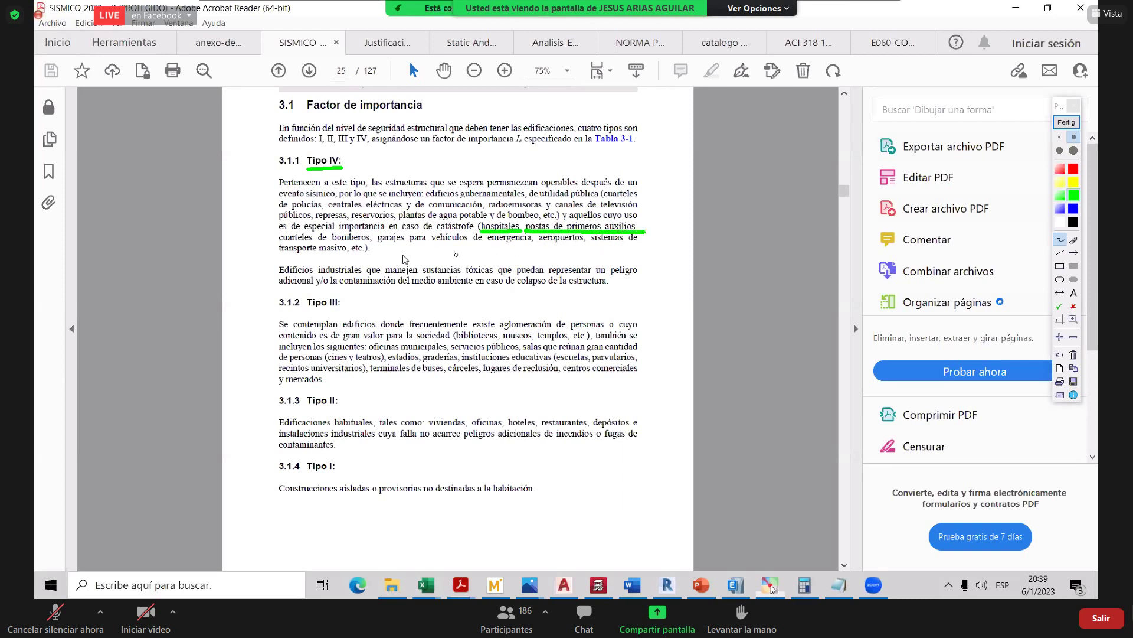
left_click_drag(284, 241, 362, 242)
left_click_drag(542, 247, 654, 244)
left_click_drag(287, 256, 347, 254)
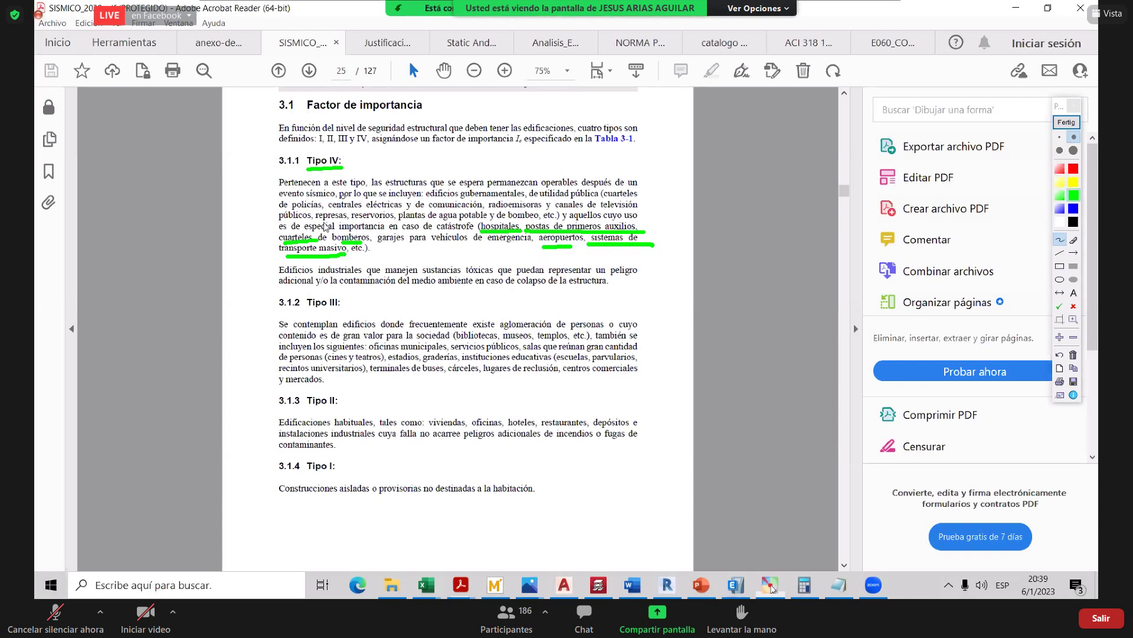
mouse_move(315, 288)
left_mouse_down()
mouse_move(300, 286)
mouse_move(248, 354)
mouse_move(283, 394)
mouse_move(461, 387)
left_mouse_up()
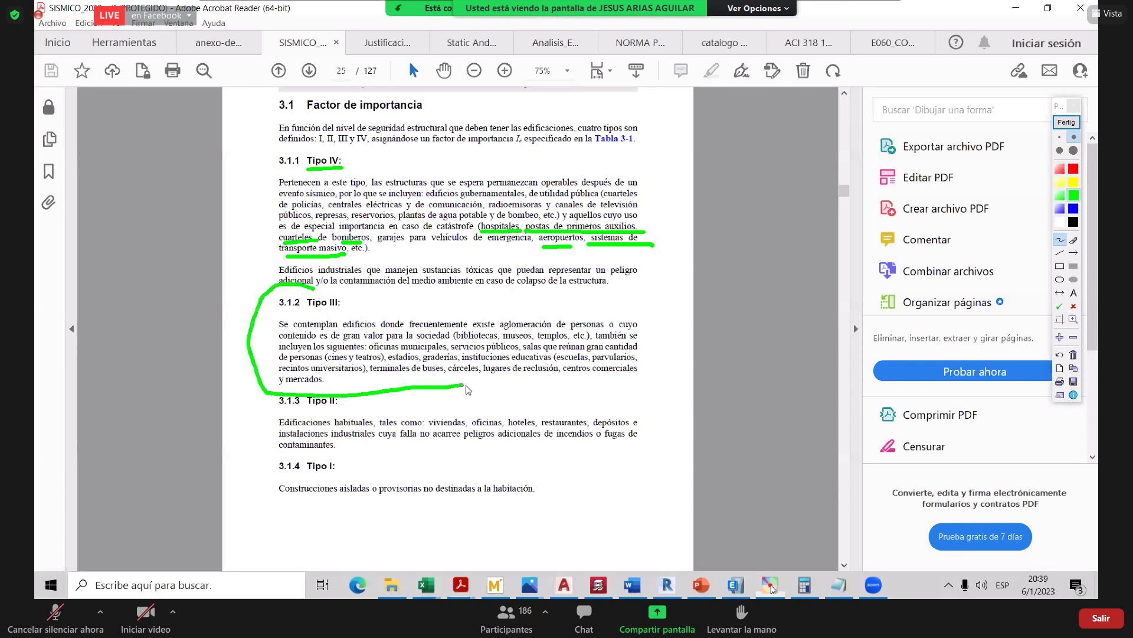
- Clear the marks, then underline escuelas, universitarios and terminales among the Tipo III examples
left_click(1066, 122)
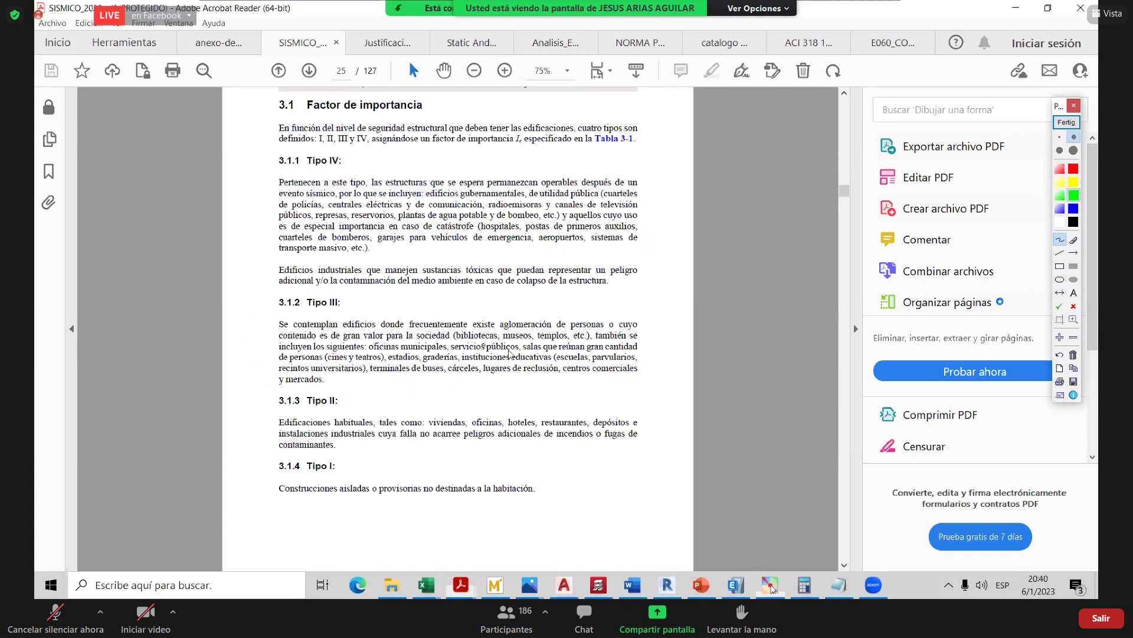
left_click_drag(556, 361, 618, 358)
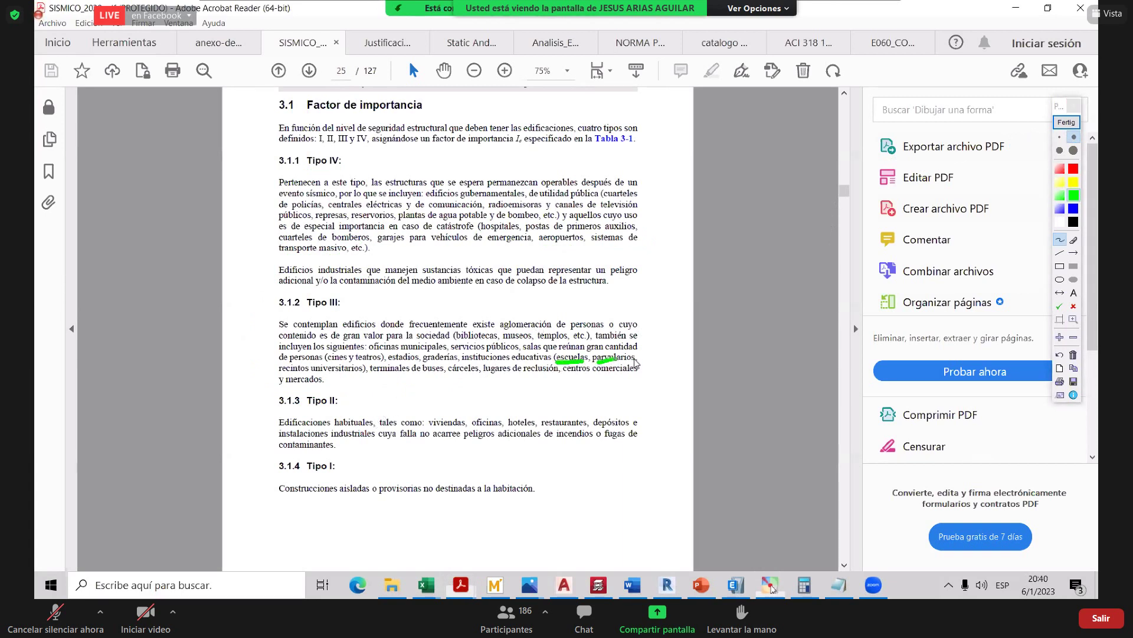
left_click_drag(311, 373, 477, 380)
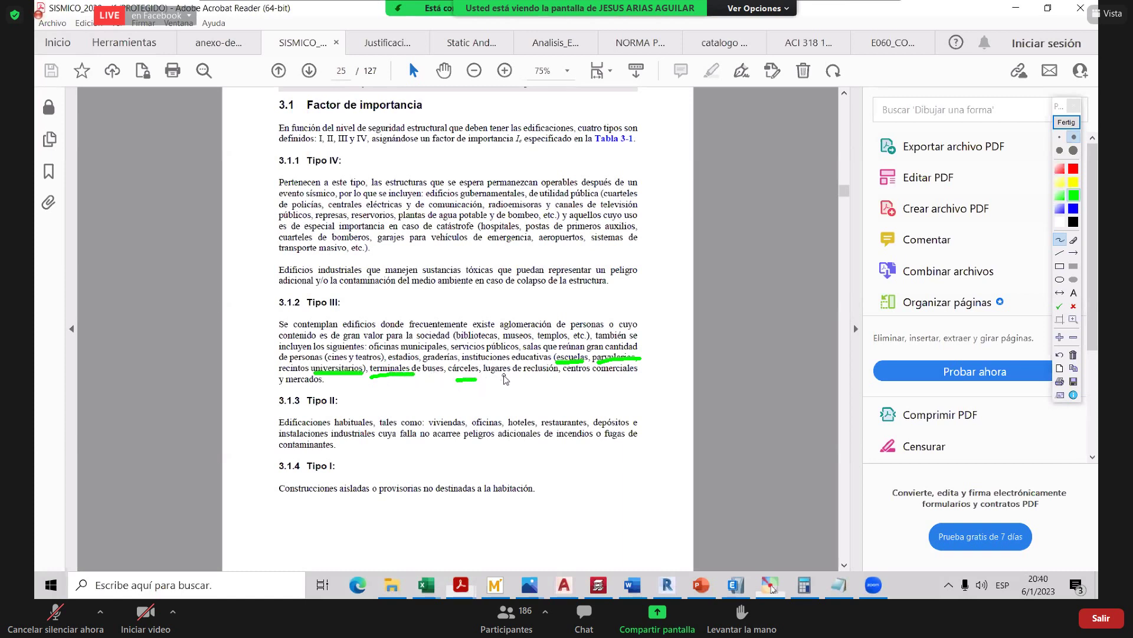
left_click(1066, 123)
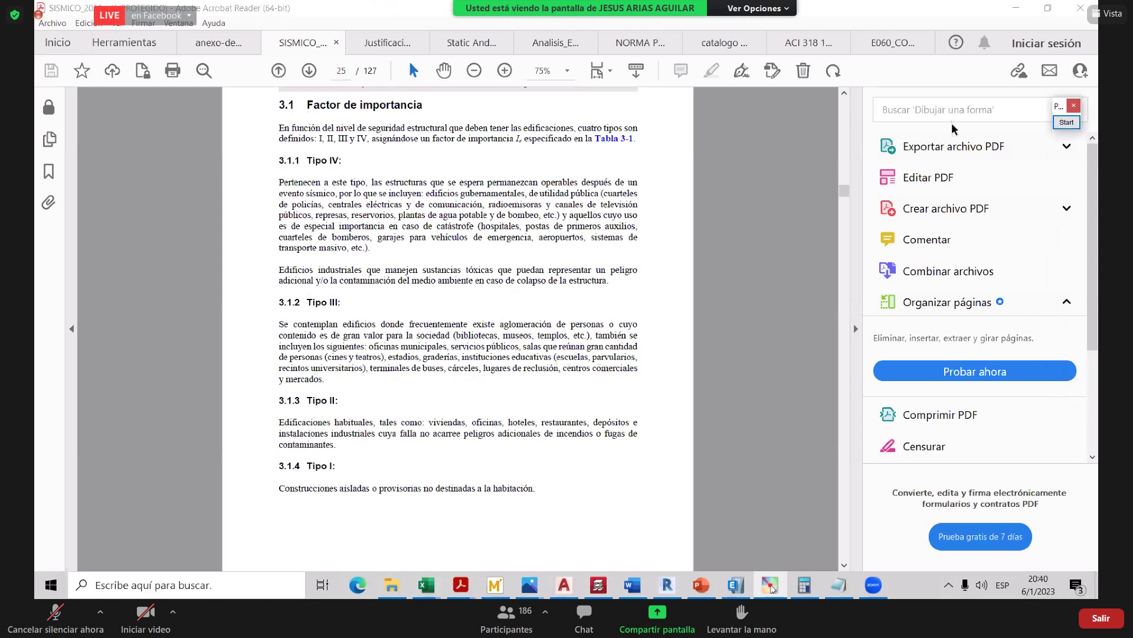
- Circle the 3.1.1 Tipo IV heading, sketch a note 'A' beside the page, then clear it
left_click(1066, 122)
mouse_move(304, 149)
left_mouse_down()
mouse_move(280, 149)
mouse_move(360, 180)
mouse_move(316, 155)
left_mouse_up()
mouse_move(619, 210)
left_mouse_down()
mouse_move(667, 144)
mouse_move(729, 139)
mouse_move(885, 261)
left_mouse_up()
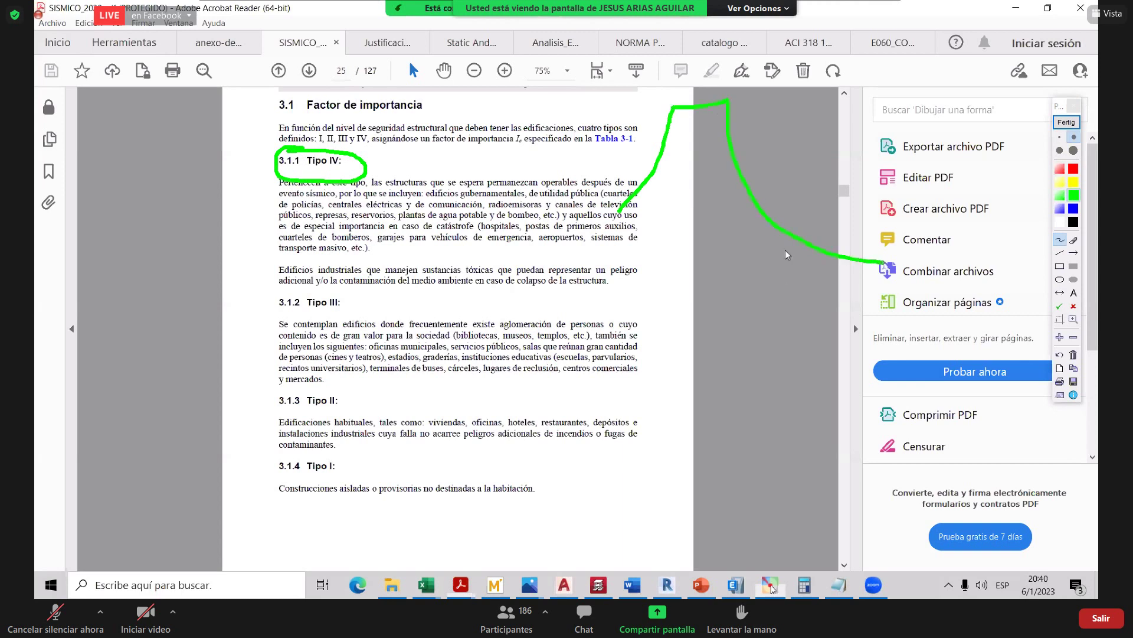
left_click_drag(772, 139, 775, 125)
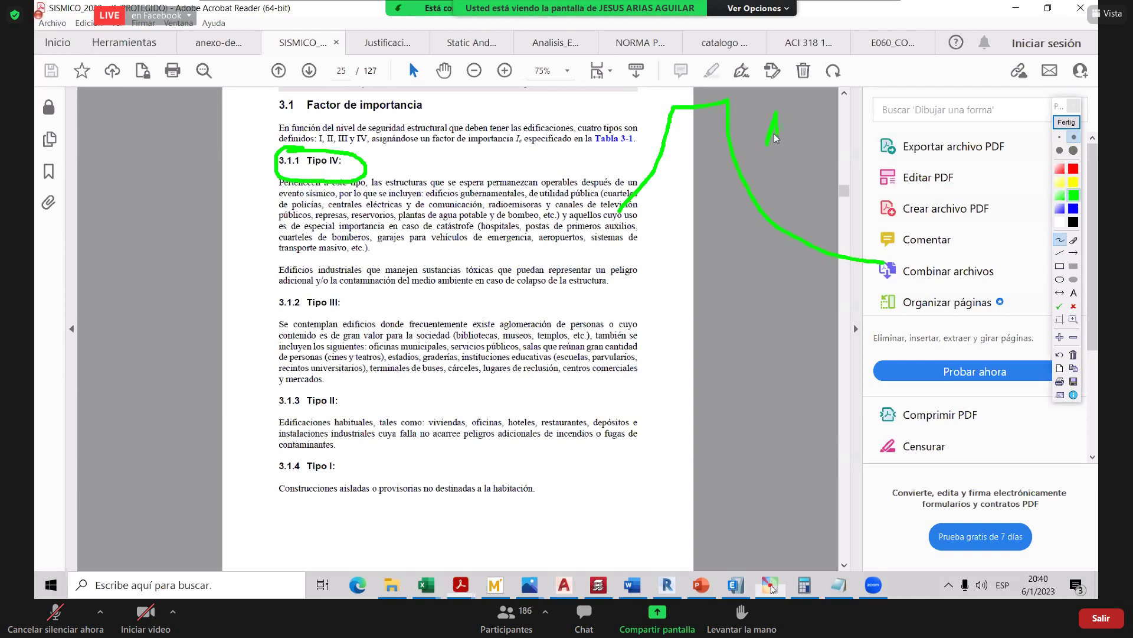
left_click_drag(787, 141, 791, 144)
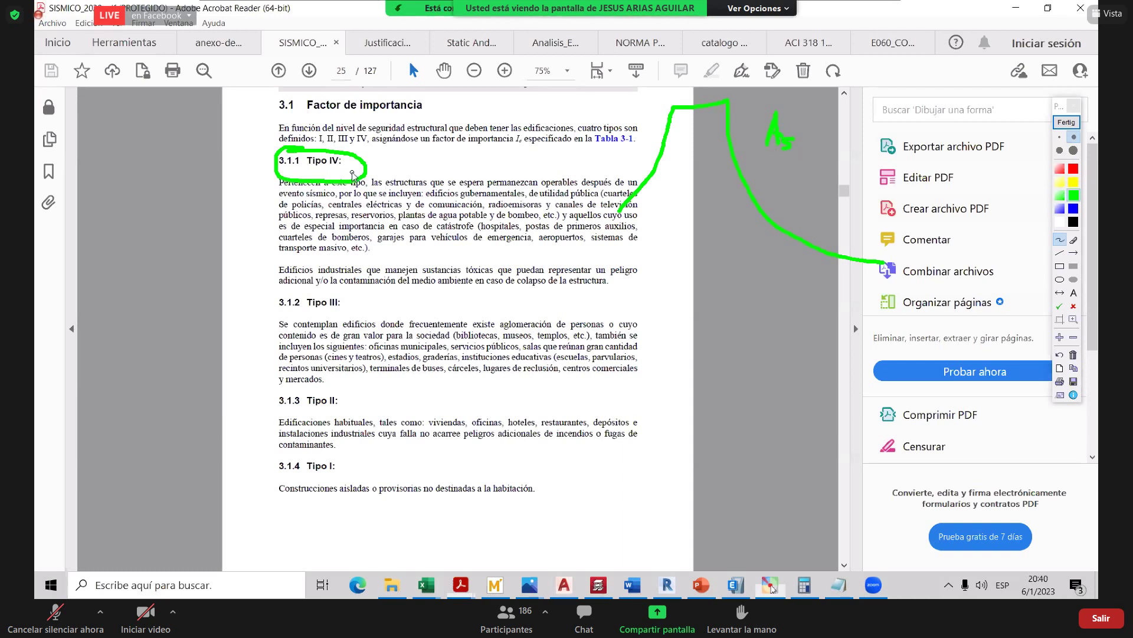
left_click(1066, 122)
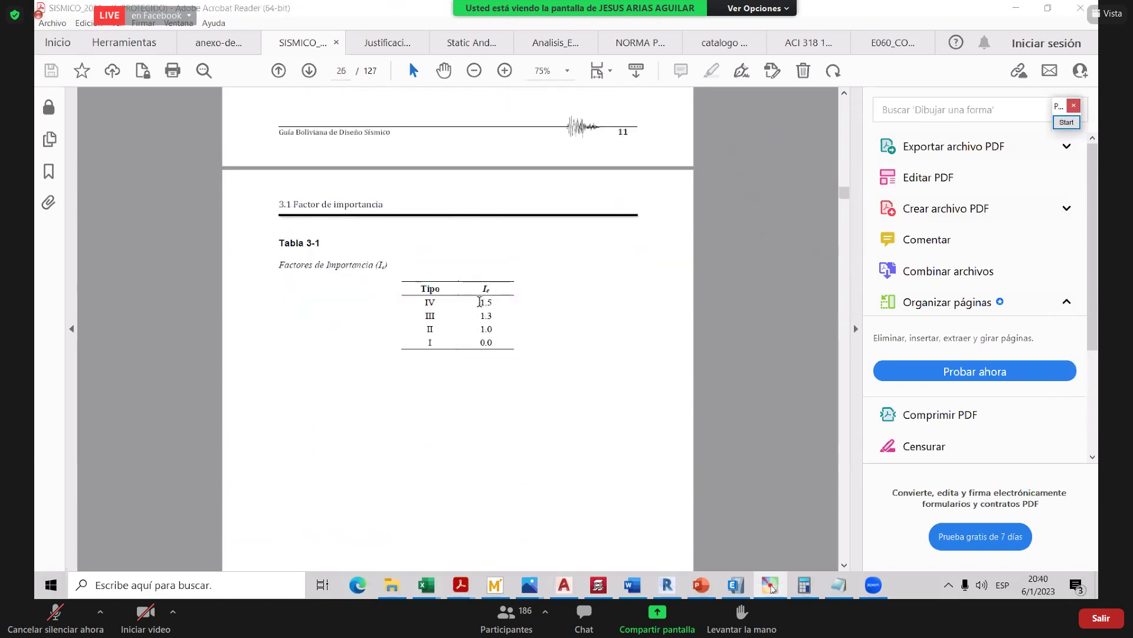
- Select Tipo IV 1.5 and Tipo III 1.3, then the matching category B factor 1,3 in the annex
double_click(484, 302)
left_click_drag(474, 317, 494, 315)
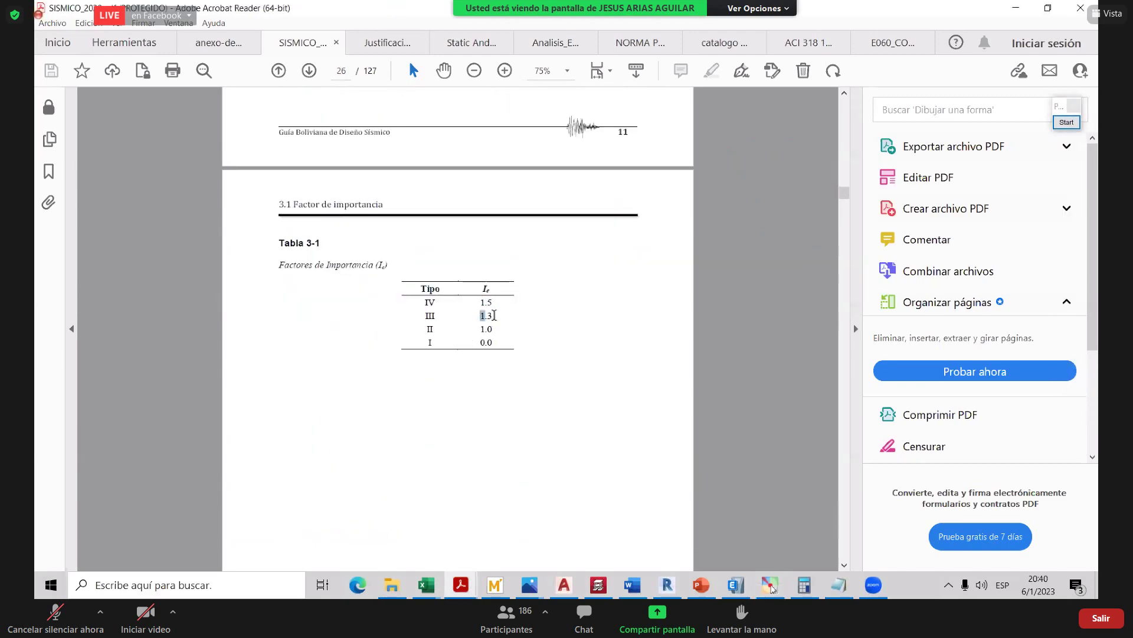
left_click(222, 46)
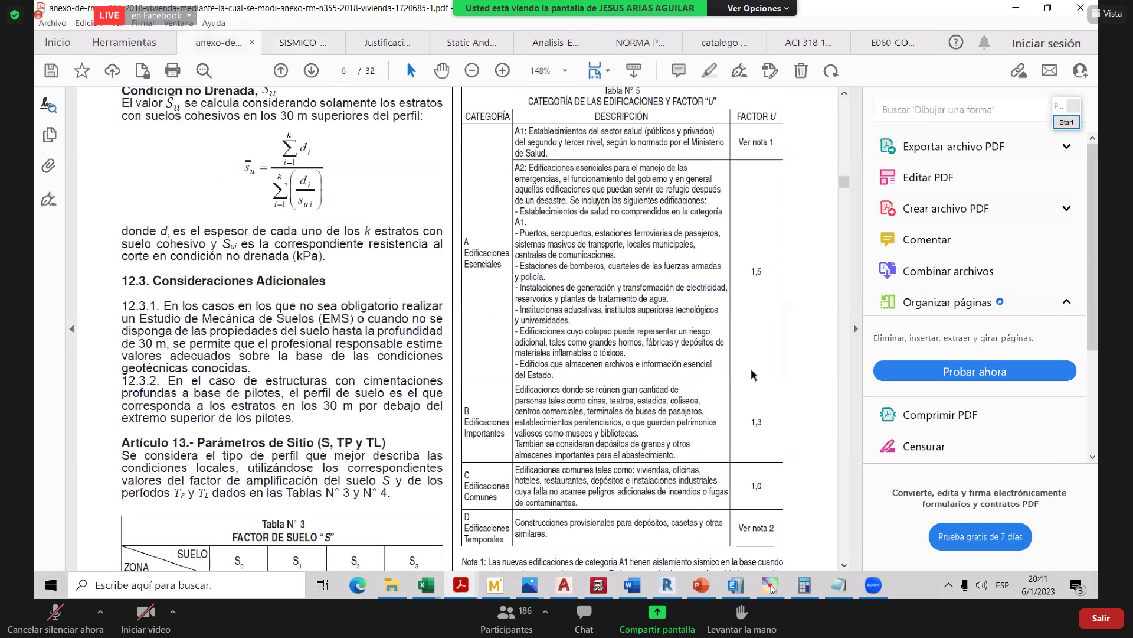
left_click_drag(751, 422, 771, 423)
left_click(306, 45)
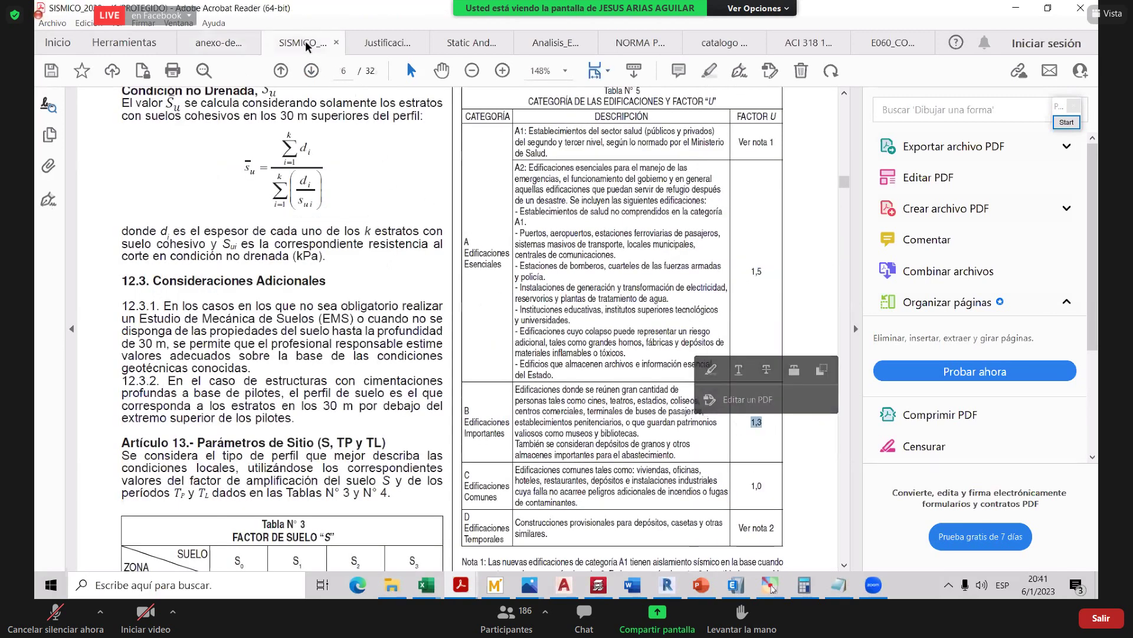
- In SISMICO_2020 at 100% zoom, select viviendas and the Tipo II factor 1.0
scroll(451, 324, "down", 1)
scroll(452, 329, "up", 6)
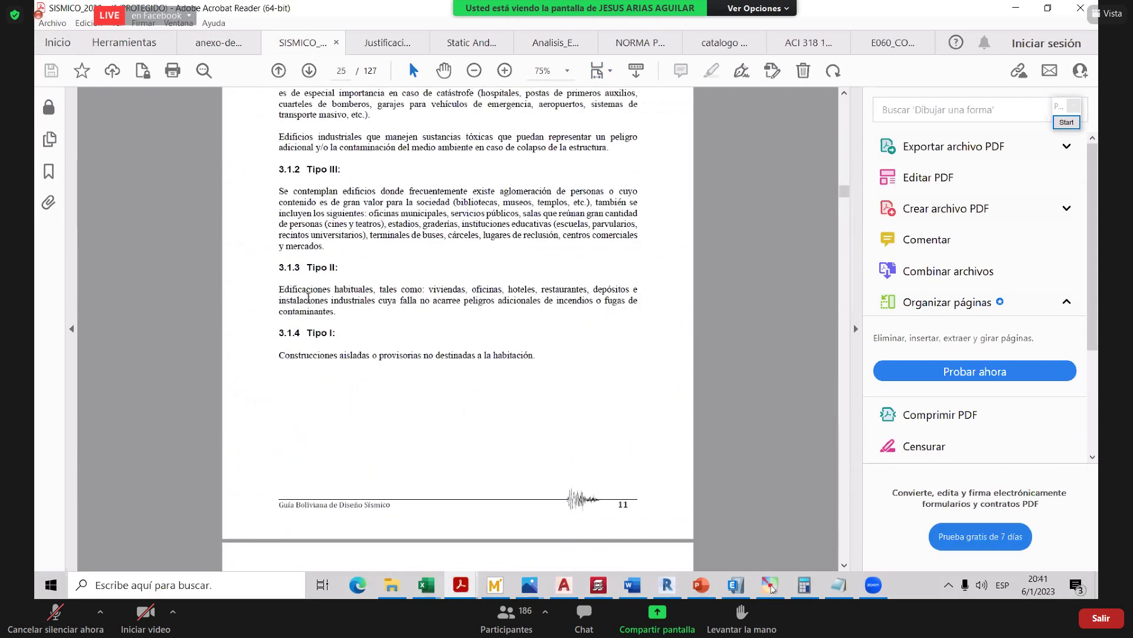
double_click(443, 290)
left_click(505, 70)
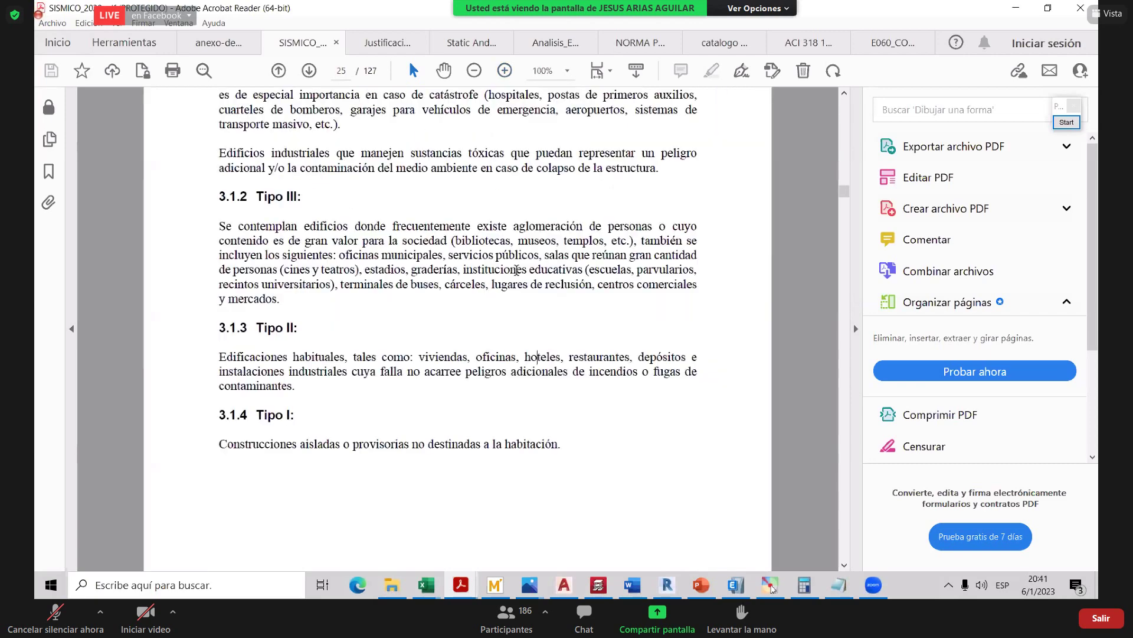
scroll(514, 266, "down", 3)
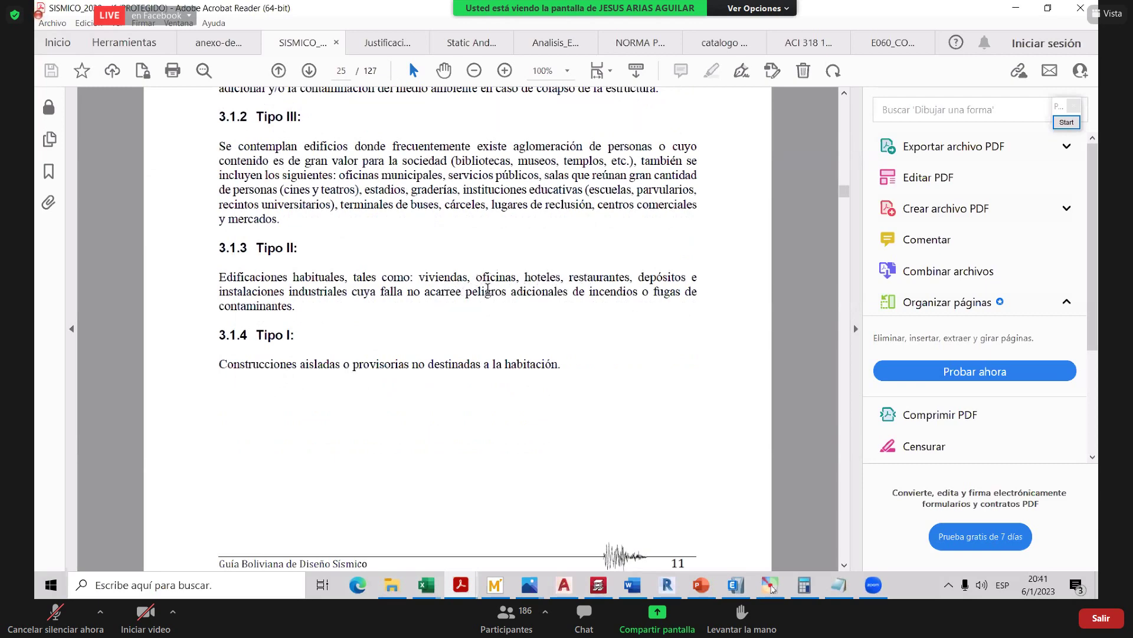
scroll(287, 277, "down", 20)
scroll(356, 263, "up", 5)
scroll(429, 249, "up", 10)
left_click_drag(289, 195, 307, 192)
scroll(442, 311, "down", 10)
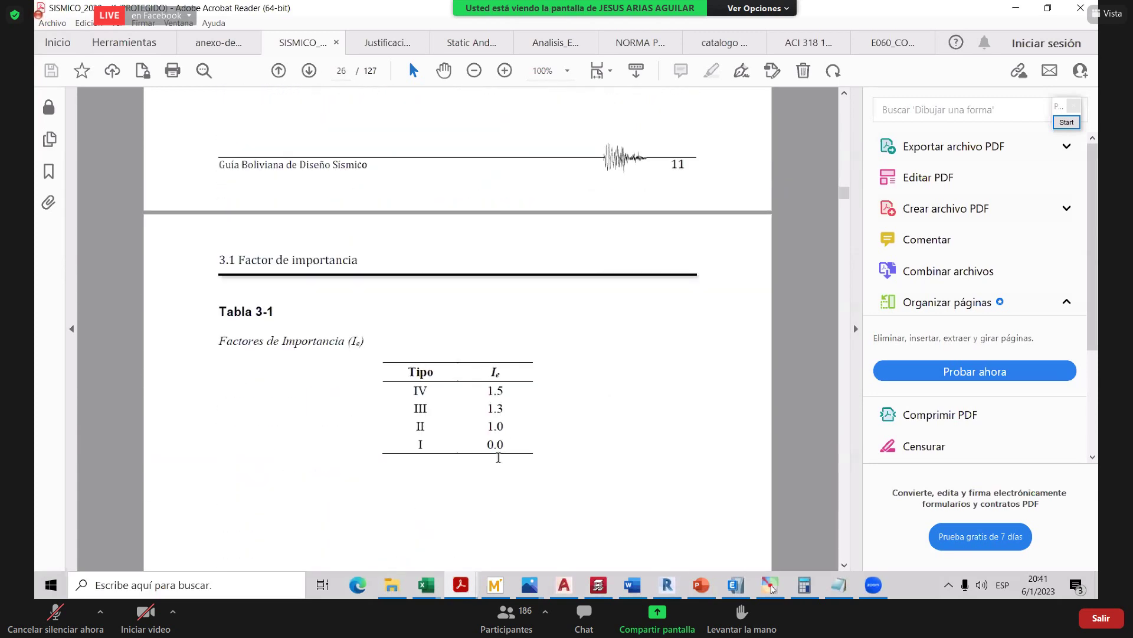
left_click_drag(482, 430, 516, 420)
- In the annex, select viviendas, oficinas, factor 1,0 and the C Edificaciones Comunes label
left_click(231, 47)
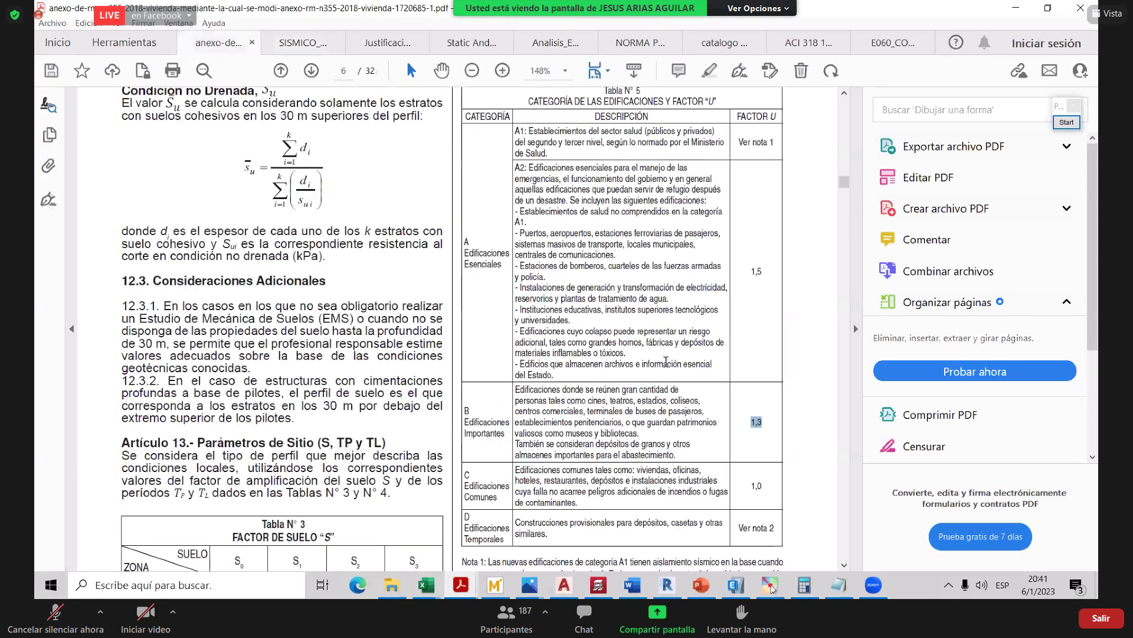
scroll(657, 338, "down", 1)
double_click(654, 337)
double_click(688, 337)
double_click(757, 353)
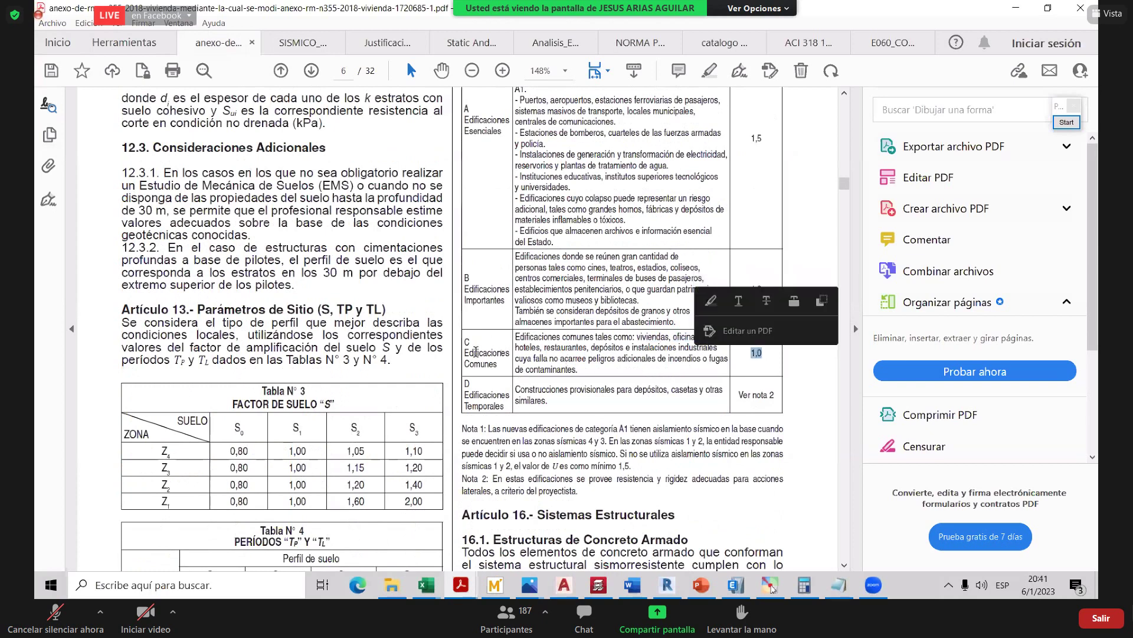
left_click_drag(462, 347, 509, 355)
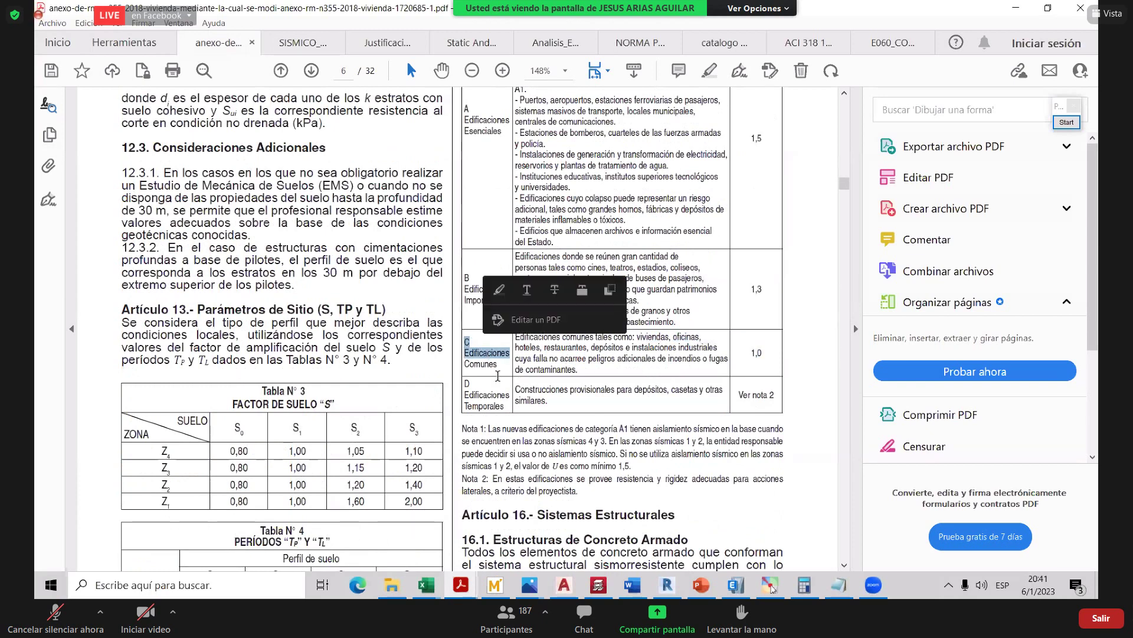
- In ESPECTRO PERU, keep building category C in C6 and inspect the importance factor formula in C15
left_click(438, 588)
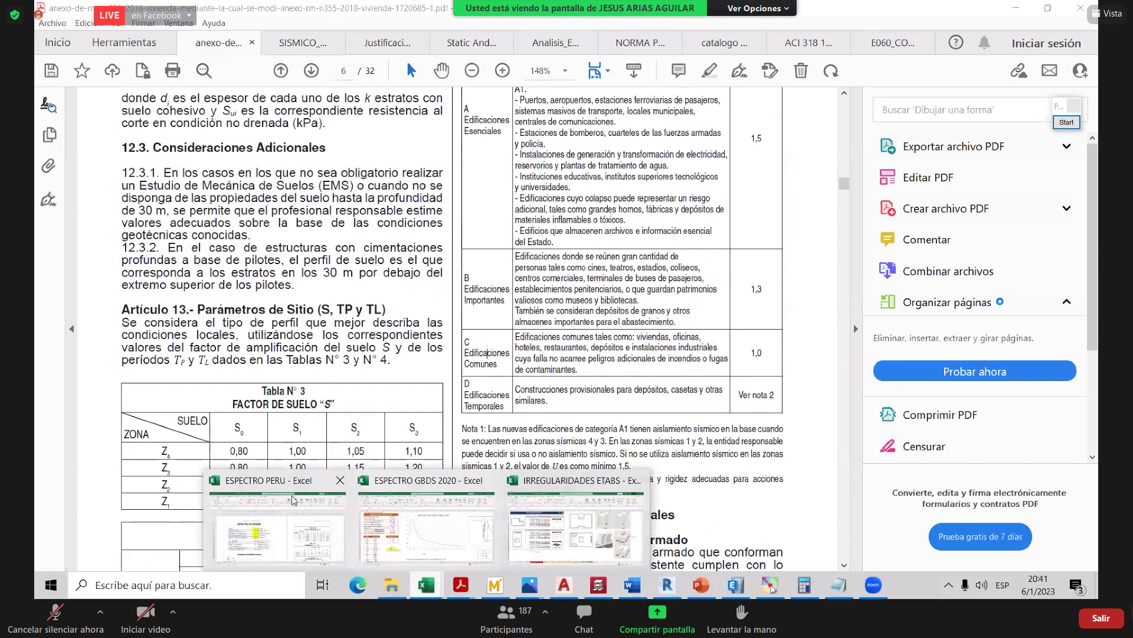
left_click(313, 522)
left_click(401, 313)
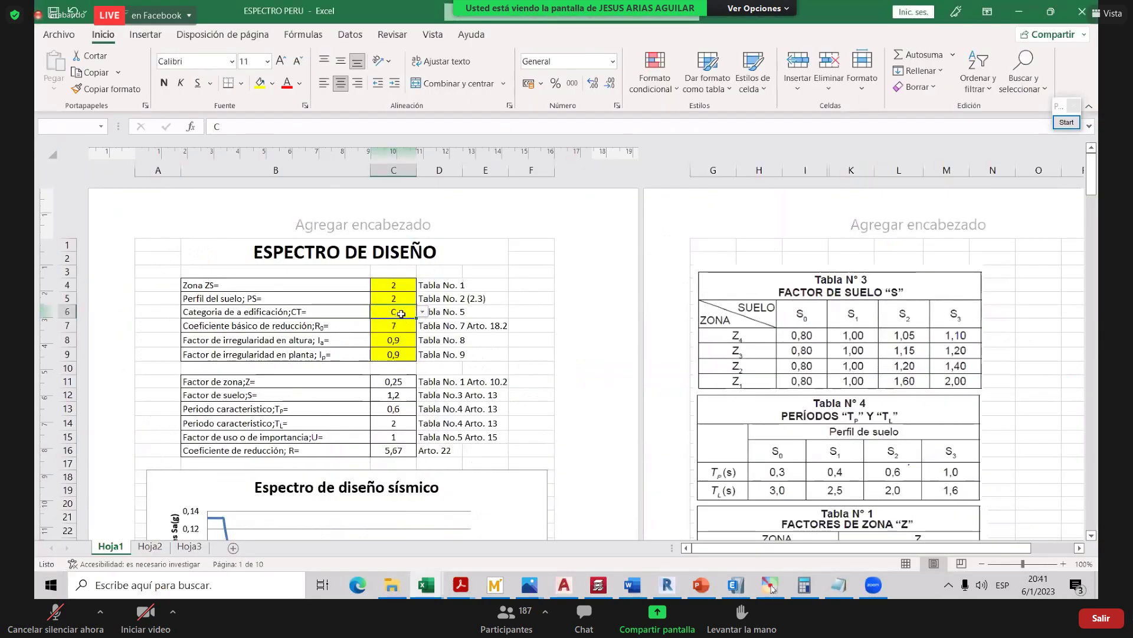
left_click(423, 314)
left_click(396, 341)
left_click(397, 439)
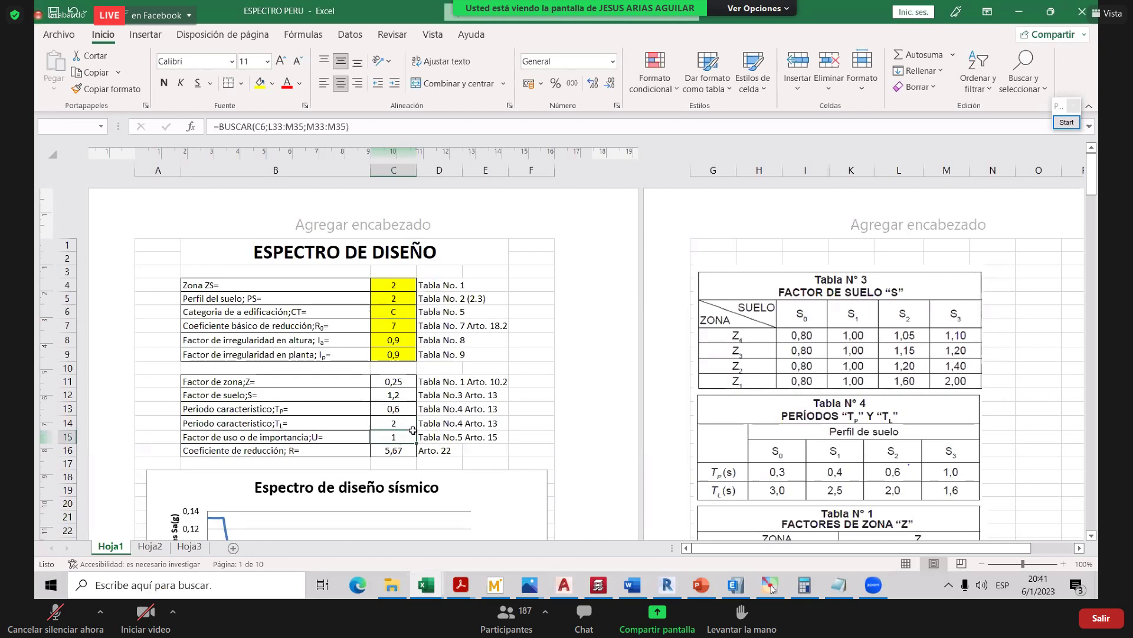
- In ESPECTRO GBDS 2020, check the height irregularity factor and the importance factor Ie of 1,00
mouse_move(433, 586)
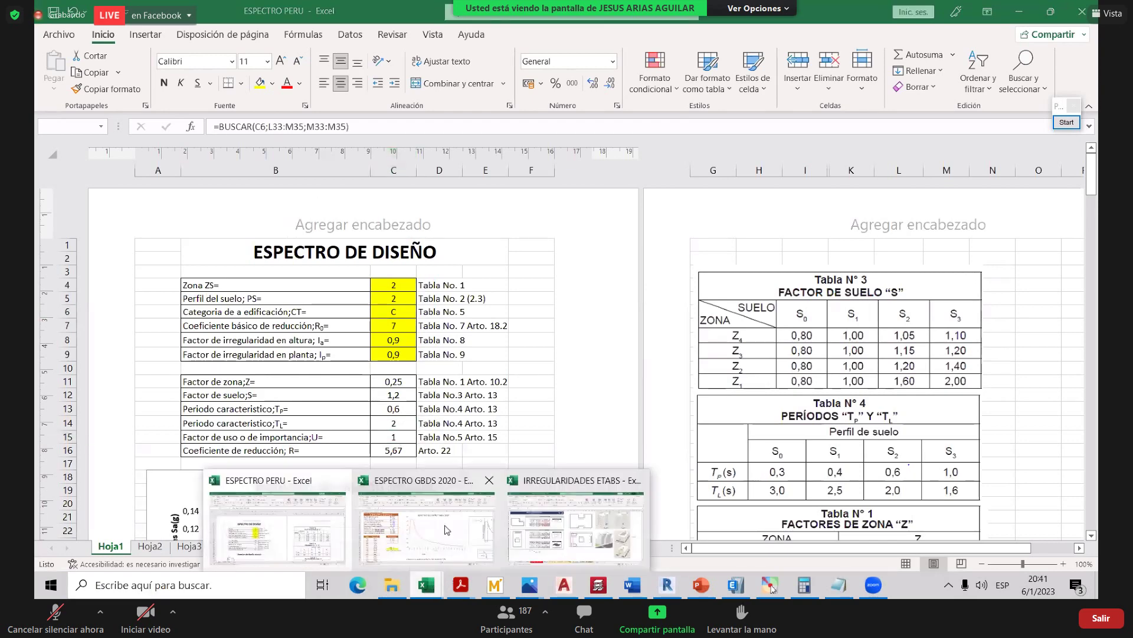
left_click(438, 535)
left_click(324, 250)
left_click(301, 212)
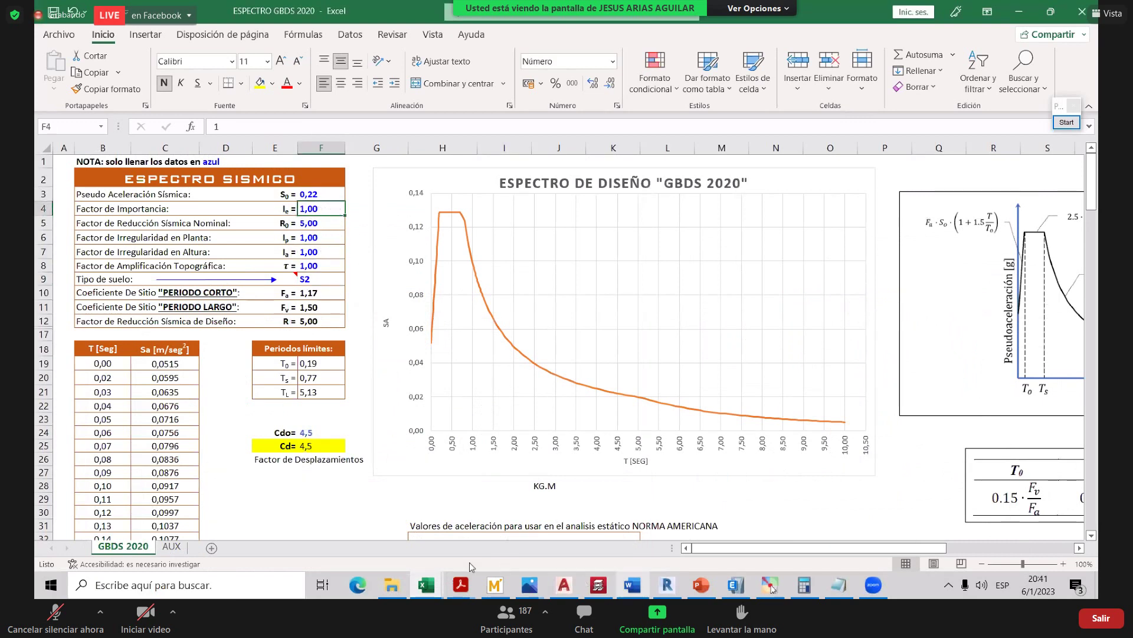
- Back in ESPECTRO PERU, check the basic reduction coefficient R0 of 7 before returning to PowerPoint
mouse_move(427, 584)
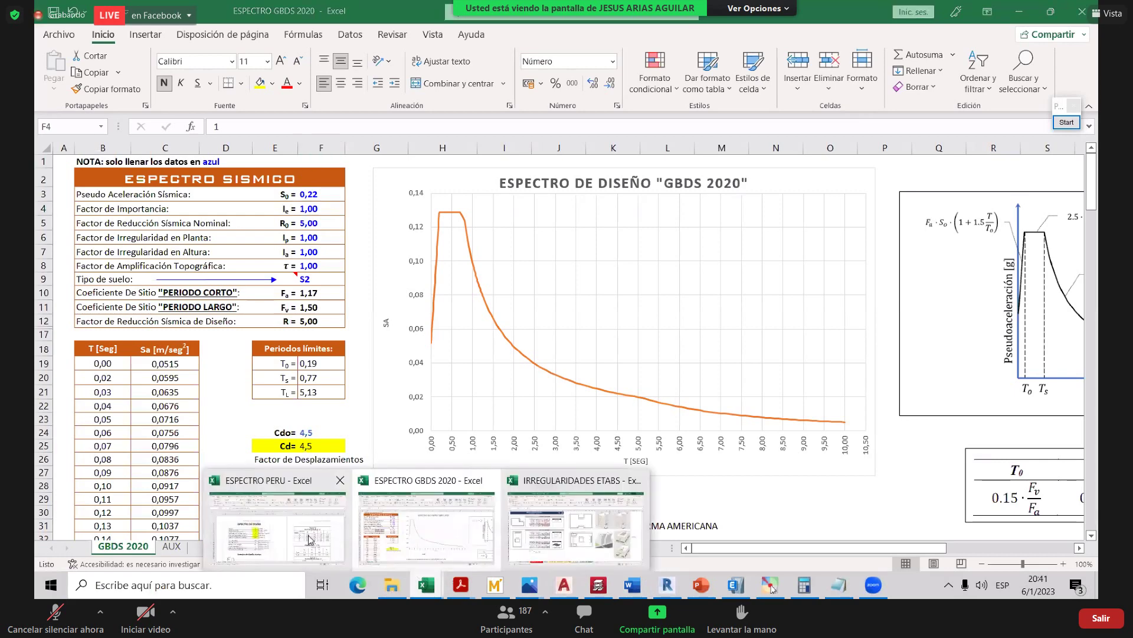
left_click(283, 495)
left_click(399, 326)
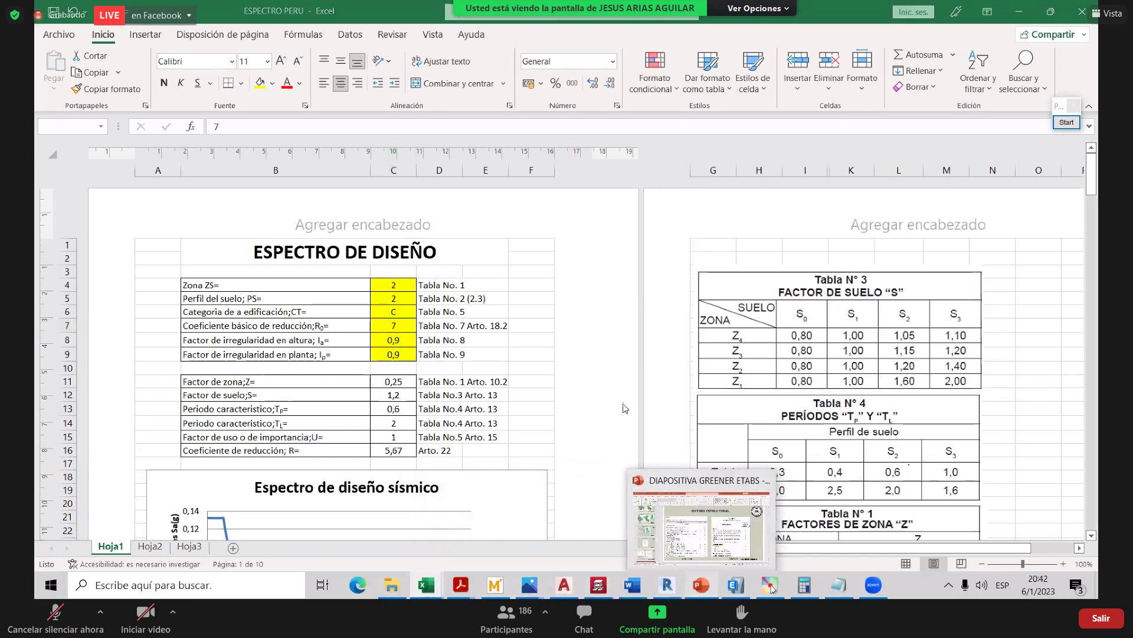
left_click(711, 592)
- Present the Sistema Estructural slide full screen and box the Acero heading in green
left_click(945, 563)
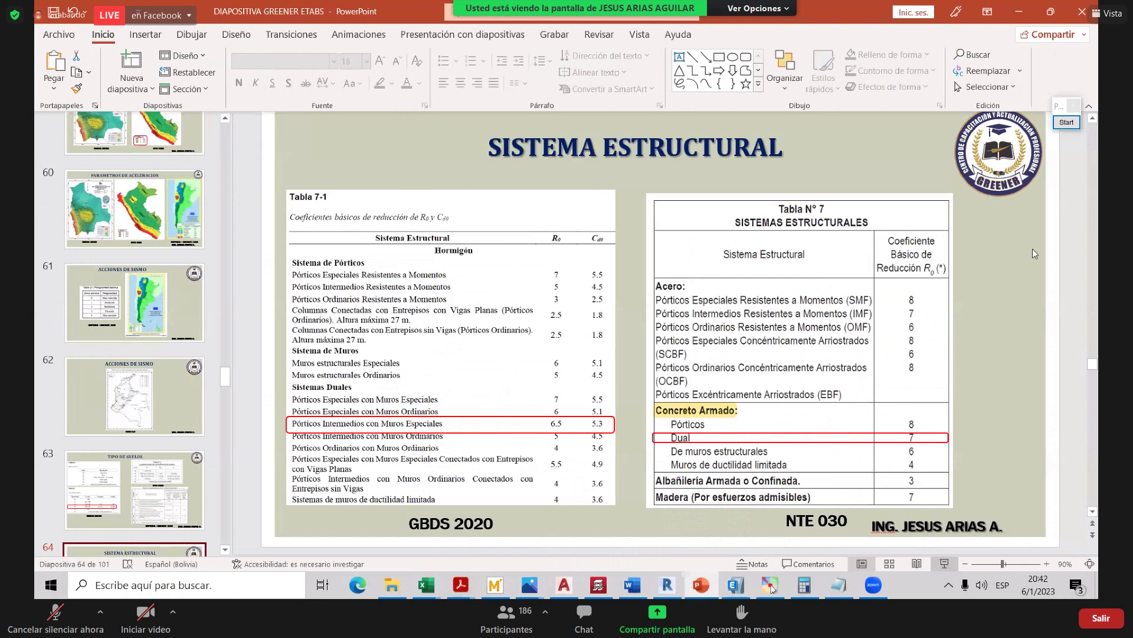
left_click(1067, 122)
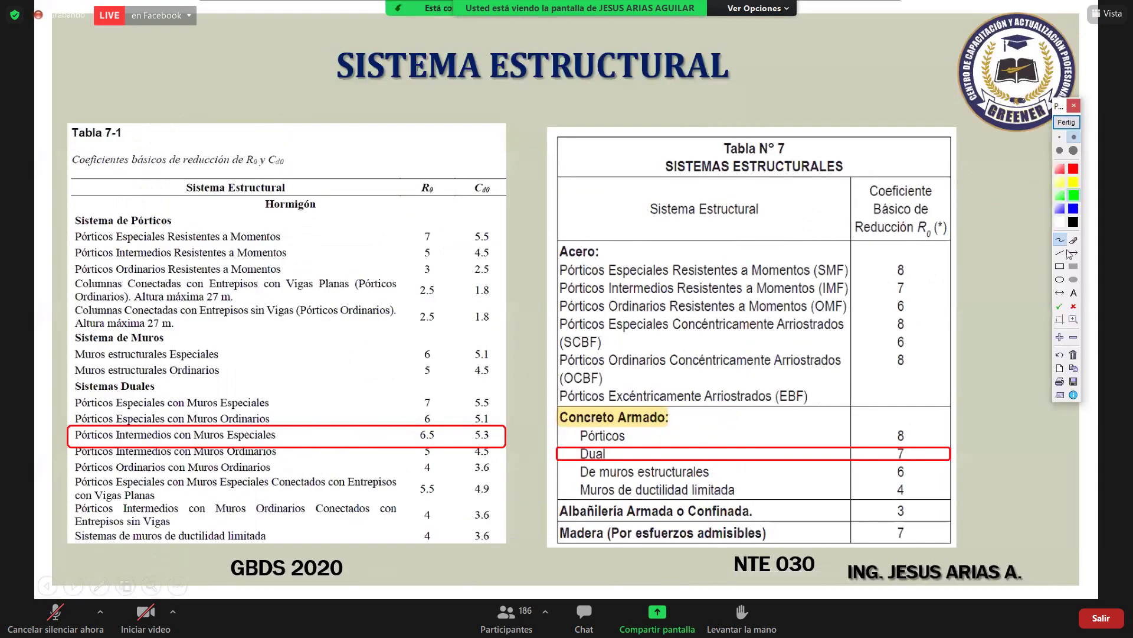
left_click_drag(548, 233, 697, 260)
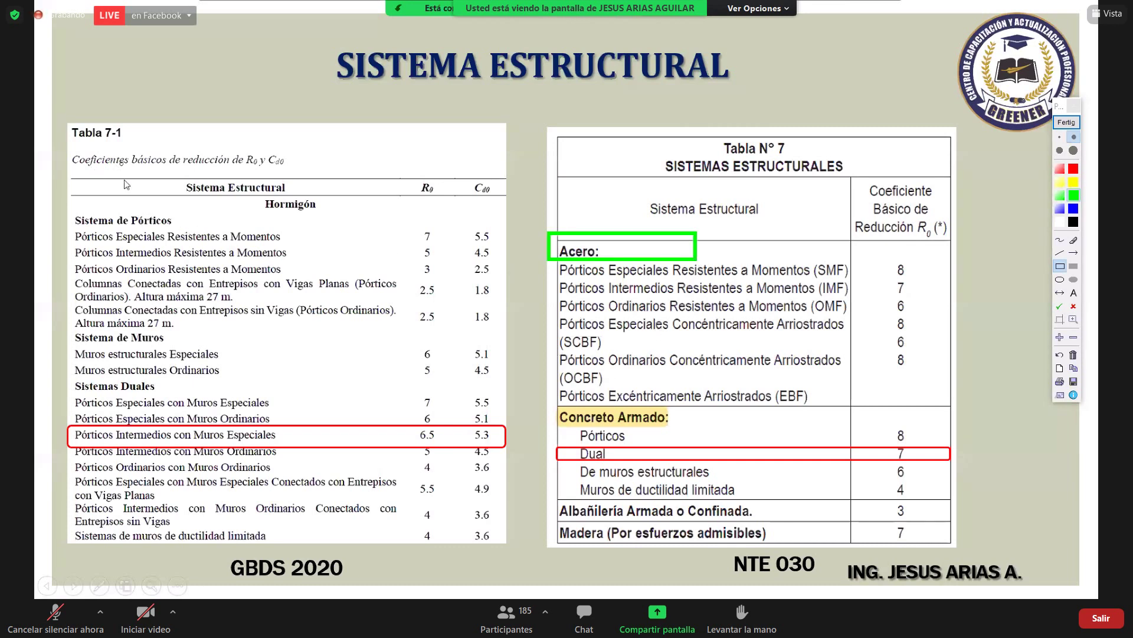
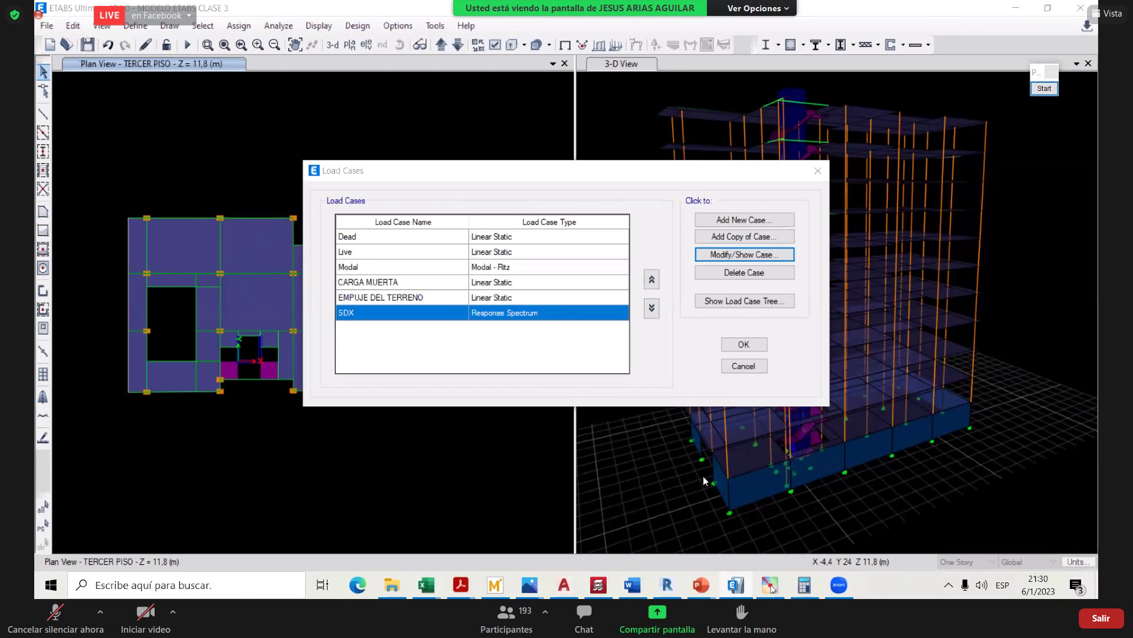
- Add the SDX Response Spectrum case beside Dead, Live, Modal, CARGA MUERTA and EMPUJE DEL TERRENO
mouse_move(477, 576)
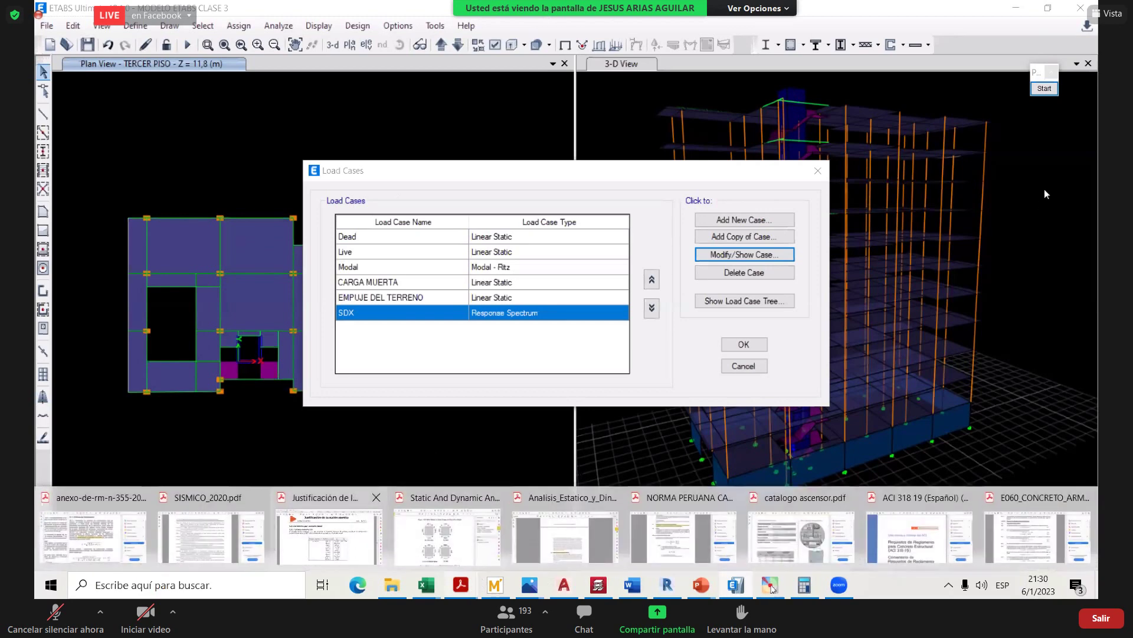
left_click(329, 537)
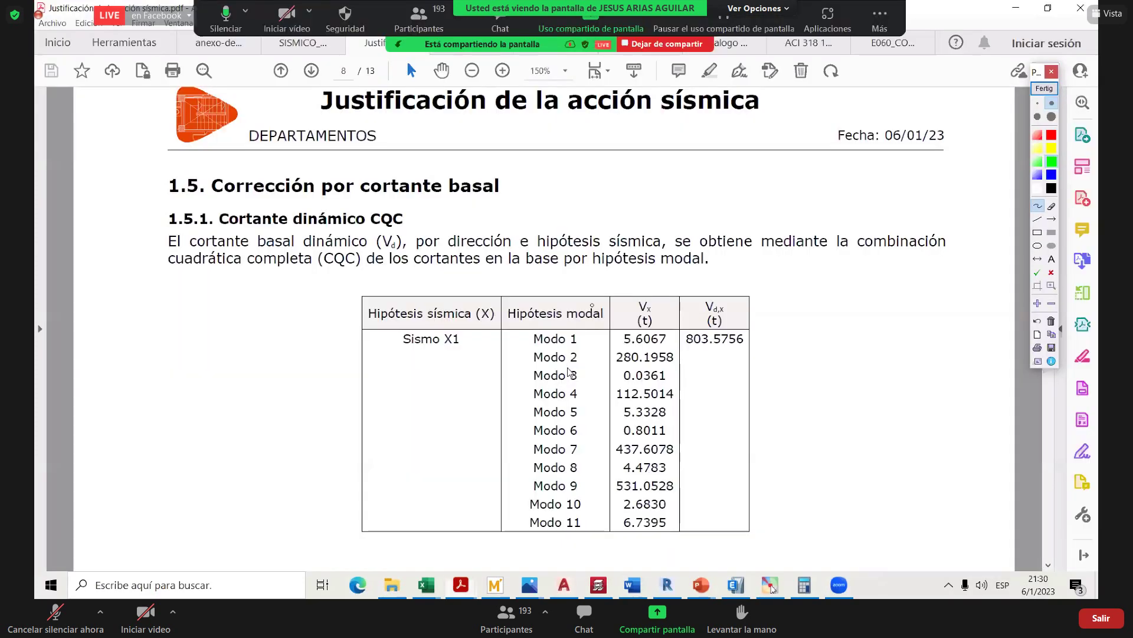
mouse_move(536, 348)
left_mouse_down()
mouse_move(559, 349)
mouse_move(574, 405)
left_mouse_up()
left_click_drag(555, 413, 566, 419)
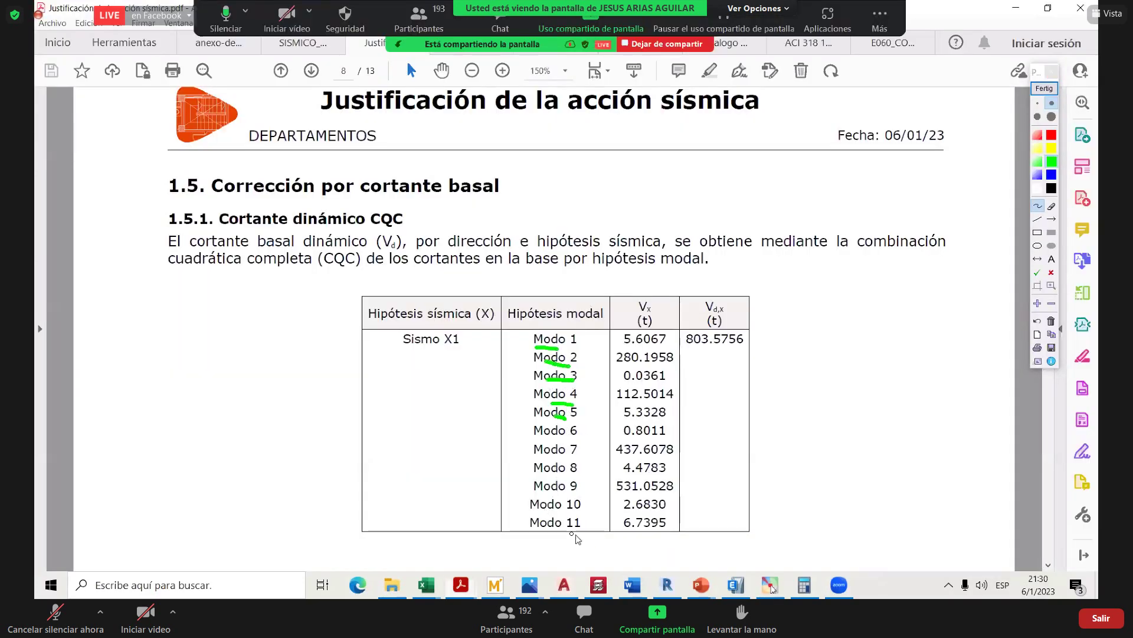
left_click_drag(568, 532, 565, 550)
left_click_drag(577, 532, 586, 544)
left_click_drag(582, 534, 581, 555)
mouse_move(621, 347)
left_mouse_down()
mouse_move(663, 346)
mouse_move(661, 363)
left_mouse_up()
mouse_move(624, 384)
left_mouse_down()
mouse_move(662, 380)
mouse_move(660, 402)
left_mouse_up()
mouse_move(625, 420)
left_mouse_down()
mouse_move(658, 418)
mouse_move(671, 441)
left_mouse_up()
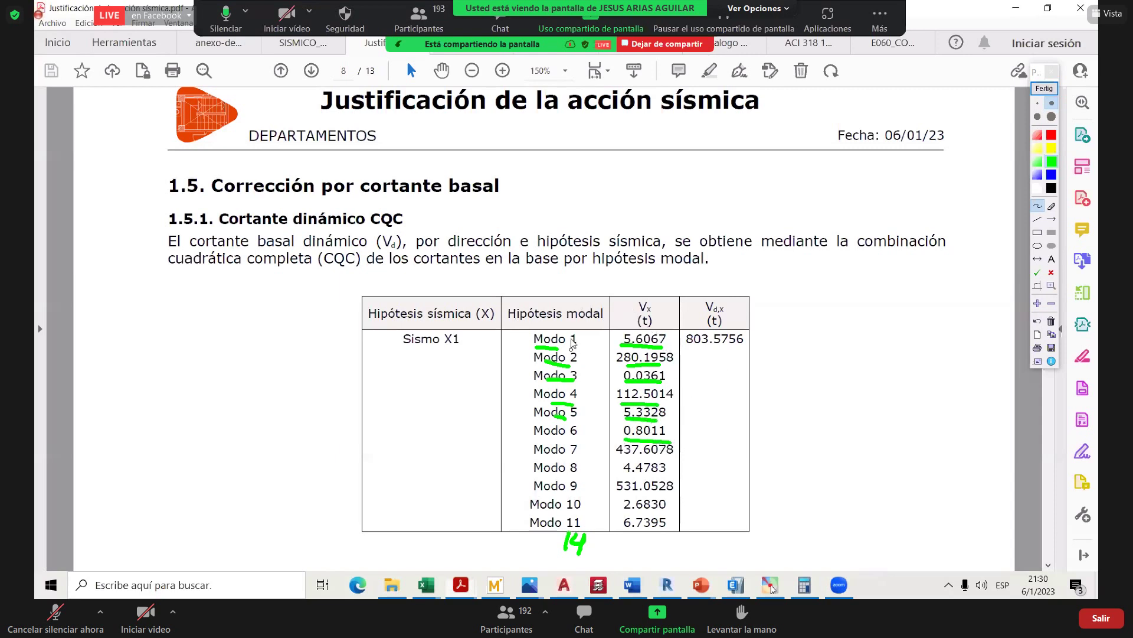
mouse_move(648, 322)
left_mouse_down()
mouse_move(611, 366)
mouse_move(624, 513)
mouse_move(647, 535)
mouse_move(680, 467)
mouse_move(677, 357)
mouse_move(647, 322)
left_mouse_up()
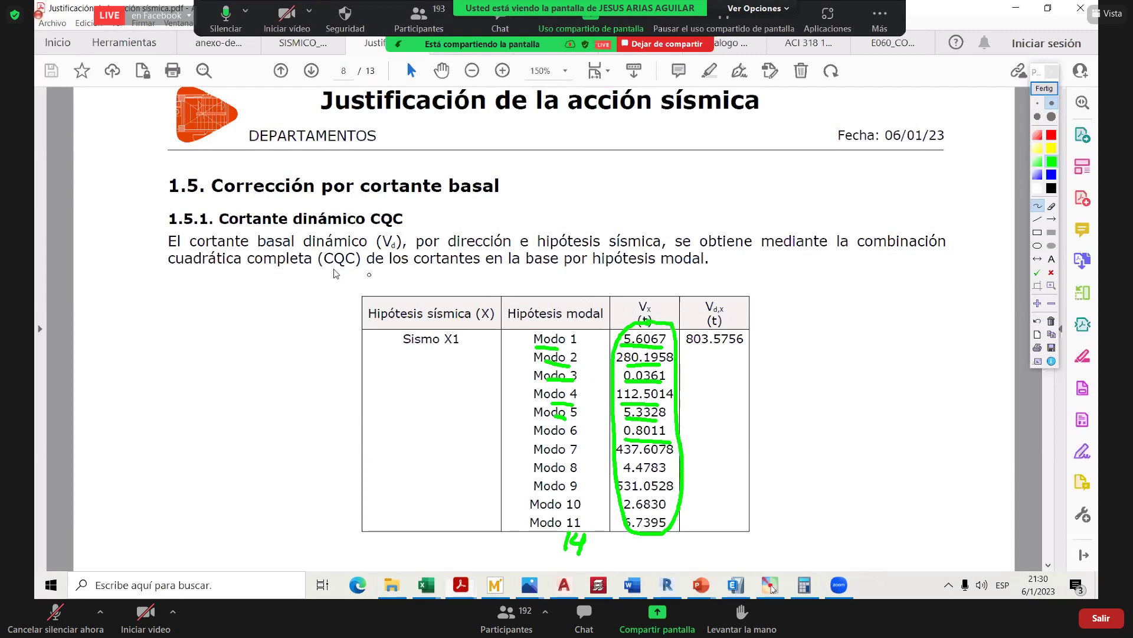
left_click_drag(658, 271, 702, 273)
mouse_move(324, 267)
left_mouse_down()
mouse_move(358, 270)
mouse_move(313, 259)
left_mouse_up()
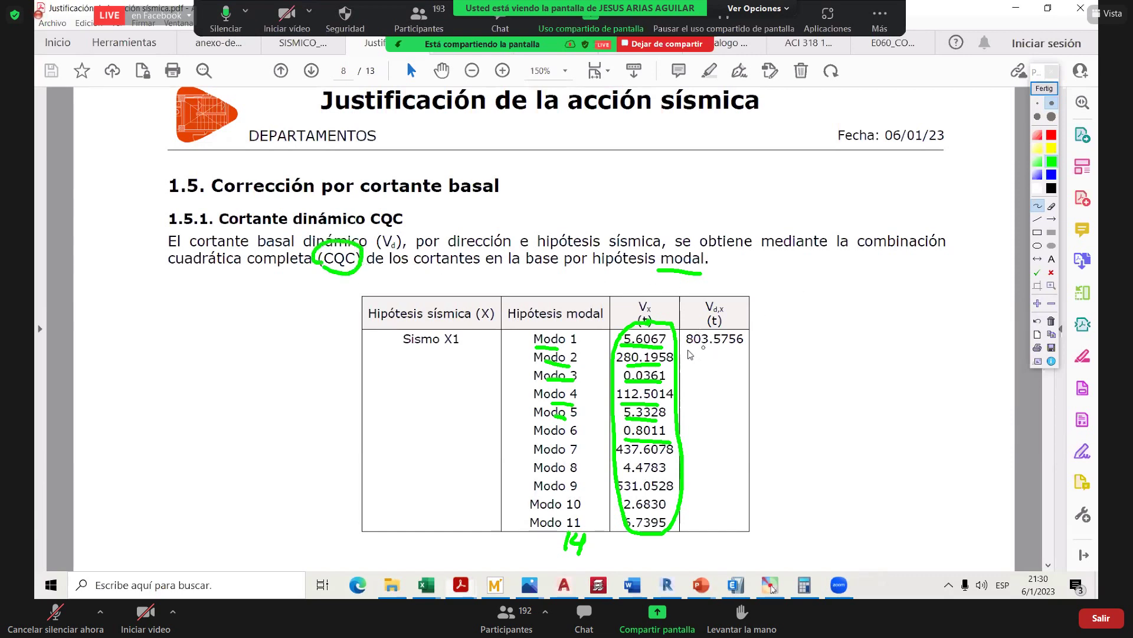
left_click(1042, 89)
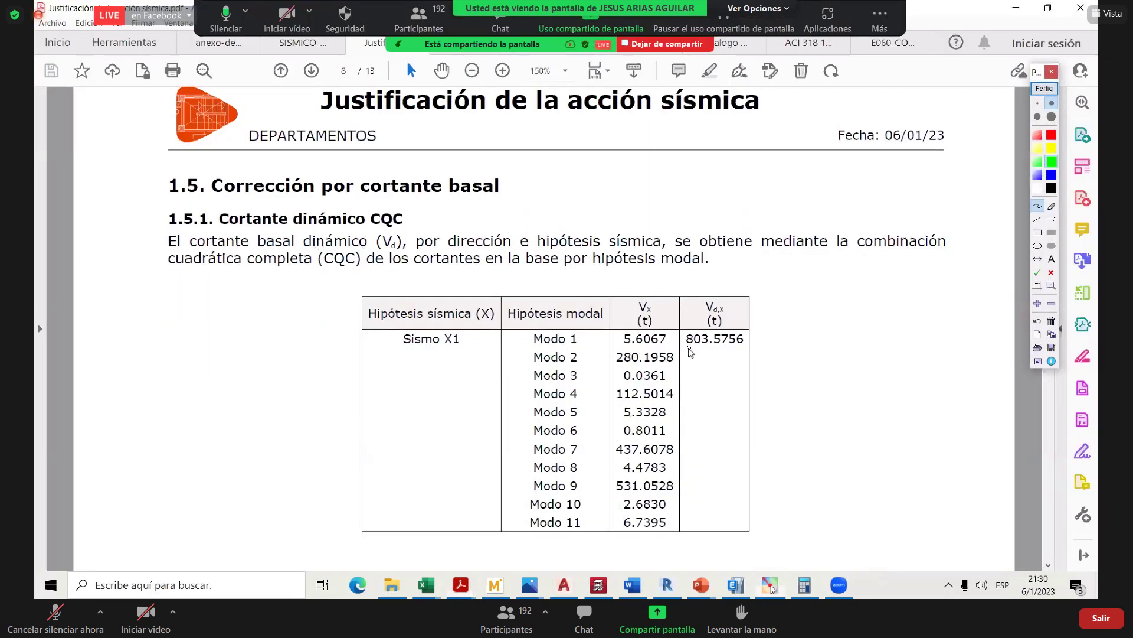
left_click_drag(687, 349, 754, 348)
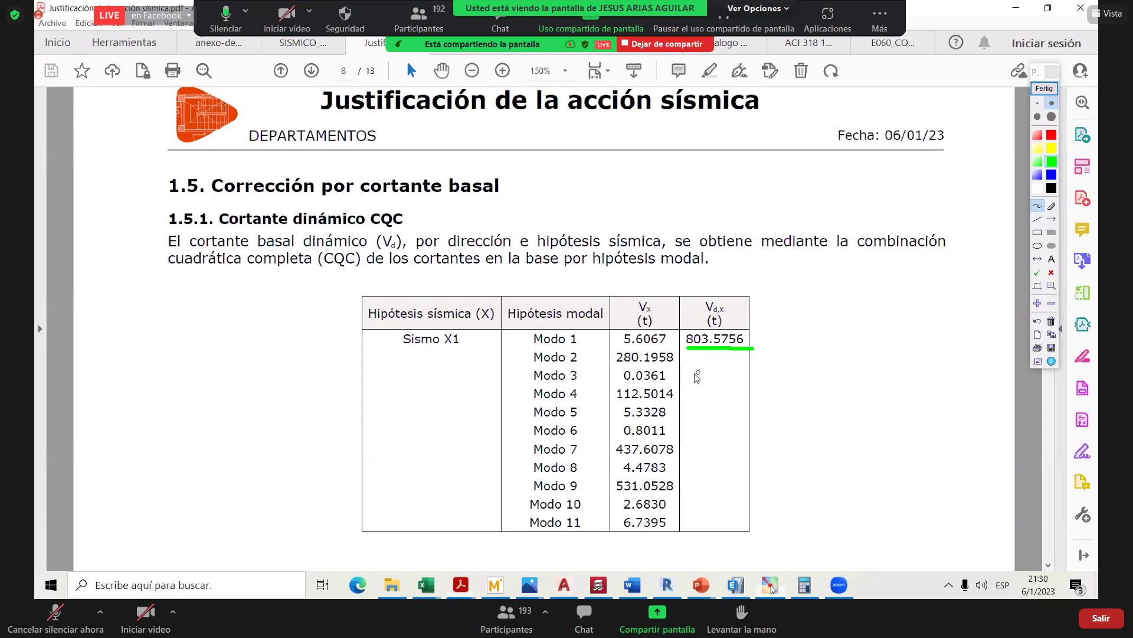
mouse_move(692, 389)
left_mouse_down()
mouse_move(708, 372)
mouse_move(692, 394)
mouse_move(751, 380)
left_mouse_up()
mouse_move(770, 381)
left_mouse_down()
mouse_move(790, 413)
mouse_move(760, 416)
left_mouse_up()
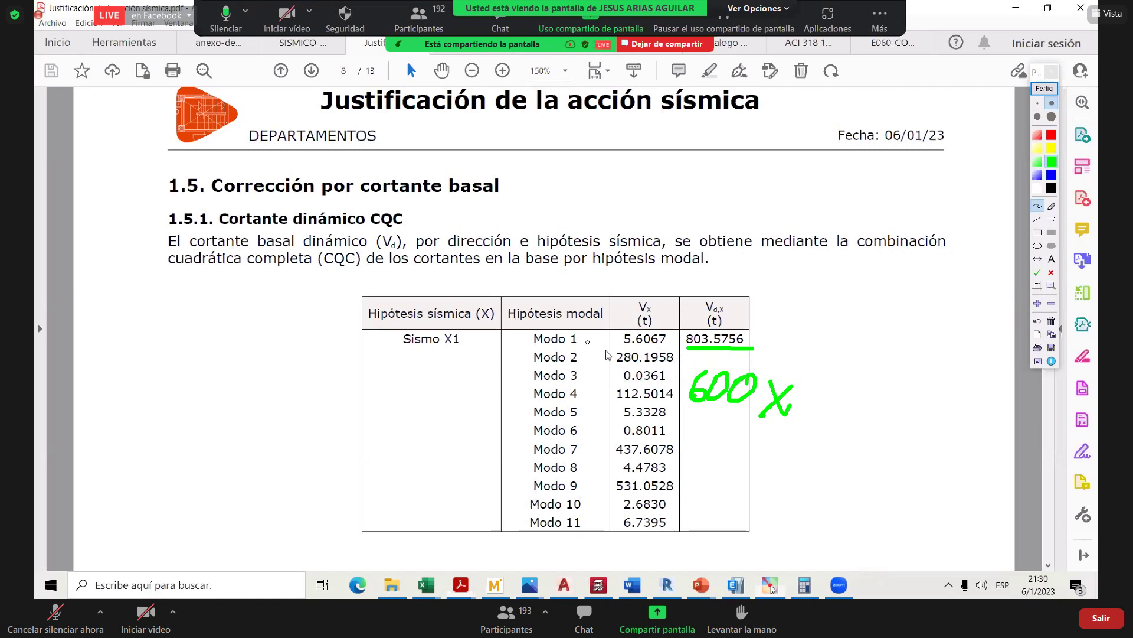
left_click_drag(335, 274, 361, 274)
mouse_move(638, 351)
left_mouse_down()
mouse_move(650, 348)
mouse_move(661, 404)
left_mouse_up()
left_click(1047, 90)
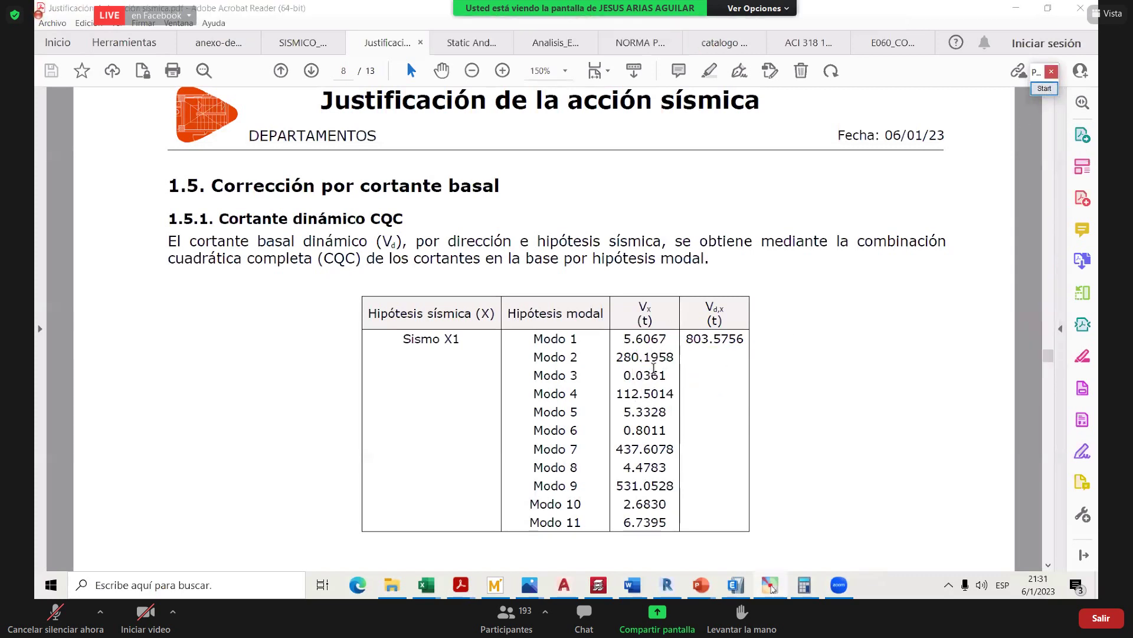
left_click_drag(688, 337, 744, 339)
left_click(722, 326)
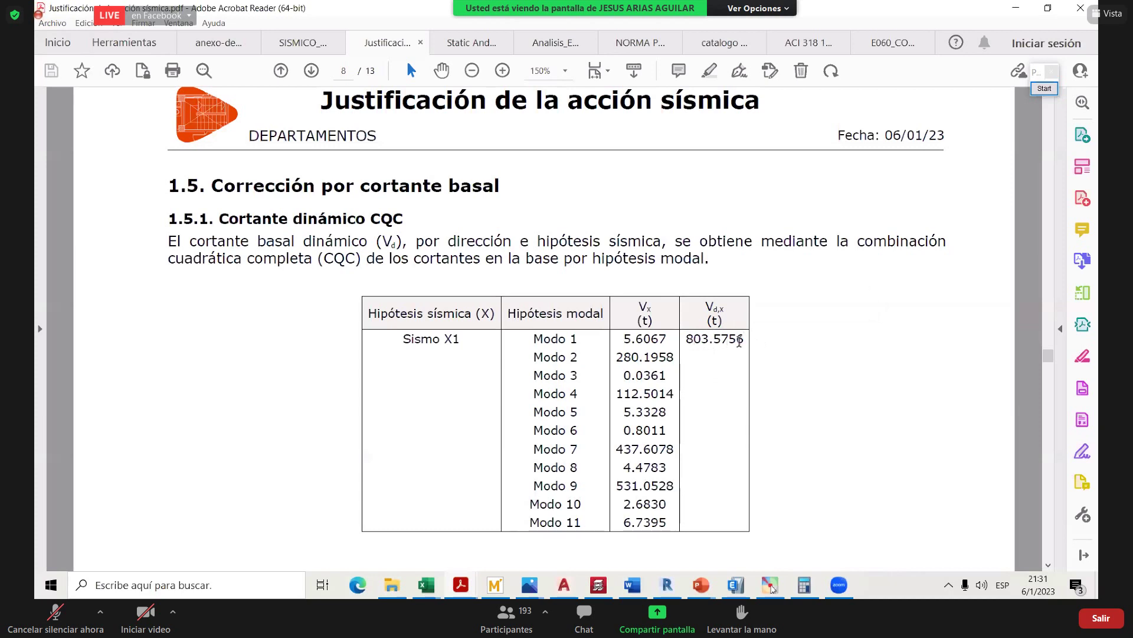
left_click_drag(688, 341, 703, 364)
left_click(697, 356)
double_click(345, 258)
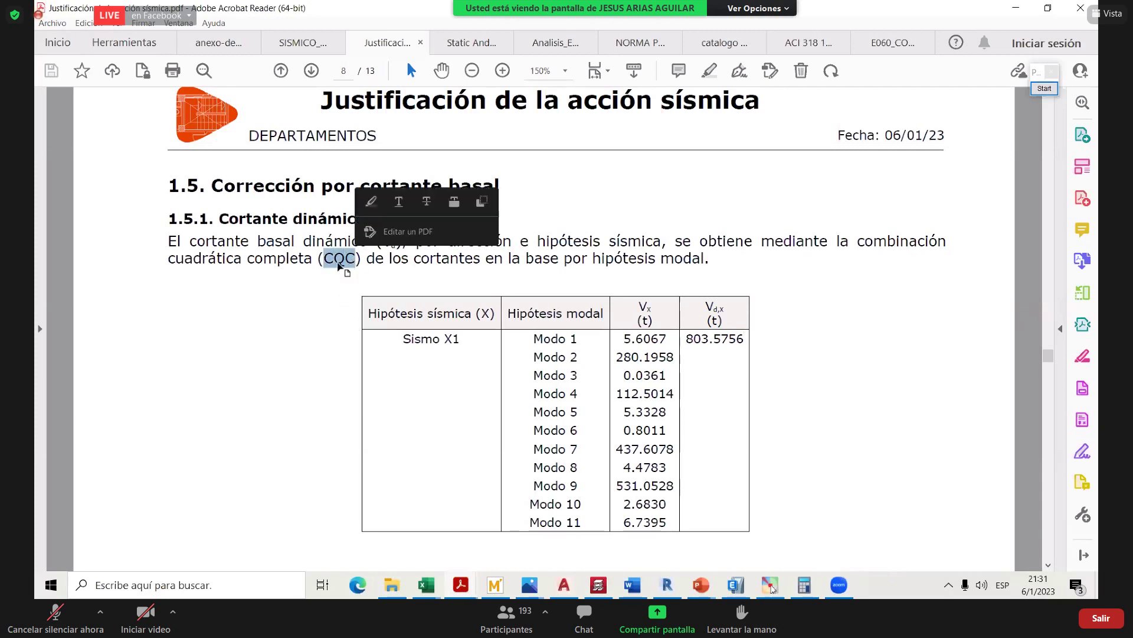
left_click(334, 258)
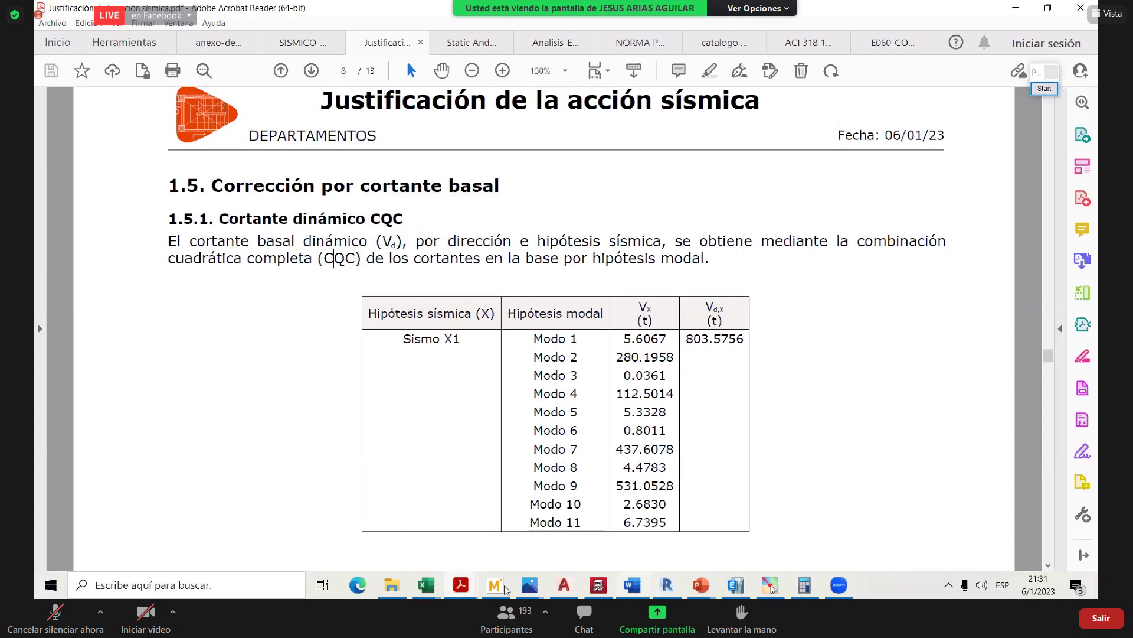
mouse_move(470, 591)
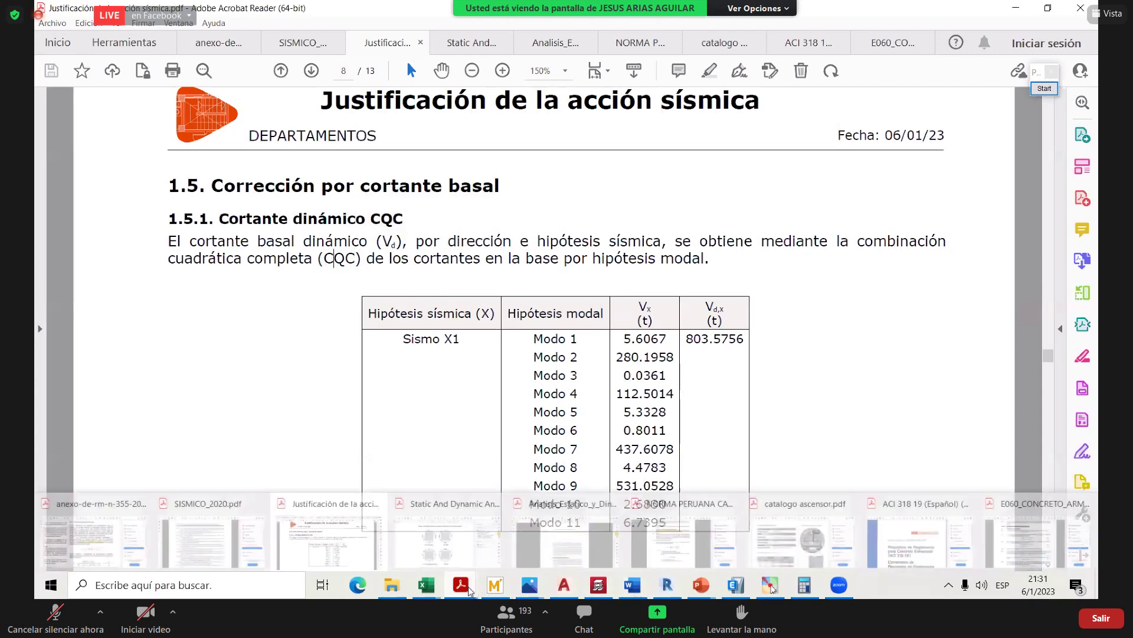
left_click(458, 550)
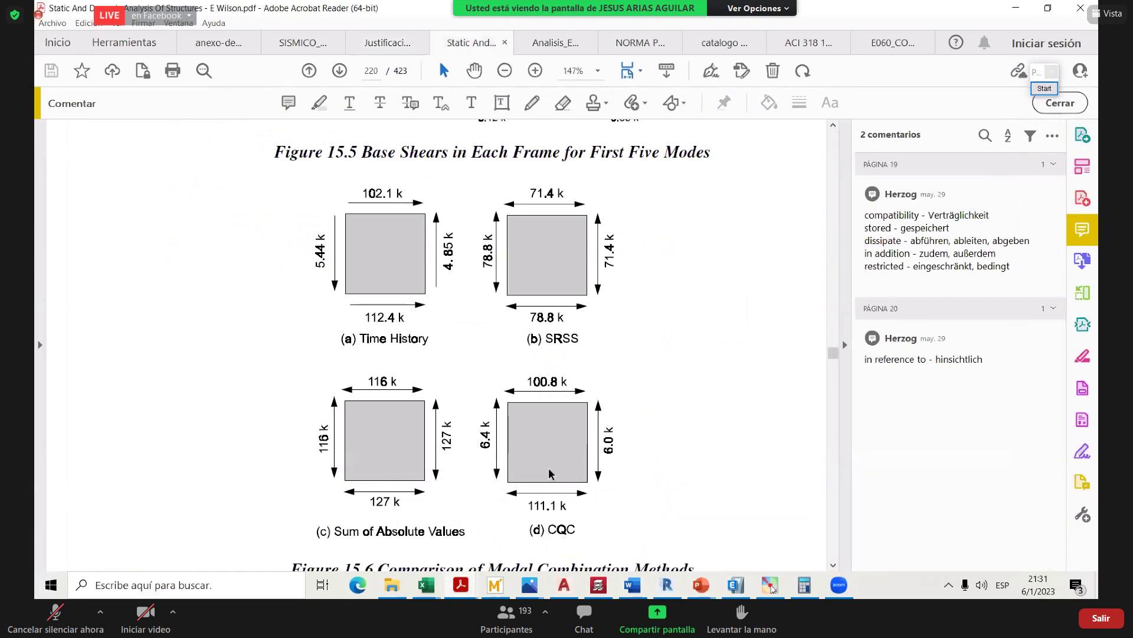
key("alt+Tab")
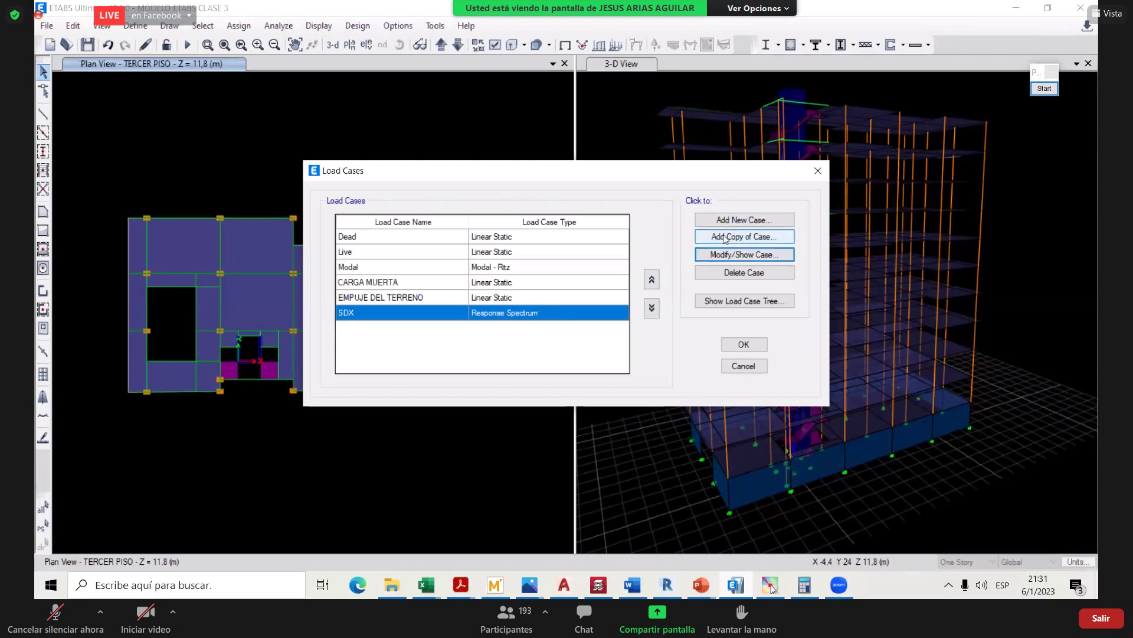
- Copy SDX into a new SDY response-spectrum case with its first acceleration in U2
left_click(761, 238)
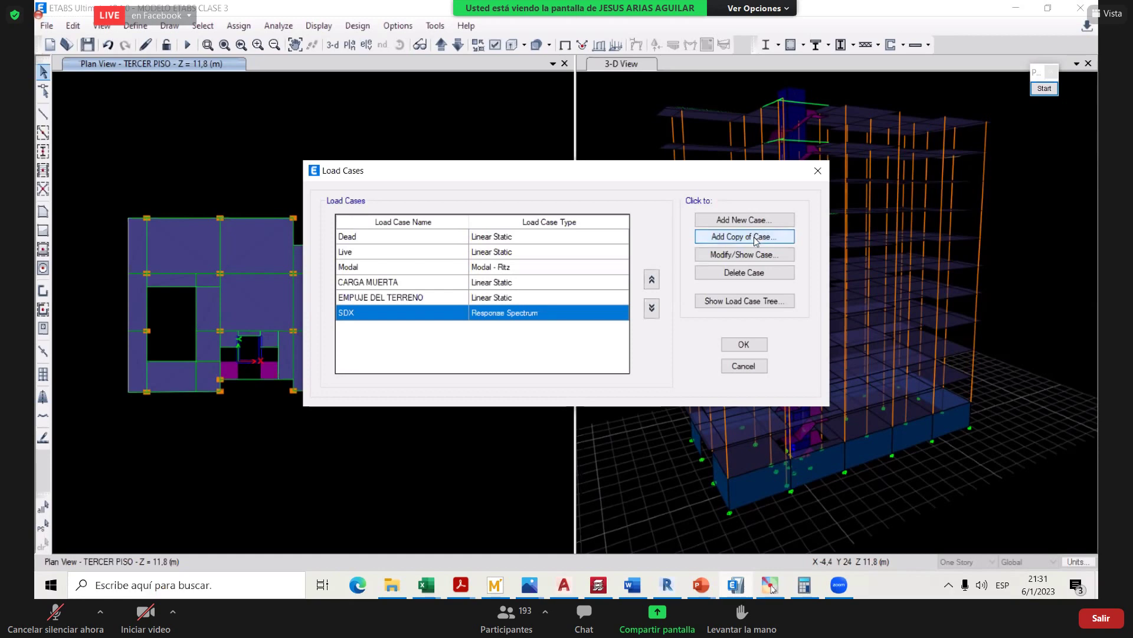
left_click(761, 238)
left_click(574, 96)
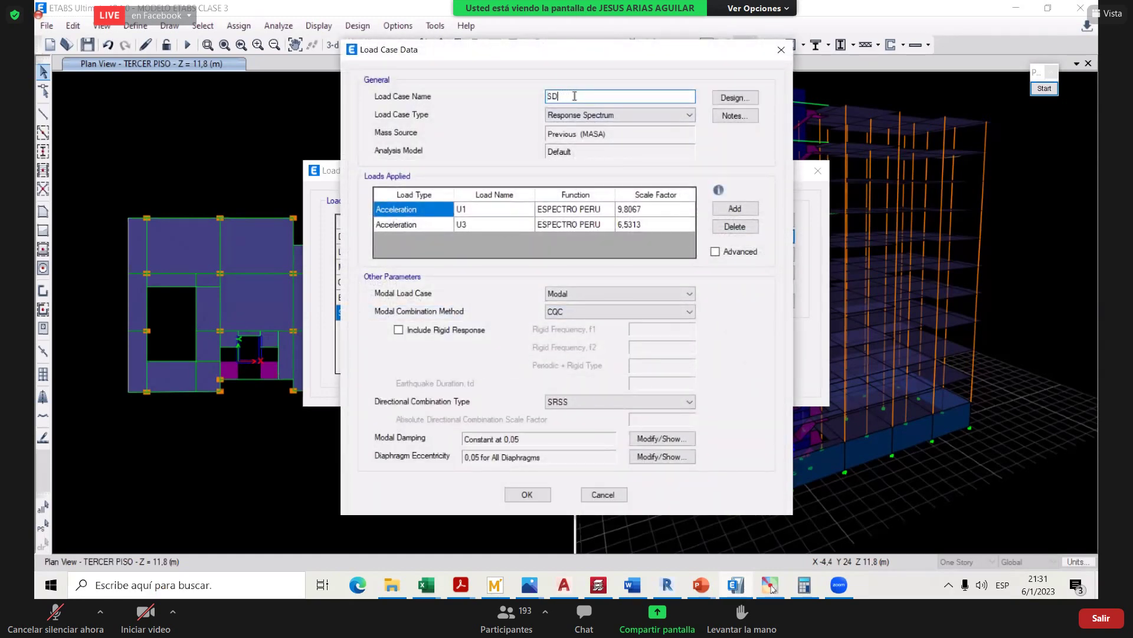
type("Y")
left_click(522, 207)
left_click(493, 210)
left_click(474, 235)
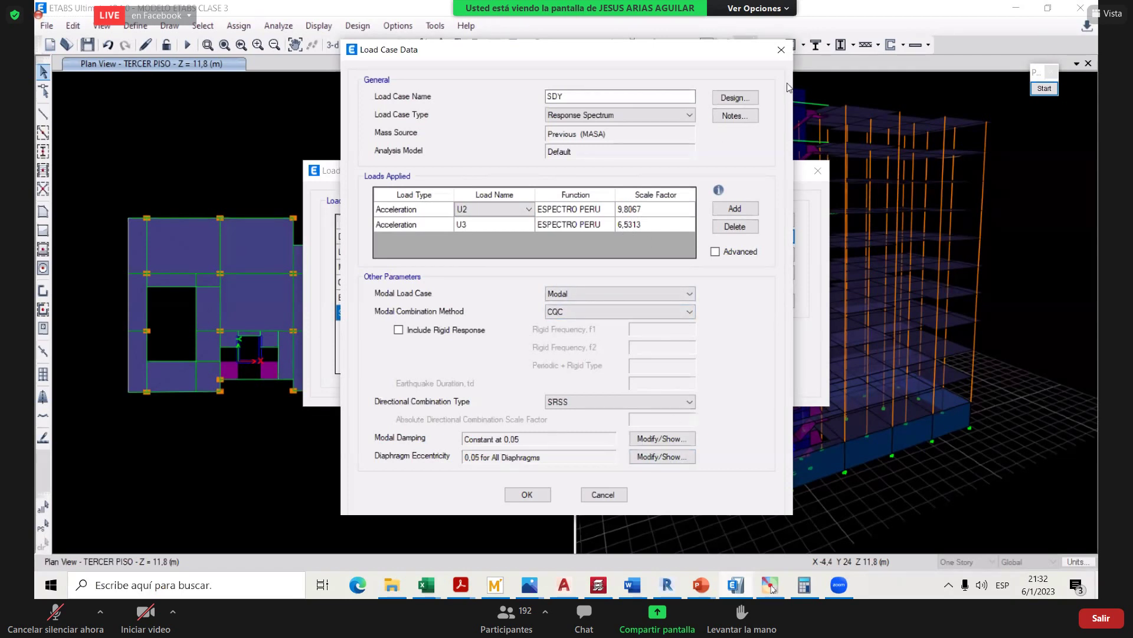
left_click(544, 495)
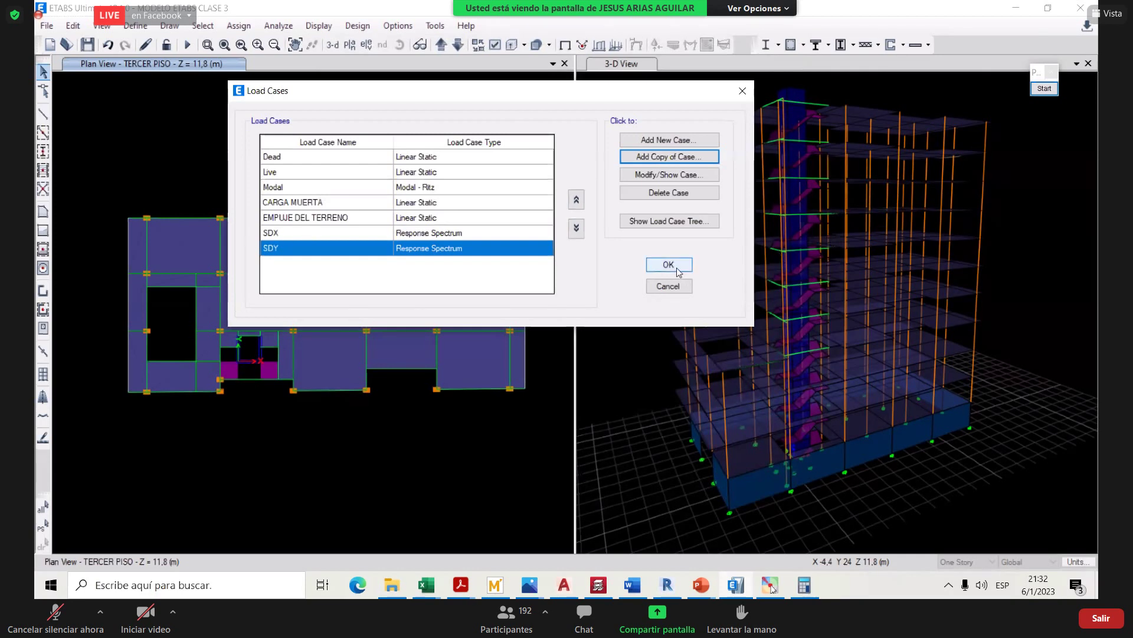
- Confirm the load cases, reorient the 3-D view and start the analysis run
left_click(677, 268)
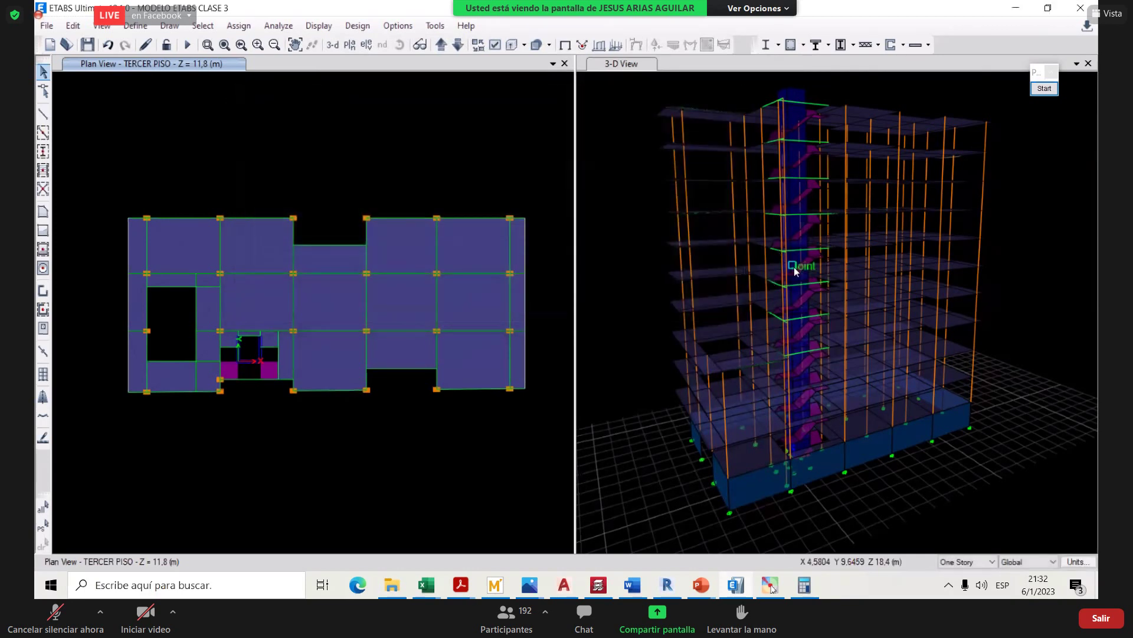
middle_click_drag(800, 274, 837, 297, "shift")
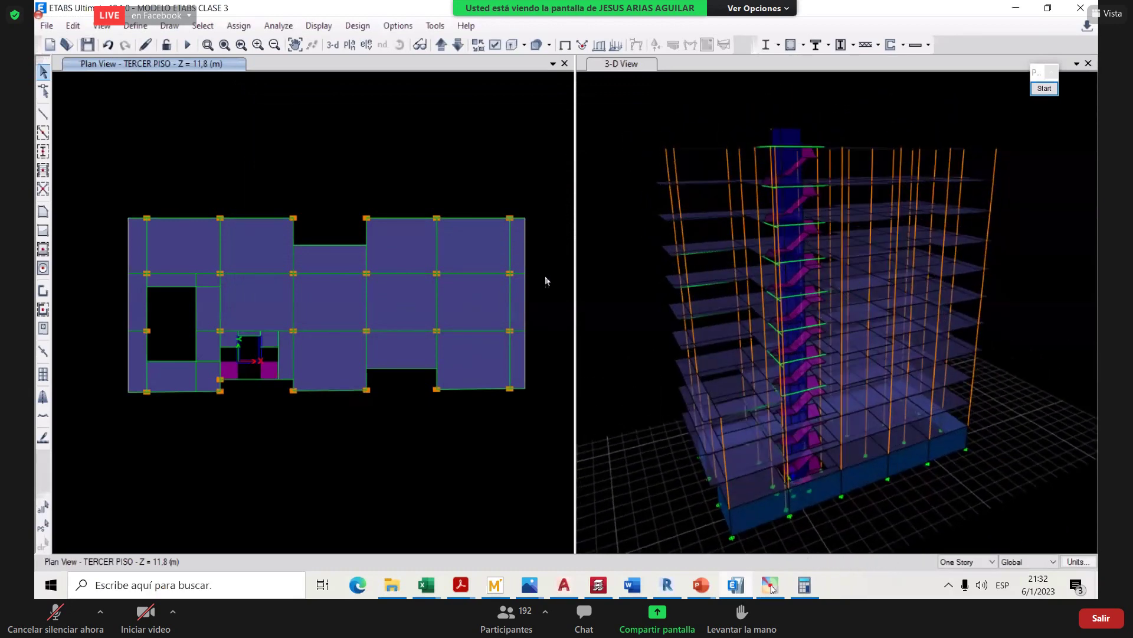
middle_click_drag(355, 154, 344, 150)
middle_click_drag(786, 191, 761, 201)
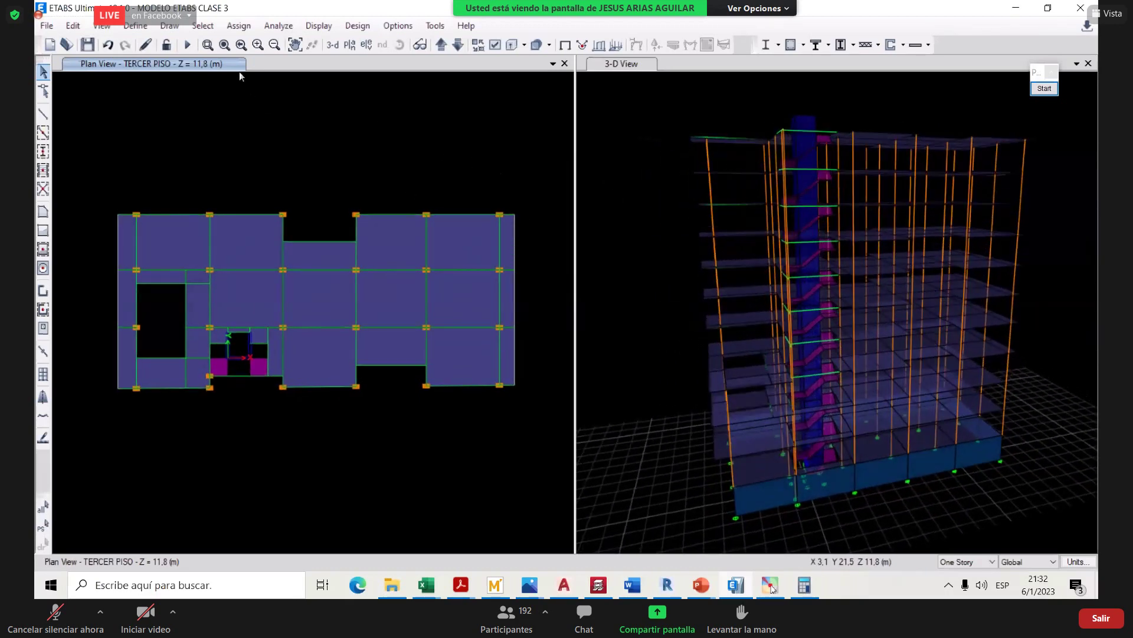
left_click(189, 45)
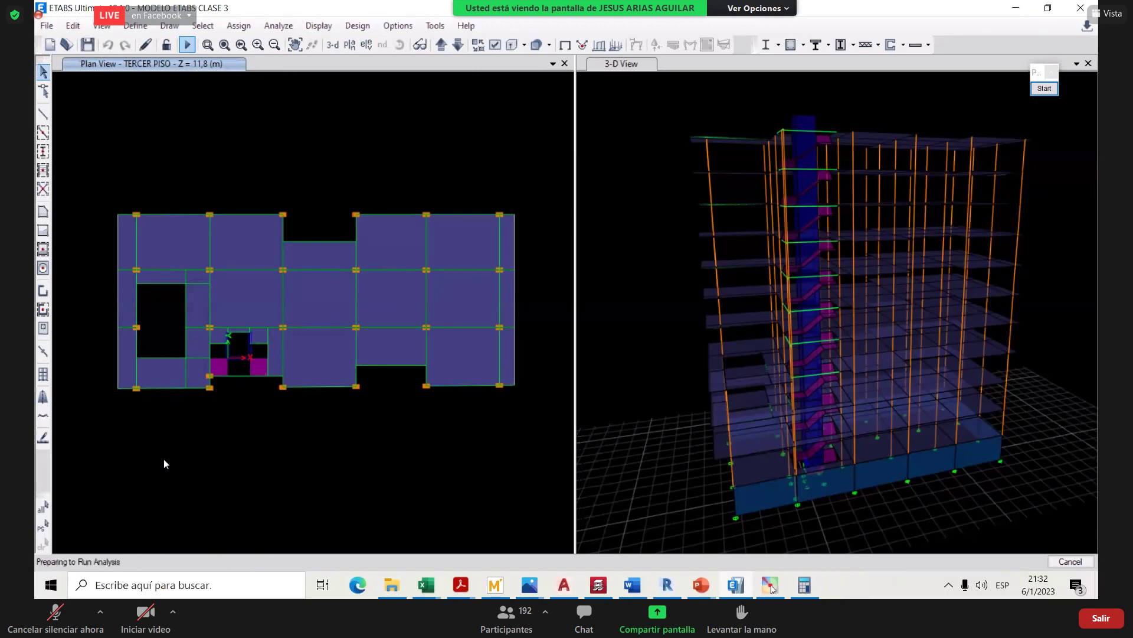
- Bring up the ACI 318-19 PDF after glancing at the load combinations image
mouse_move(459, 596)
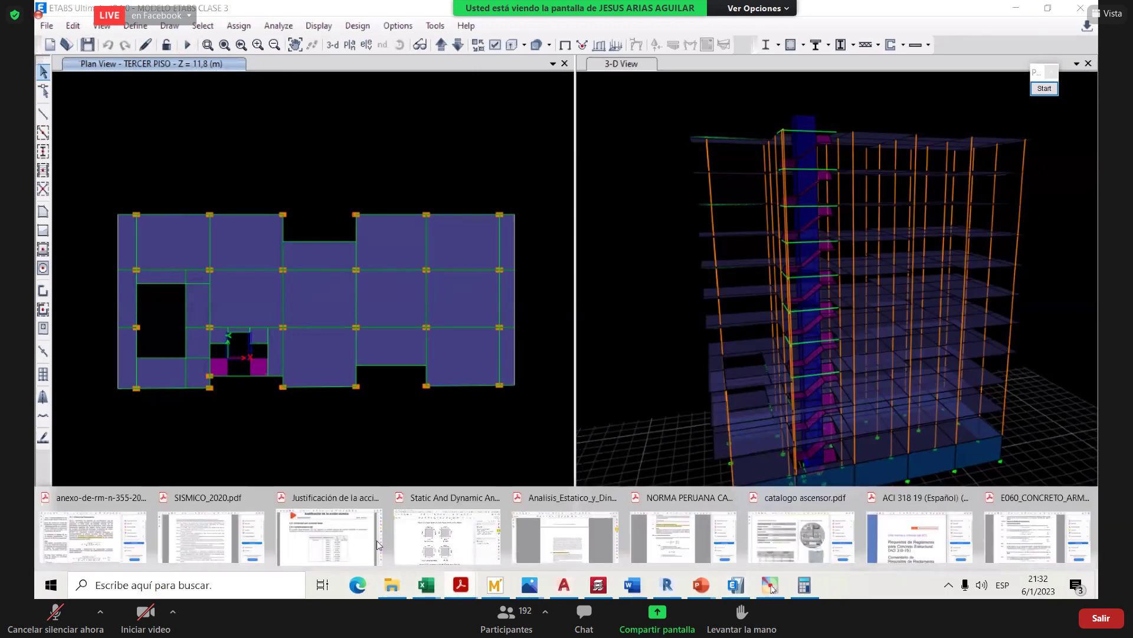
left_click(916, 540)
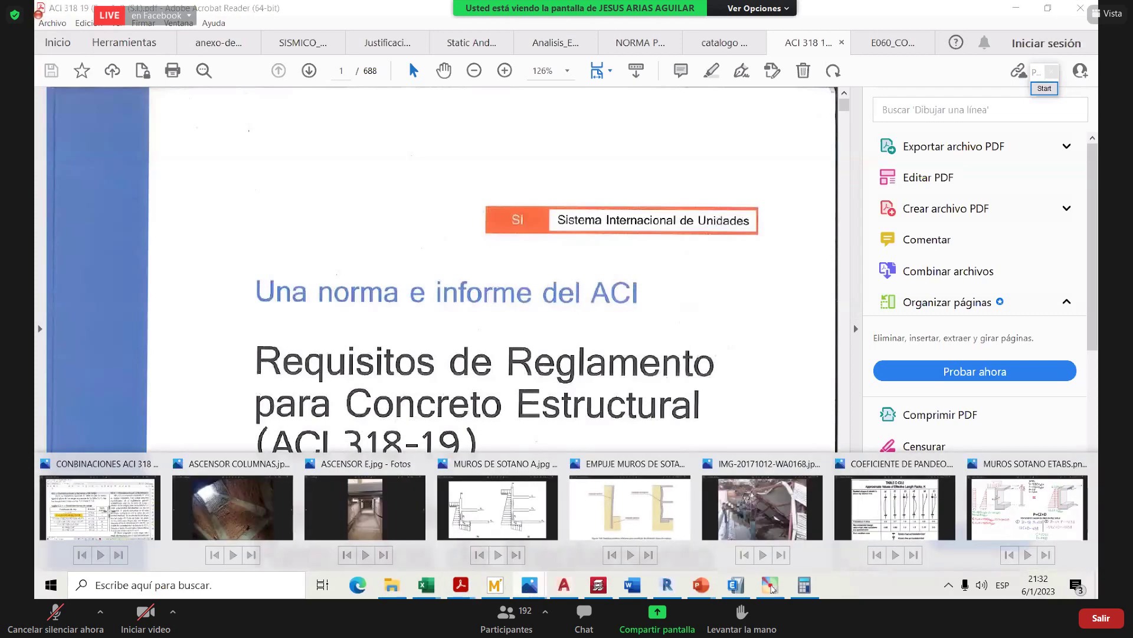
left_click(771, 586)
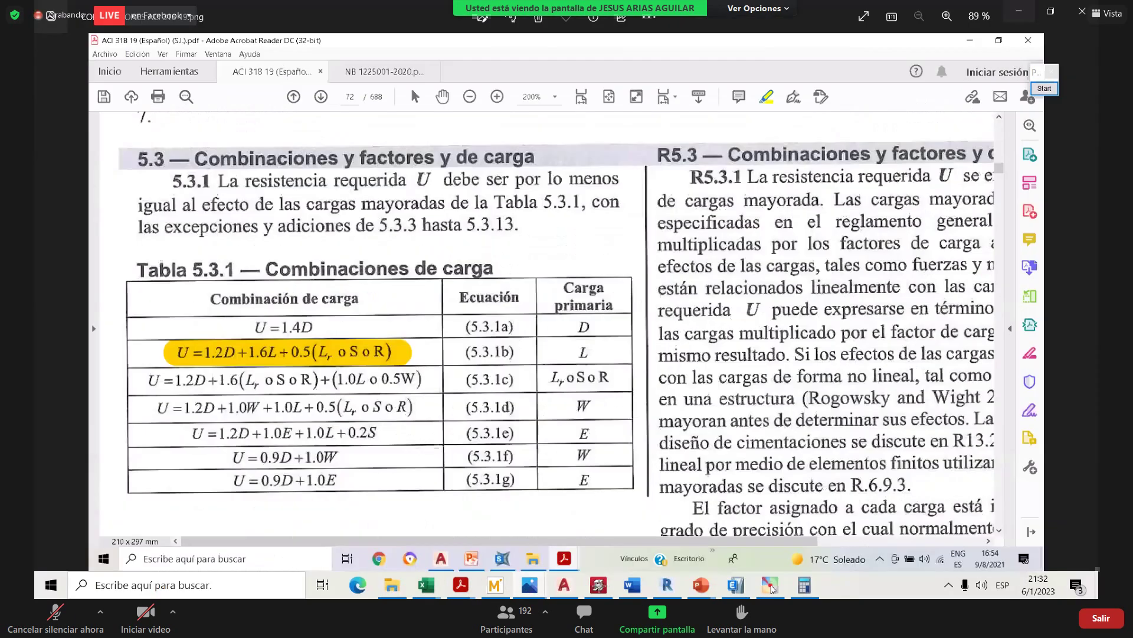
mouse_move(462, 589)
left_click(929, 543)
left_click(919, 537)
scroll(372, 129, "down", 3)
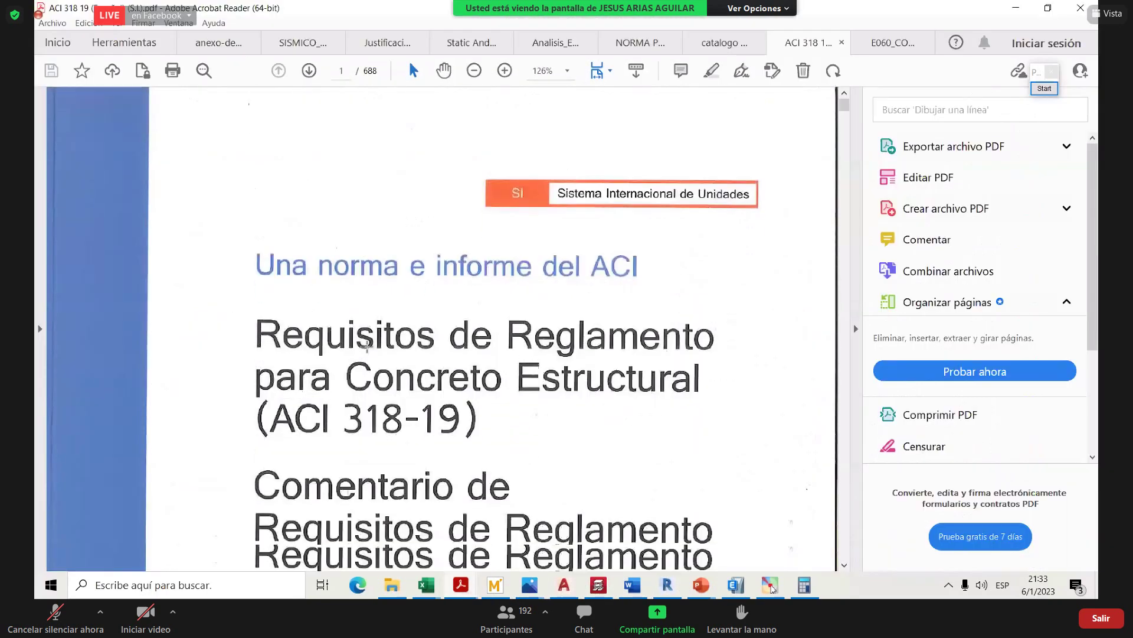
- Go to page 72 and enlarge ACI 318-19 Tabla 5.3.1 for reading
left_click(342, 75)
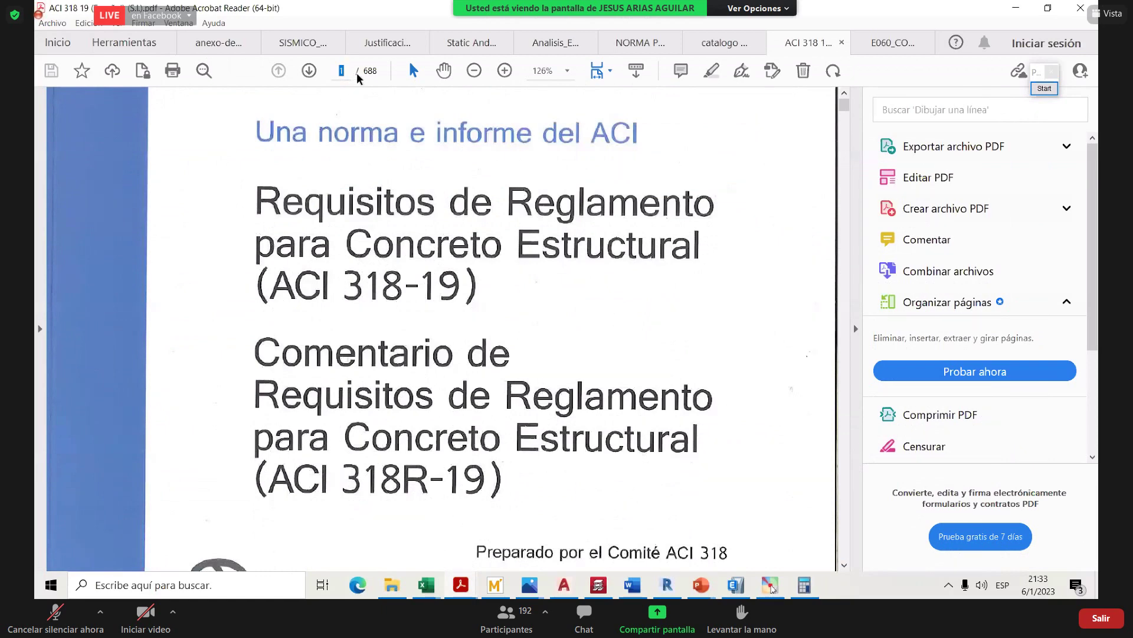
type("72")
key("Return")
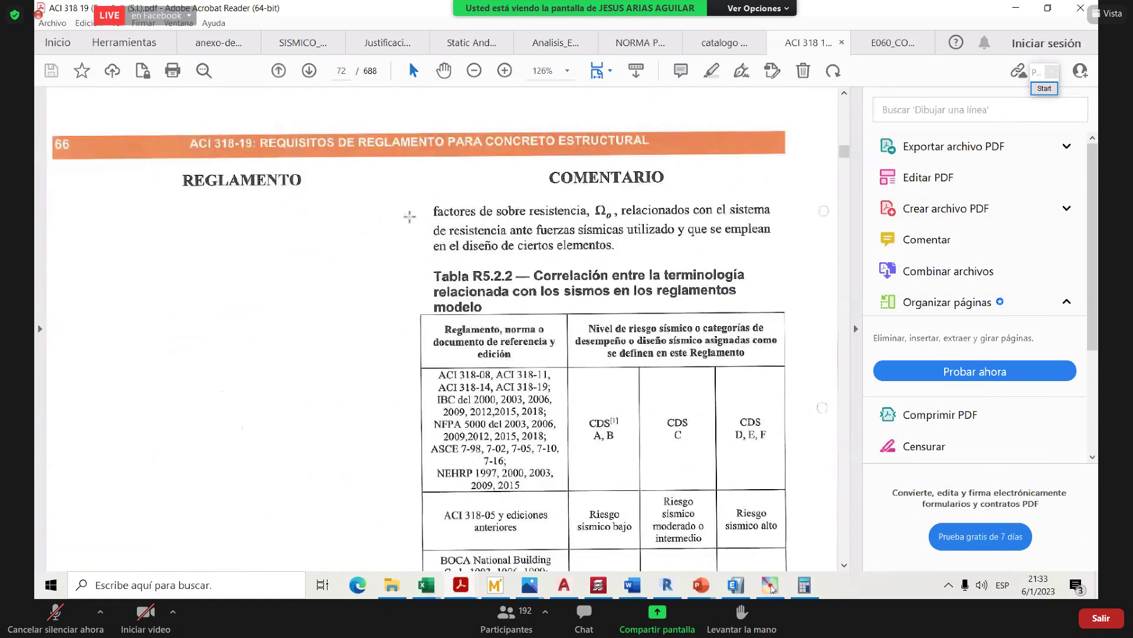
scroll(443, 324, "down", 10)
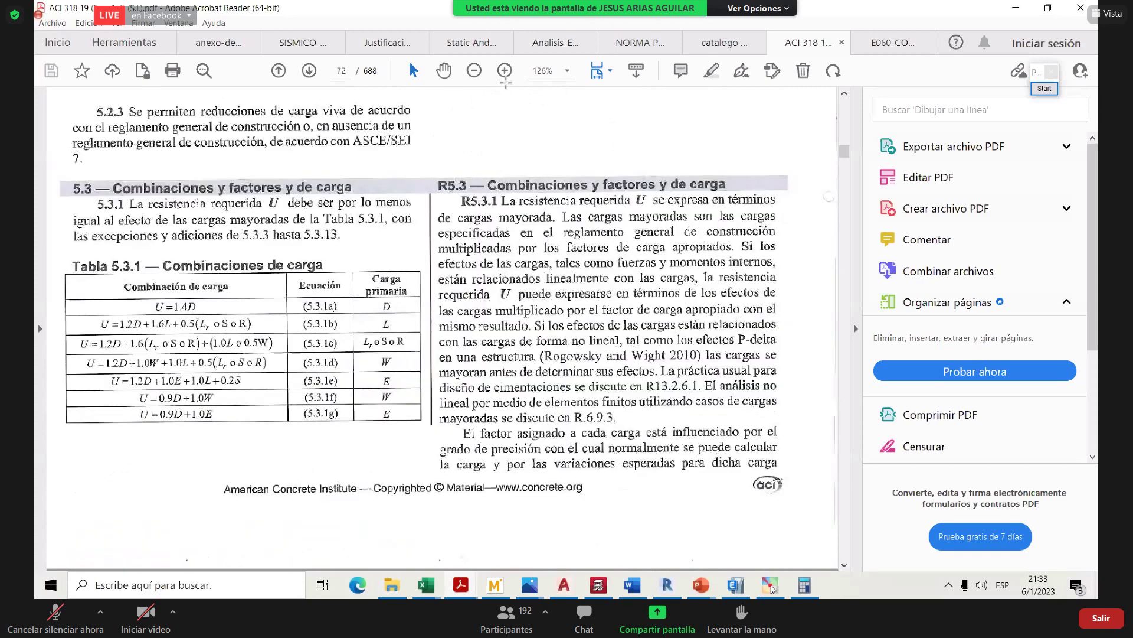
left_click(505, 72)
left_click(505, 72)
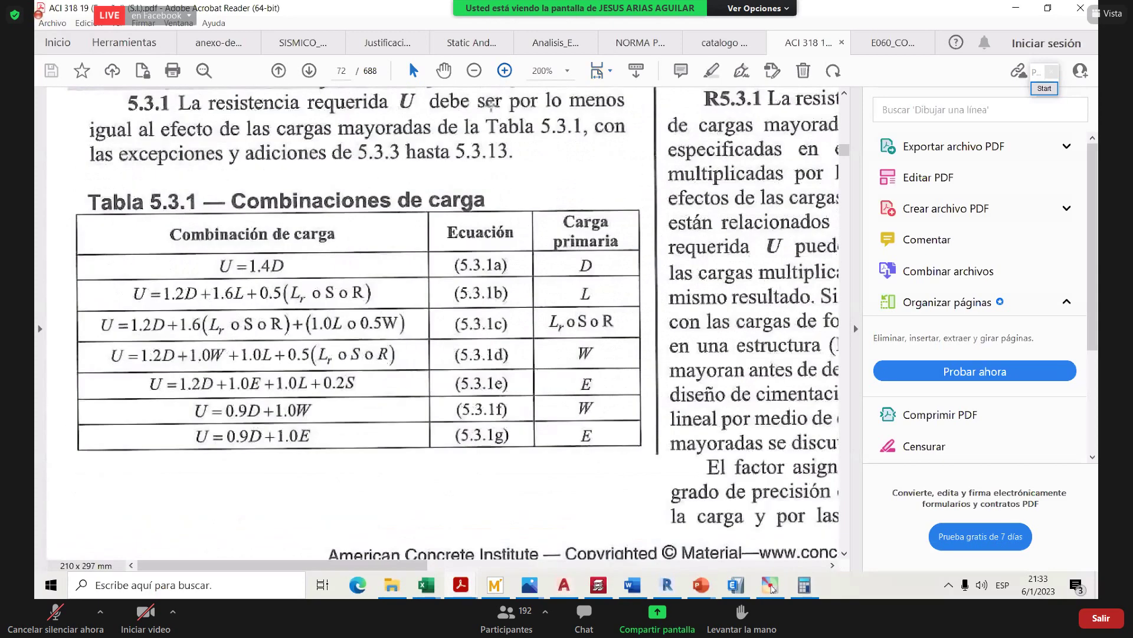
left_click(504, 72)
key("ctrl+minus")
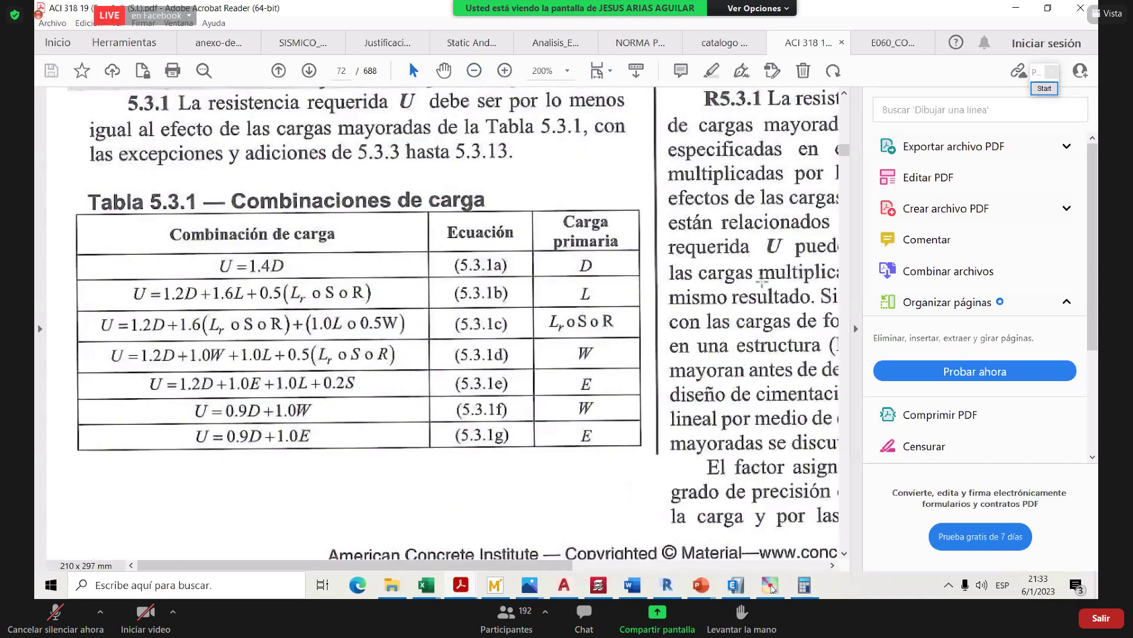
left_click(857, 329)
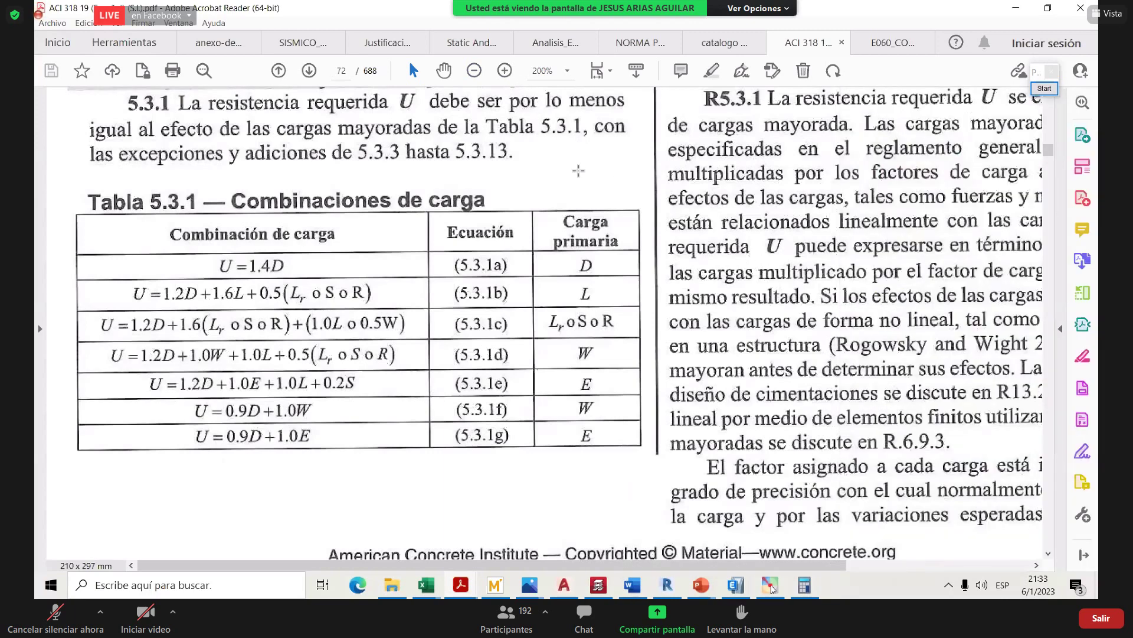
scroll(760, 60, "up", 1, "ctrl")
scroll(851, 49, "down", 1)
scroll(814, 101, "down", 1)
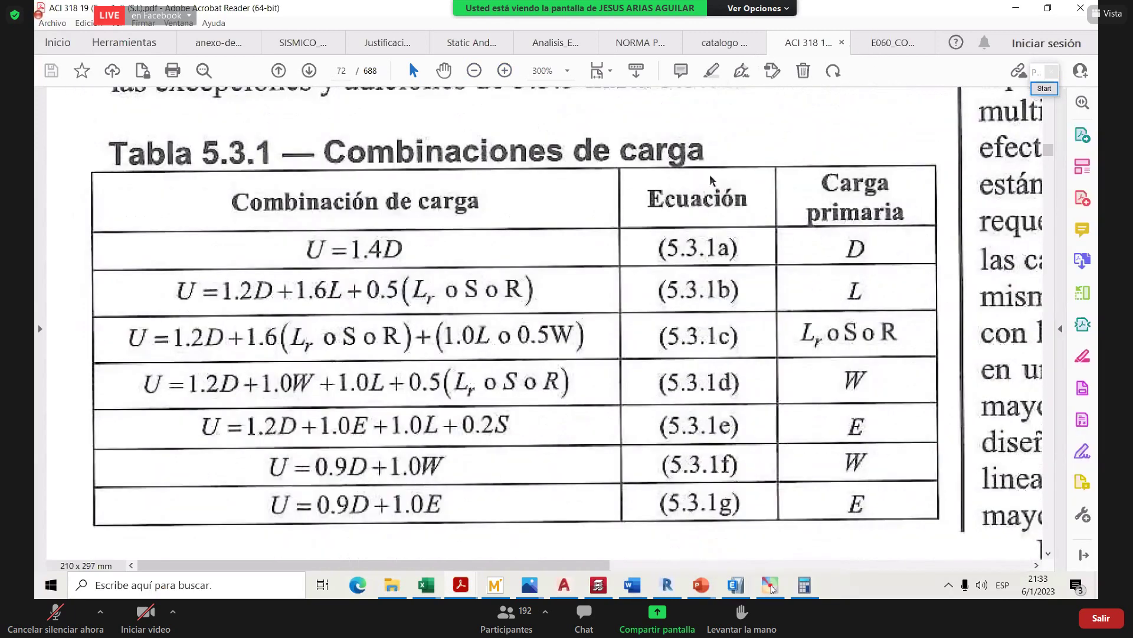
- Enlarge E060 section 9.2 and mark the 1,4 factor in formula 9.2.1
left_click(876, 44)
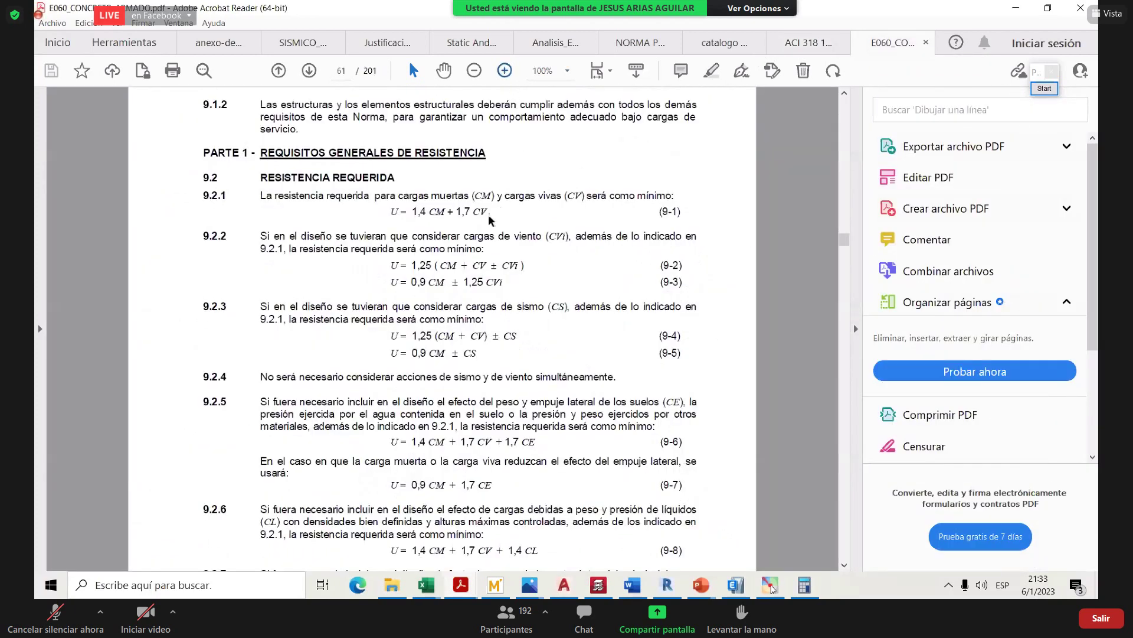
key("ctrl+2")
key("ctrl+plus")
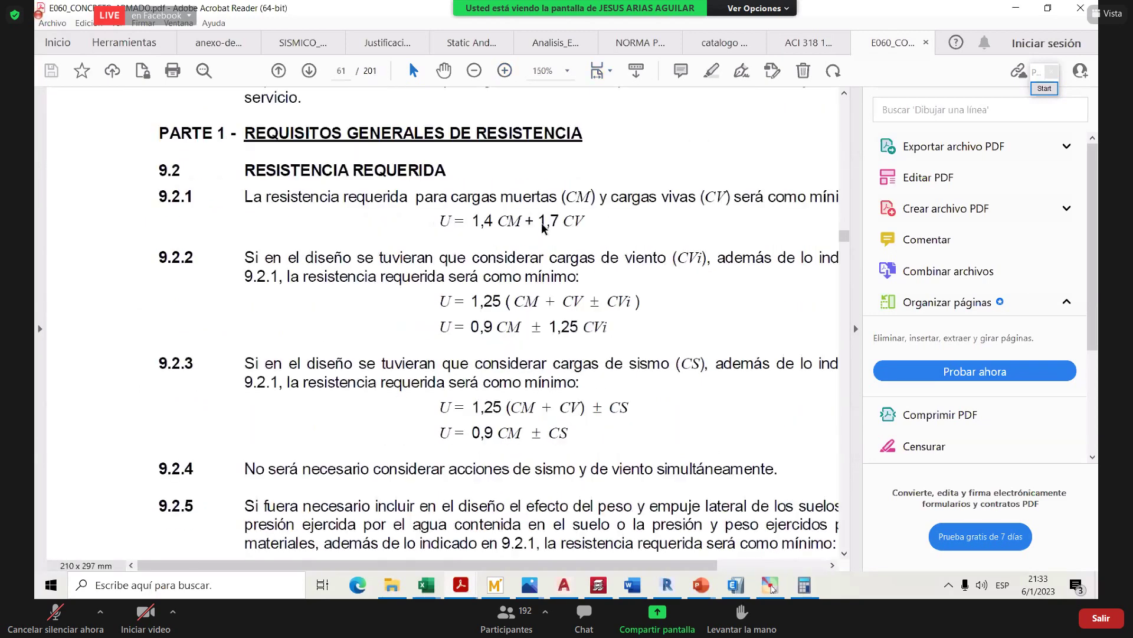
double_click(487, 223)
left_click(558, 222)
left_click(808, 43)
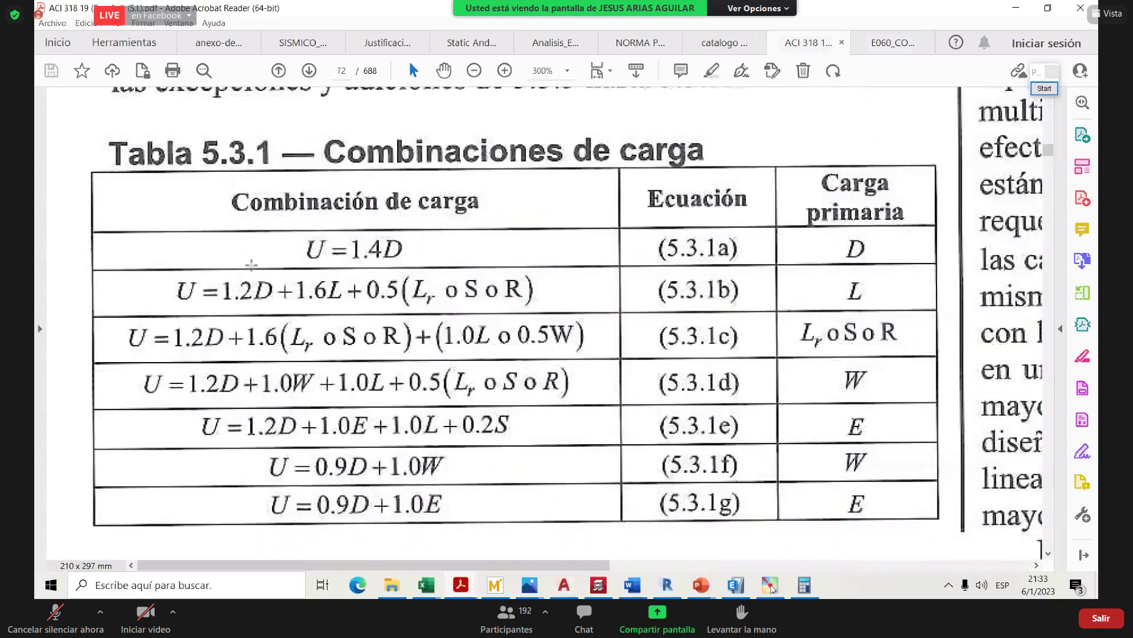
scroll(240, 267, "down", 1)
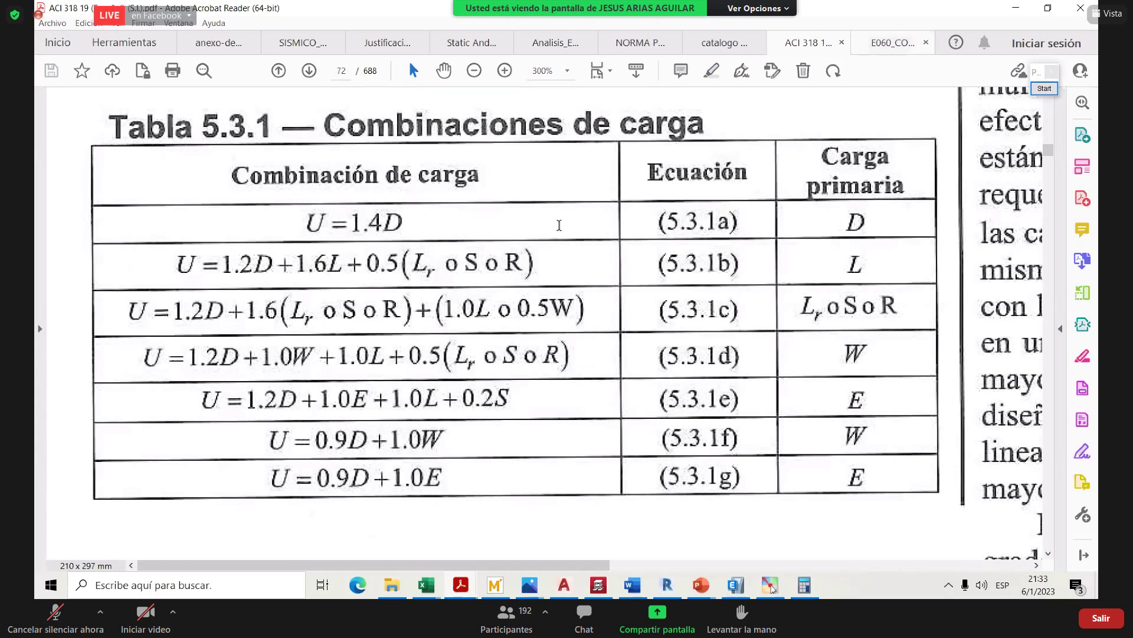
- In E060, mark the 0,9 CM and CS terms of the seismic combination formula
key("ctrl+Tab")
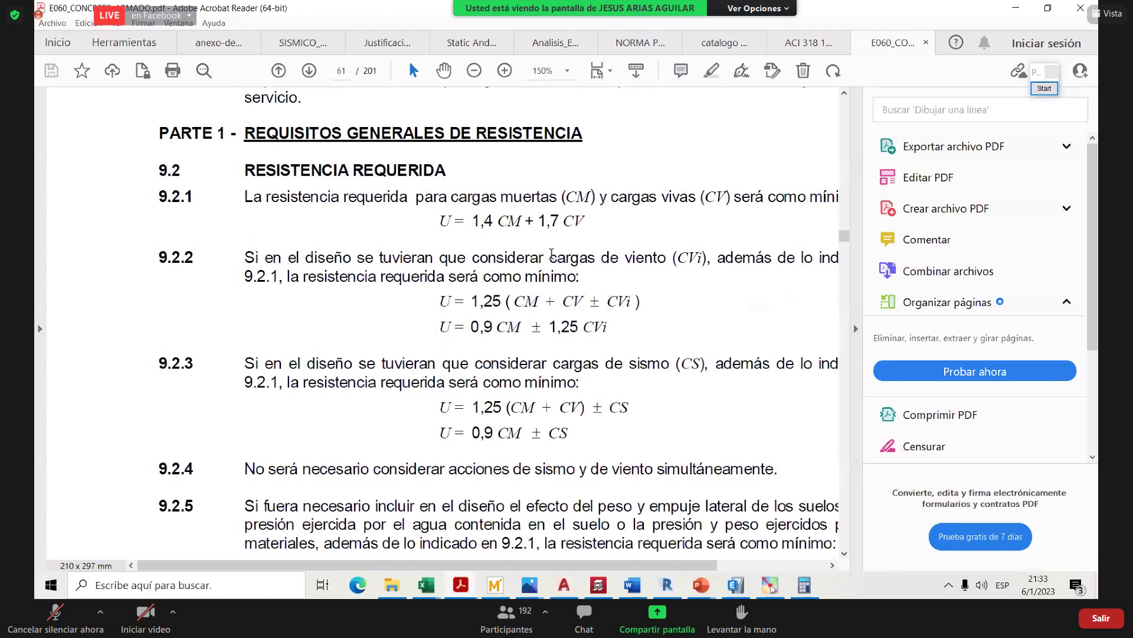
scroll(569, 355, "down", 1)
left_click_drag(563, 245, 589, 248)
scroll(562, 370, "down", 1)
double_click(557, 353)
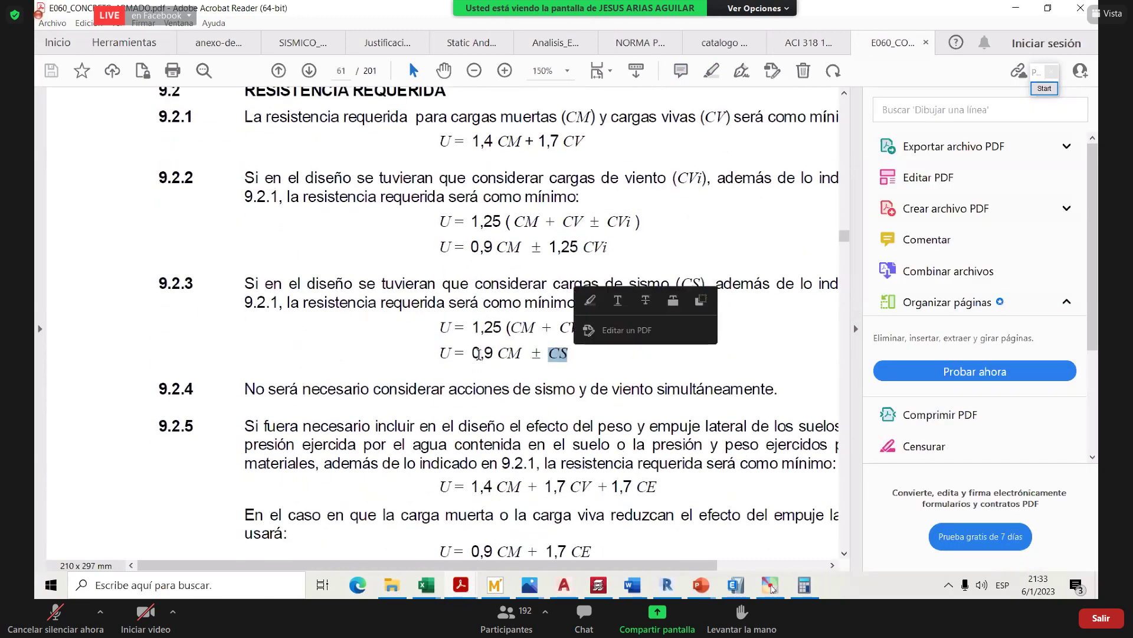
left_click_drag(472, 353, 522, 353)
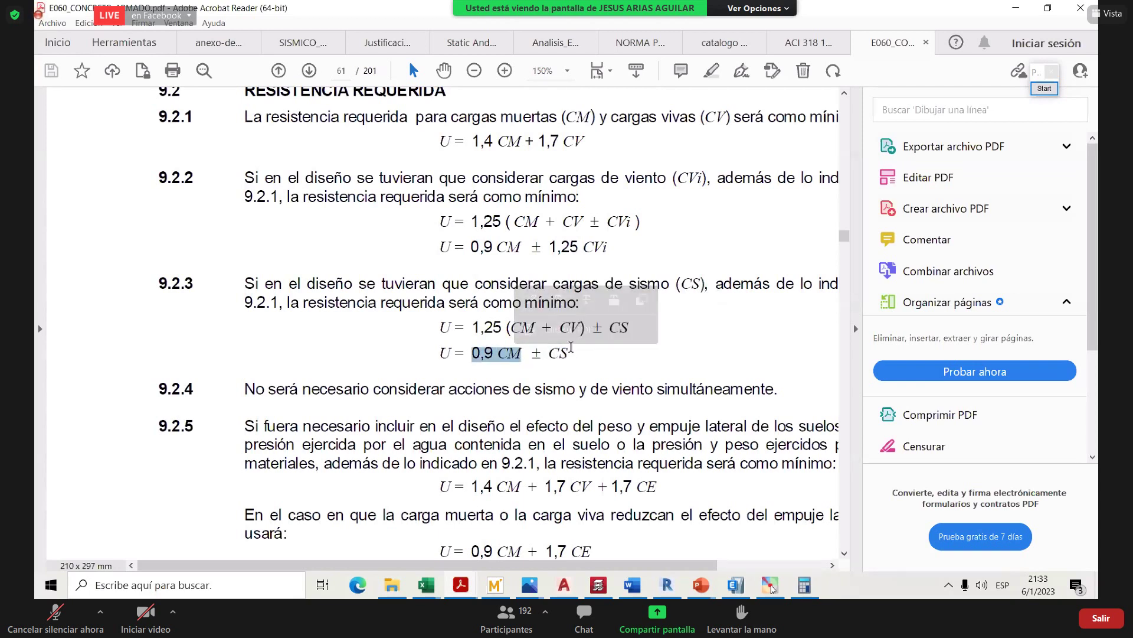
double_click(557, 353)
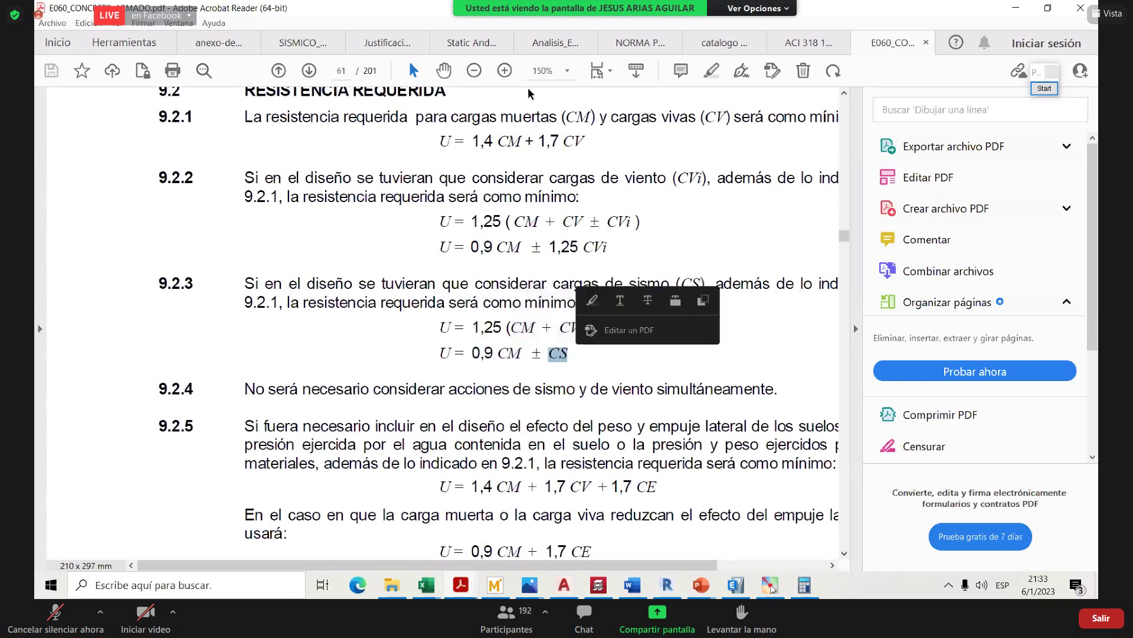
- On Tabla 5.3.1, underline 0.9D + 1.0E, strike out 0.9D + 1.0W, then clear the marks
left_click(795, 38)
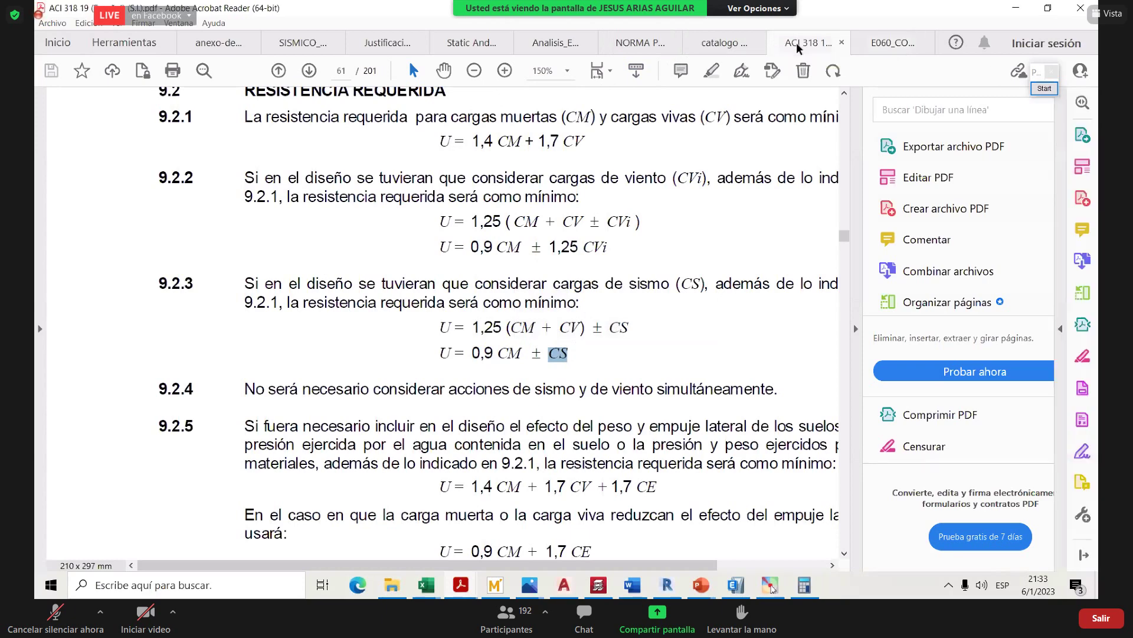
left_click(1046, 90)
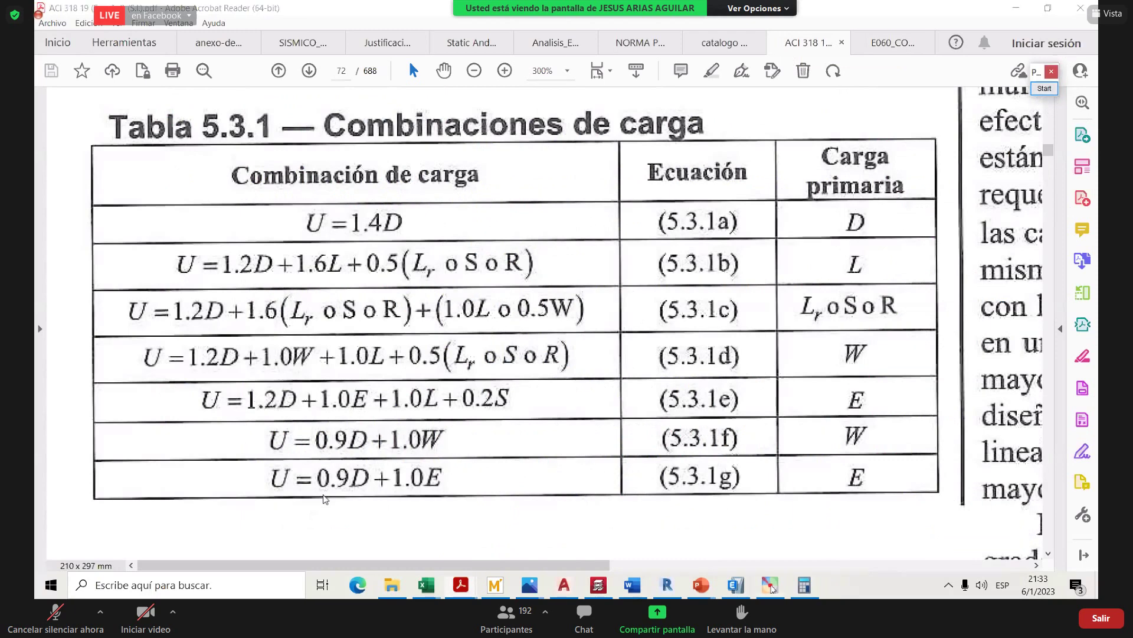
left_click_drag(323, 494, 367, 493)
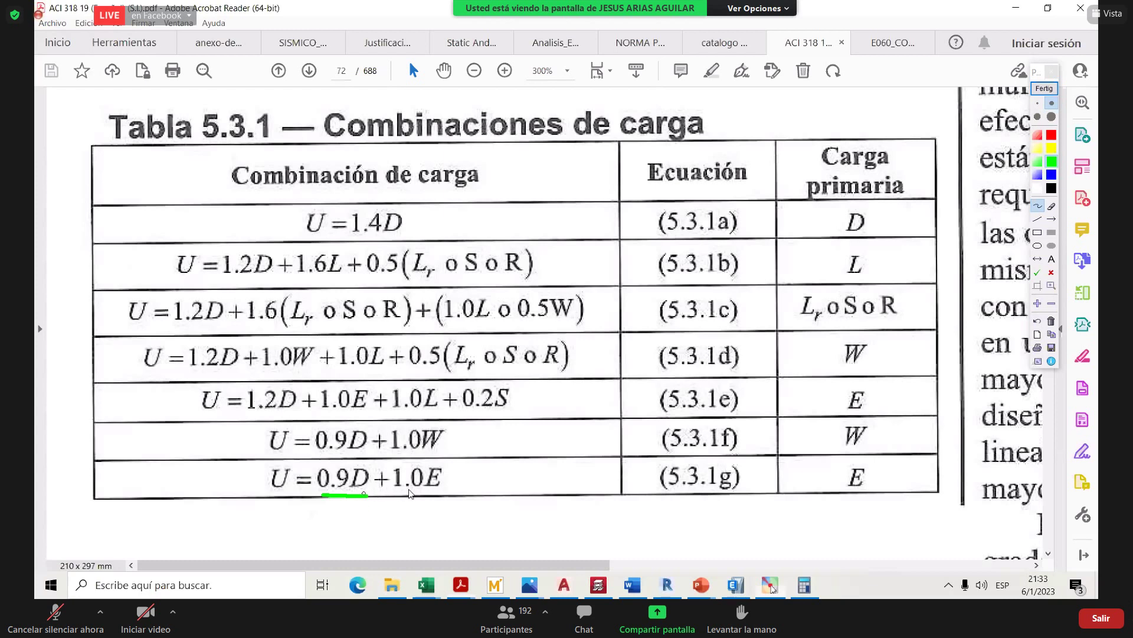
left_click_drag(402, 497, 436, 496)
left_click_drag(268, 445, 459, 439)
mouse_move(389, 443)
left_mouse_down()
mouse_move(443, 440)
mouse_move(285, 444)
mouse_move(445, 453)
left_mouse_up()
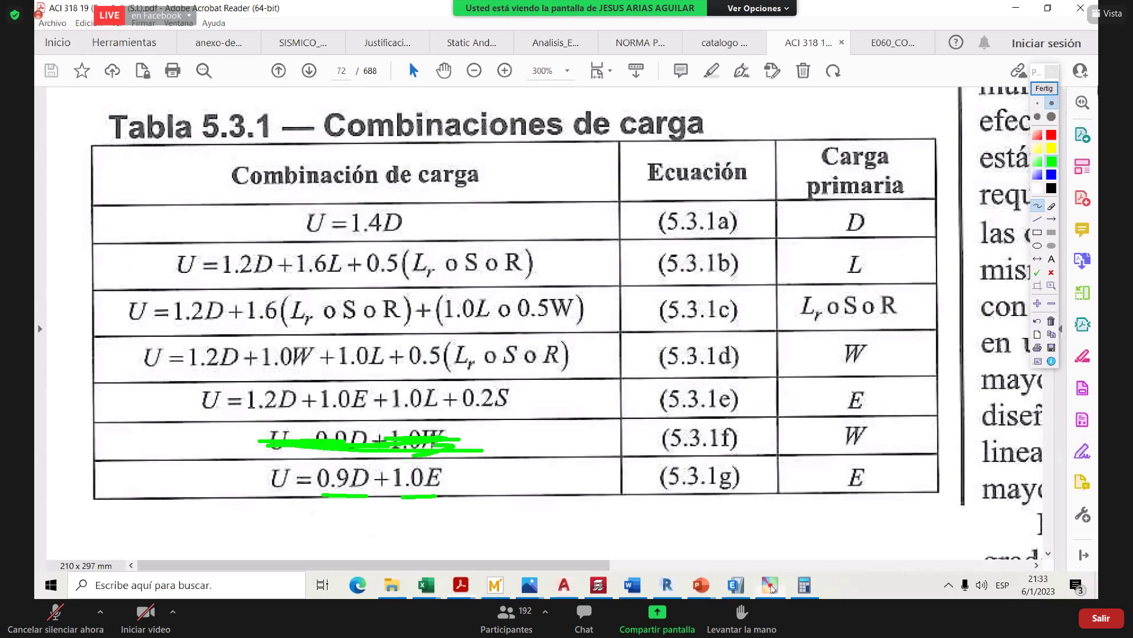
left_click(1044, 88)
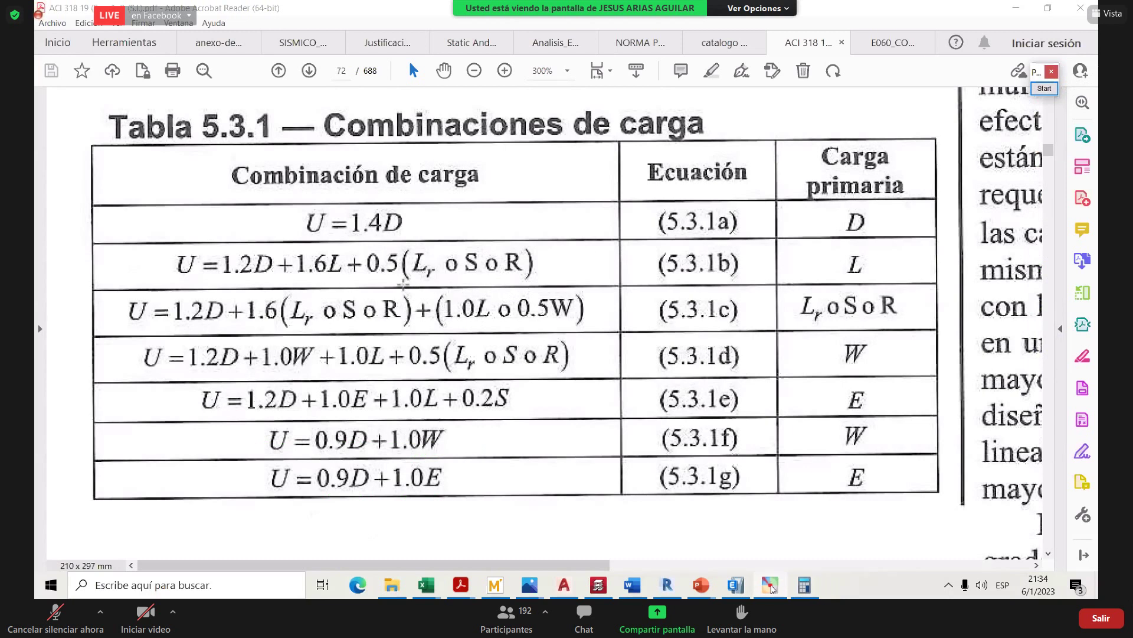
mouse_move(744, 589)
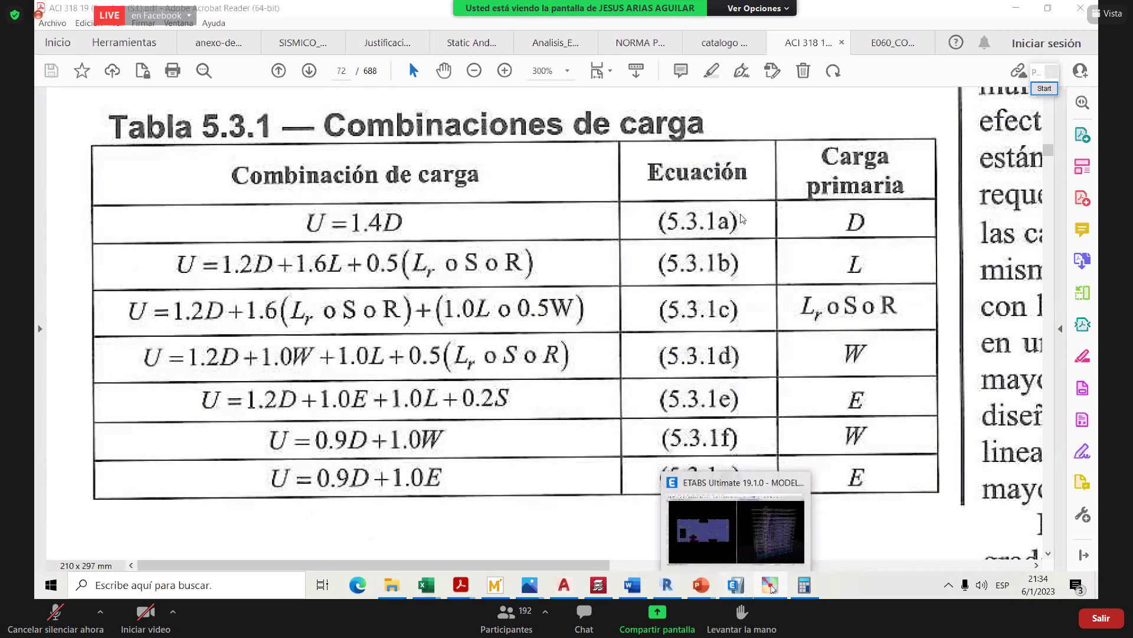
left_click(770, 585)
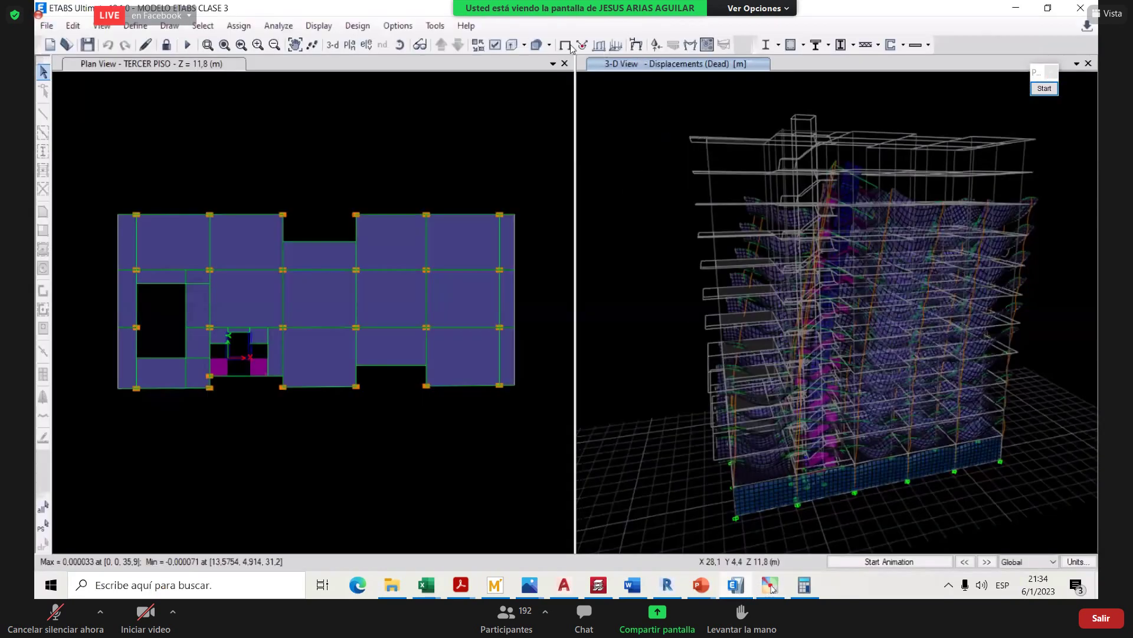
- Show the building's deformed shape for the SDX seismic case
middle_click_drag(753, 290, 727, 283)
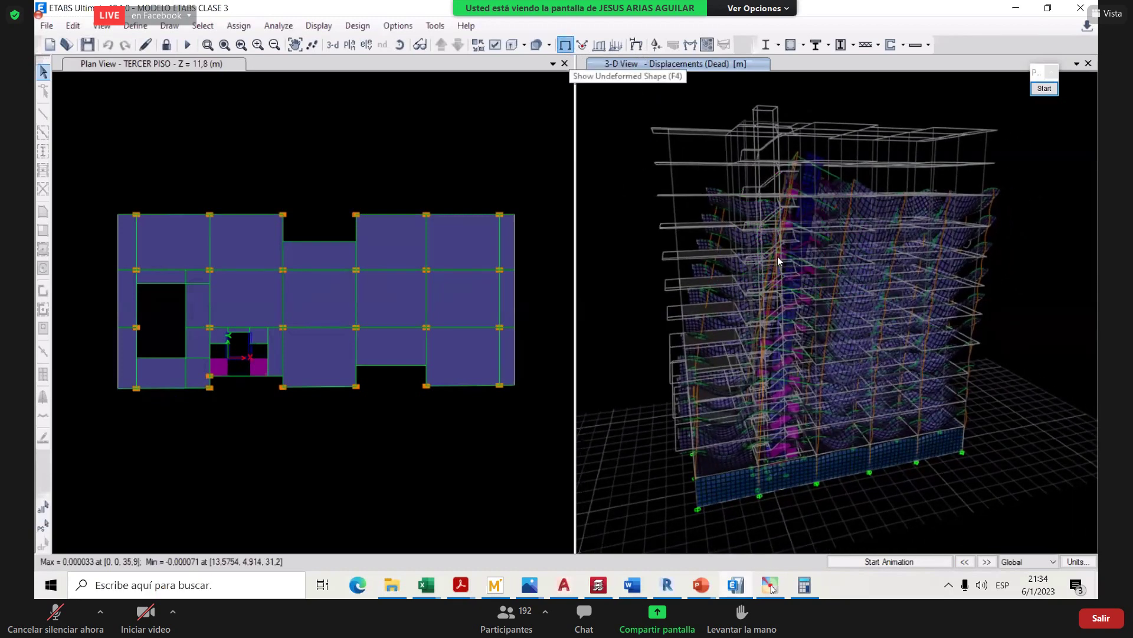
key("F4")
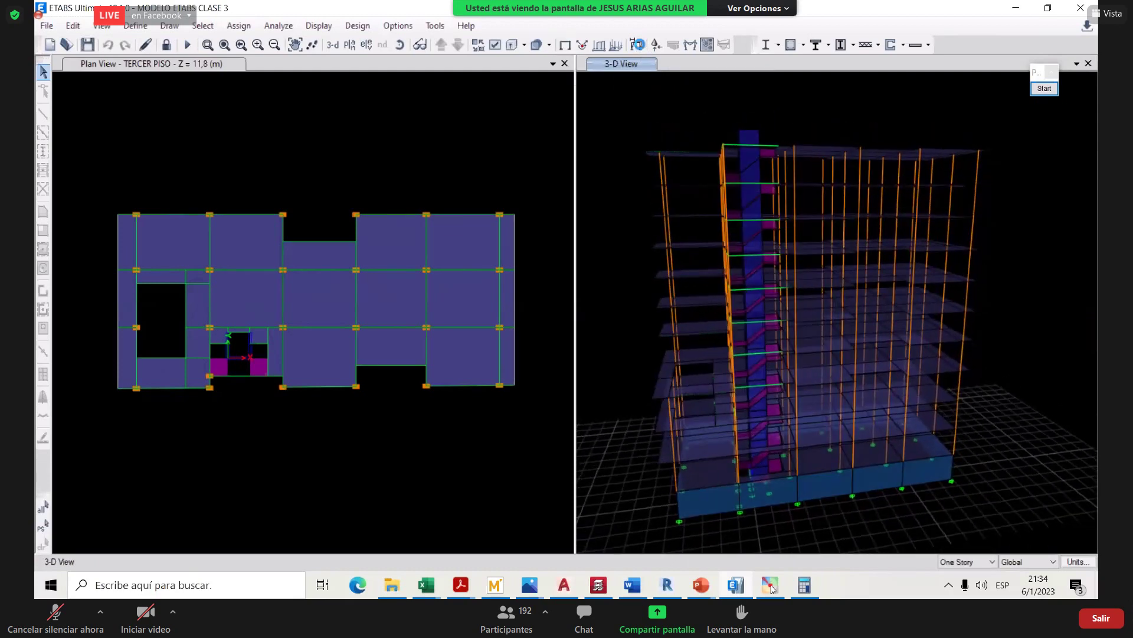
middle_click_drag(593, 86, 543, 91, "shift")
key("F6")
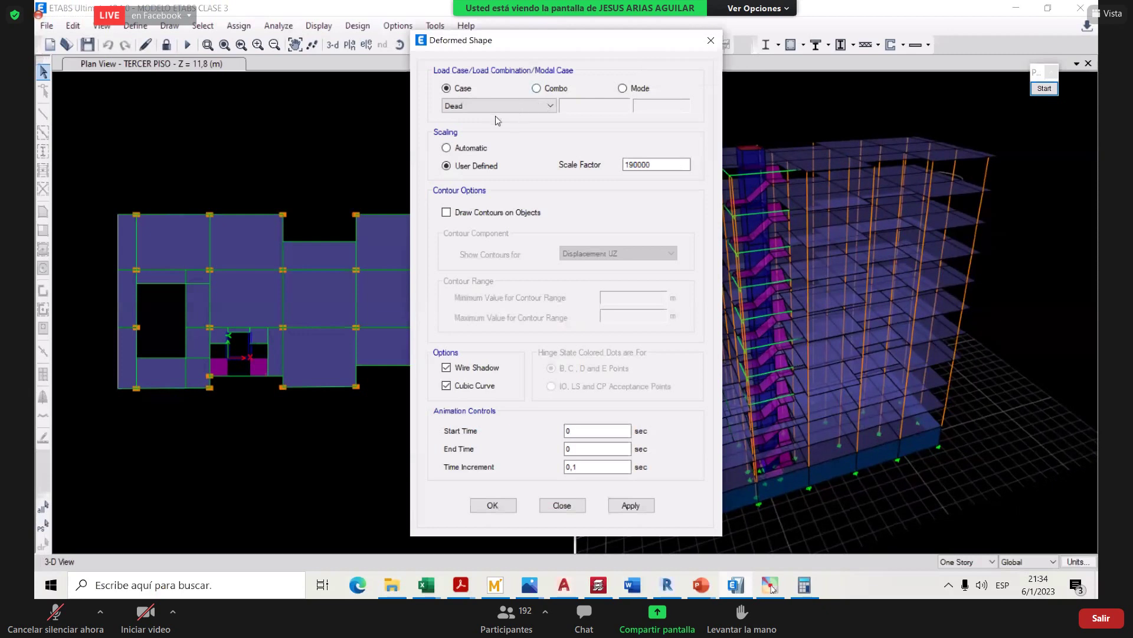
left_click(467, 105)
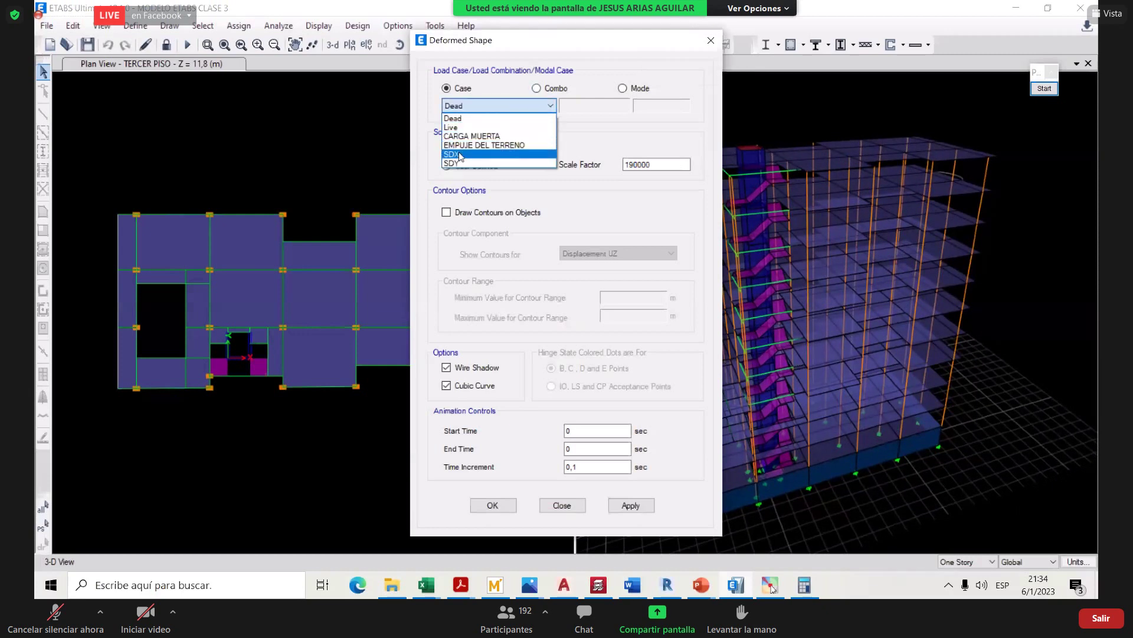
left_click(460, 154)
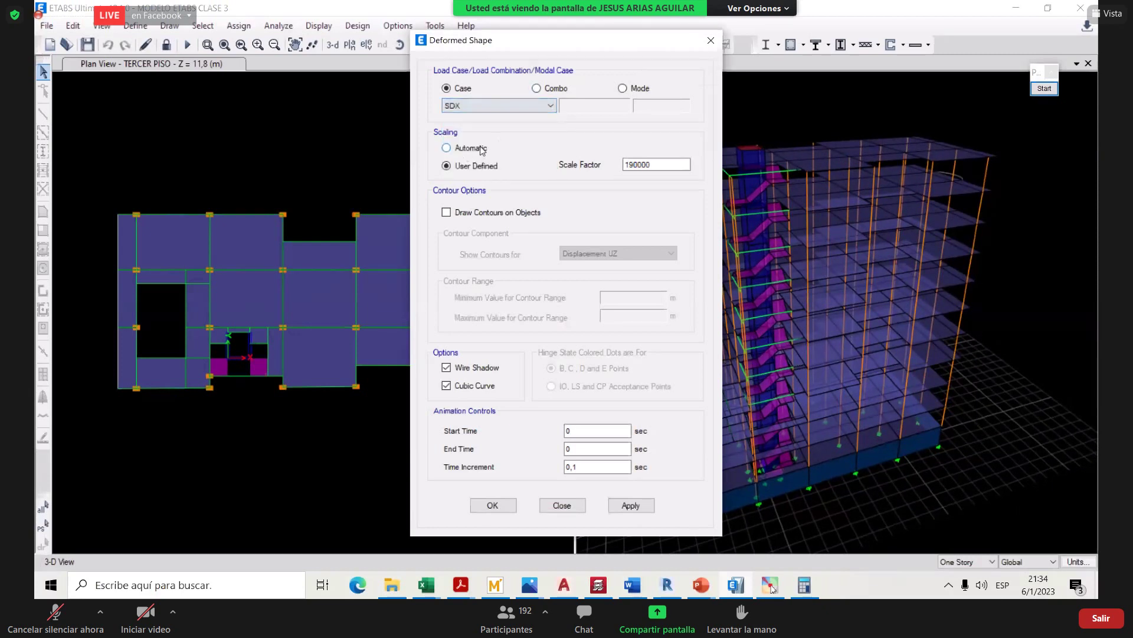
left_click(629, 507)
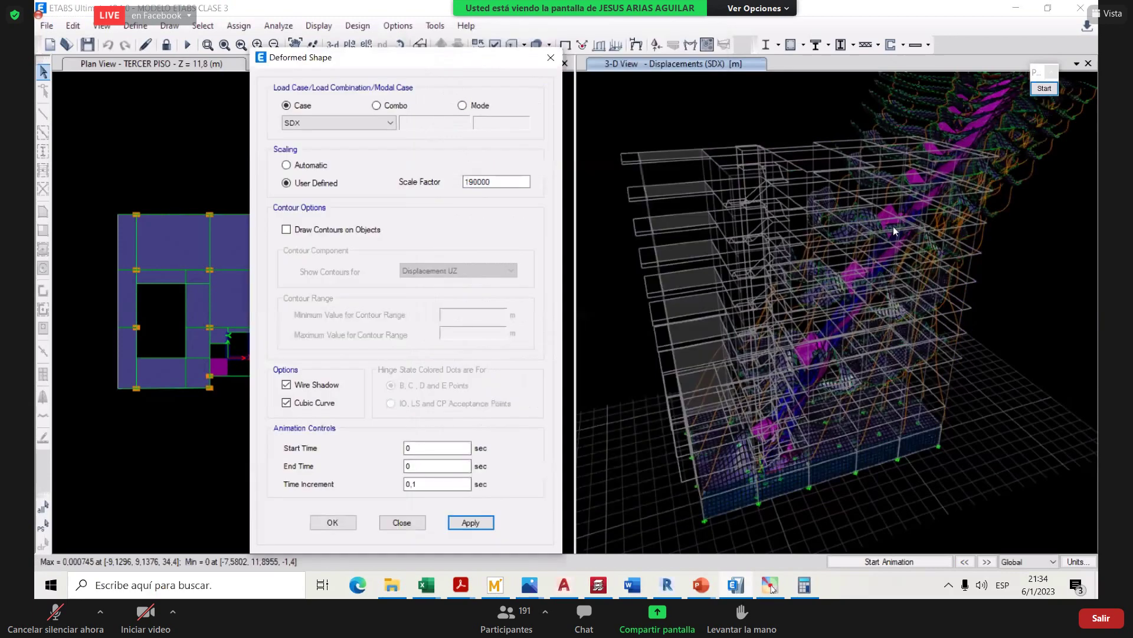
- Read the SDX displacements at joint 15 on the third floor, then restore the undeformed view
scroll(892, 282, "down", 4)
right_click(898, 275)
scroll(676, 150, "up", 3)
right_click(893, 277)
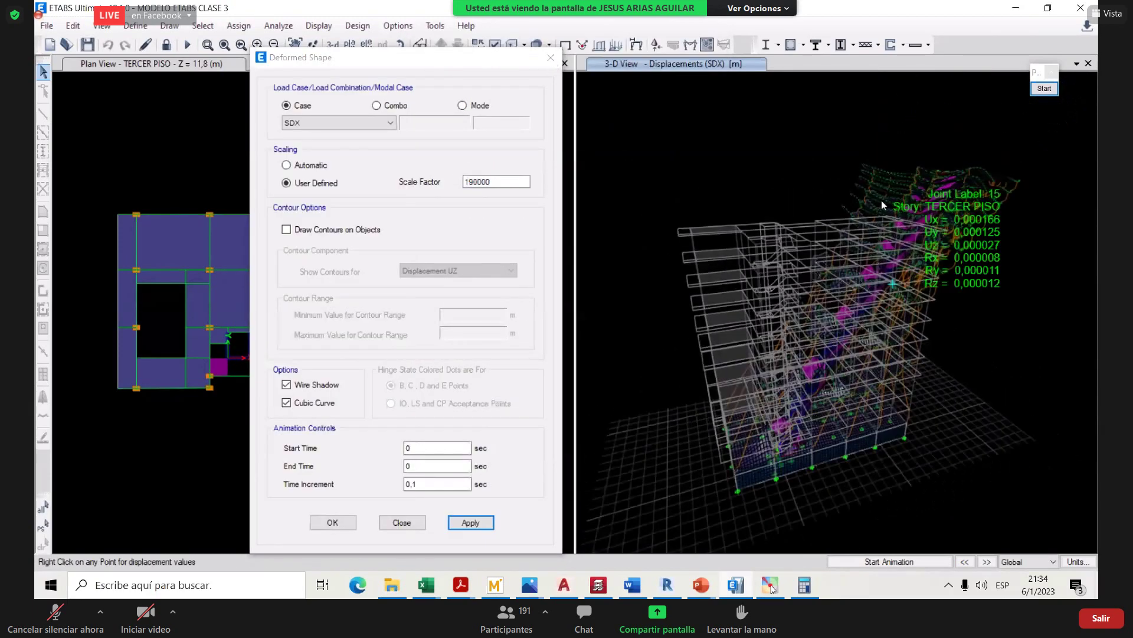
scroll(891, 277, "up", 3)
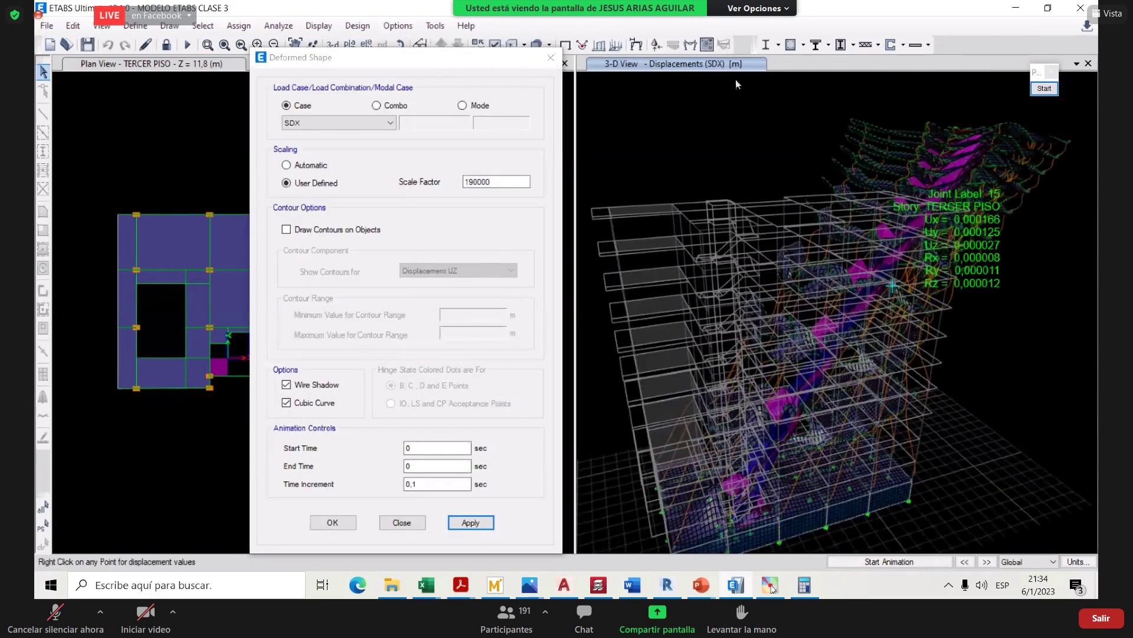
left_click(551, 58)
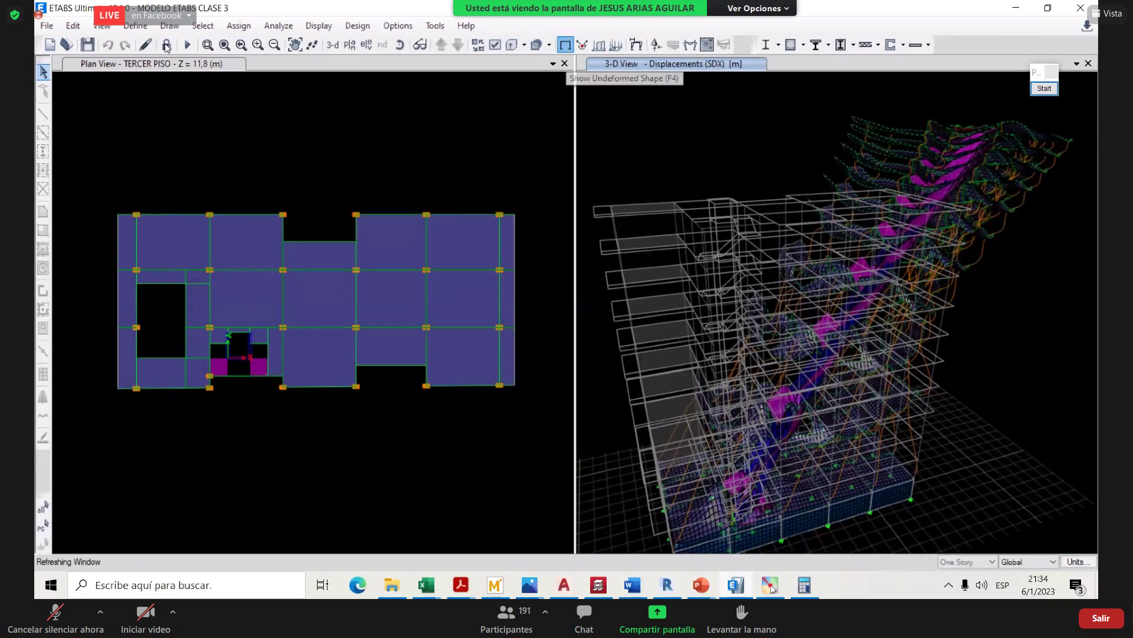
left_click(565, 44)
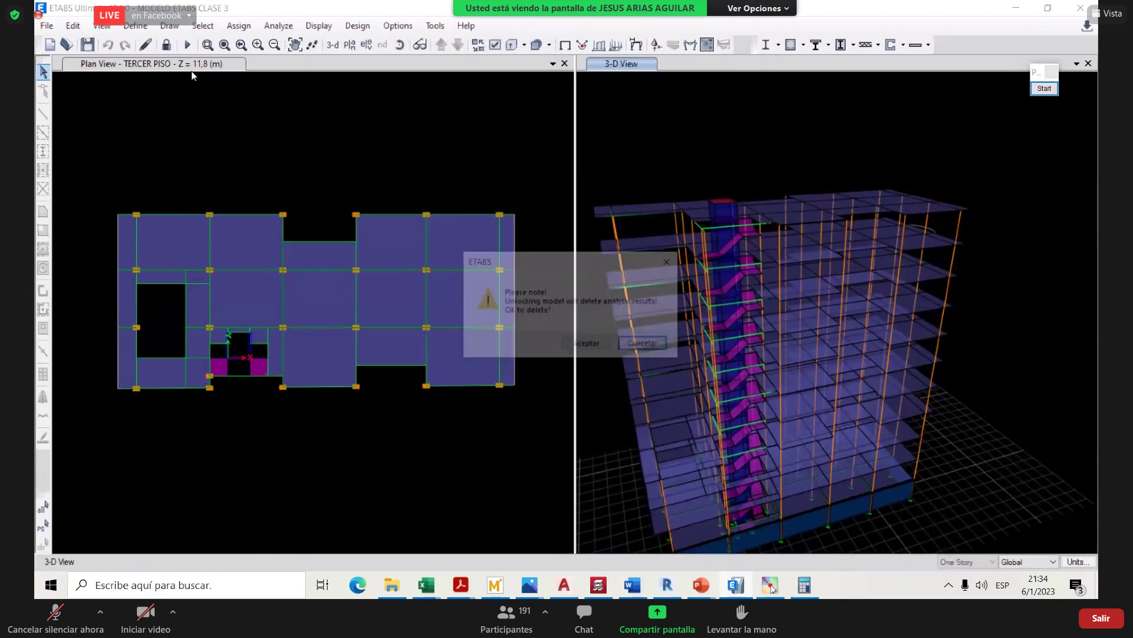
- Unlock the model and inspect the H25MPA concrete material properties
left_click(586, 344)
left_click(135, 28)
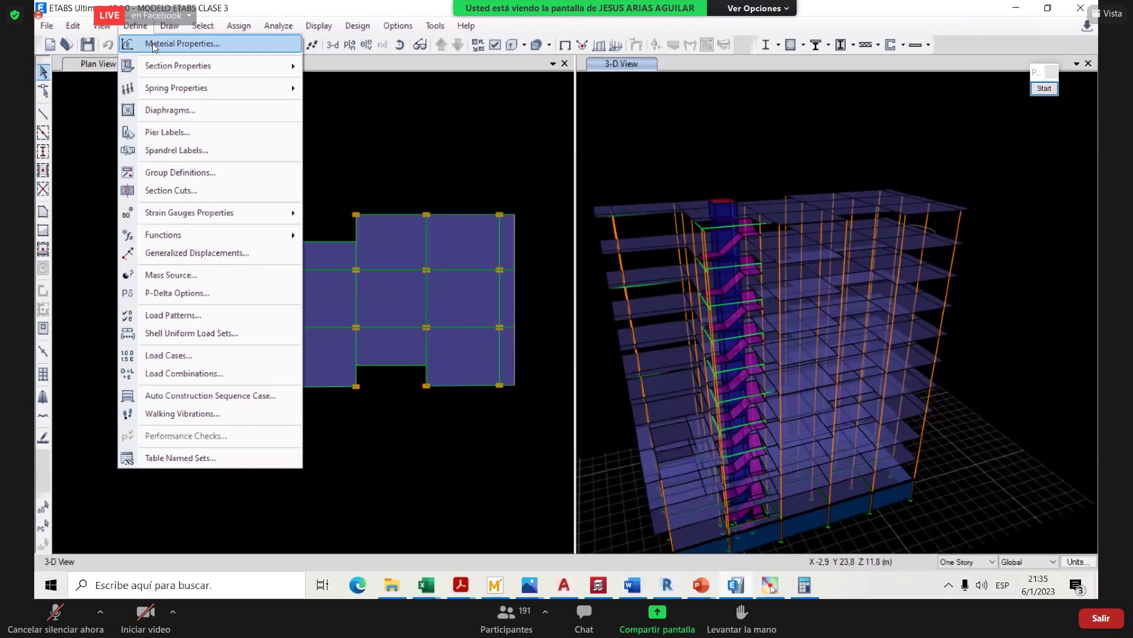
key("Return")
left_click(439, 250)
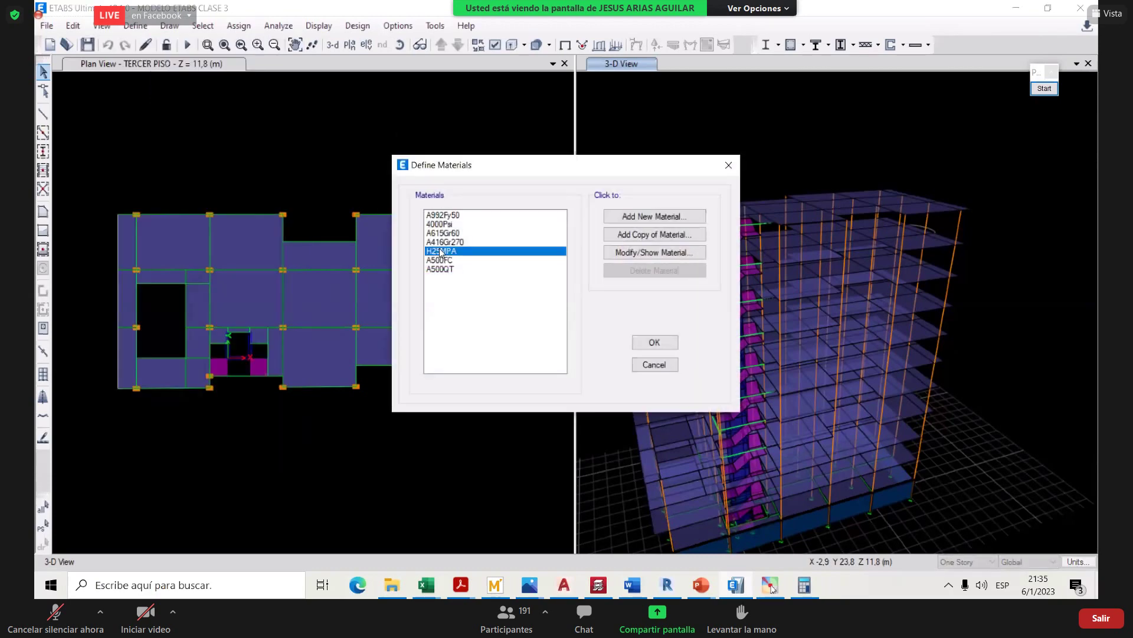
left_click(632, 254)
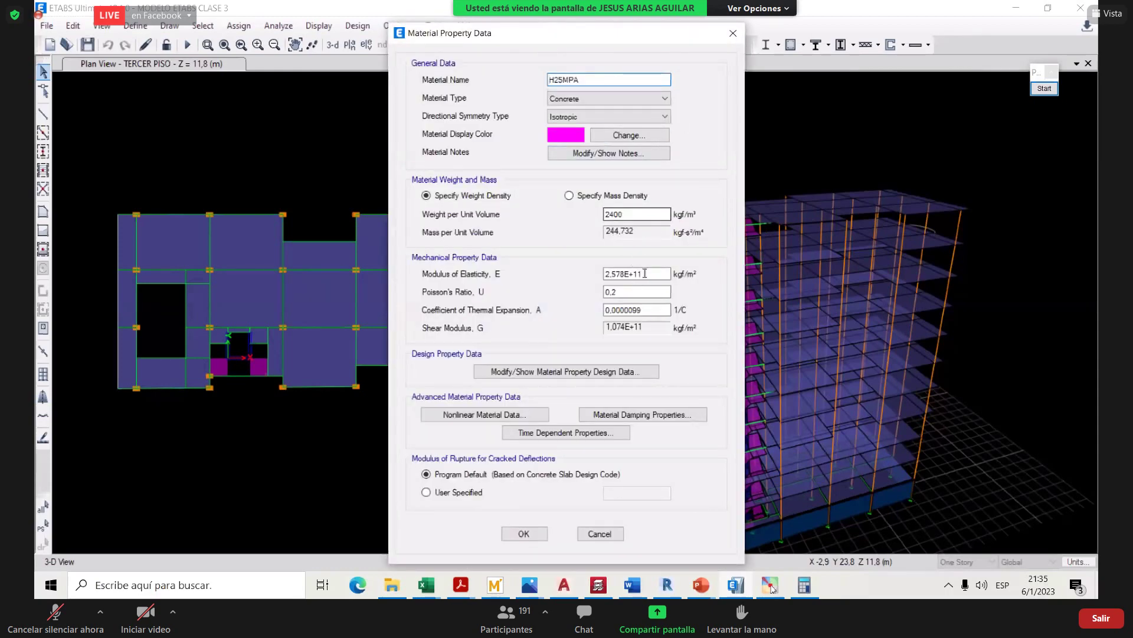
left_click(733, 33)
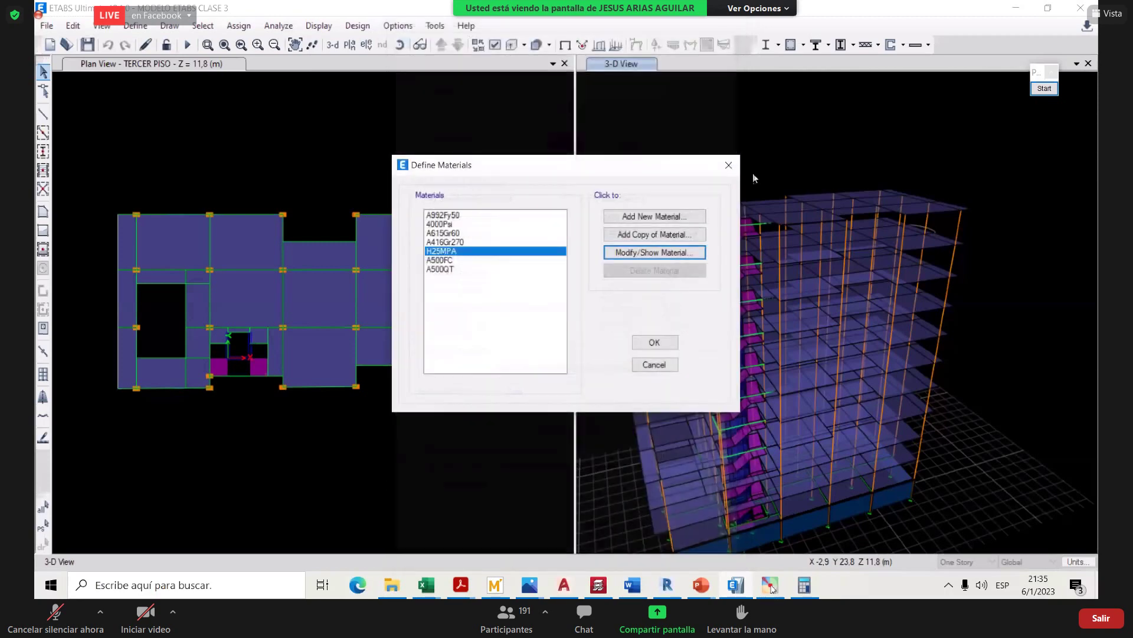
left_click(730, 163)
- Switch the model units to N-mm and reopen the H25MPA material properties
left_click(1080, 560)
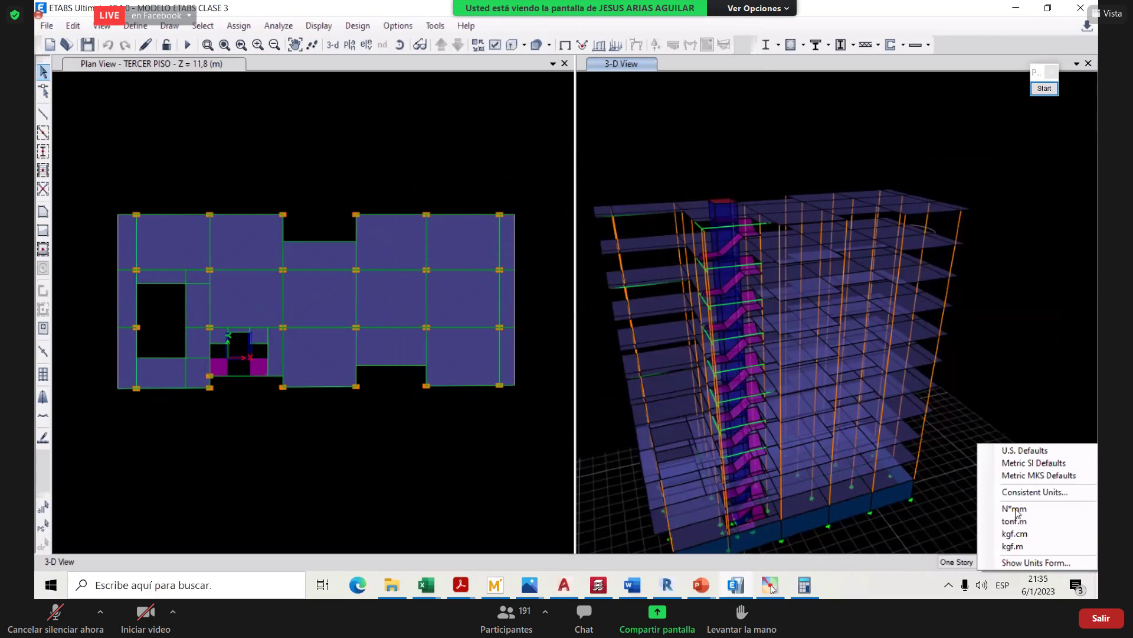
left_click(1015, 509)
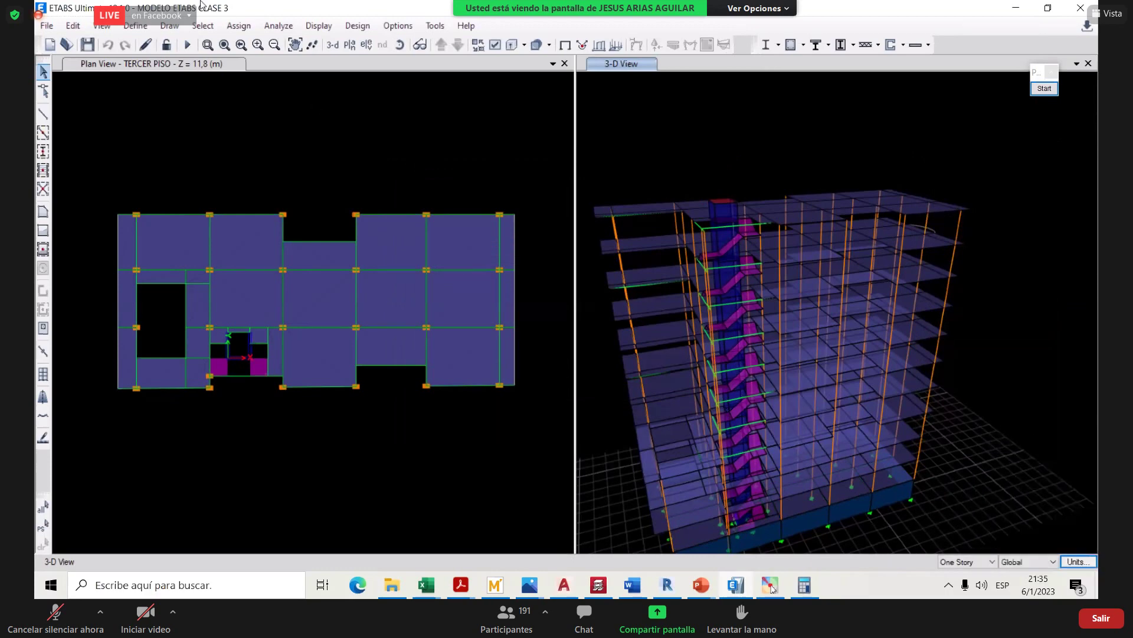
left_click(135, 25)
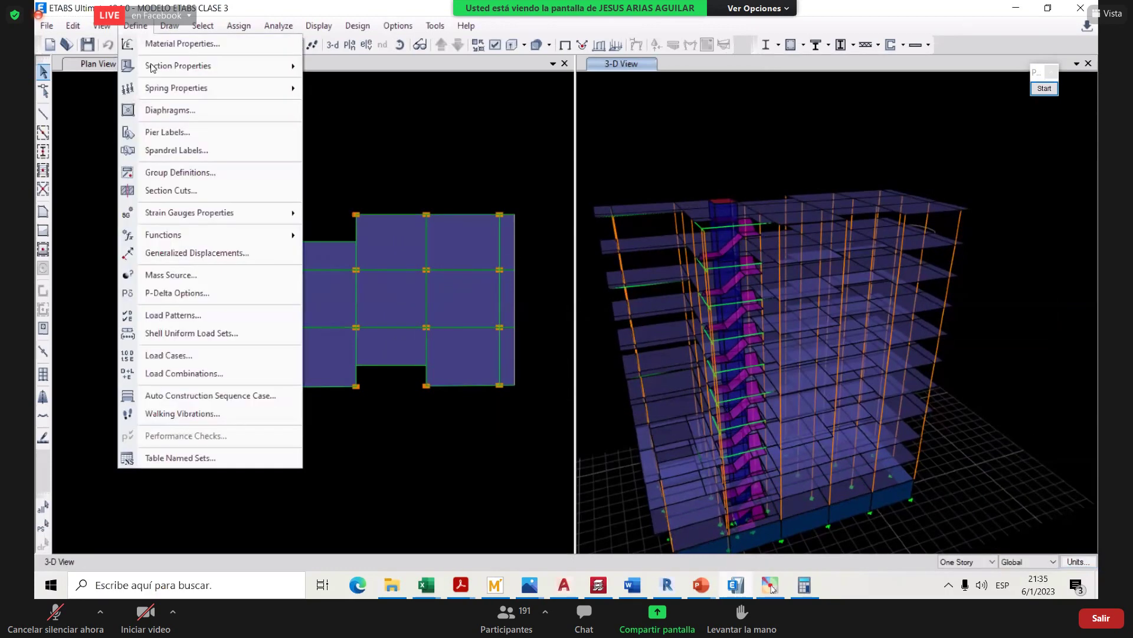
left_click(245, 43)
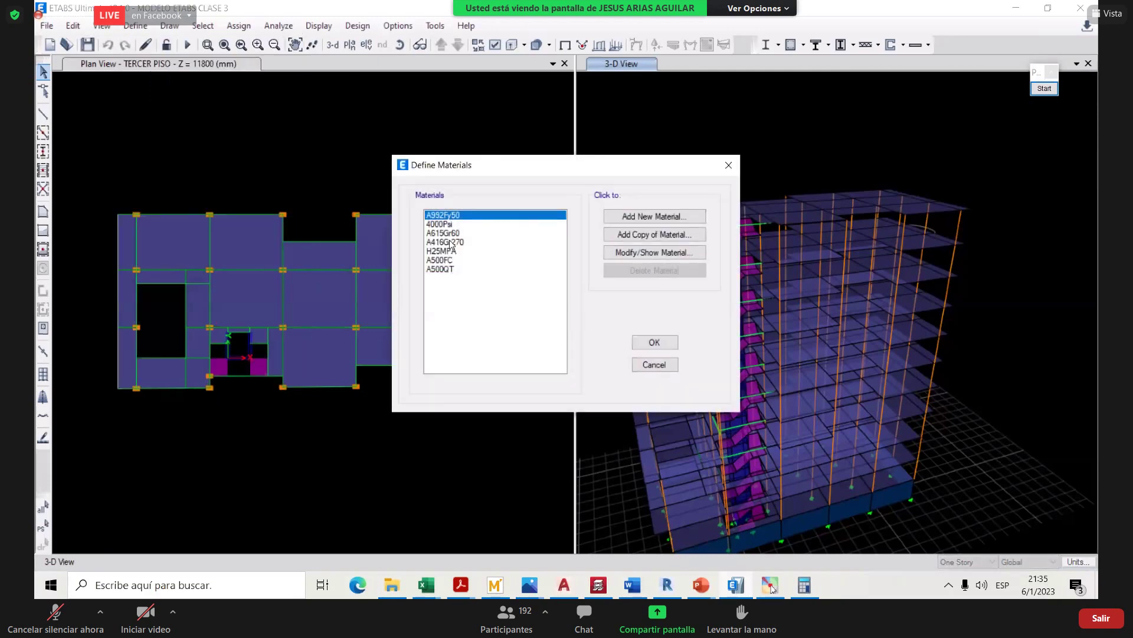
left_click(457, 250)
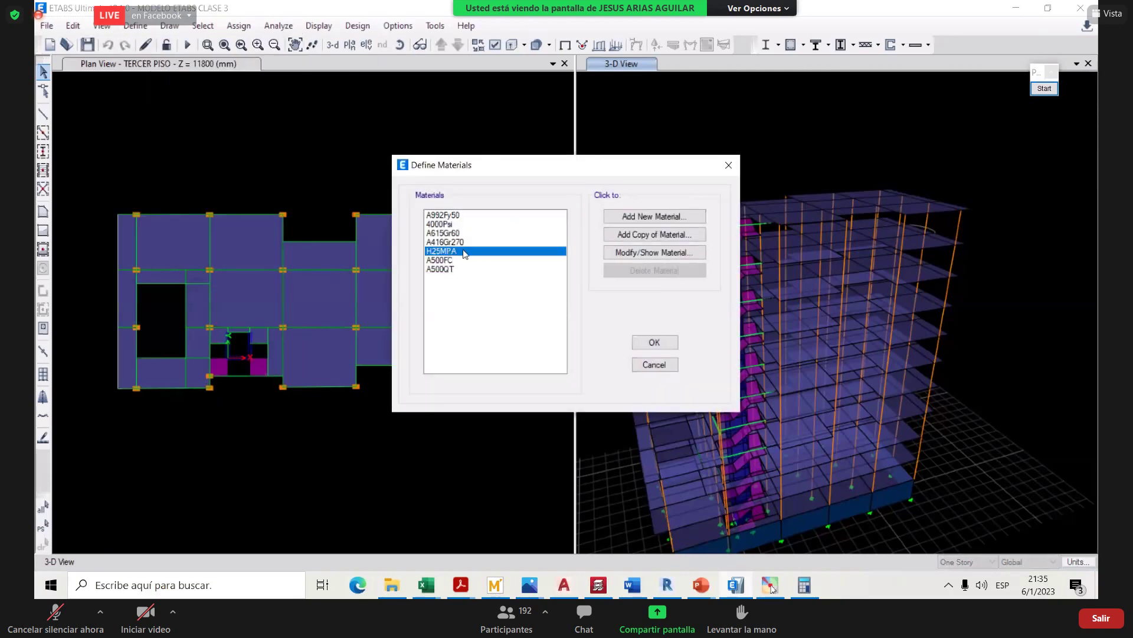
left_click(633, 253)
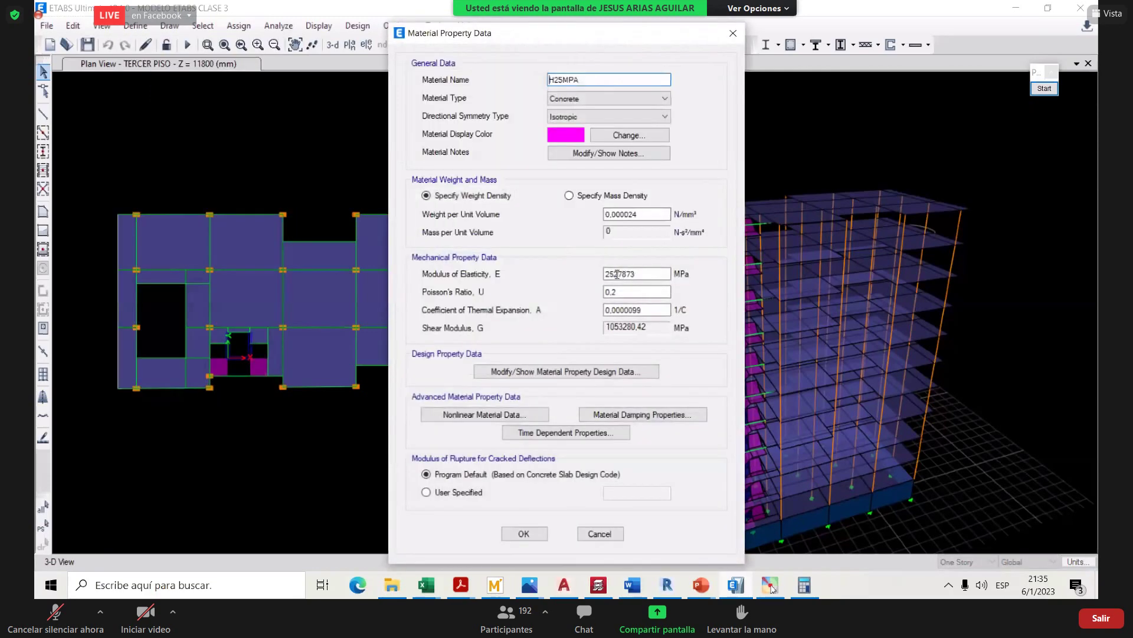
- Read the worksheet's reinforced-concrete modulus Ec of 25278.73 MPa, then return to ETABS
mouse_move(489, 565)
left_click(495, 585)
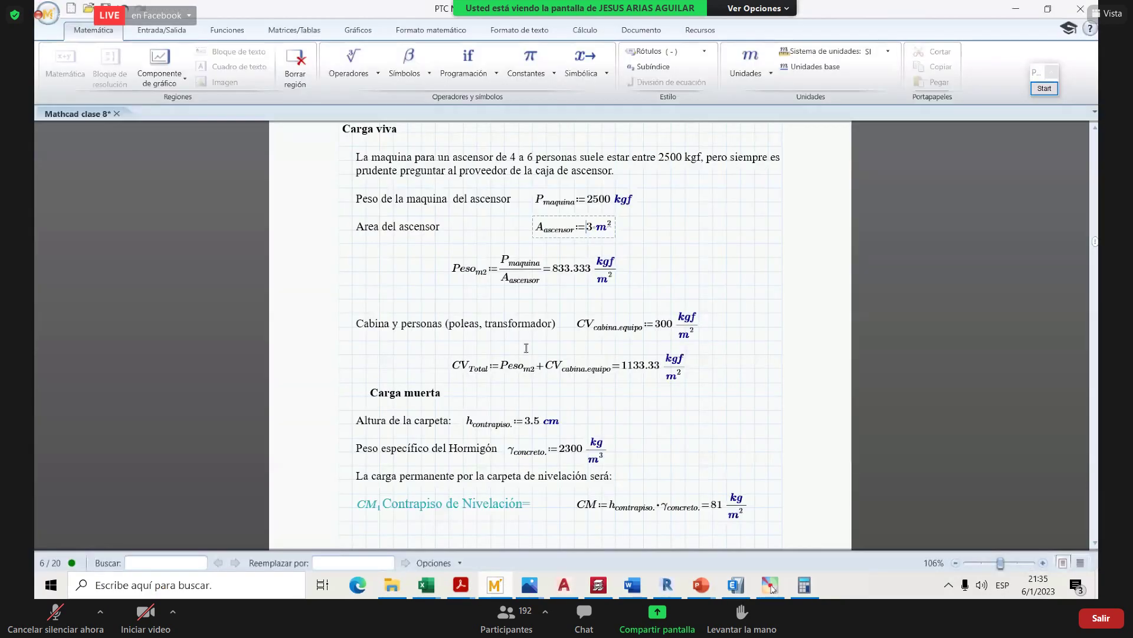
scroll(526, 348, "up", 12)
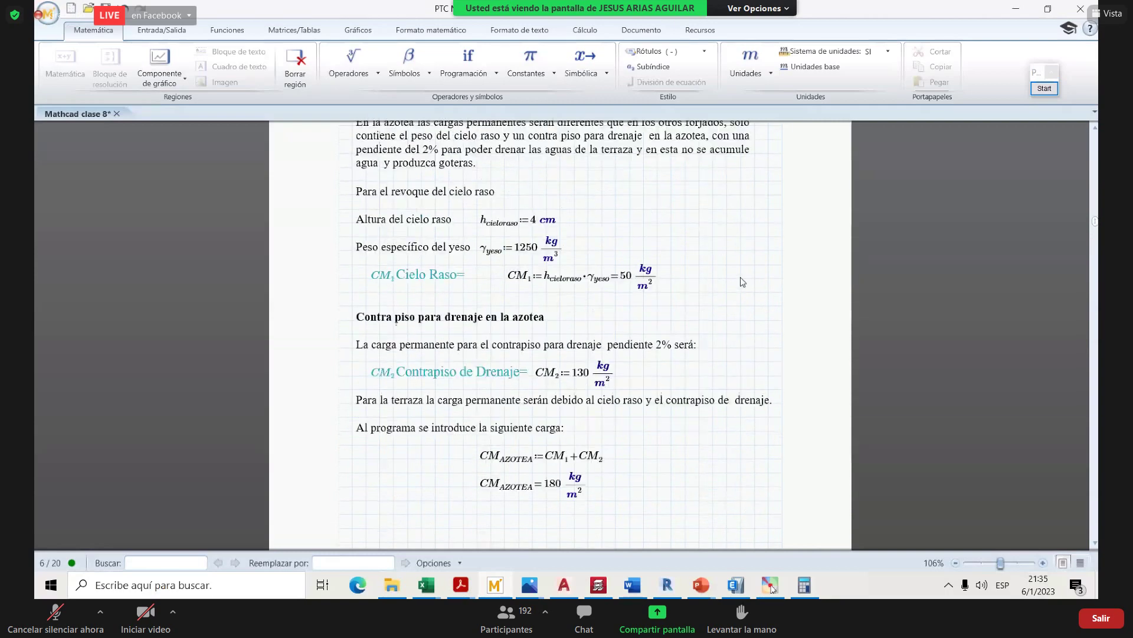
left_click_drag(1093, 219, 1094, 215)
scroll(546, 282, "up", 10)
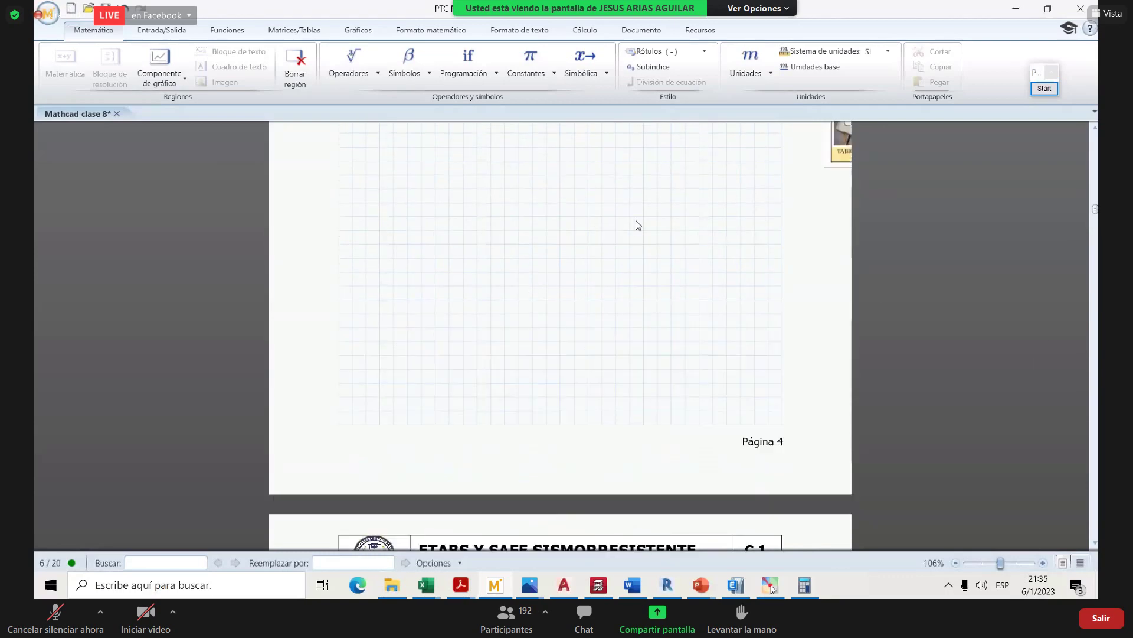
scroll(623, 184, "up", 15)
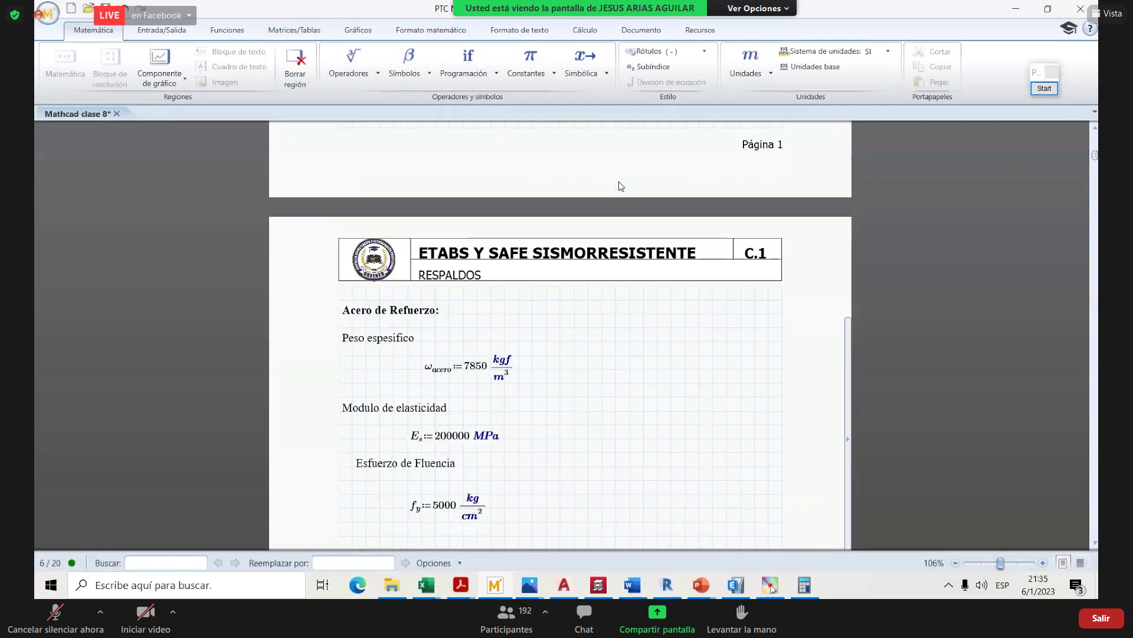
scroll(732, 470, "down", 3)
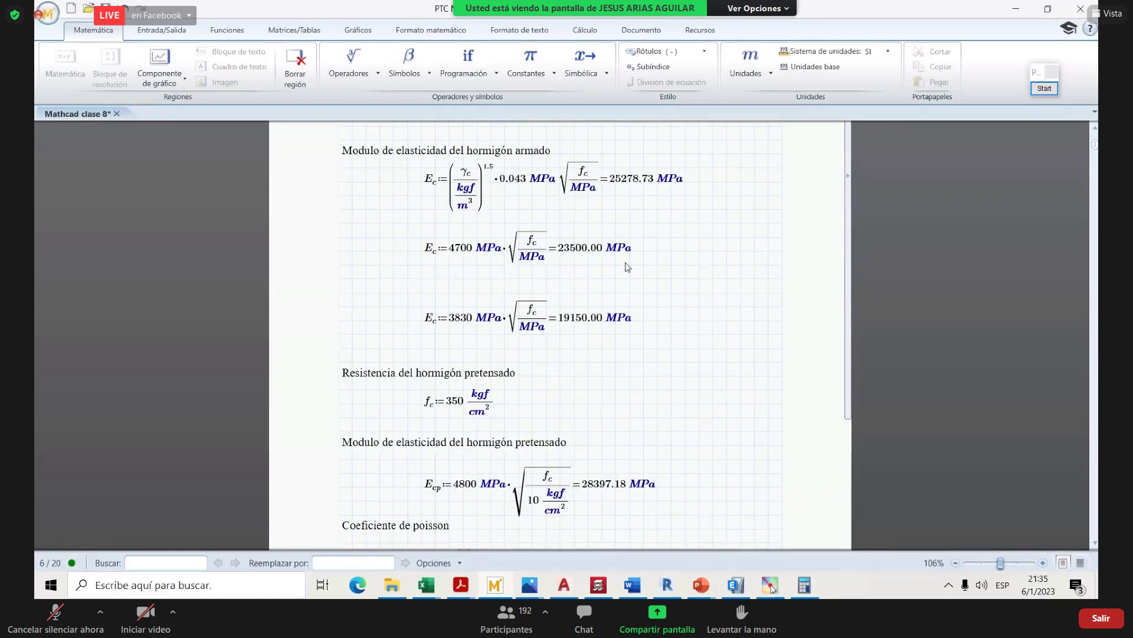
key("alt+Tab")
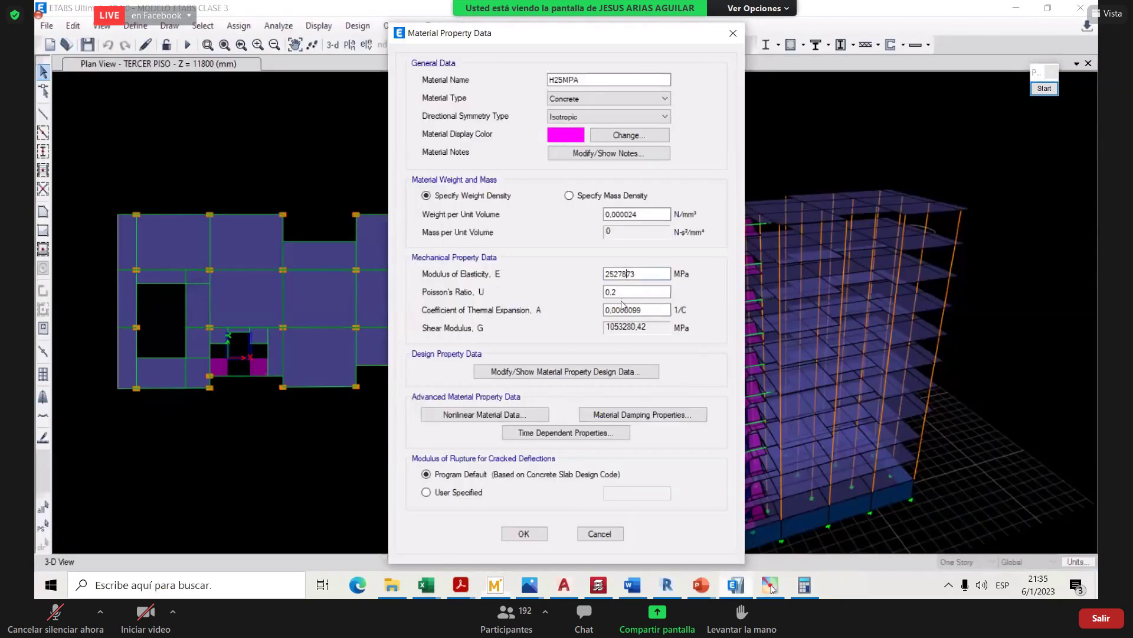
- Correct the H25MPA modulus of elasticity to 25278,73 MPa and confirm
left_click(639, 276)
type(",")
left_click(523, 534)
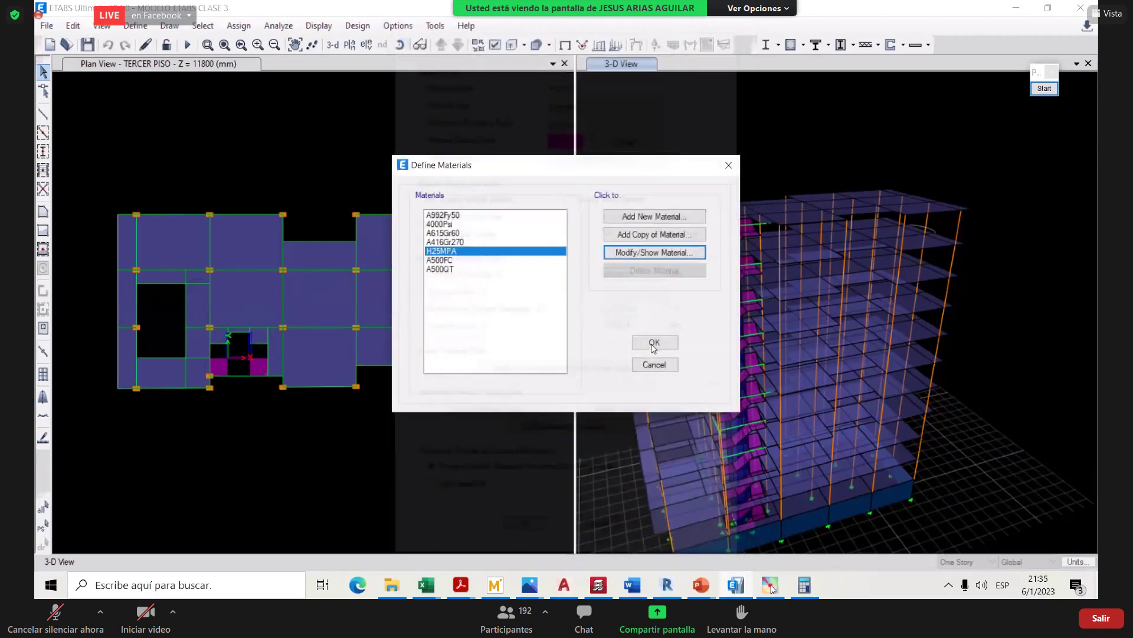
key("Return")
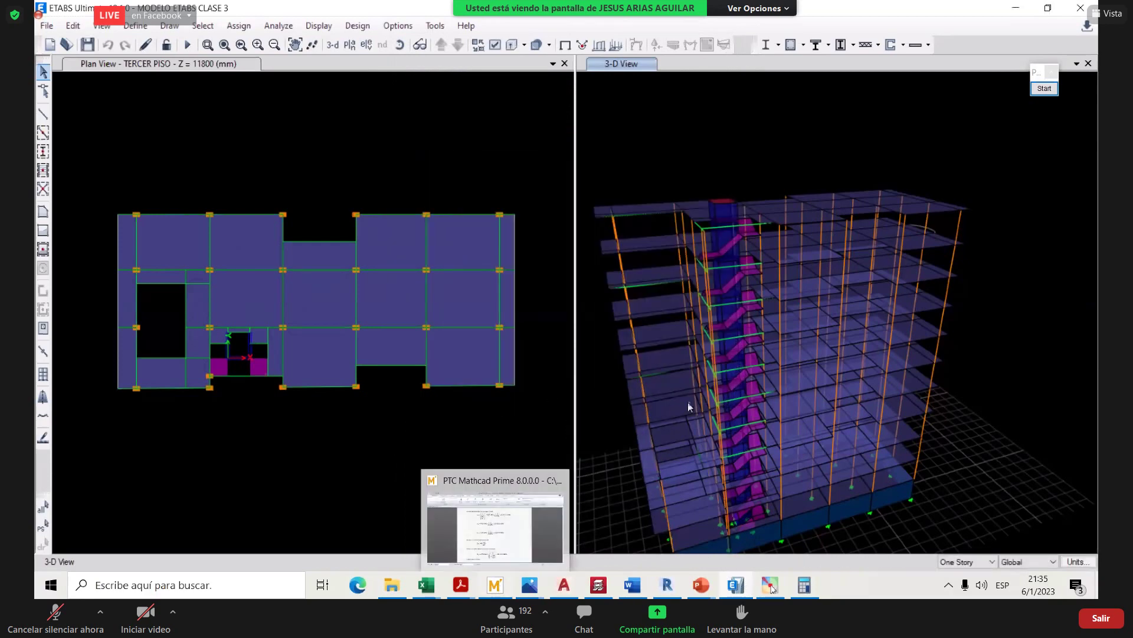
- Recheck the H25MPA material properties and rerun the analysis
left_click(495, 585)
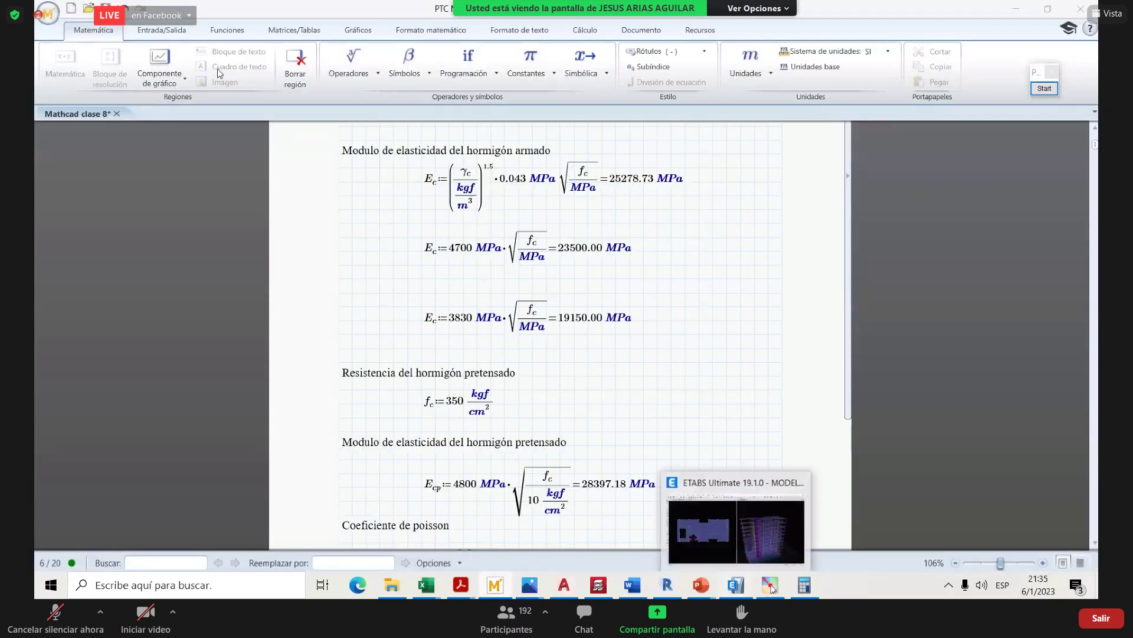
left_click(772, 585)
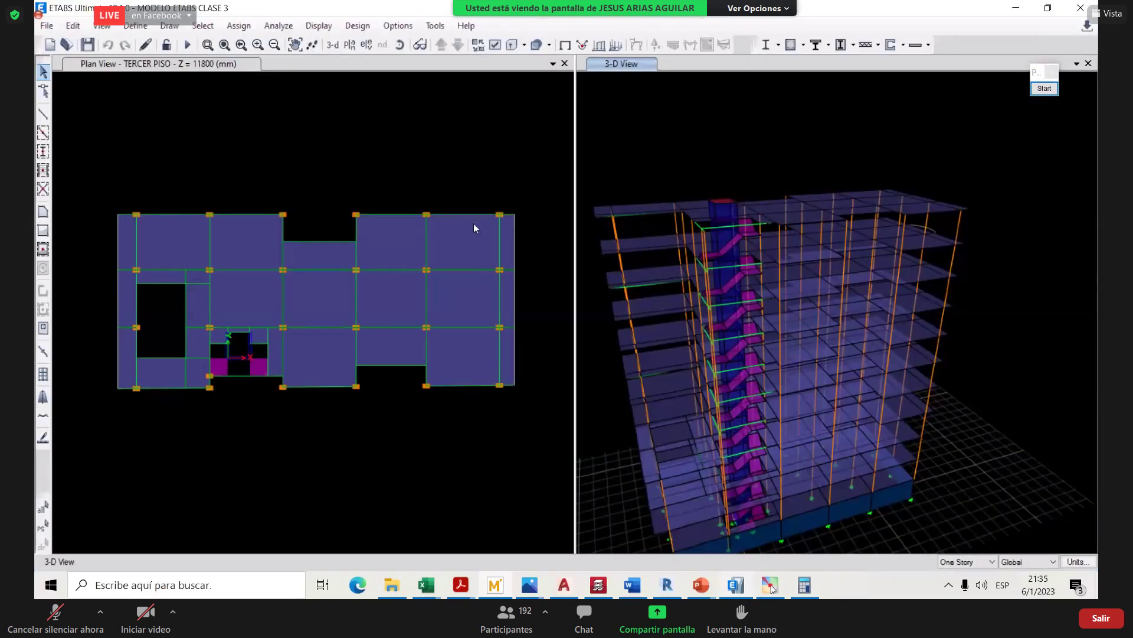
key("alt+d")
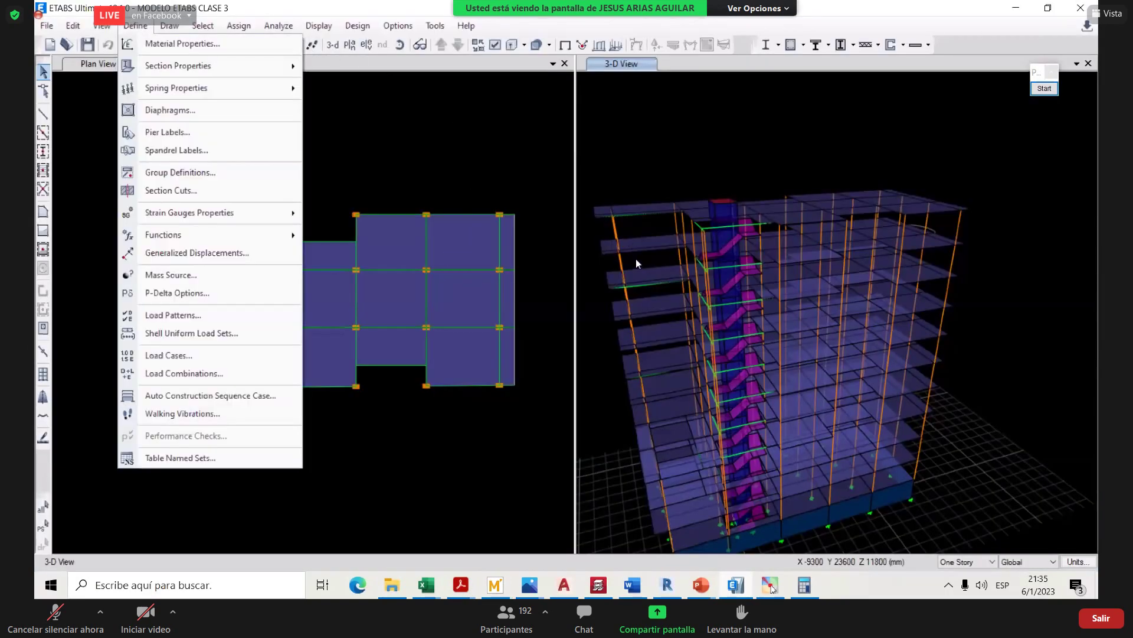
key("Down")
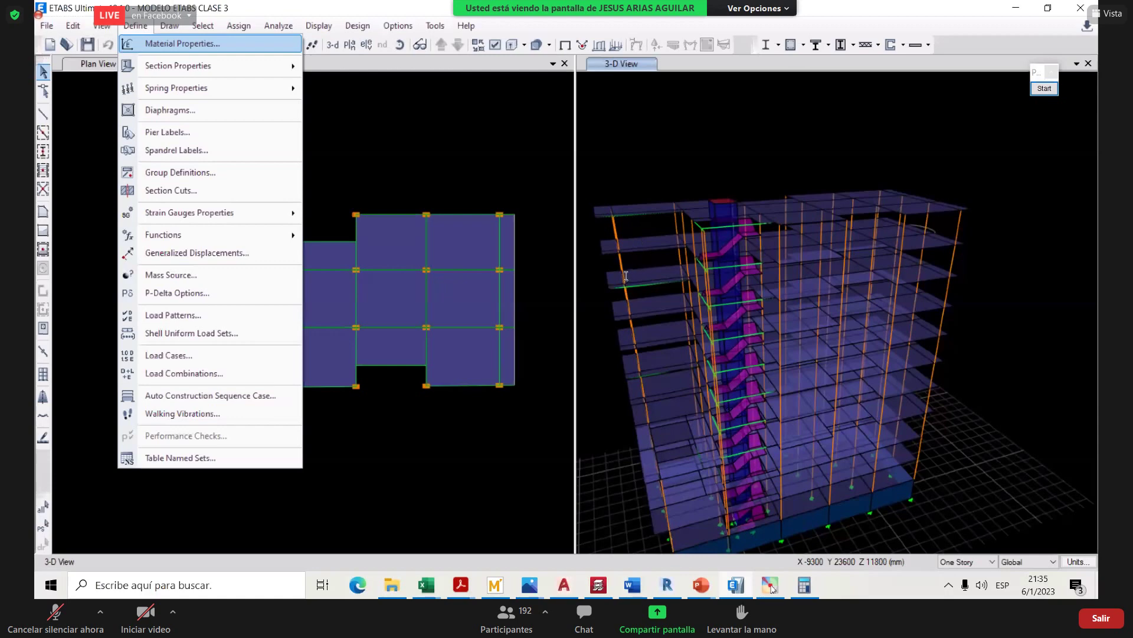
key("Return")
key("Down")
key("Down")
key("Down")
key("Down")
key("alt+m")
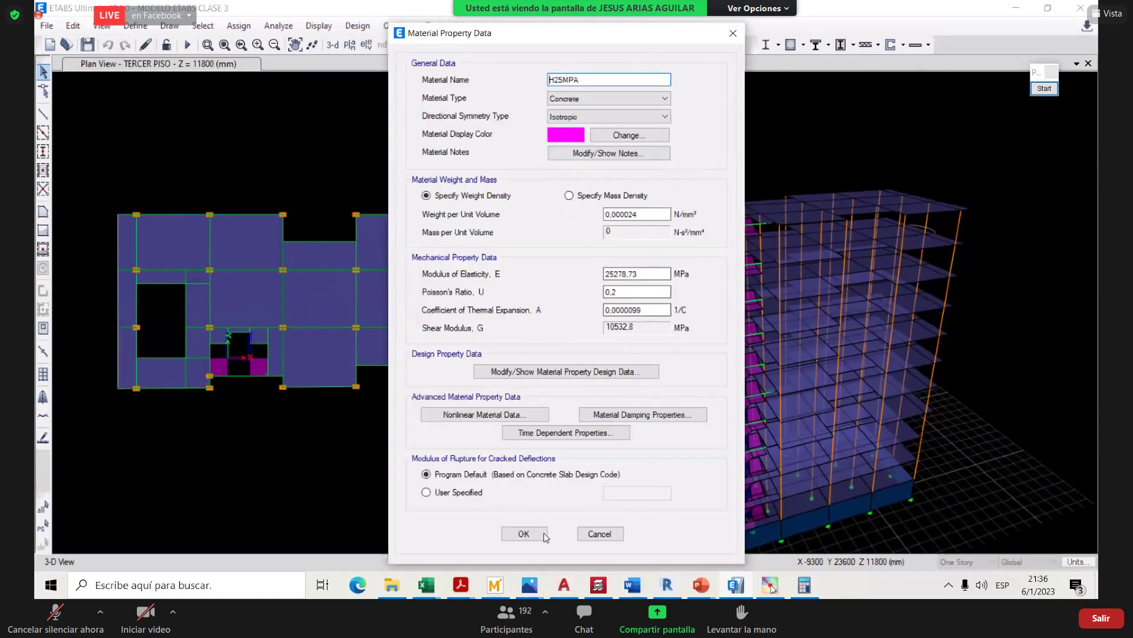
key("Return")
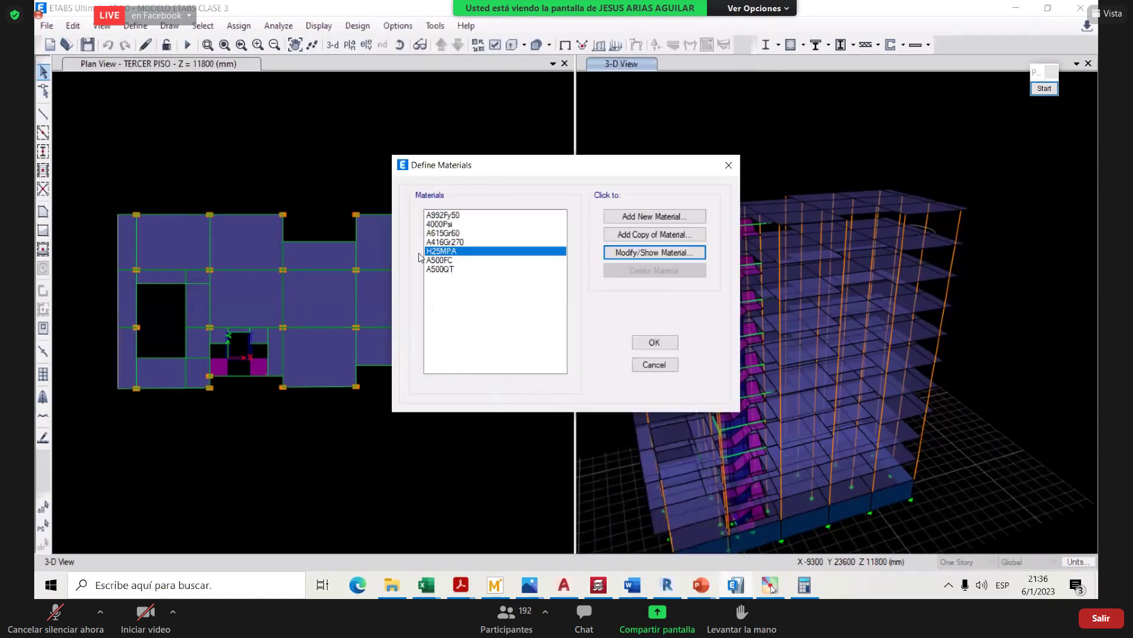
key("Escape")
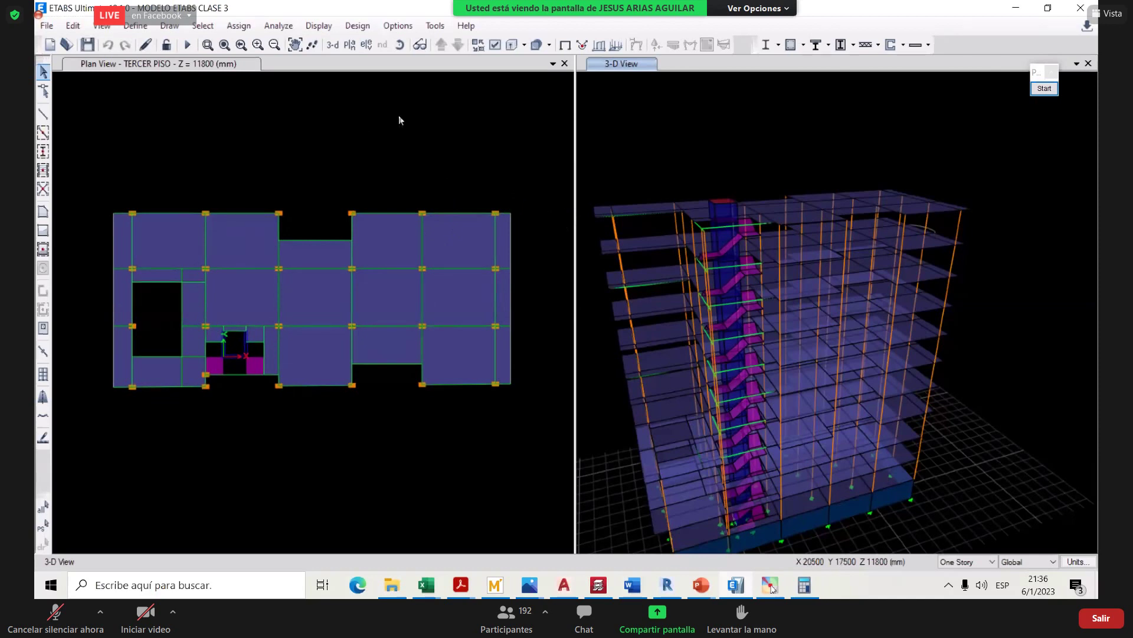
left_click(189, 45)
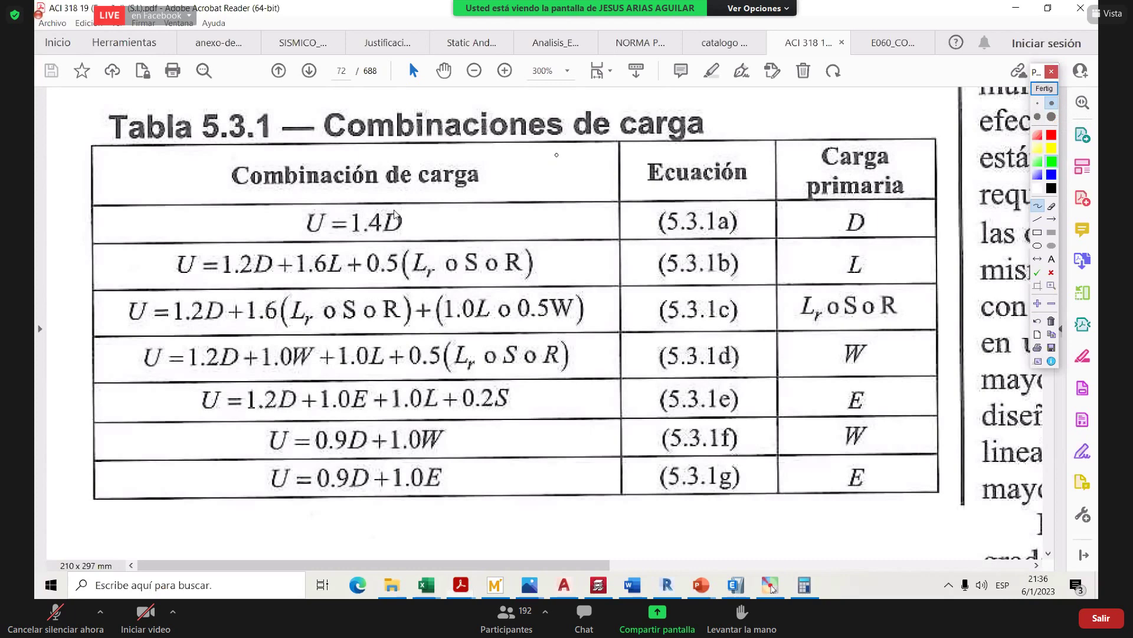
- Tick U = 1.4D in green and block out wind rows 5.3.1d and 5.3.1f
left_click(395, 209)
left_click_drag(400, 203, 448, 201)
left_click(1051, 232)
left_click(590, 446)
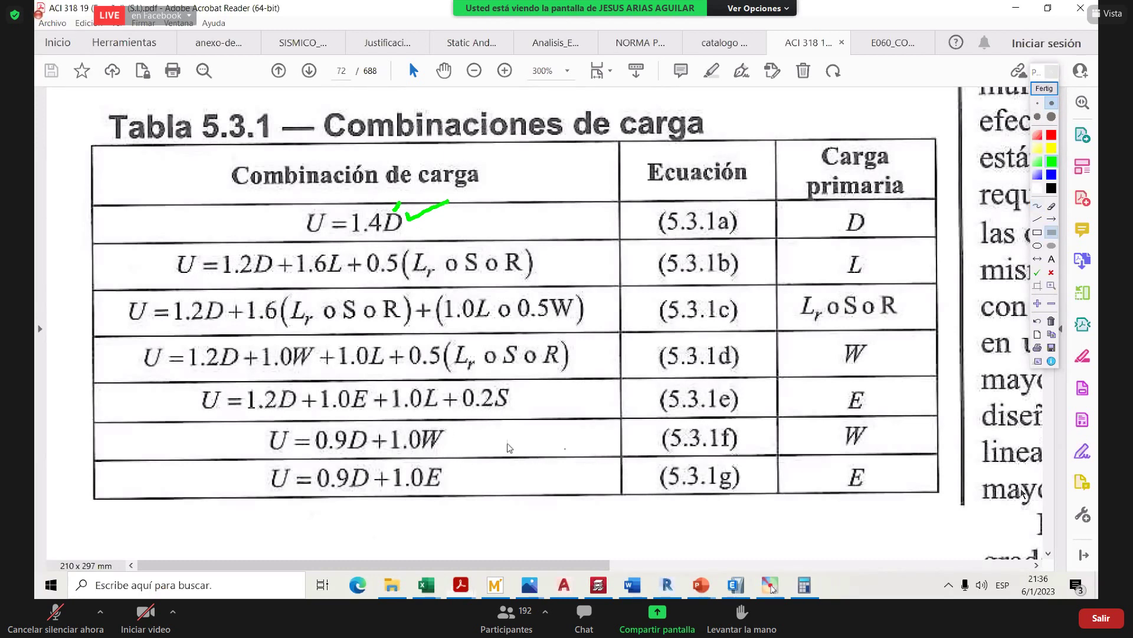
left_click_drag(198, 421, 106, 421)
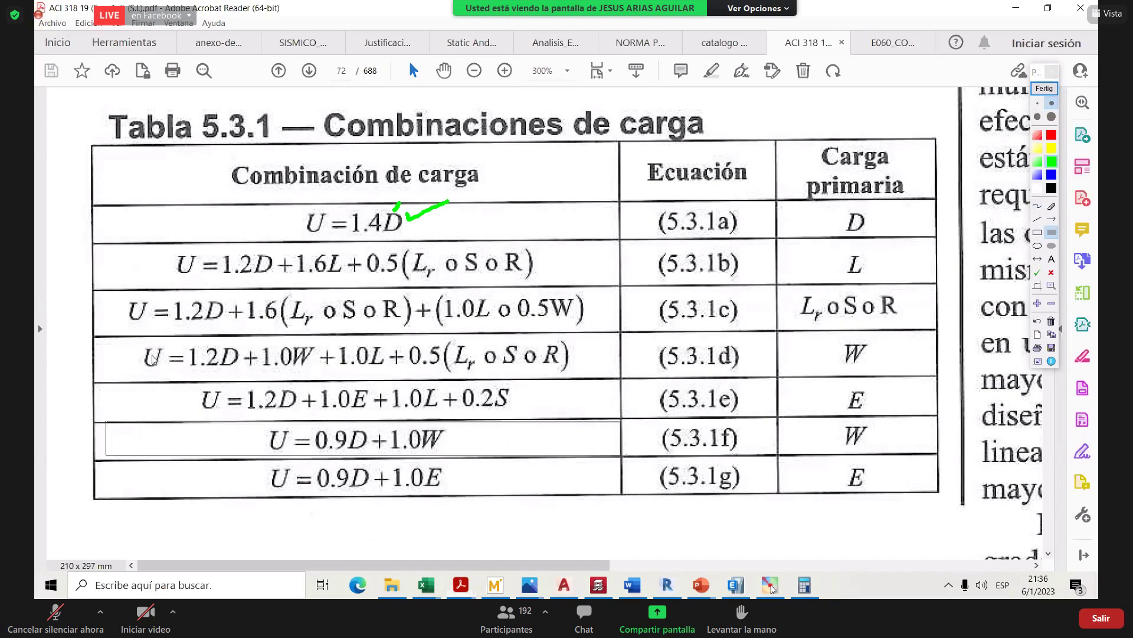
left_click_drag(95, 339, 614, 377)
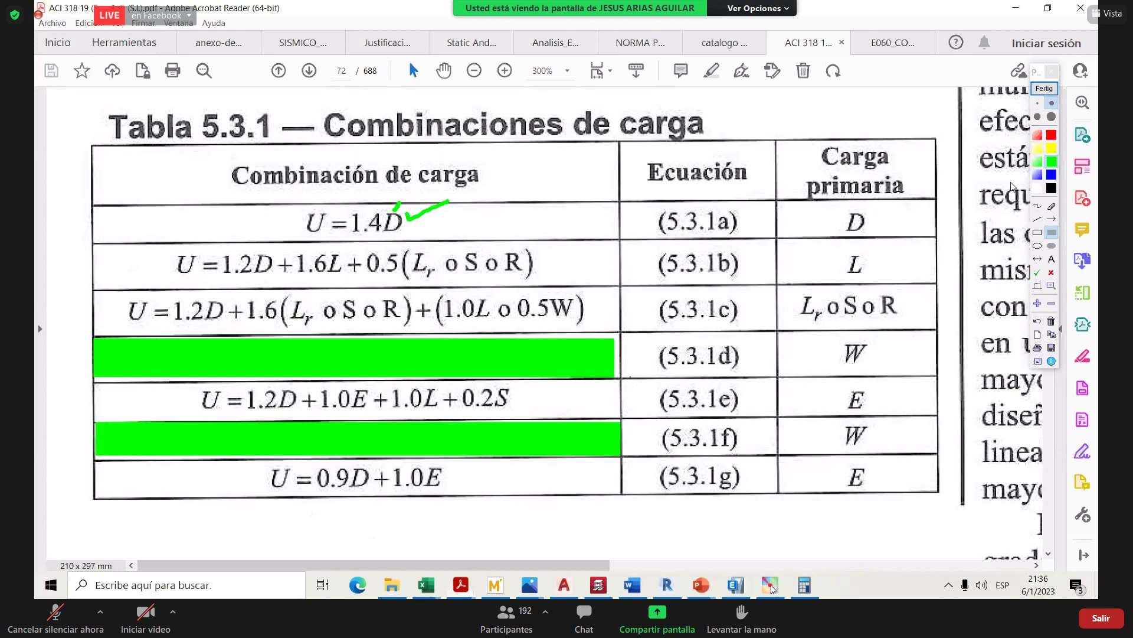
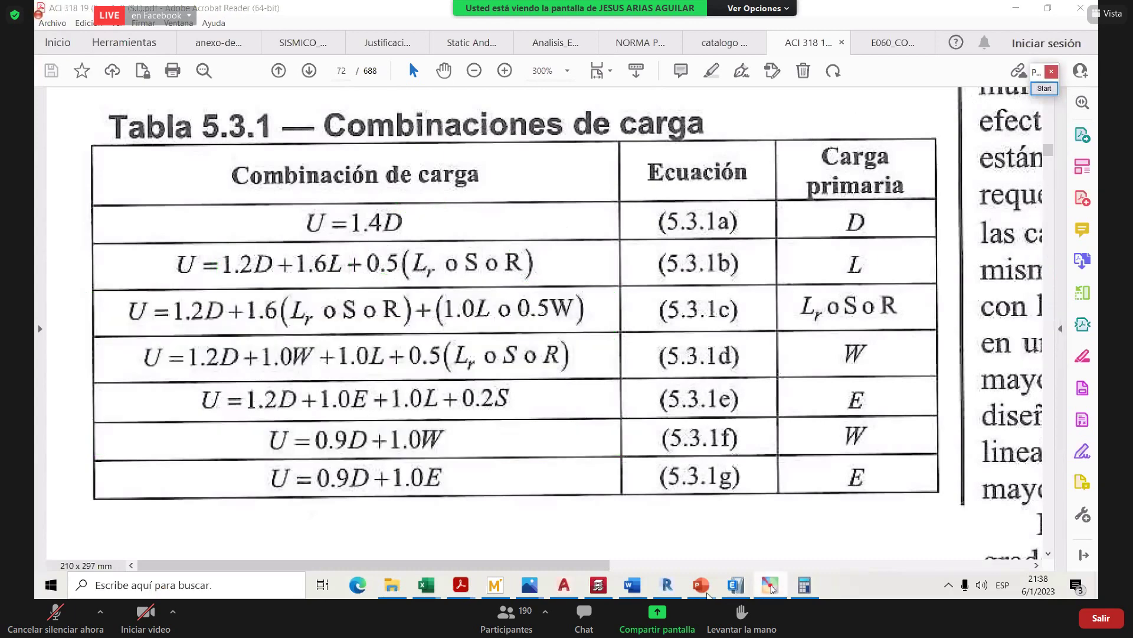
- Switch from the ACI 318 table in Acrobat Reader back to the ETABS model
left_click(770, 585)
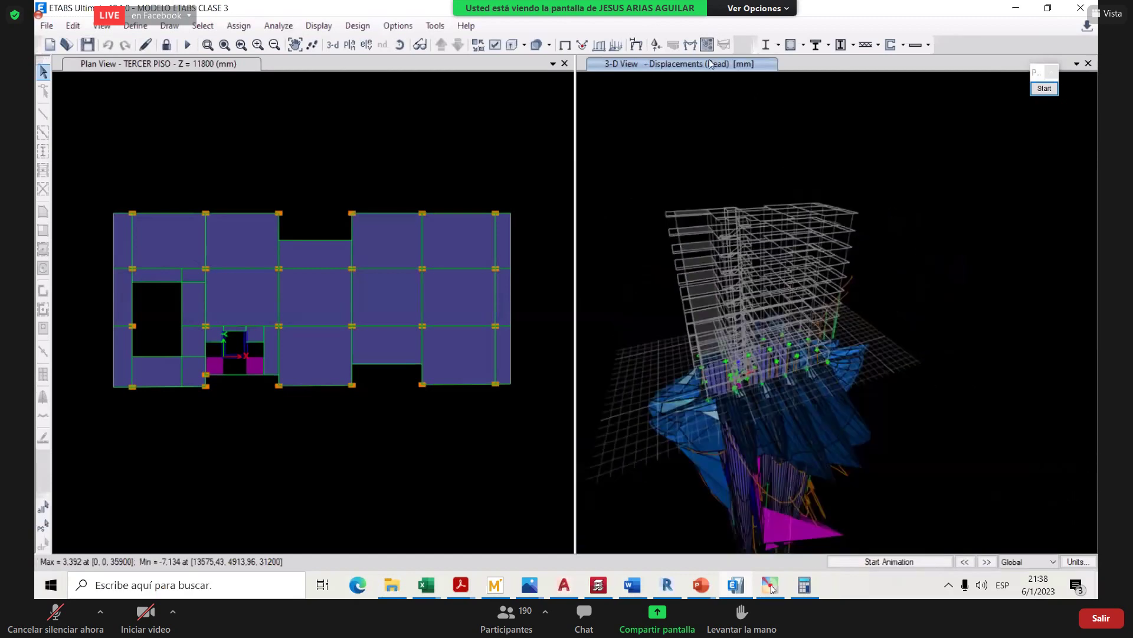
- Show the SDX deformed shape at scale factor 30000 with wire shadow turned off
left_click(565, 44)
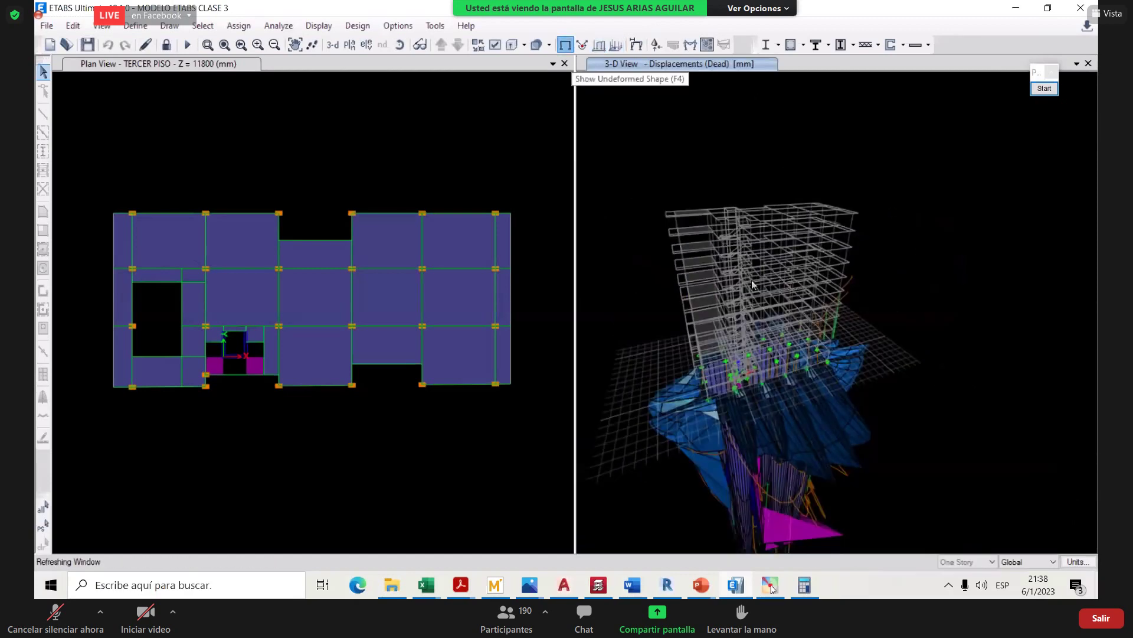
left_click(636, 44)
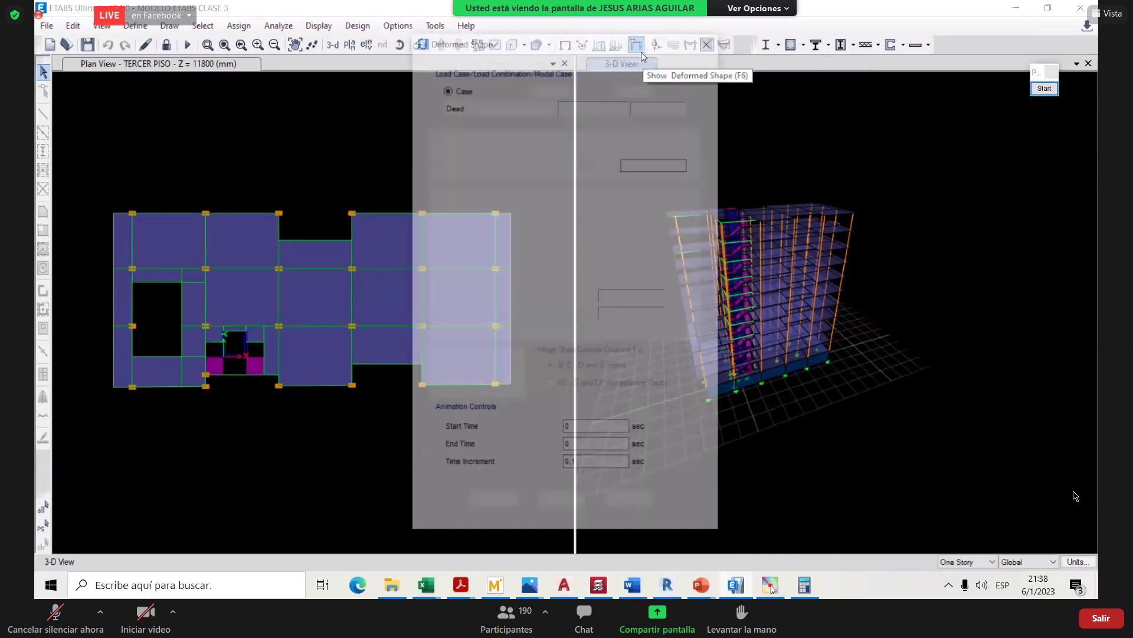
left_click(512, 105)
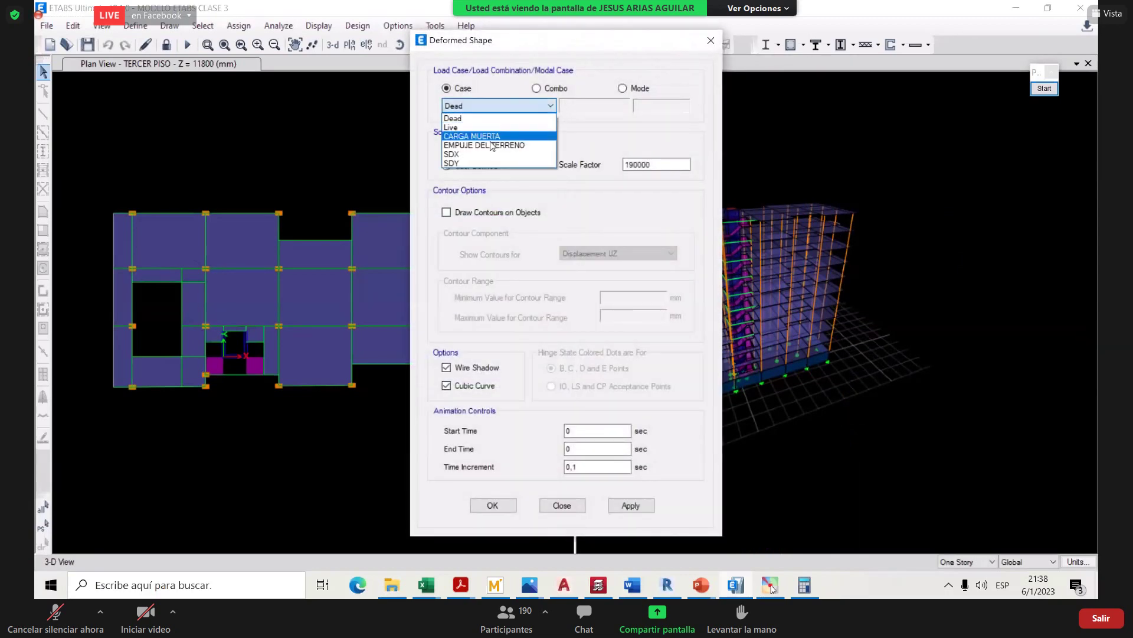
left_click(467, 154)
left_click(632, 164)
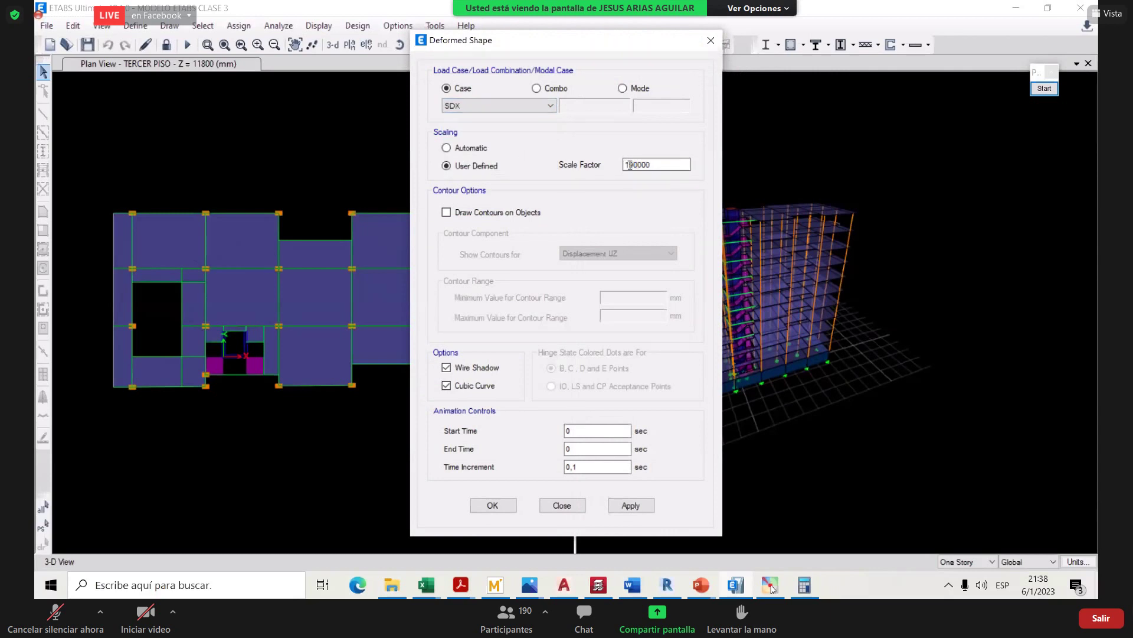
key("BackSpace")
type("3")
left_click(450, 368)
left_click(636, 505)
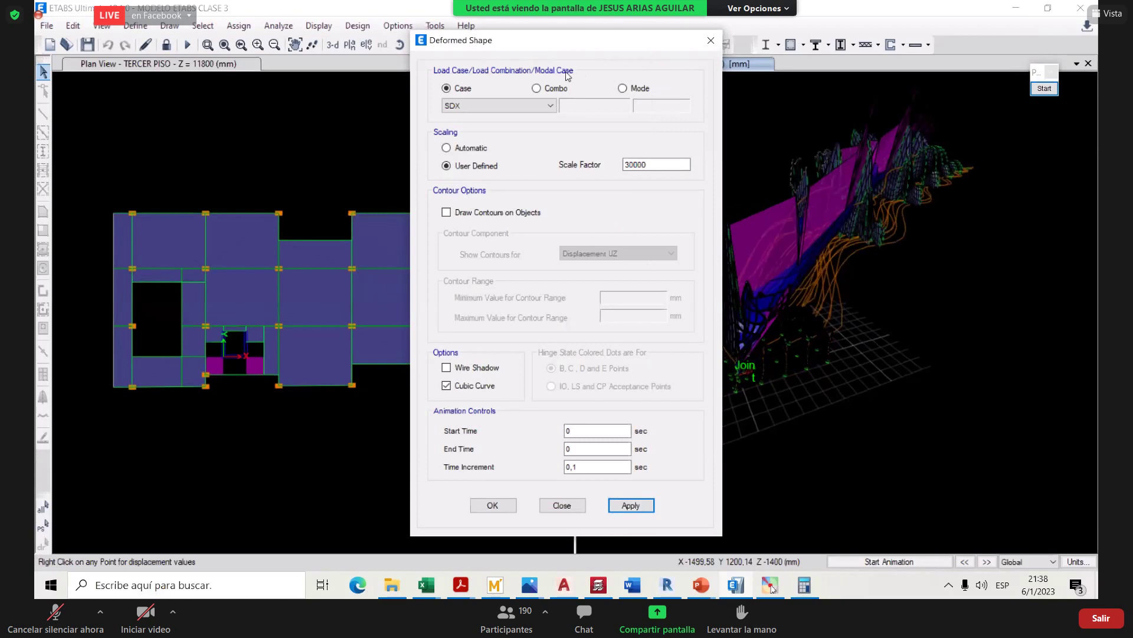
- Reduce the SDX deformation scale factor to 10000 and apply it
left_click(627, 164)
key("BackSpace")
type("1")
key("Tab")
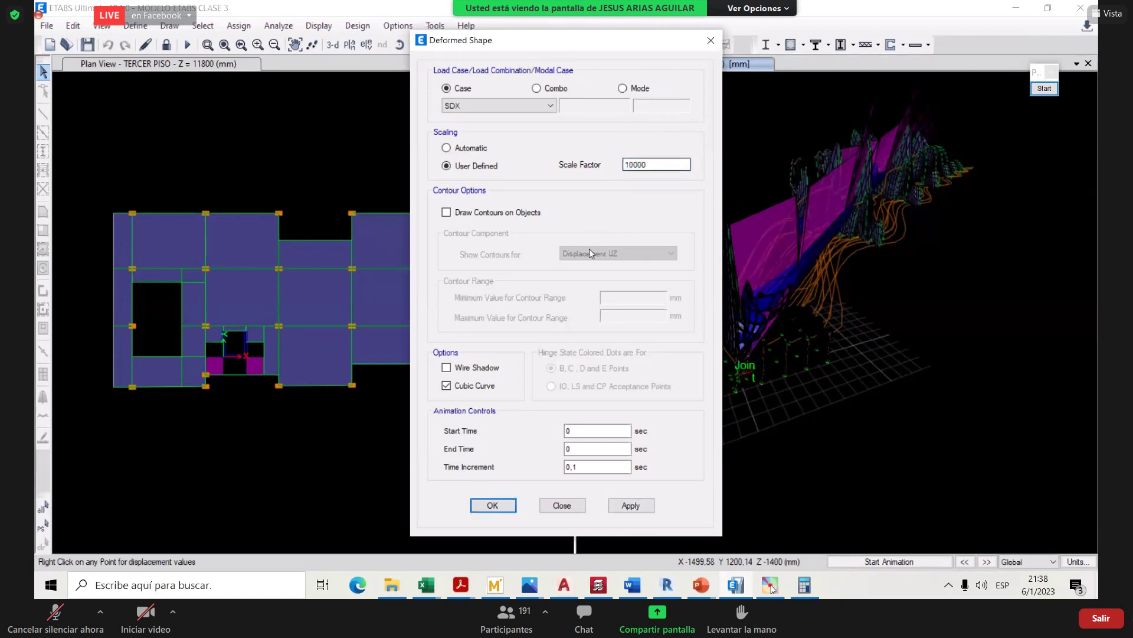
left_click(628, 507)
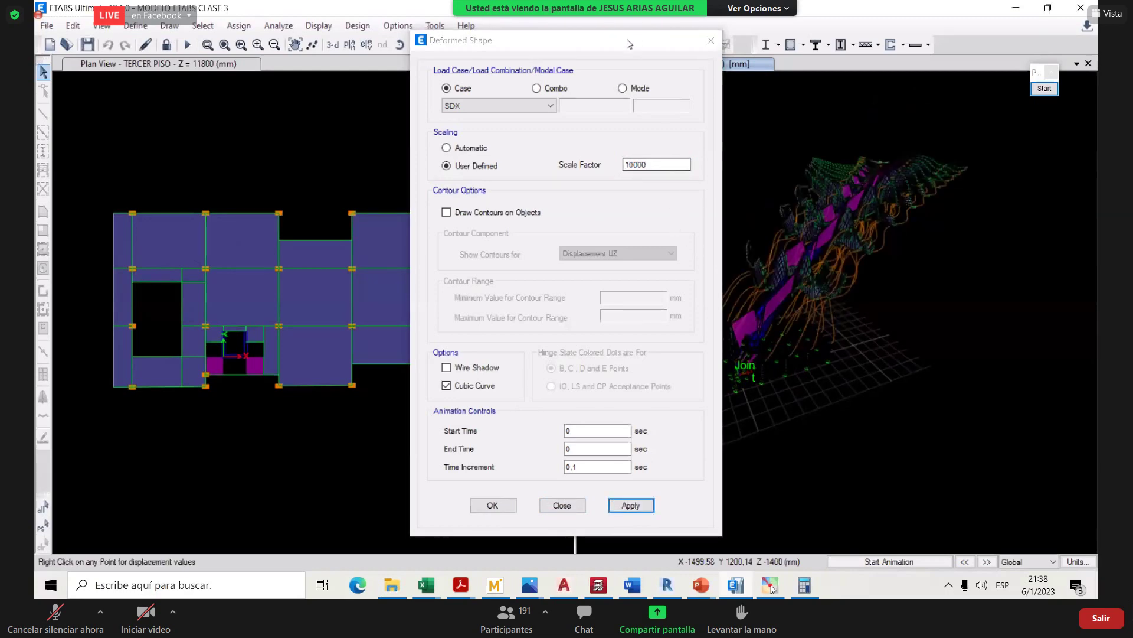
left_click_drag(477, 36, 301, 20)
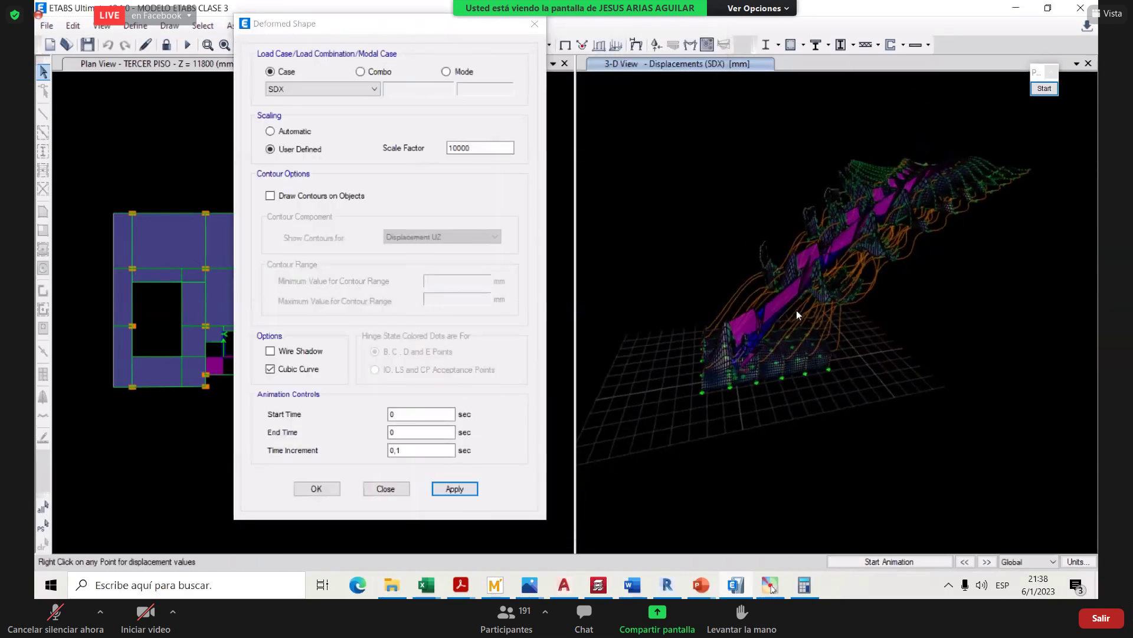
- Switch deformation scaling to Automatic, apply it, and inspect the deformed building
left_click(451, 148)
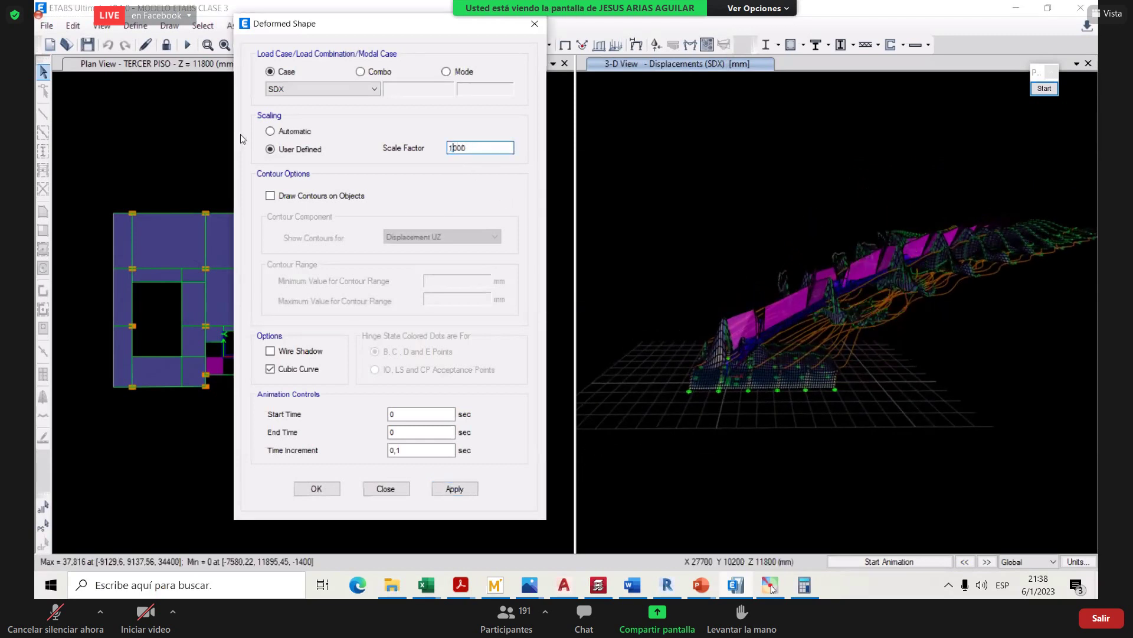
left_click(270, 131)
left_click(455, 489)
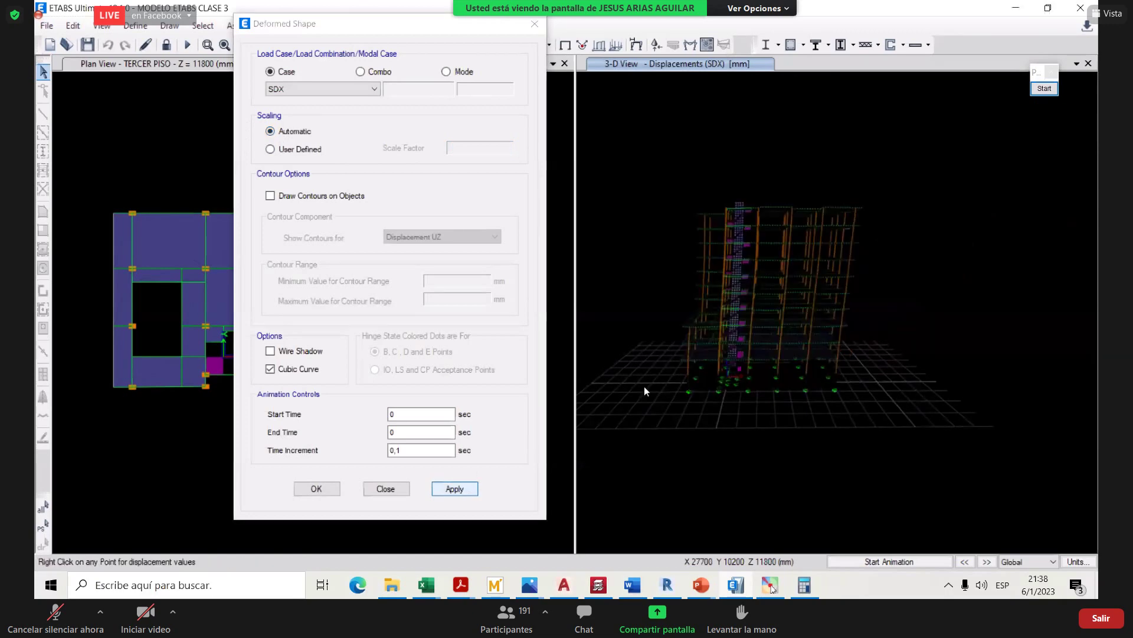
middle_click_drag(712, 332, 765, 315, "shift")
scroll(766, 314, "up", 5)
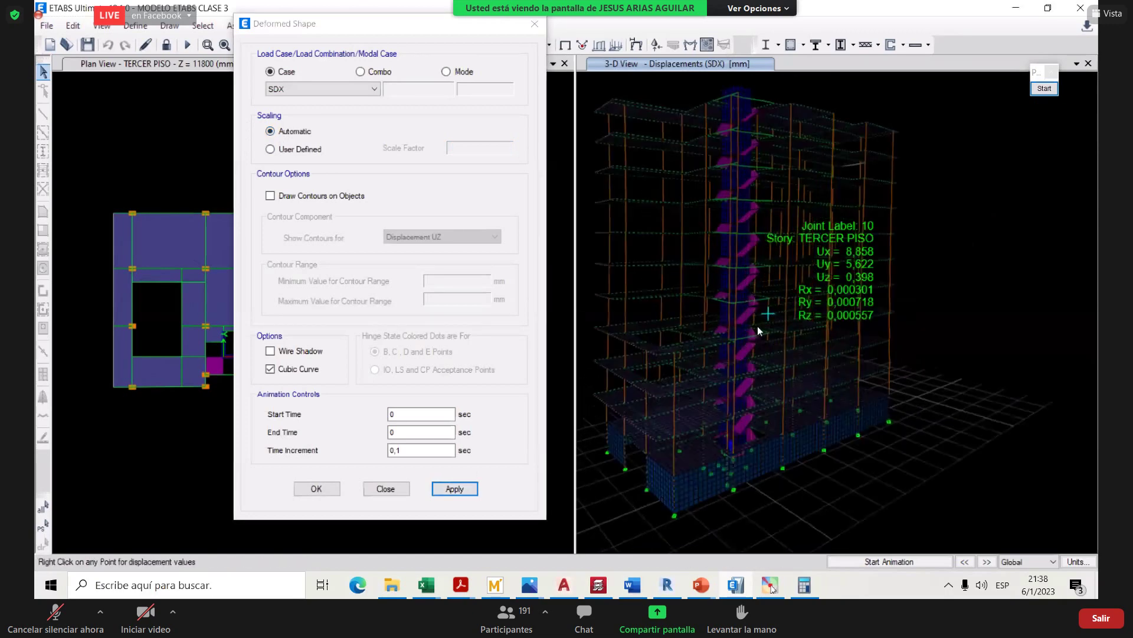
scroll(781, 324, "down", 5)
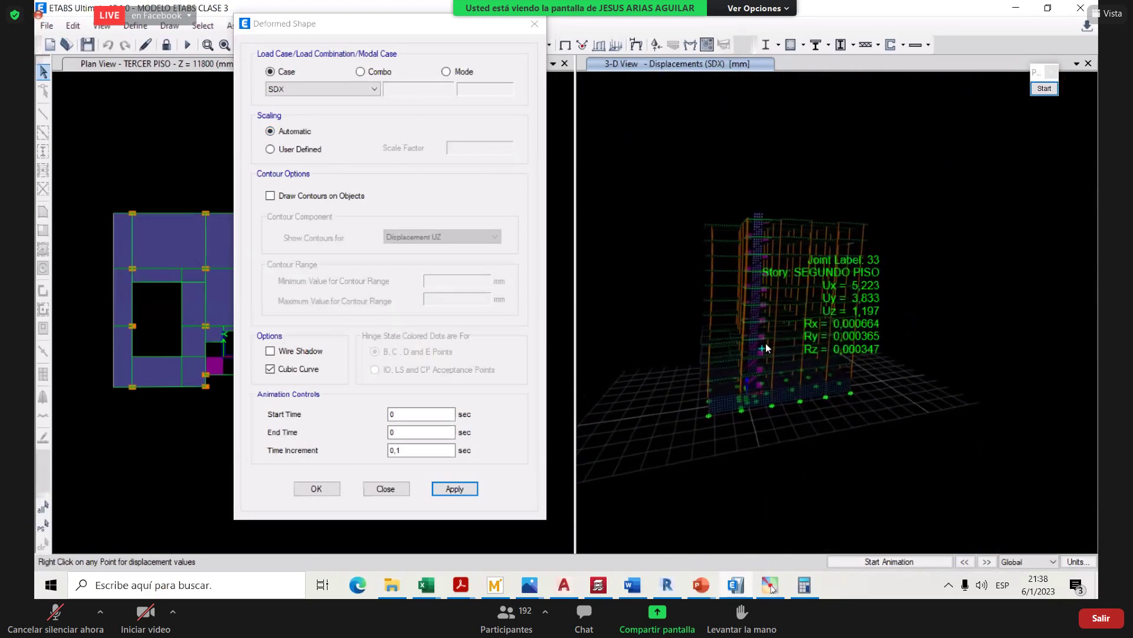
scroll(767, 342, "up", 3)
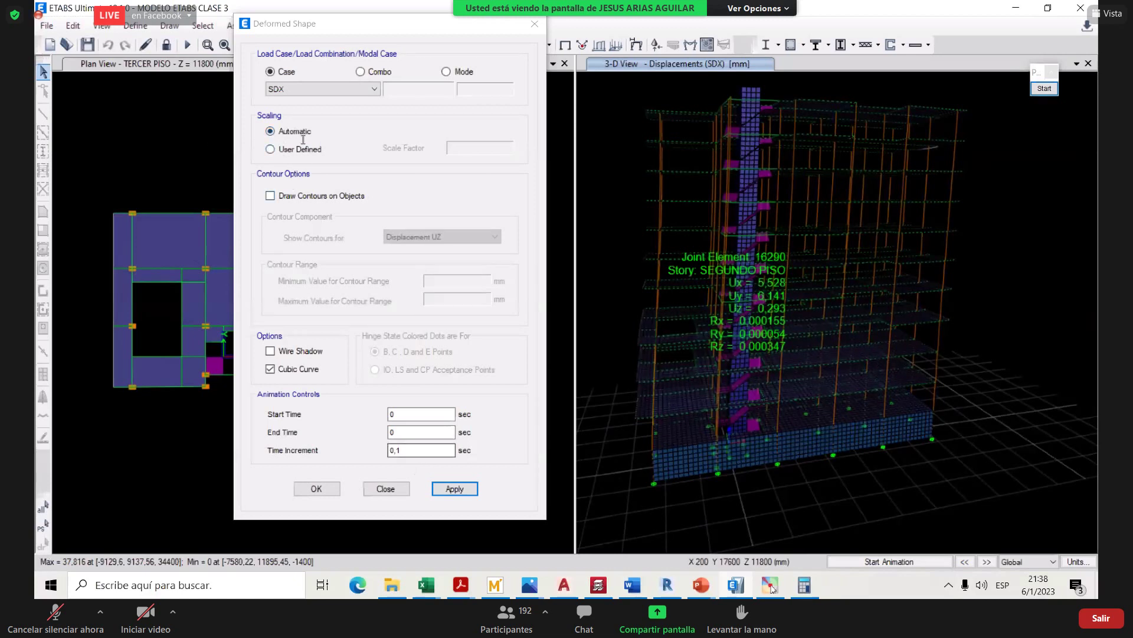
left_click(315, 357)
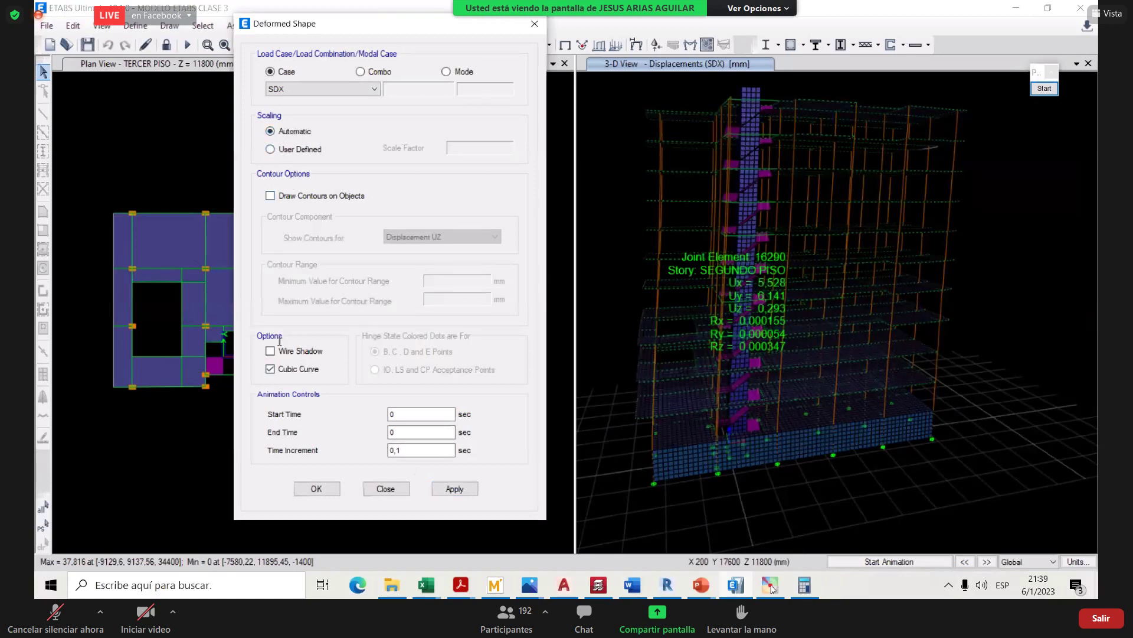
left_click(437, 489)
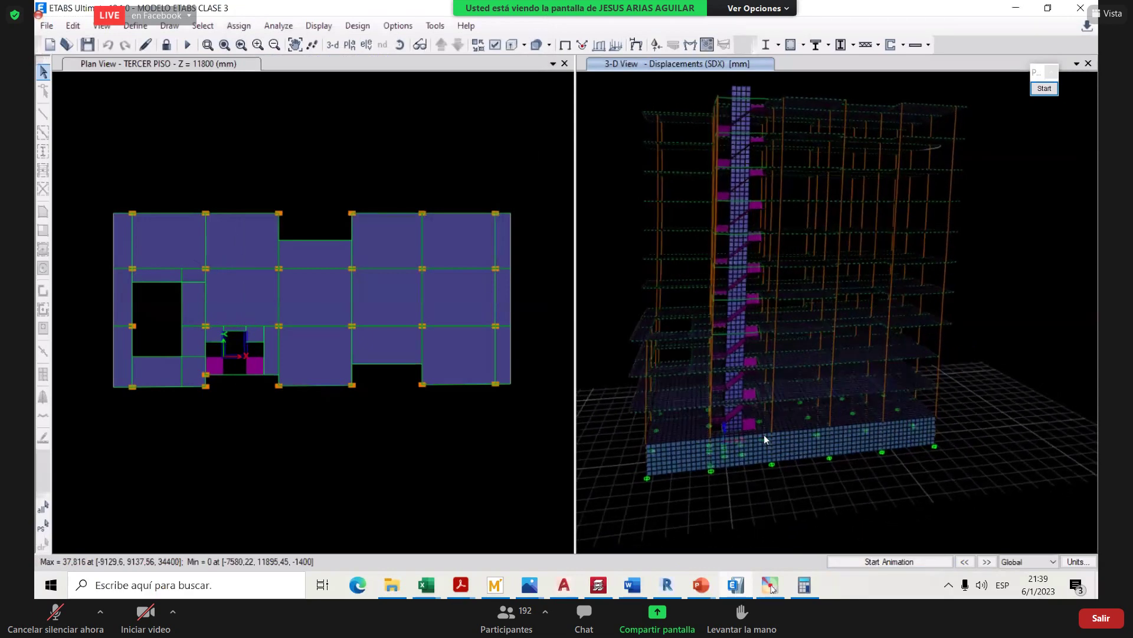
- Read the SDX displacement values at the base joints
right_click(759, 399)
right_click(762, 399)
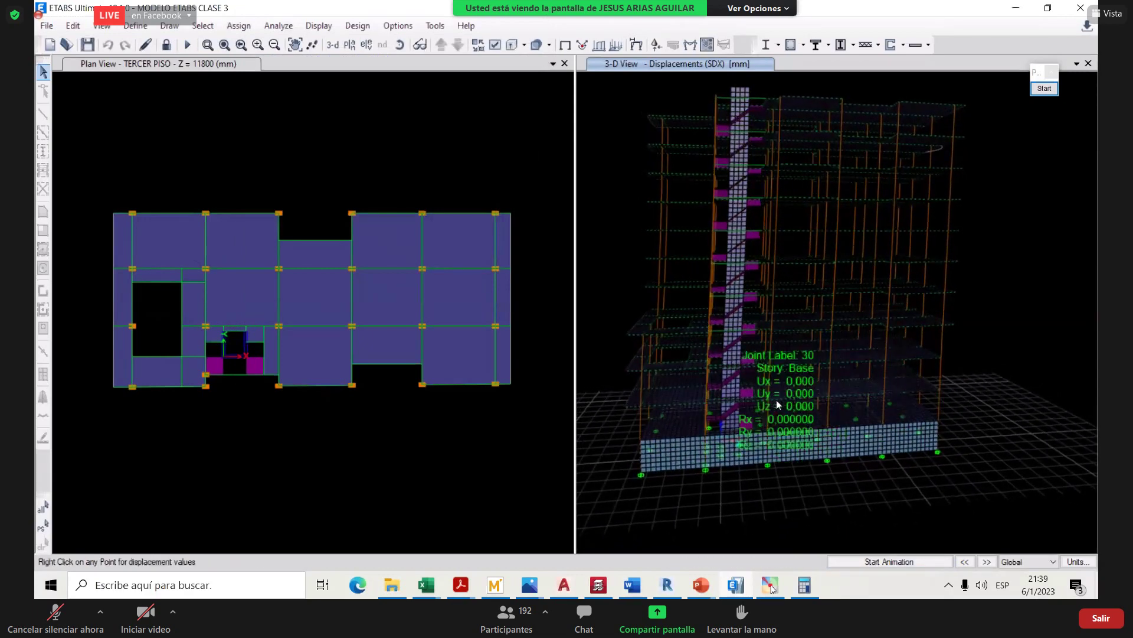
scroll(777, 400, "up", 4)
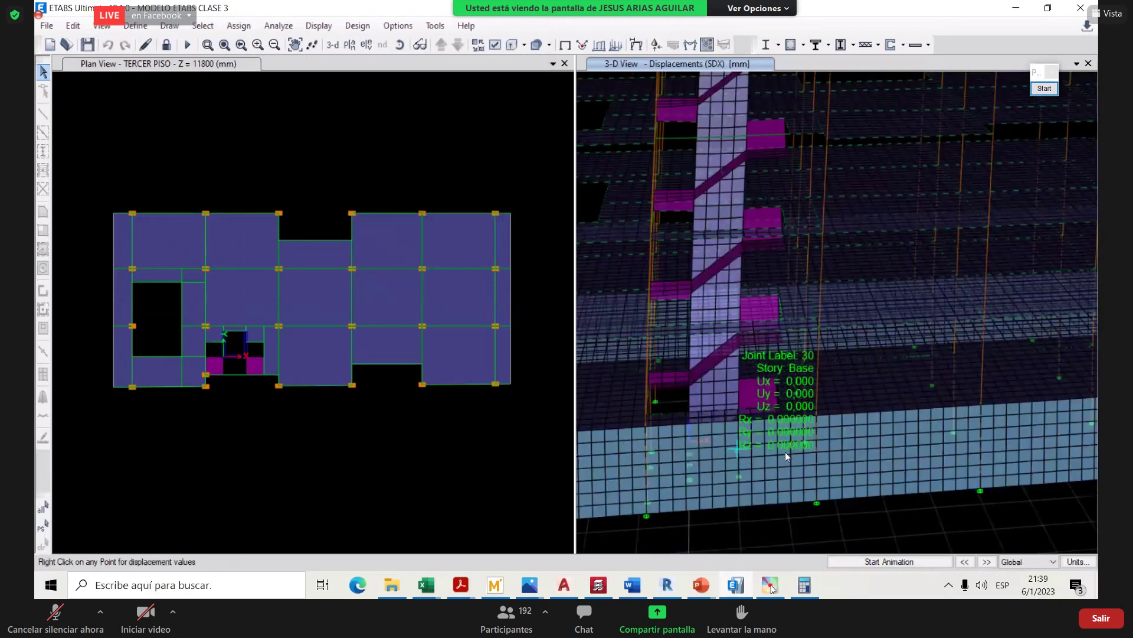
scroll(785, 452, "up", 2)
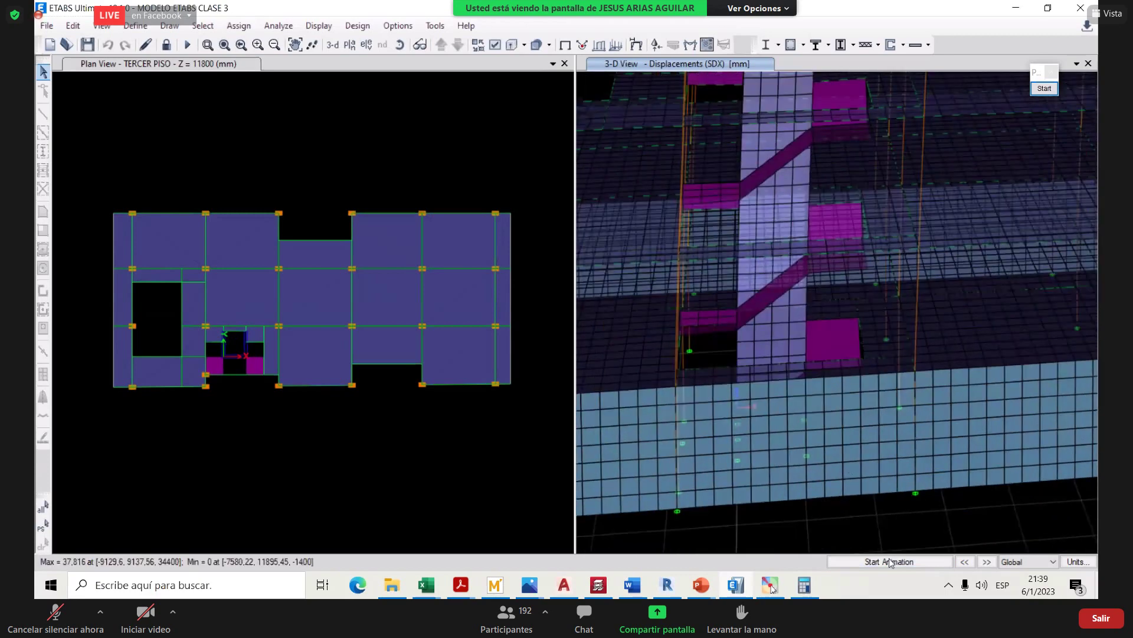
scroll(890, 562, "down", 4)
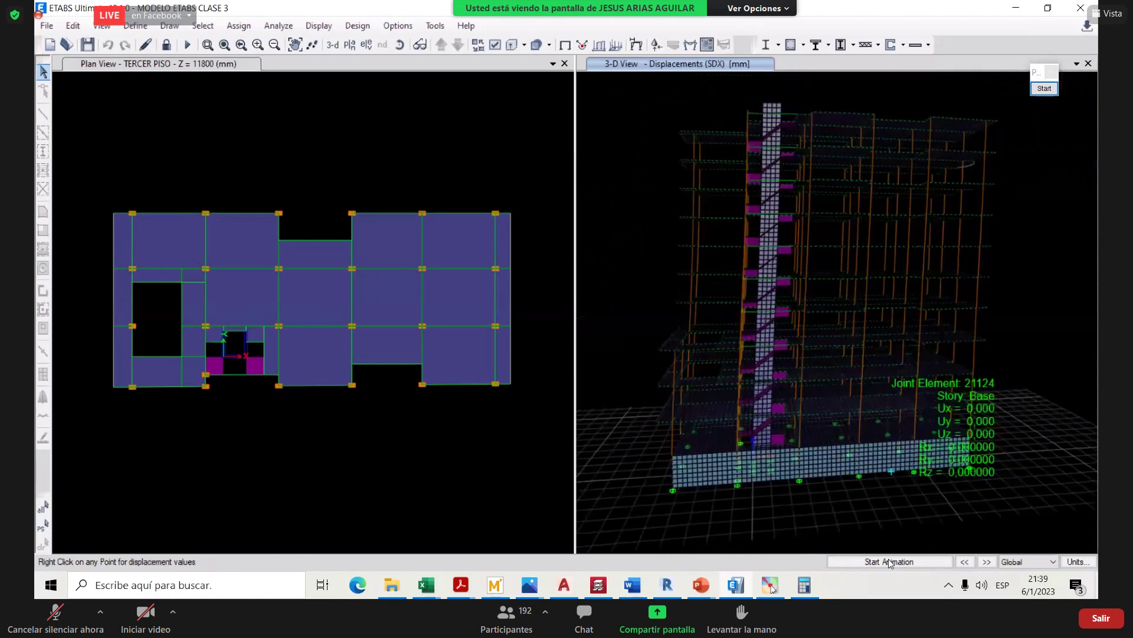
- Animate the SDX deformed shape at higher speed and view it from above
left_click(890, 561)
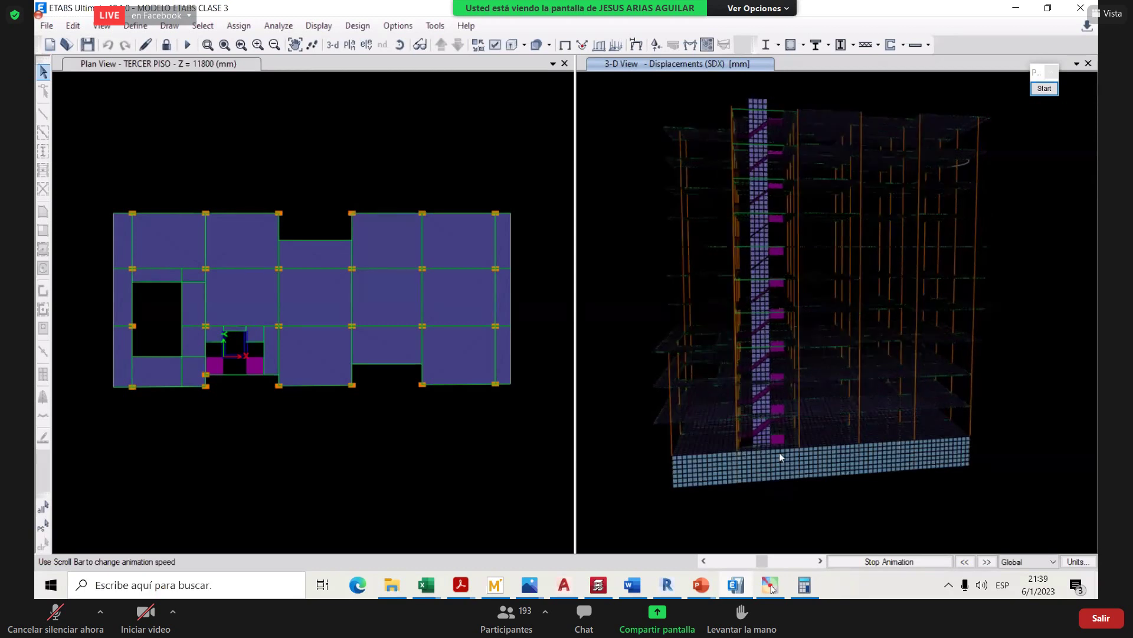
left_click(986, 561)
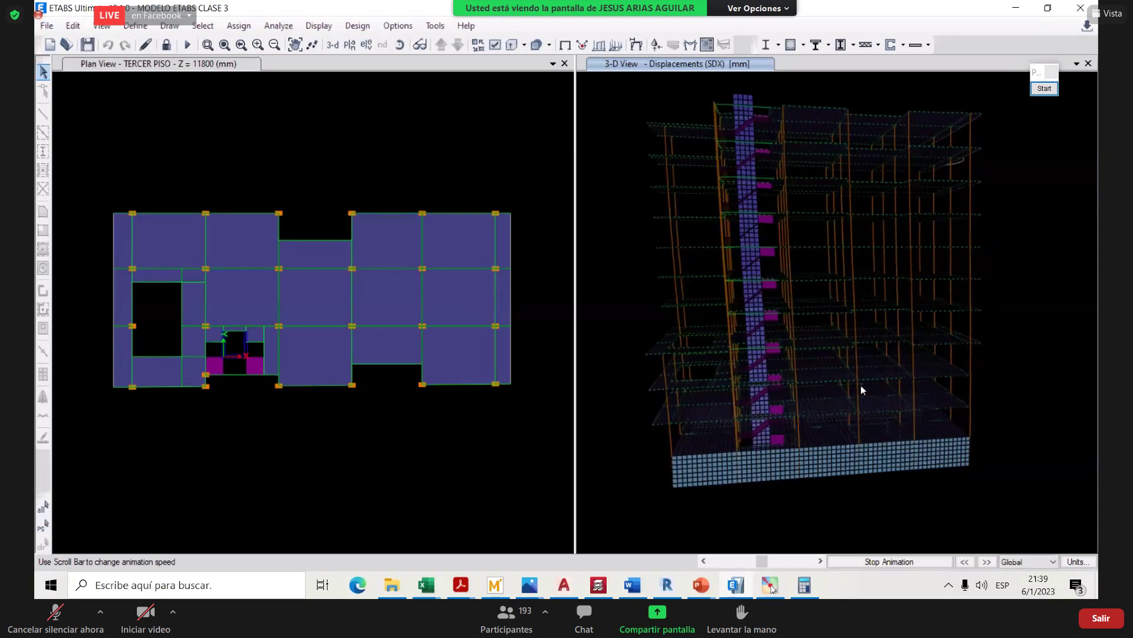
middle_click_drag(869, 375, 793, 387, "shift")
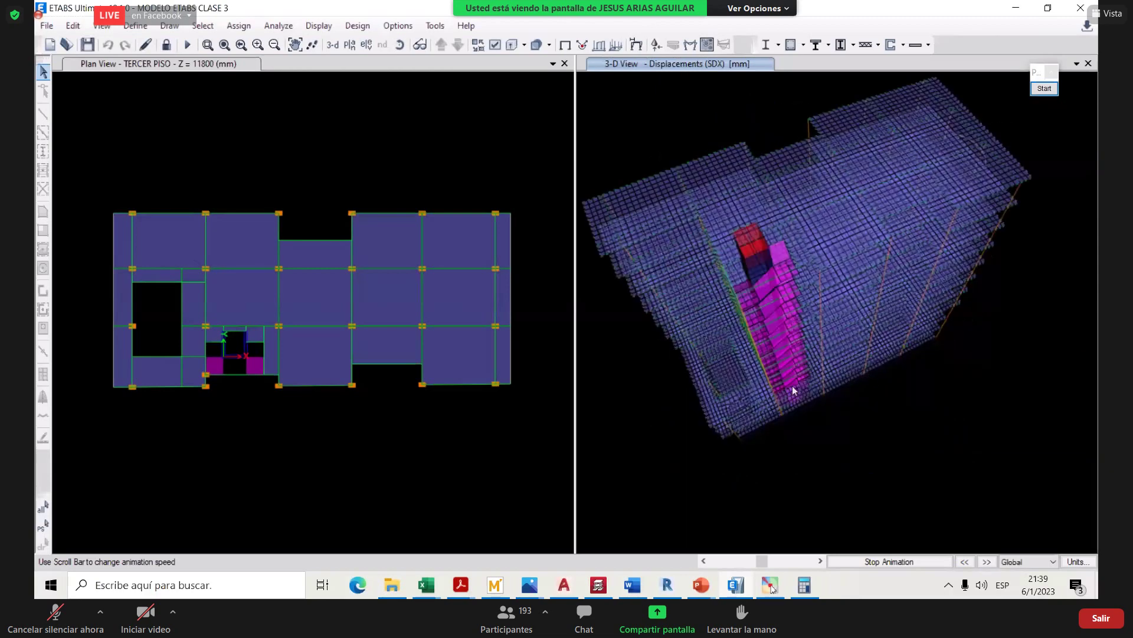
mouse_move(812, 335)
middle_mouse_down("shift")
mouse_move(823, 360)
mouse_move(823, 320)
middle_mouse_up("shift")
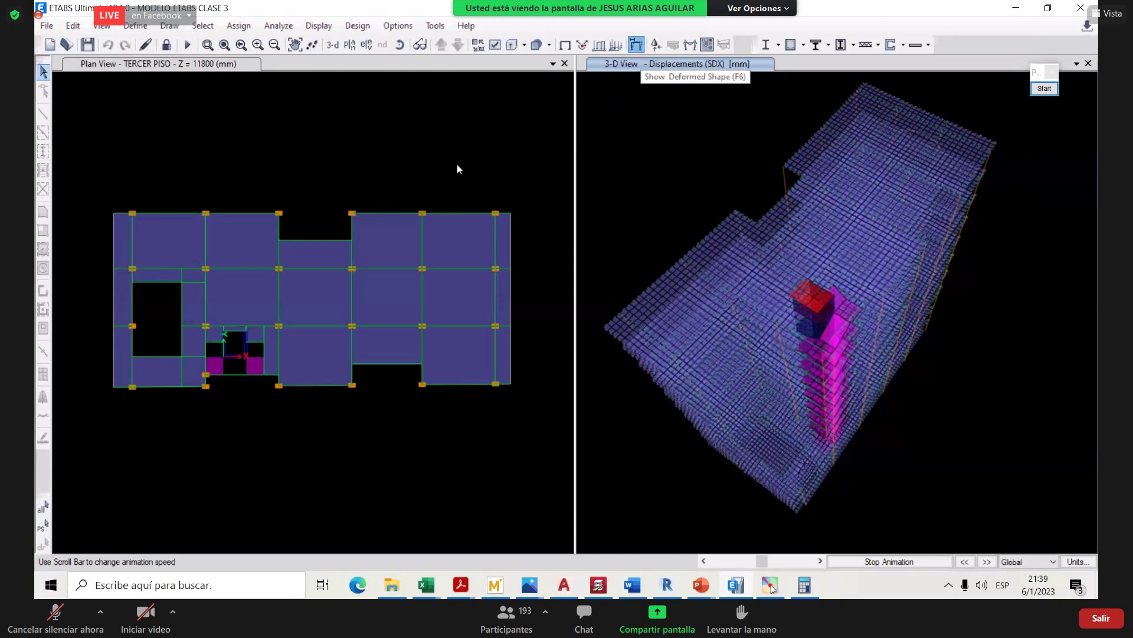
- Switch the deformed shape display to the SDY load case
key("F6")
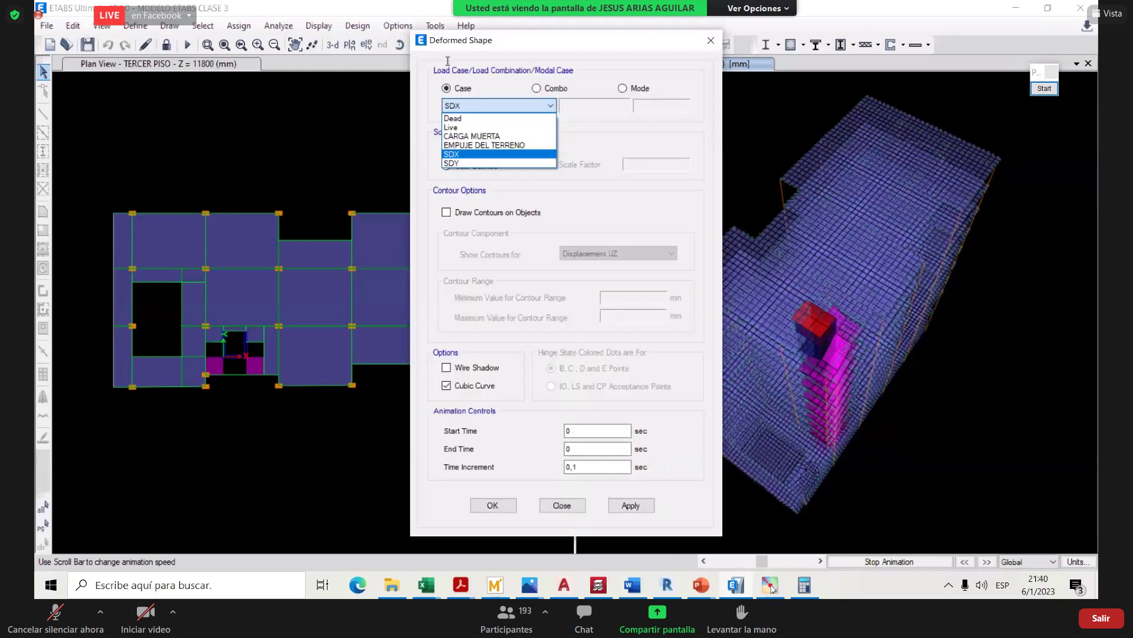
left_click(525, 163)
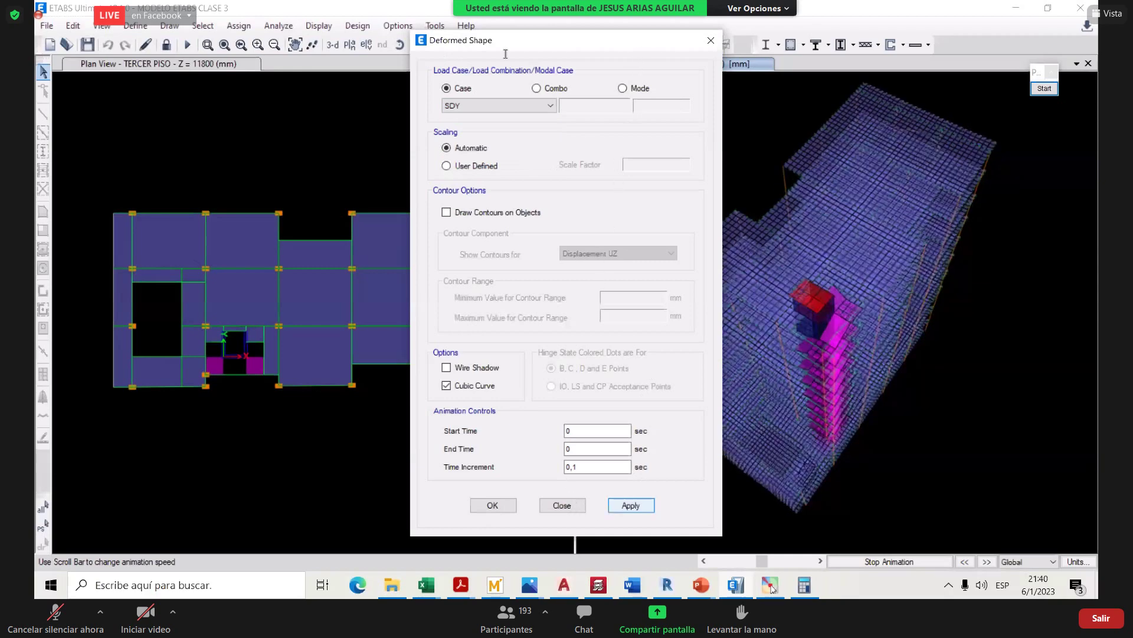
key("Return")
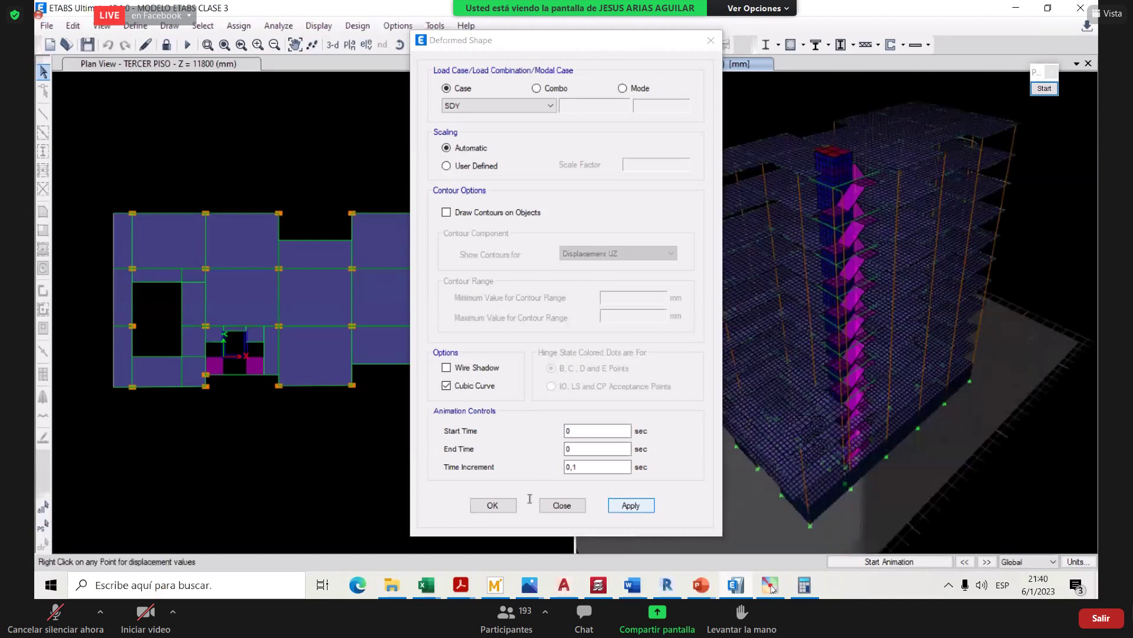
left_click_drag(526, 40, 385, 34)
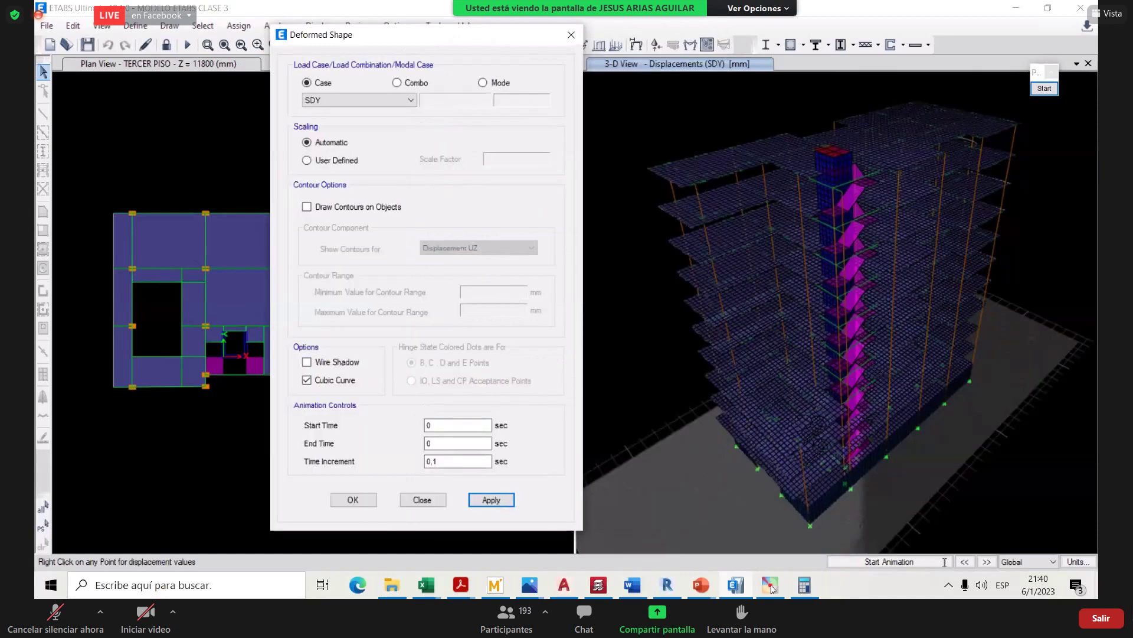
- Animate the SDY deformed shape and annotate its displacement direction from a top-down view
left_click(908, 563)
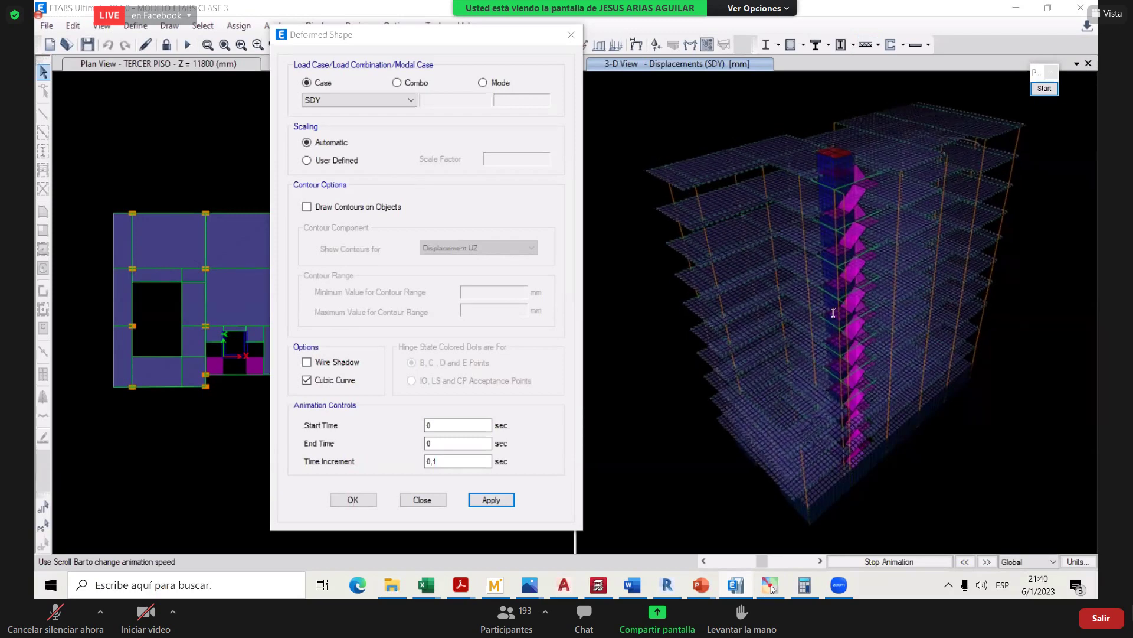
middle_click_drag(865, 381, 928, 272, "shift")
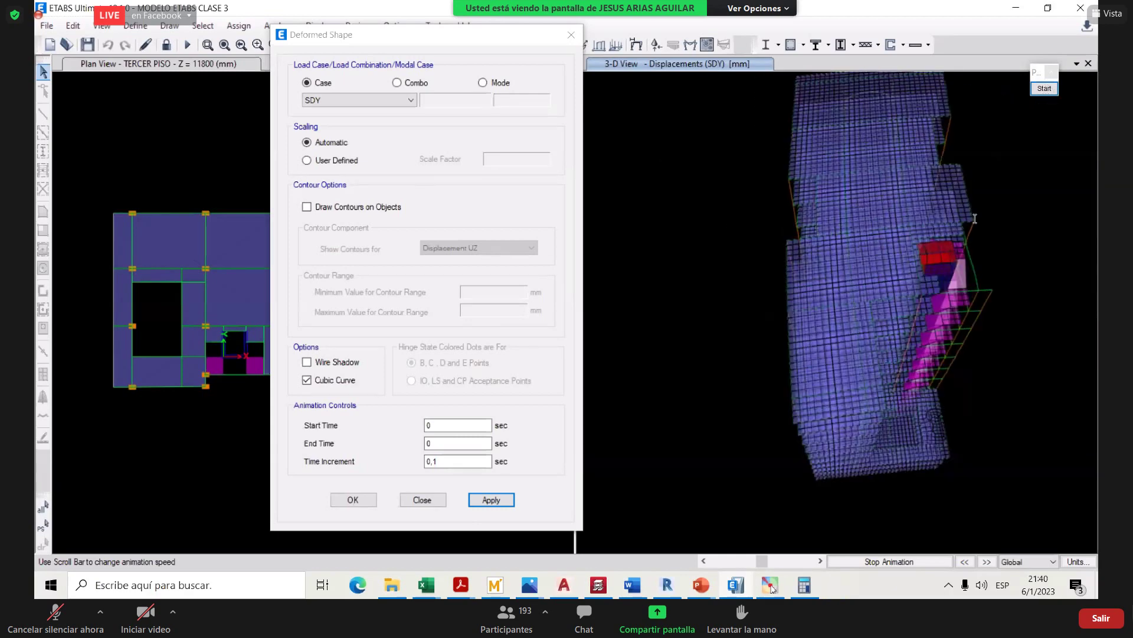
left_click_drag(729, 231, 995, 221)
left_click(1052, 219)
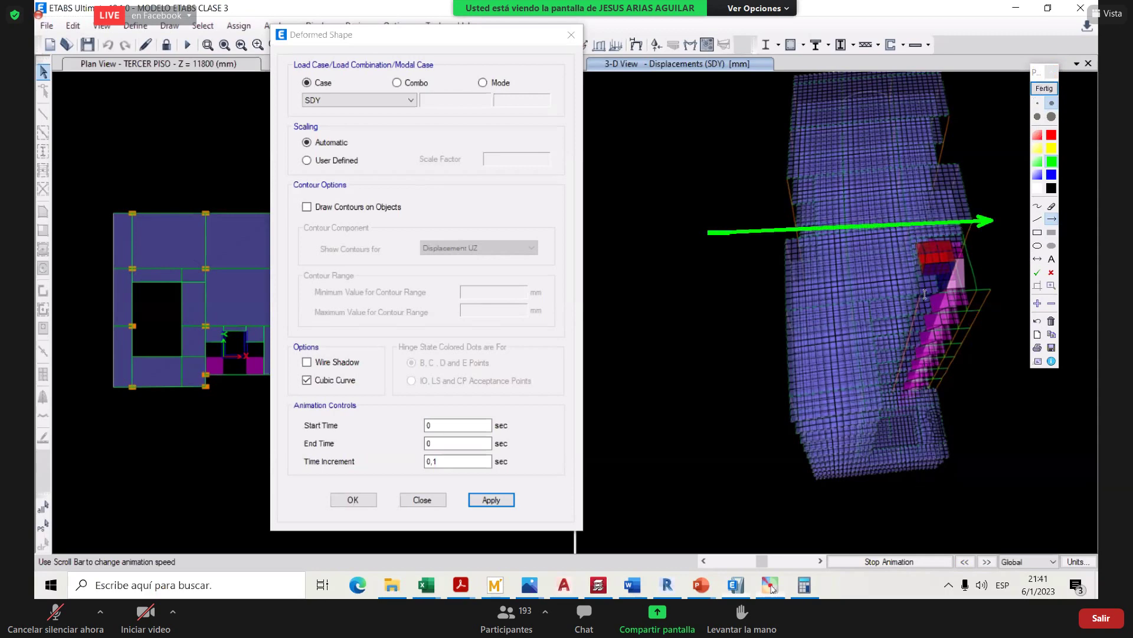
key("Escape")
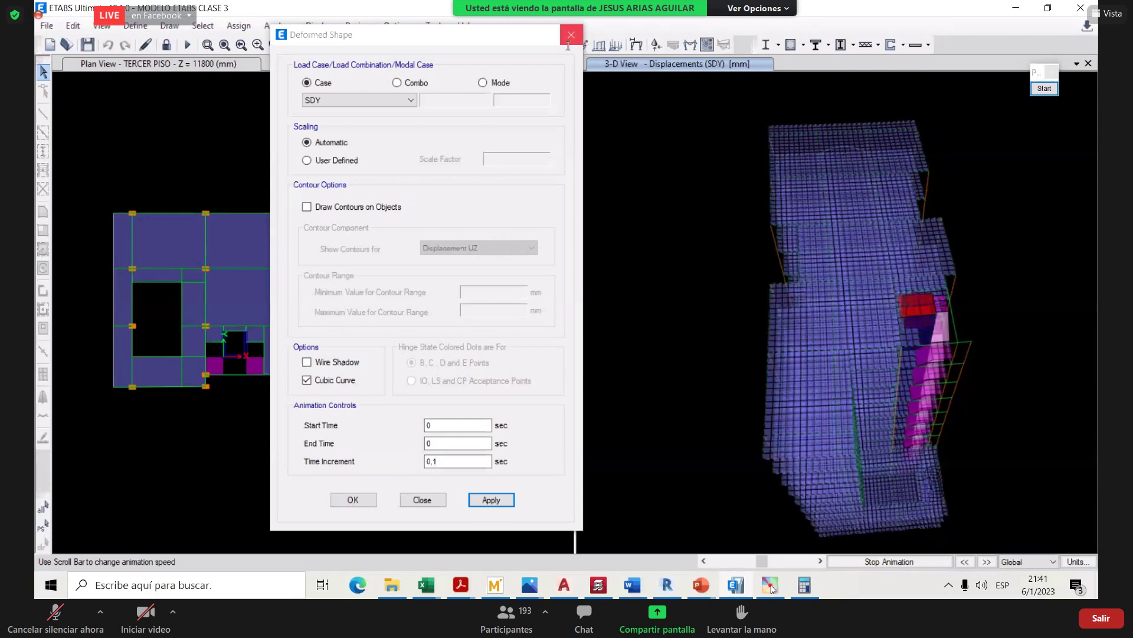
- Return the 3-D view to the undeformed building and rotate it slightly
key("Escape")
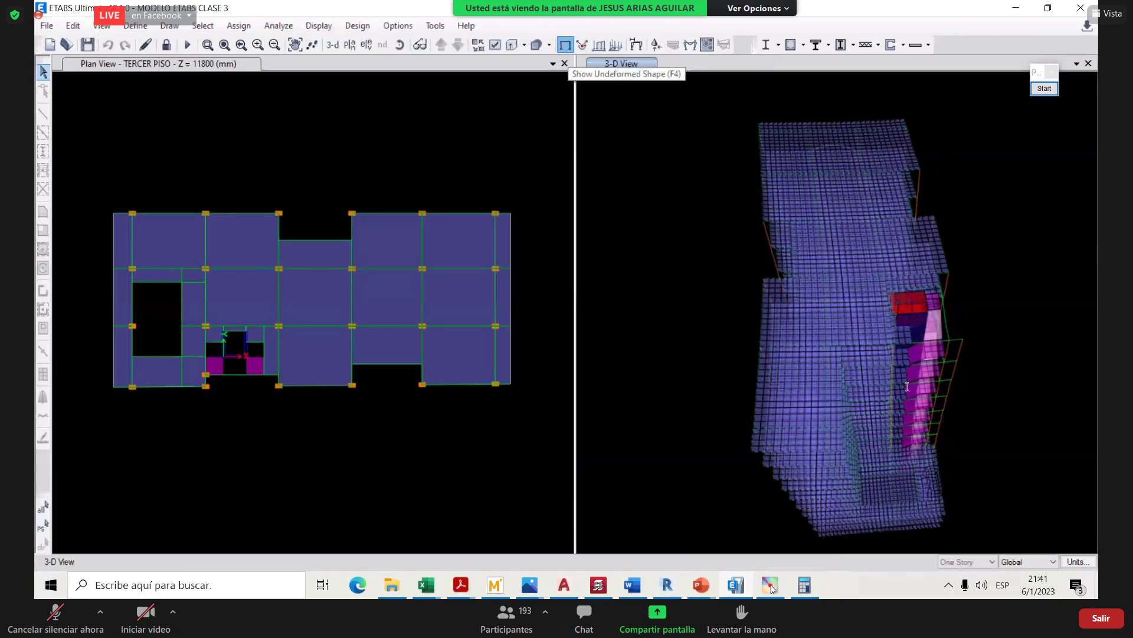
key("F4")
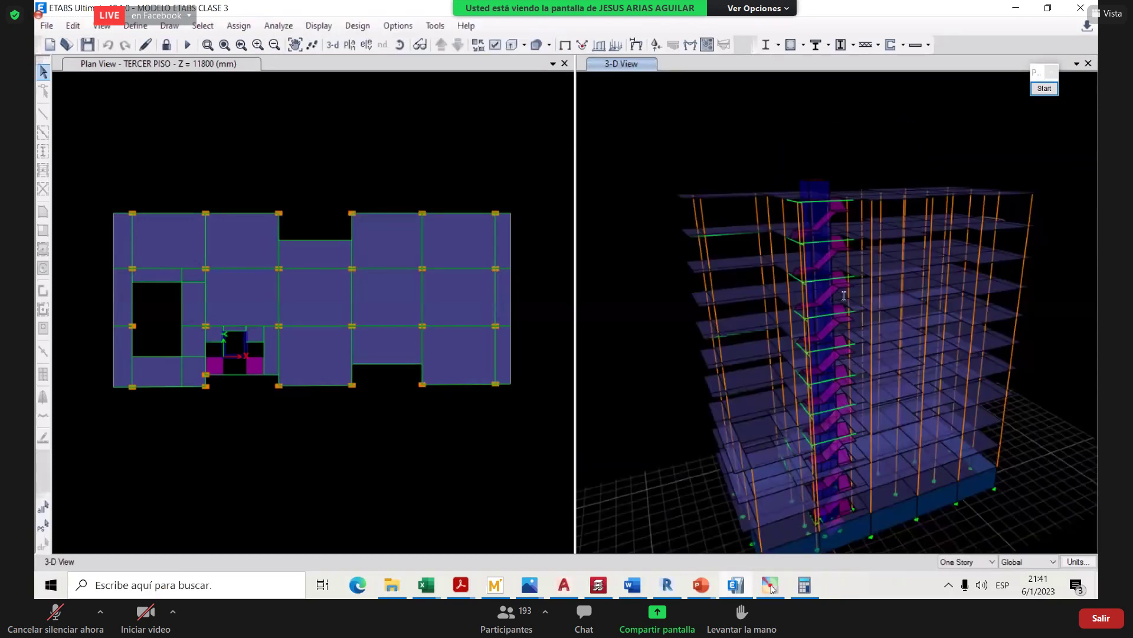
scroll(852, 299, "down", 3)
scroll(830, 276, "up", 3)
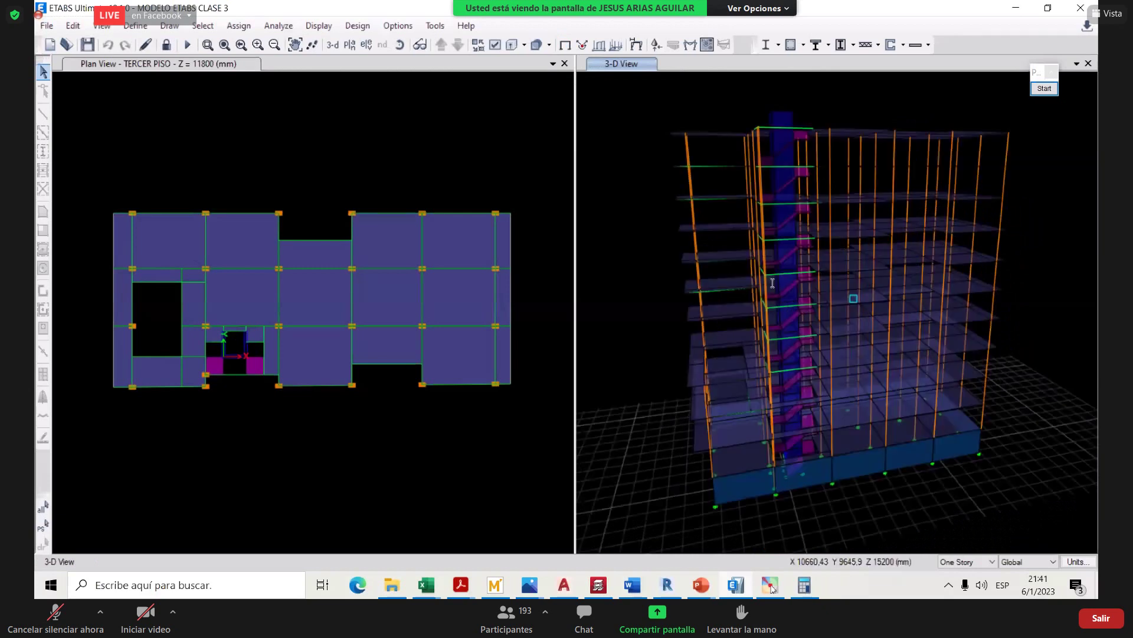
middle_click_drag(773, 284, 654, 278, "shift")
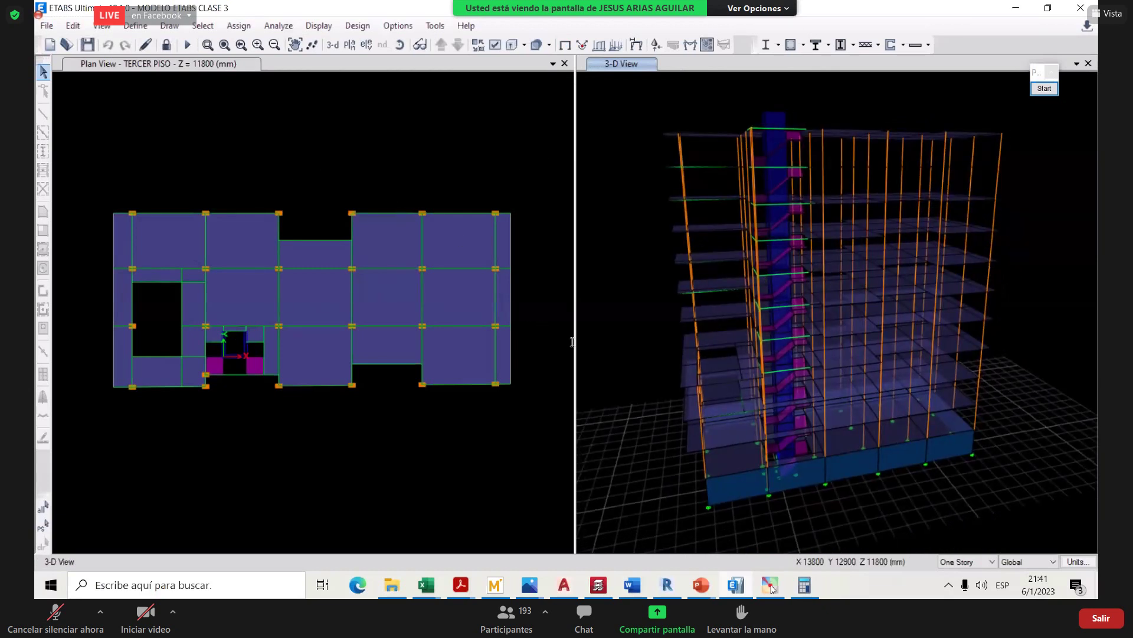
- Unlock the model and browse the Define menu's load combinations without changes
left_click(167, 46)
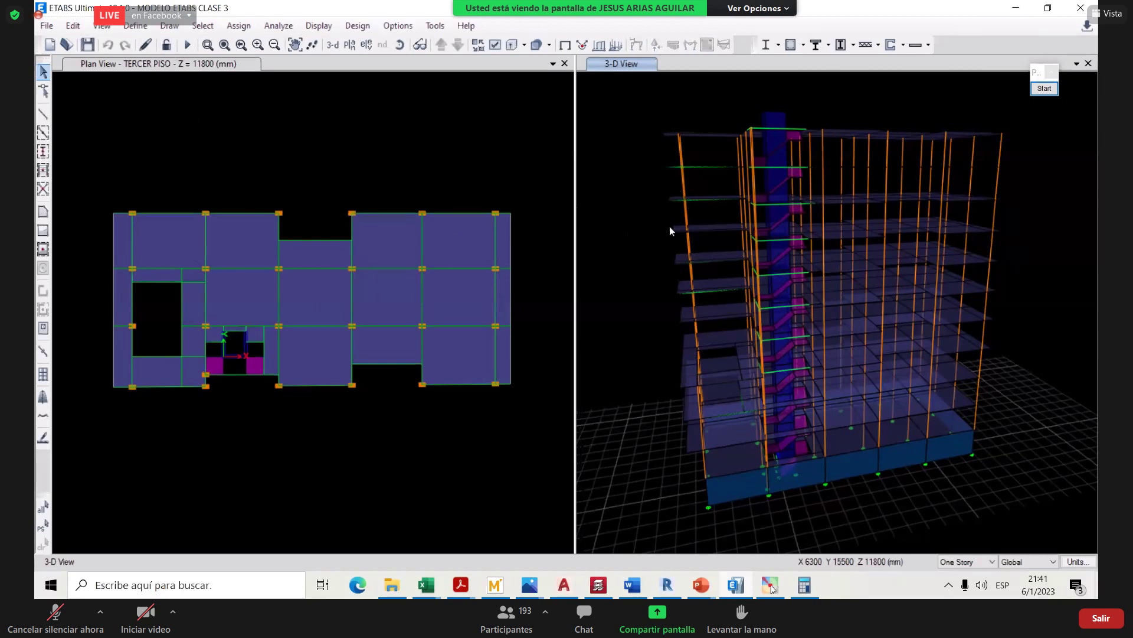
left_click(142, 29)
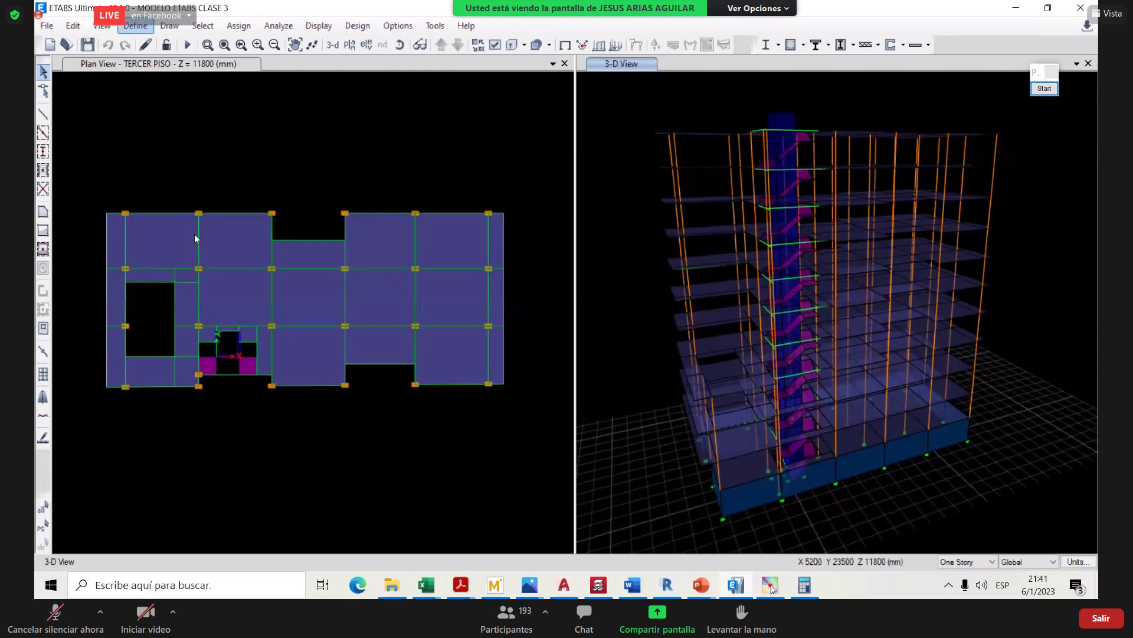
key("alt+d")
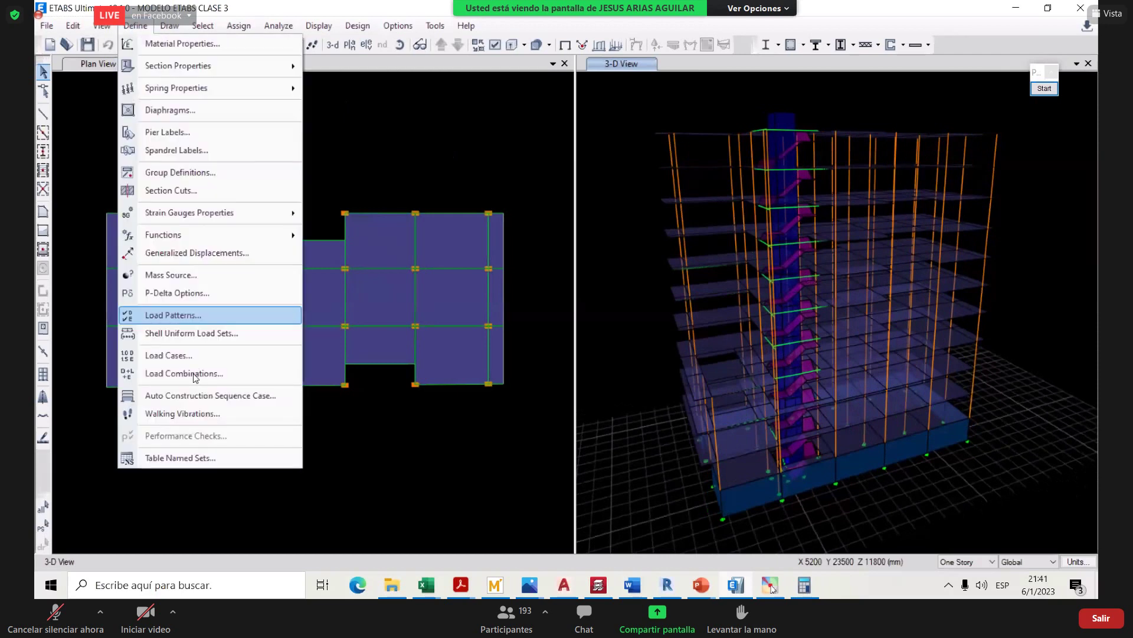
left_click(191, 376)
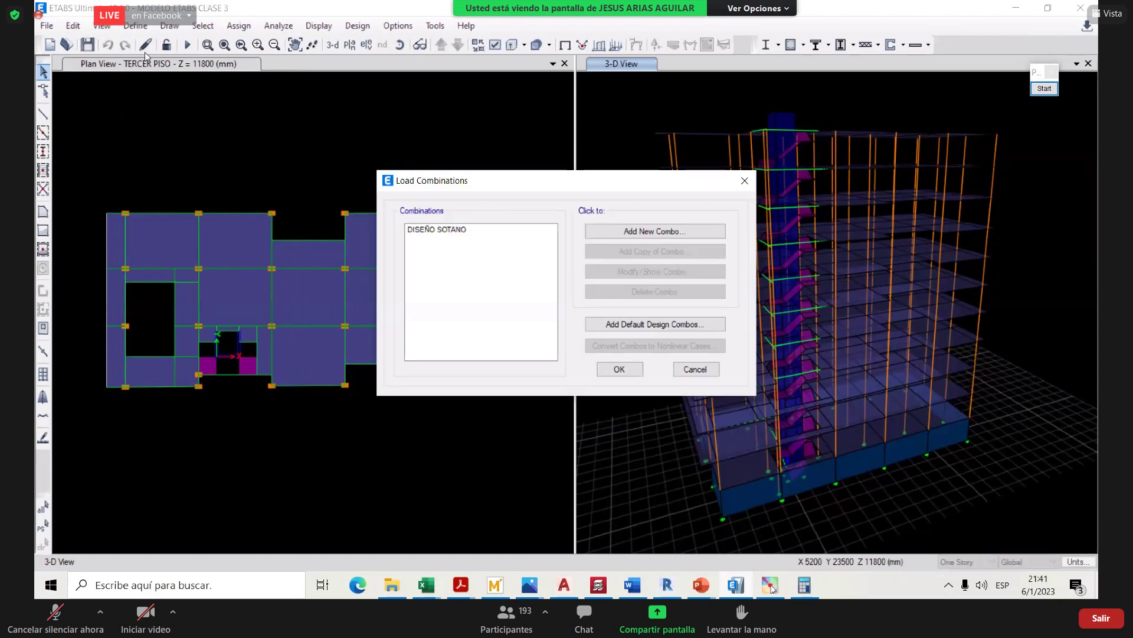
key("Escape")
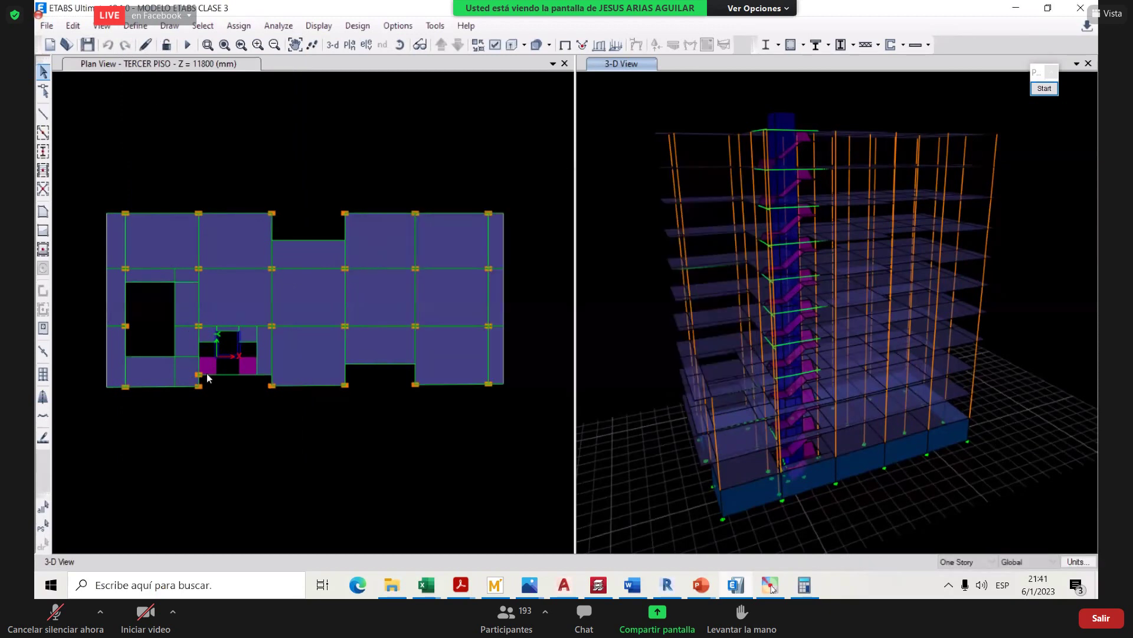
key("alt+d")
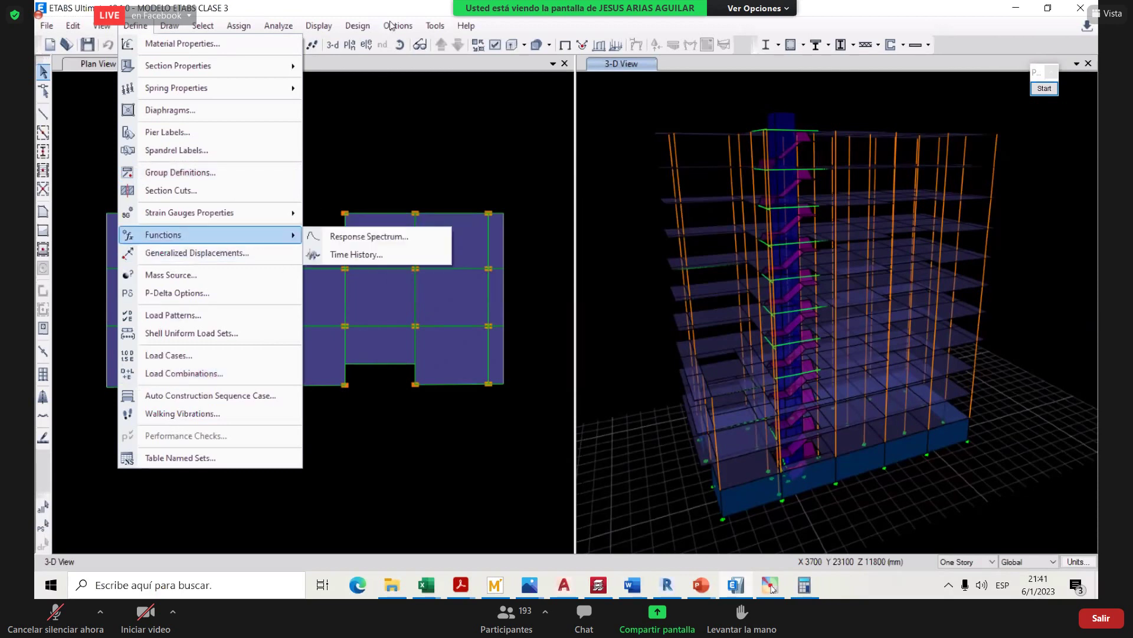
left_click(372, 94)
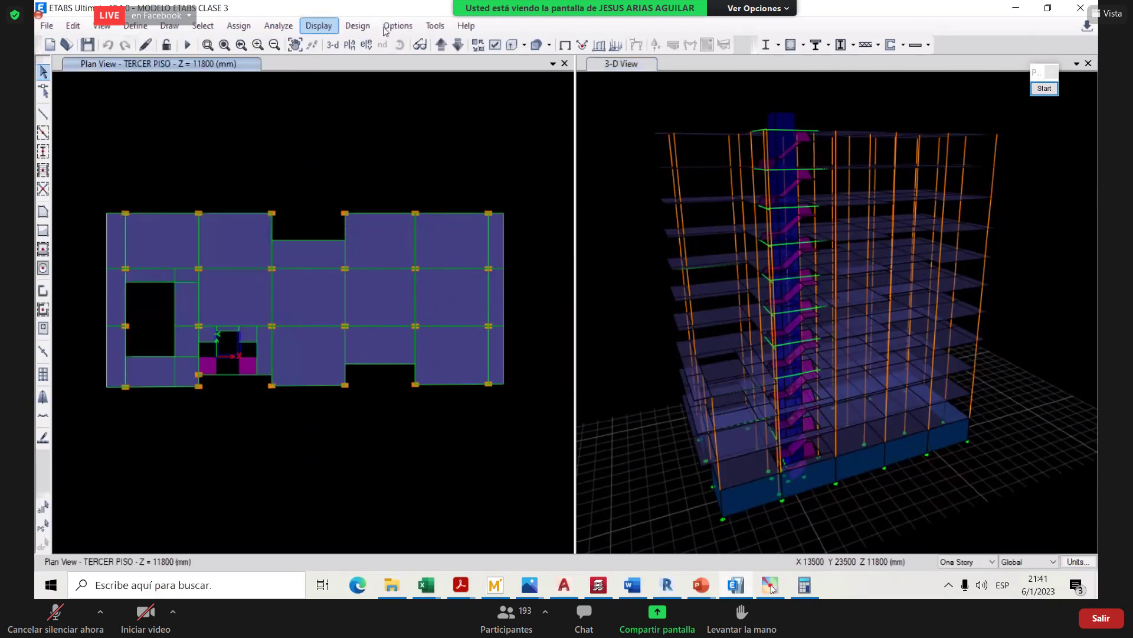
left_click(360, 27)
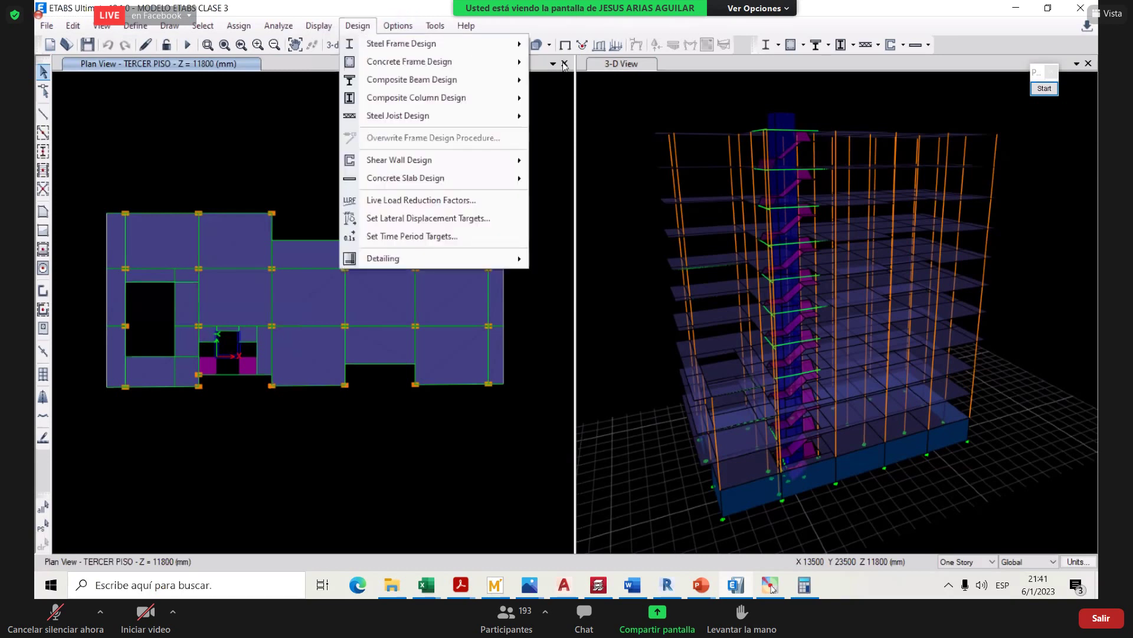
mouse_move(434, 62)
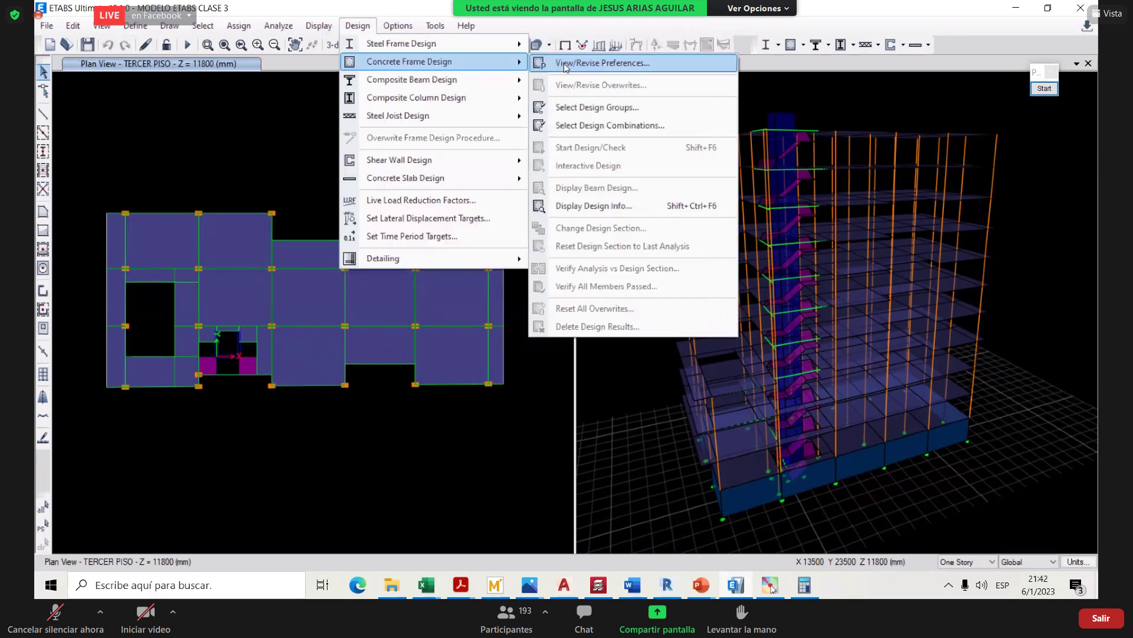
left_click(608, 63)
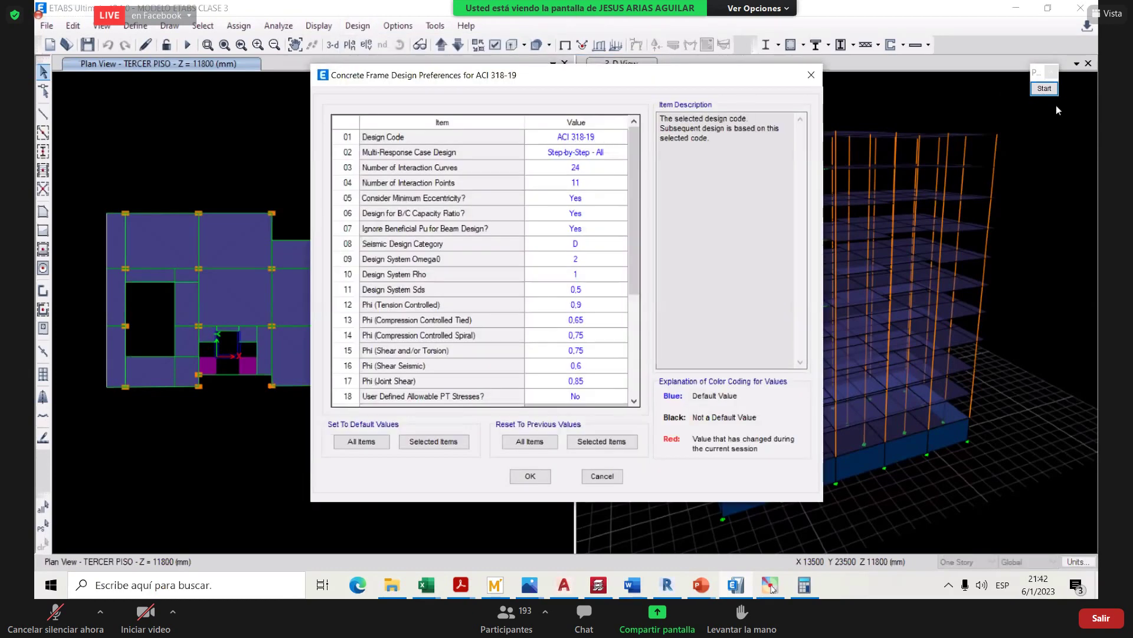
left_click(1045, 88)
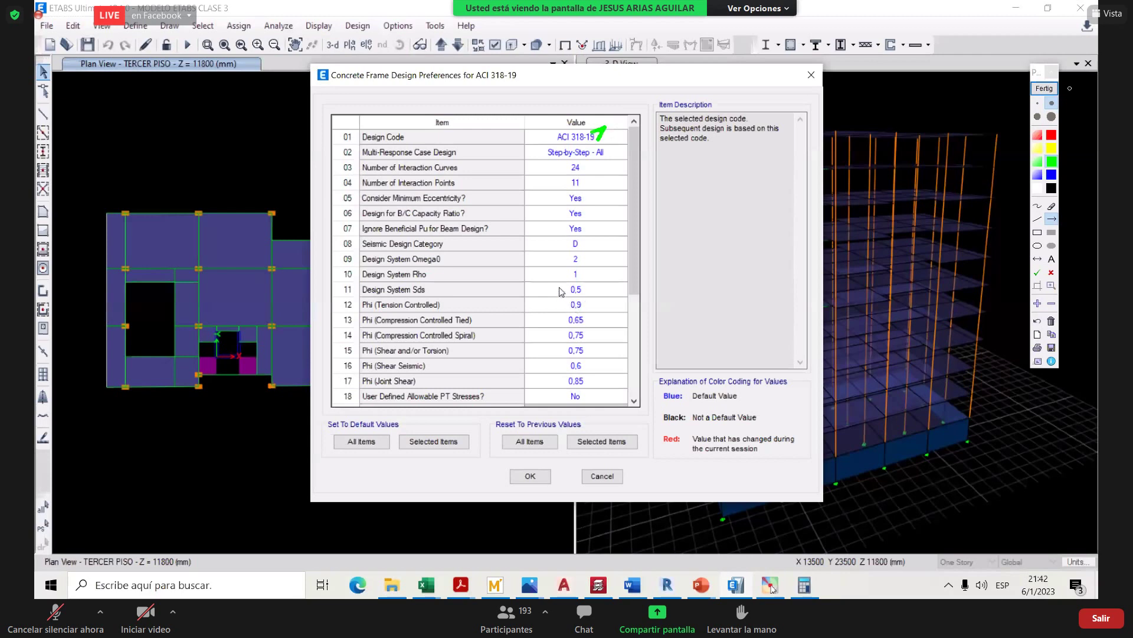
left_click(595, 137)
left_click(568, 149)
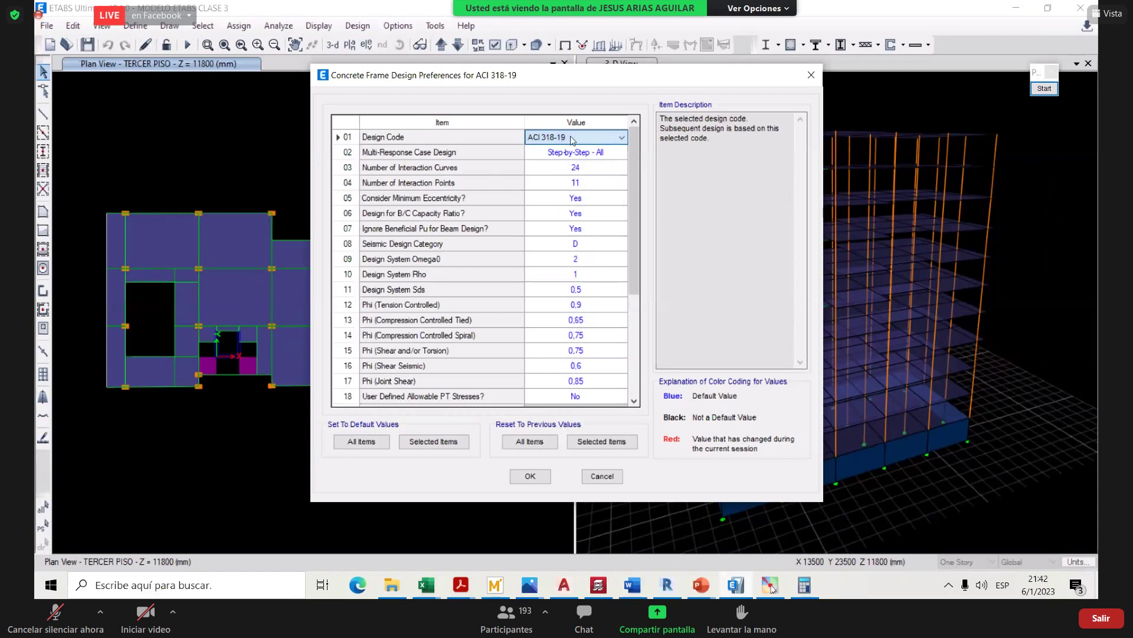
left_click(530, 476)
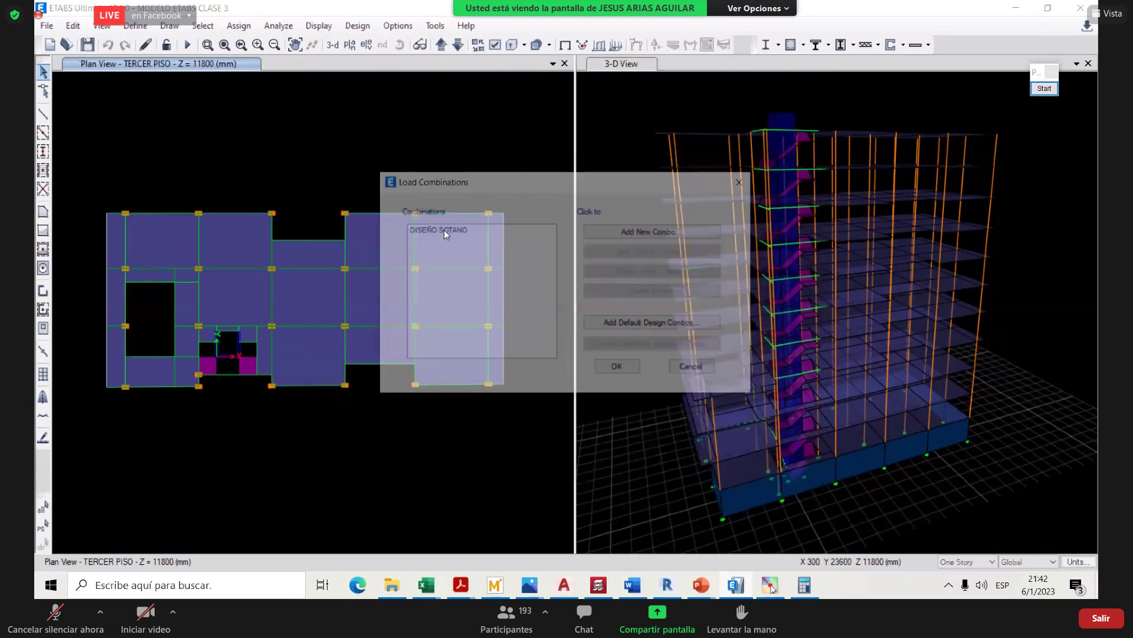
- Start a new load combination named SERVICIO with three load rows
left_click(633, 235)
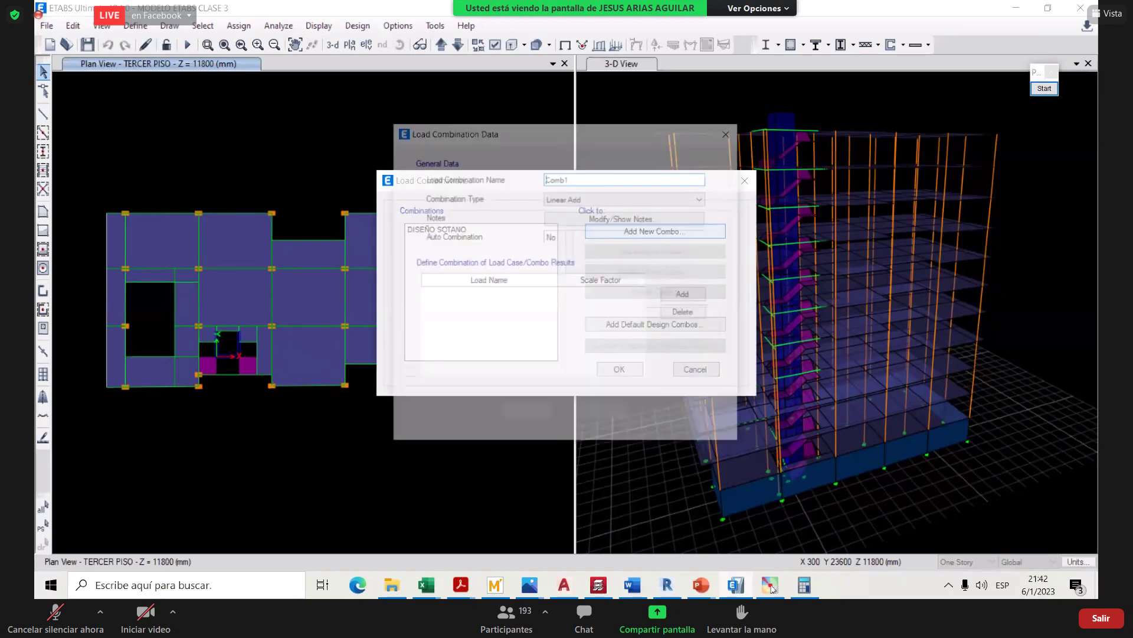
type("SERVICIO")
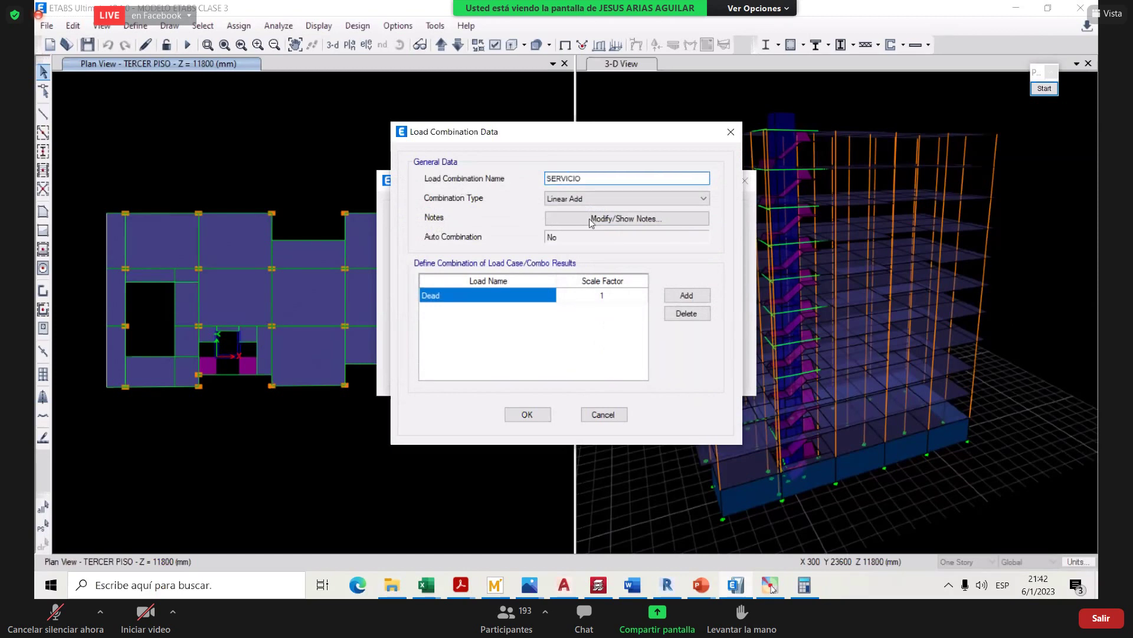
left_click(687, 296)
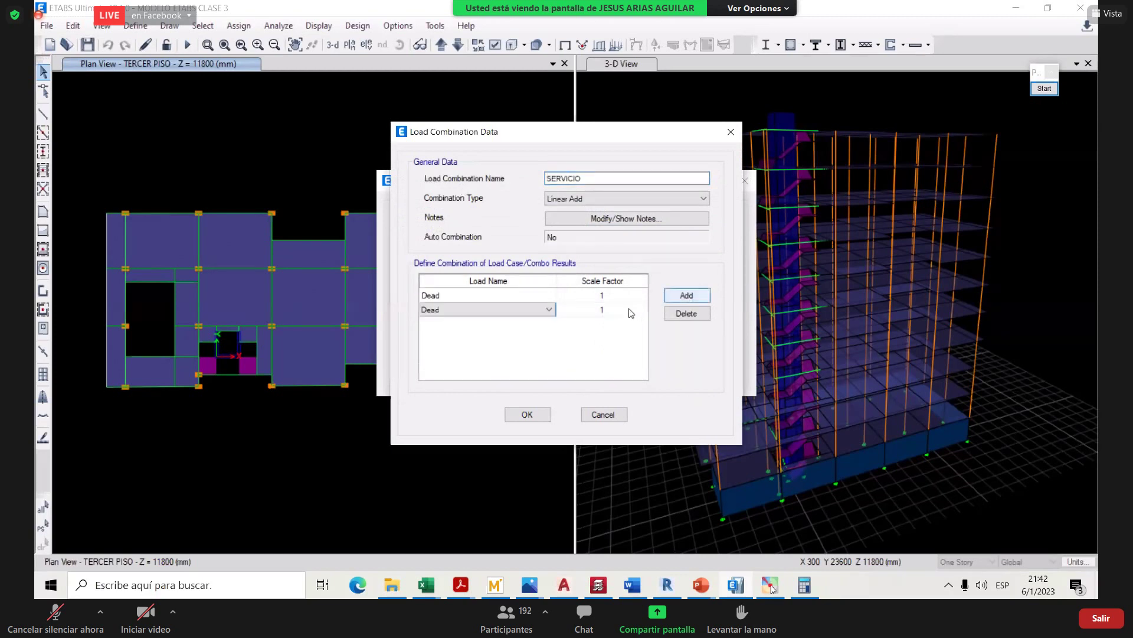
left_click(548, 296)
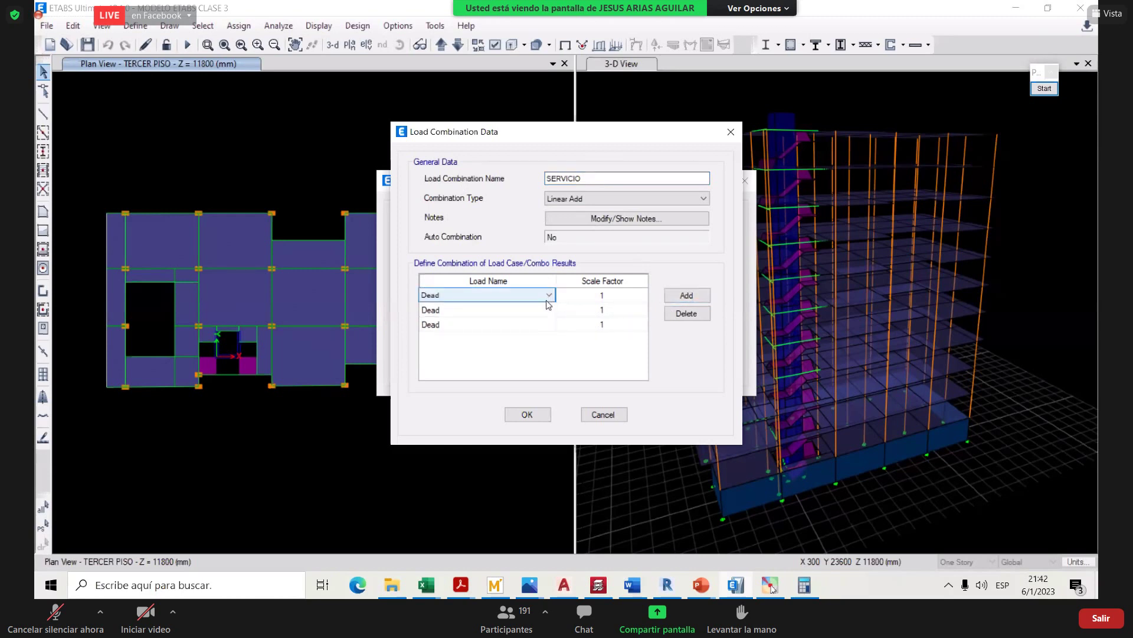
- Set the rows to Dead, CARGA MUERTA and Live at factor 1 and save
left_click(466, 296)
left_click(537, 295)
left_click(496, 297)
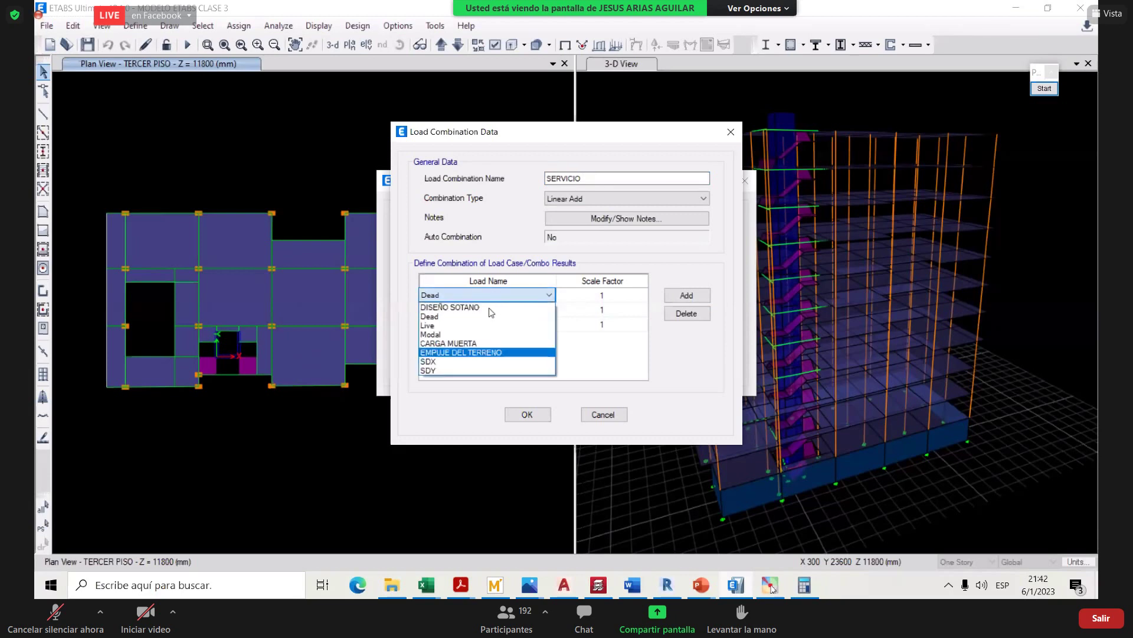
left_click(487, 317)
left_click(508, 310)
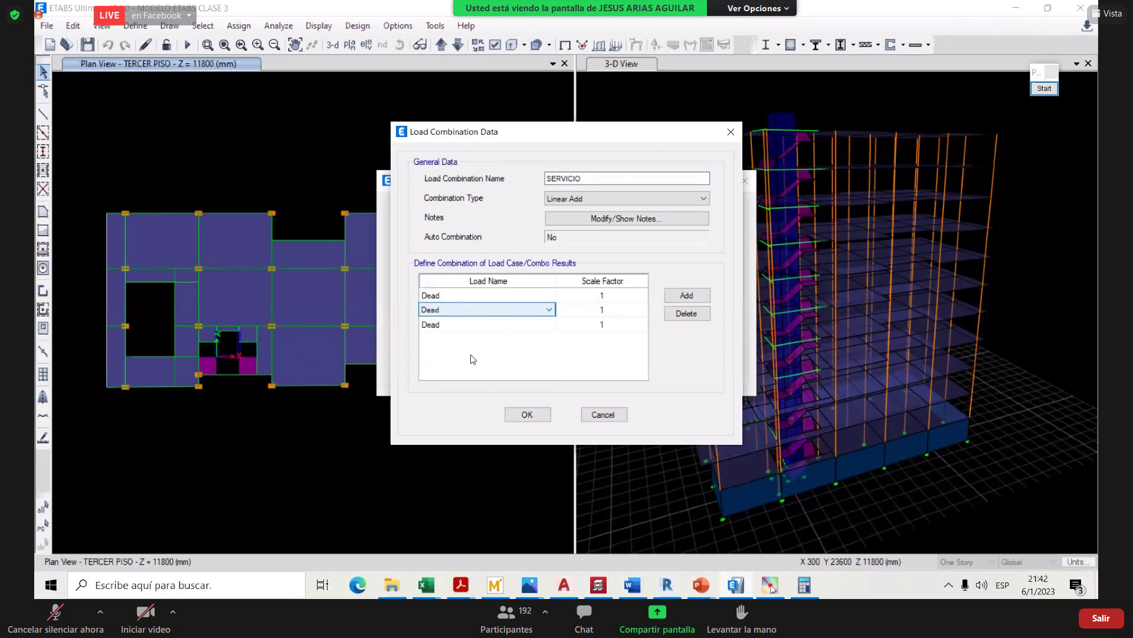
left_click(544, 327)
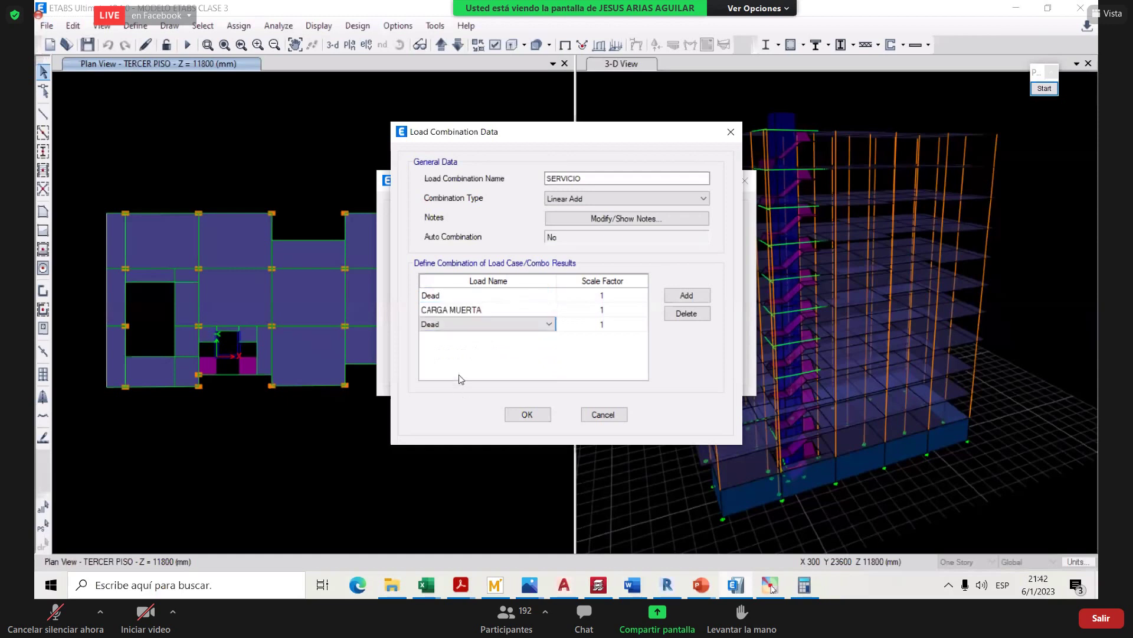
left_click(548, 324)
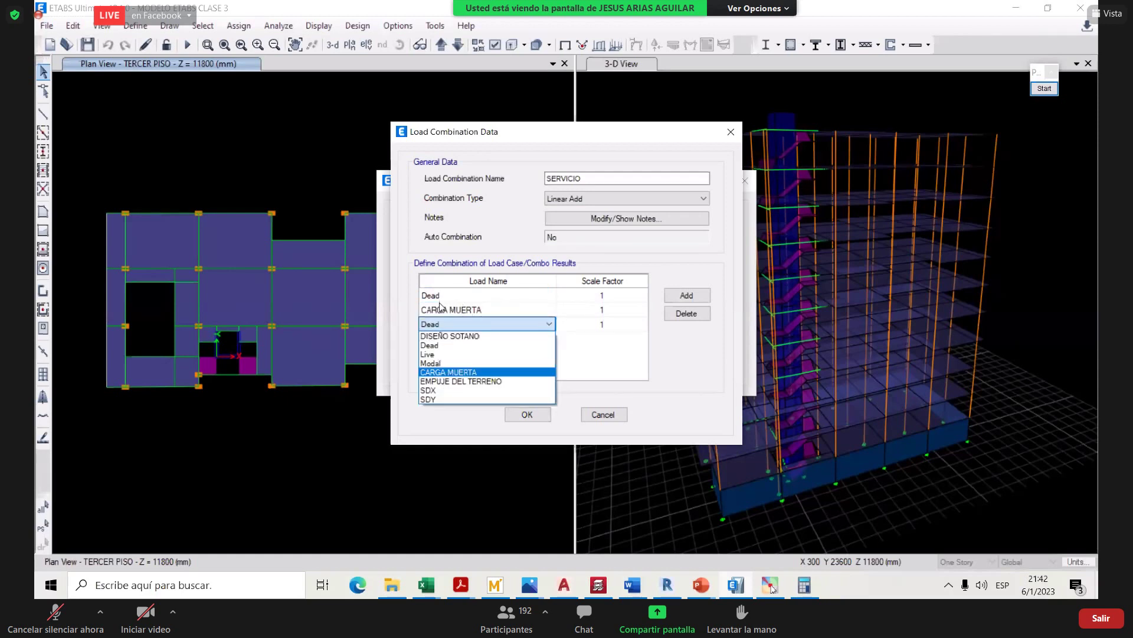
key("m")
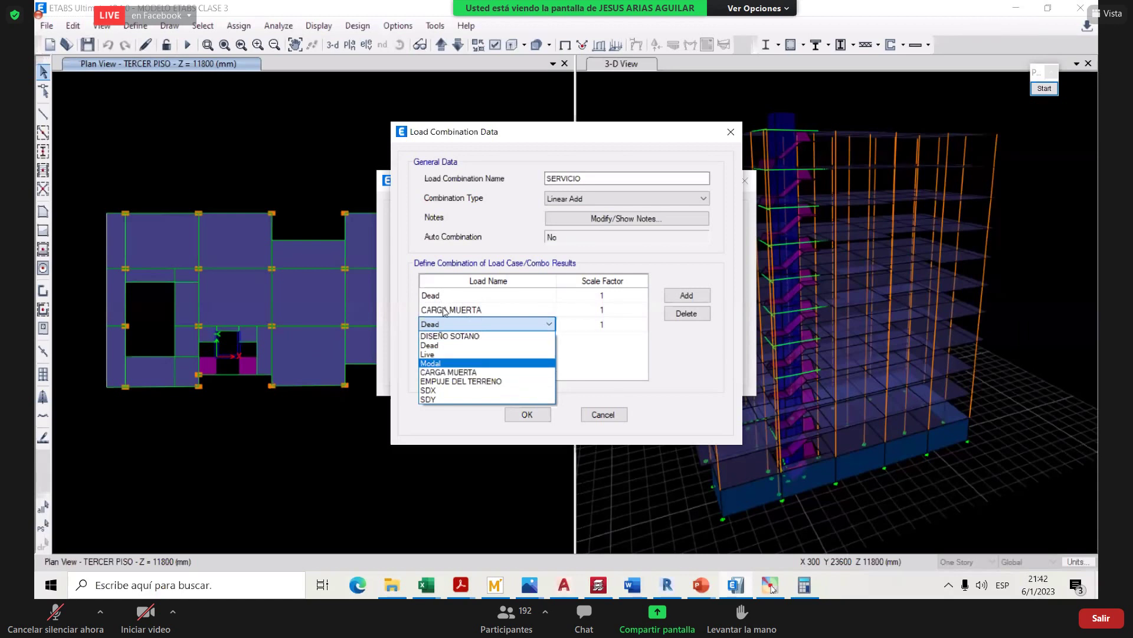
left_click(440, 355)
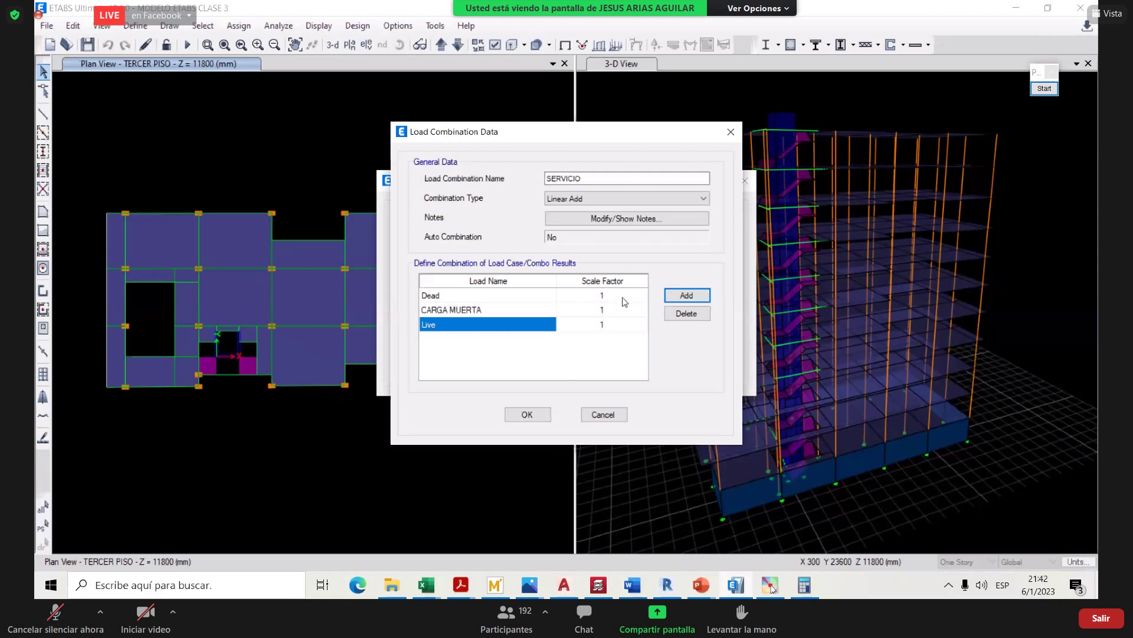
left_click(539, 413)
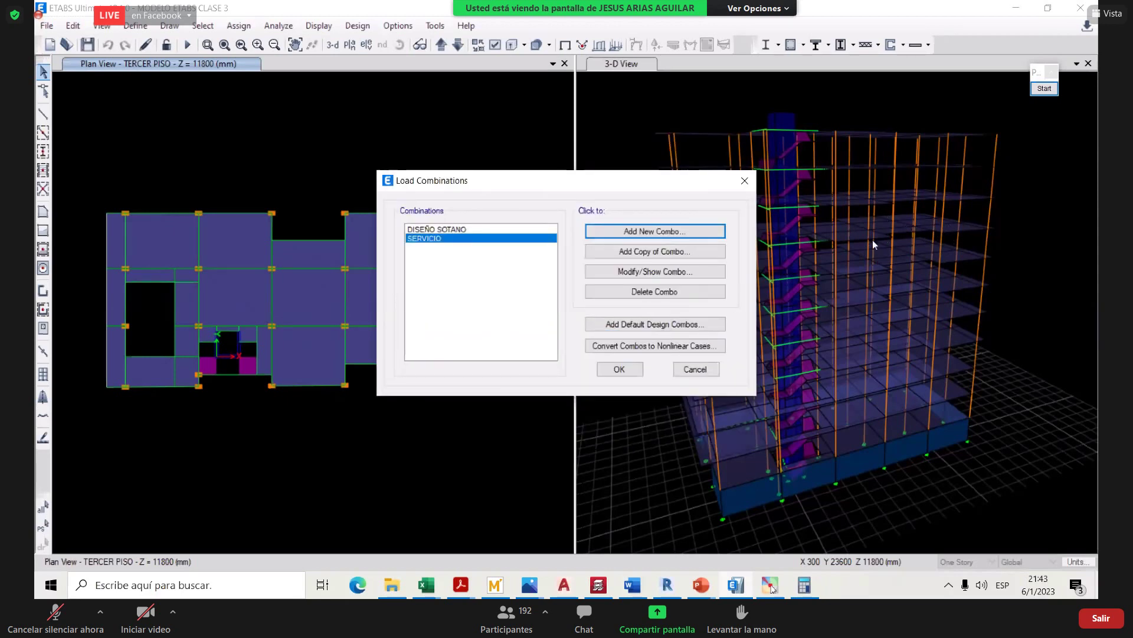
- Open and cancel the Add Default Design Combos options, closing Load Combinations
left_click(636, 328)
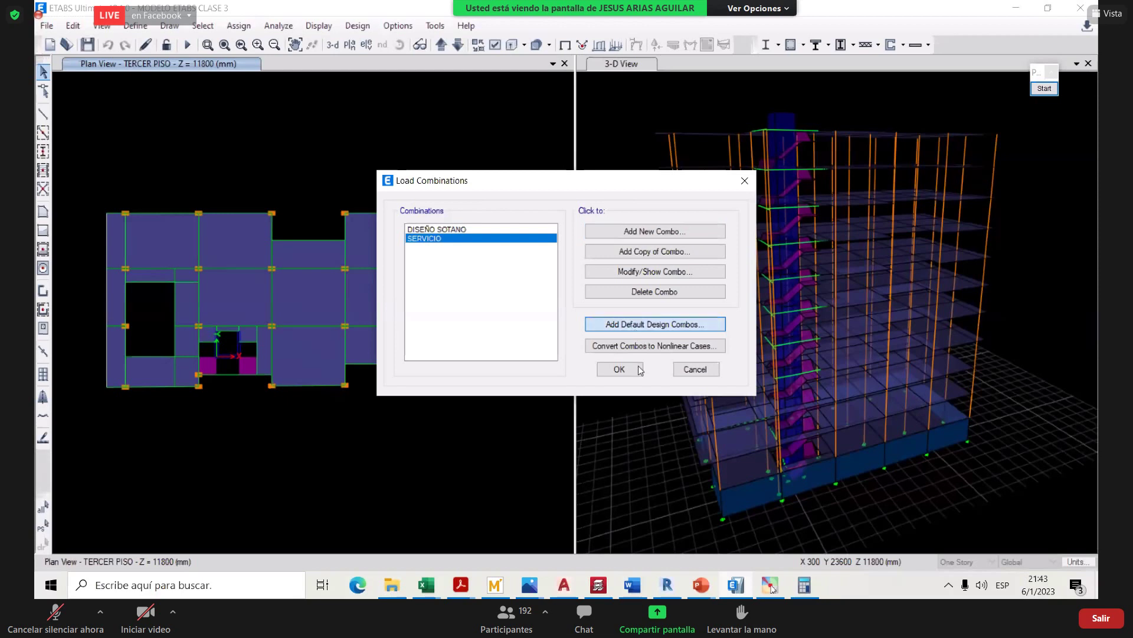
left_click(645, 324)
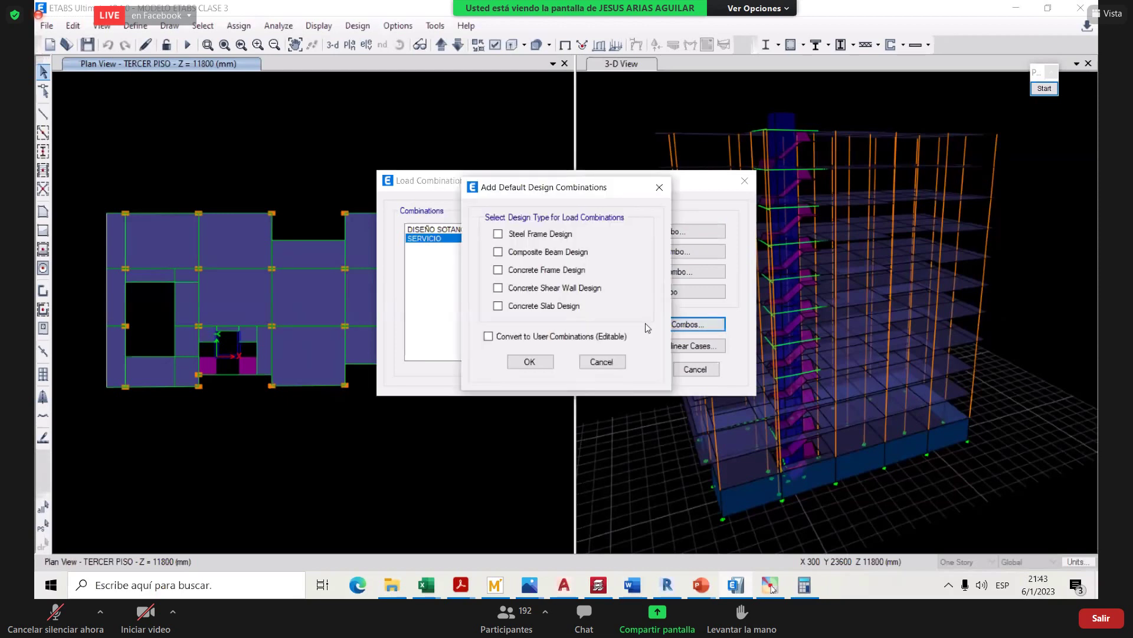
key("Escape")
left_click(629, 368)
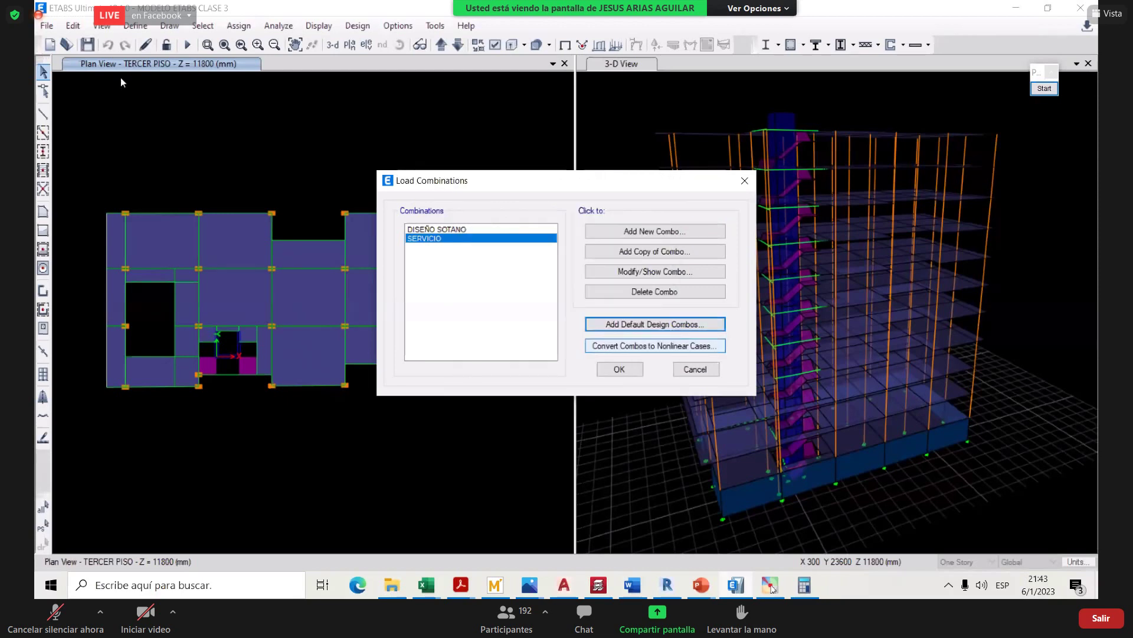
- Add default Concrete Frame Design combos converted to editable user combinations
left_click(135, 26)
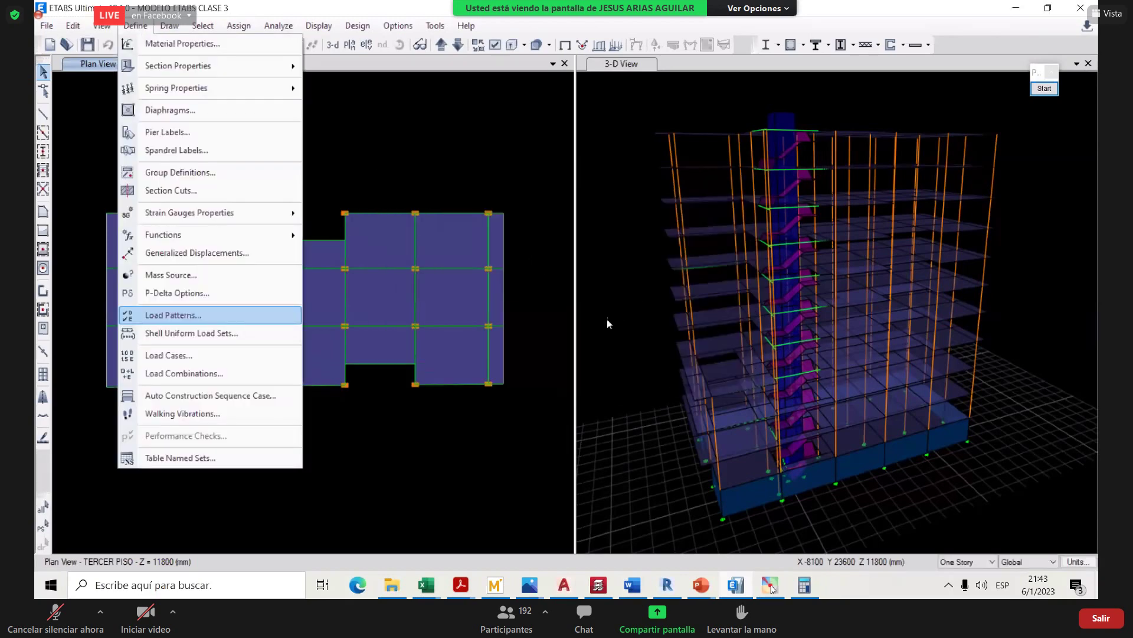
left_click(199, 373)
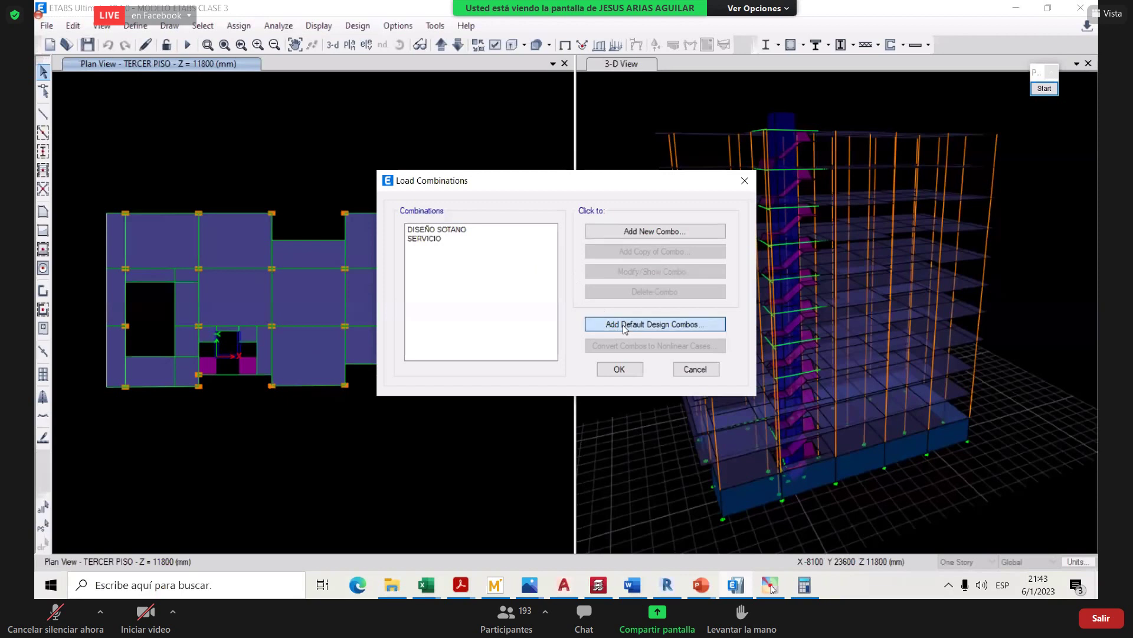
left_click(623, 324)
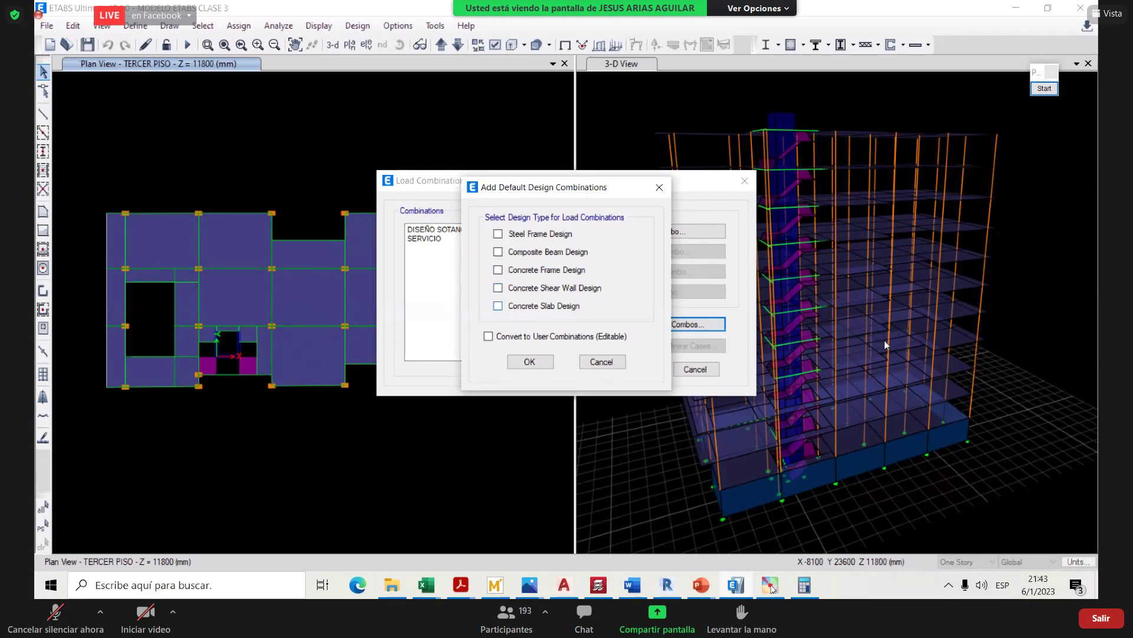
left_click(515, 271)
left_click_drag(590, 187, 484, 186)
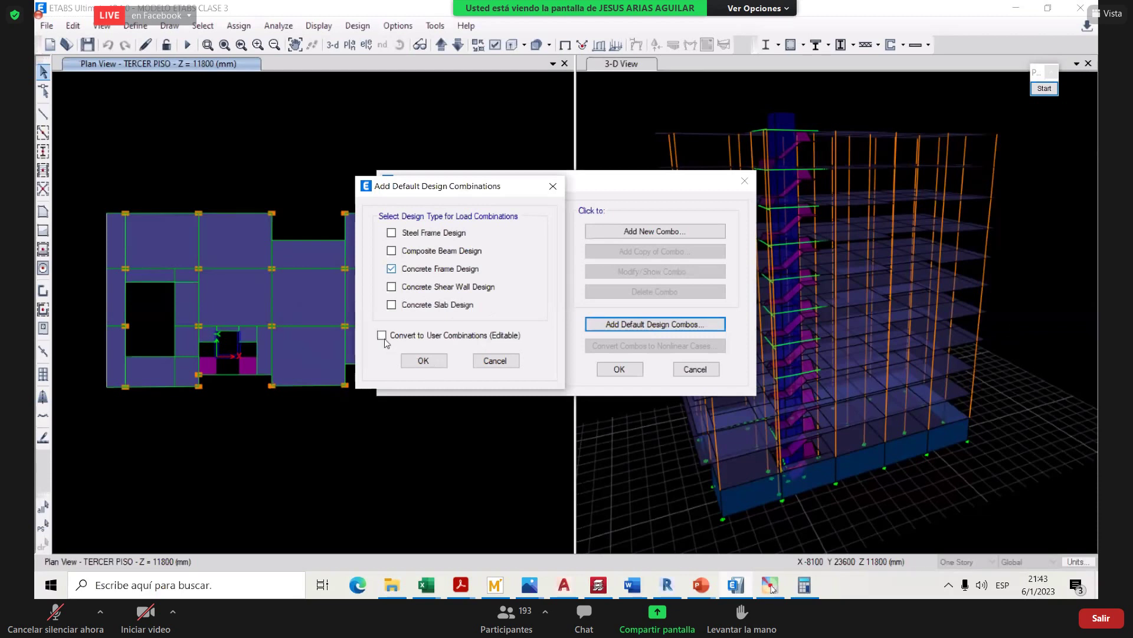
left_click(451, 337)
key("Return")
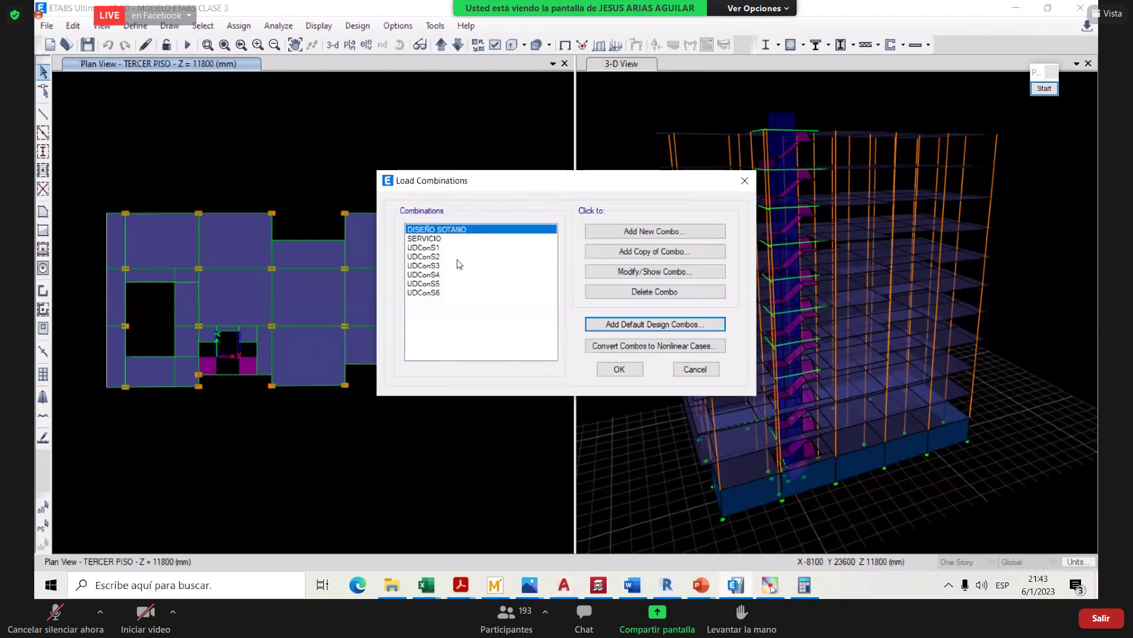
- Open the UDConS1 combination details and compare them with the ACI table
left_click(437, 248)
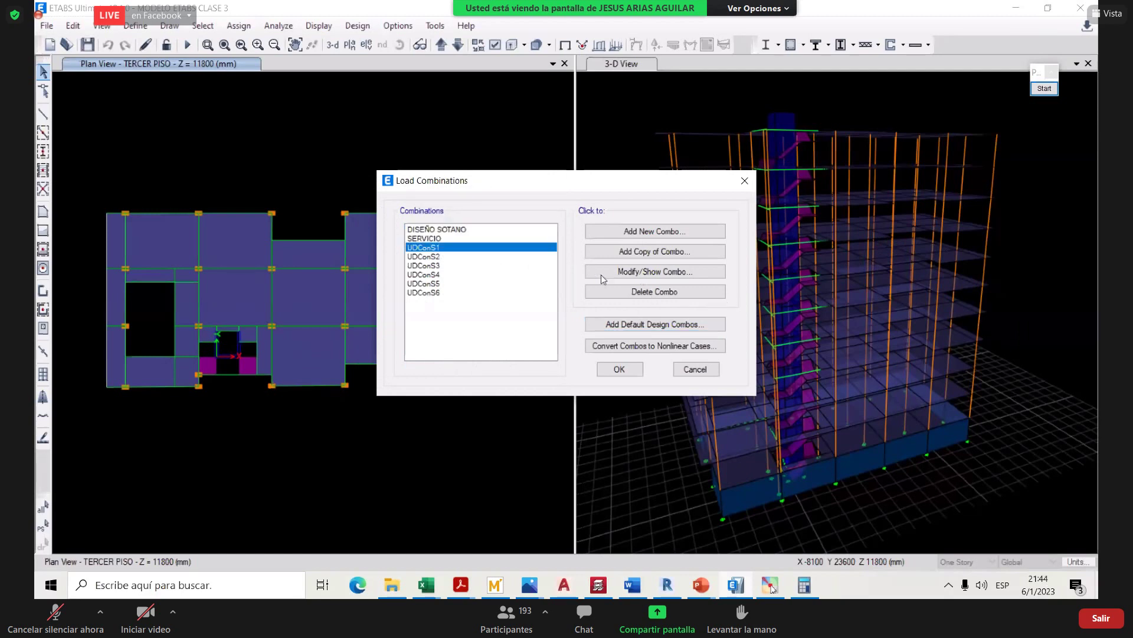
left_click(642, 275)
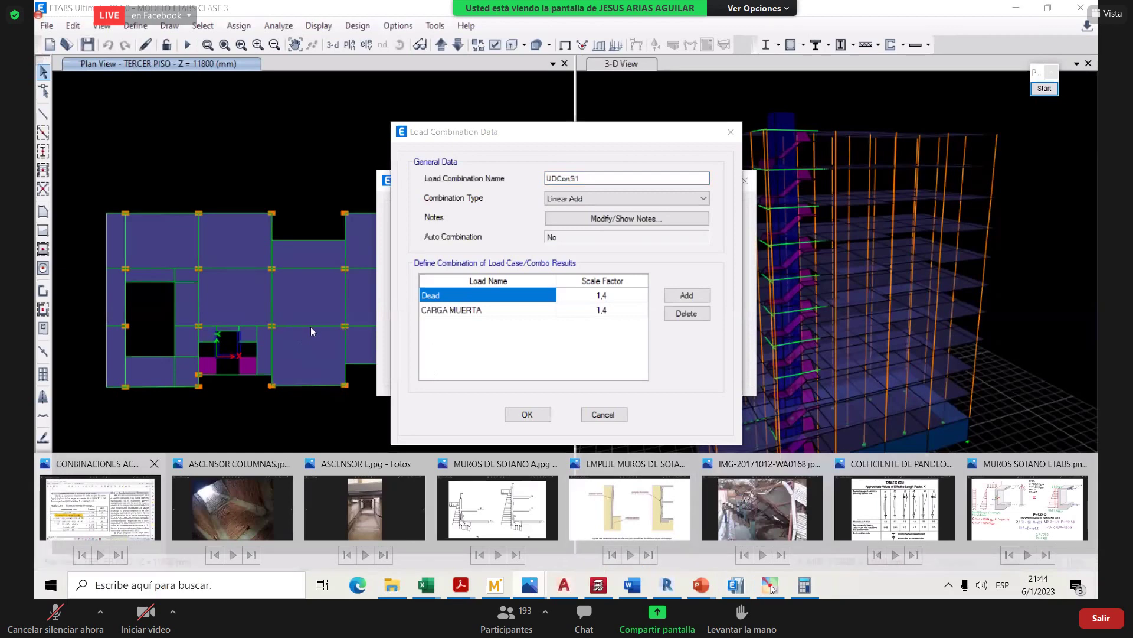
left_click(100, 507)
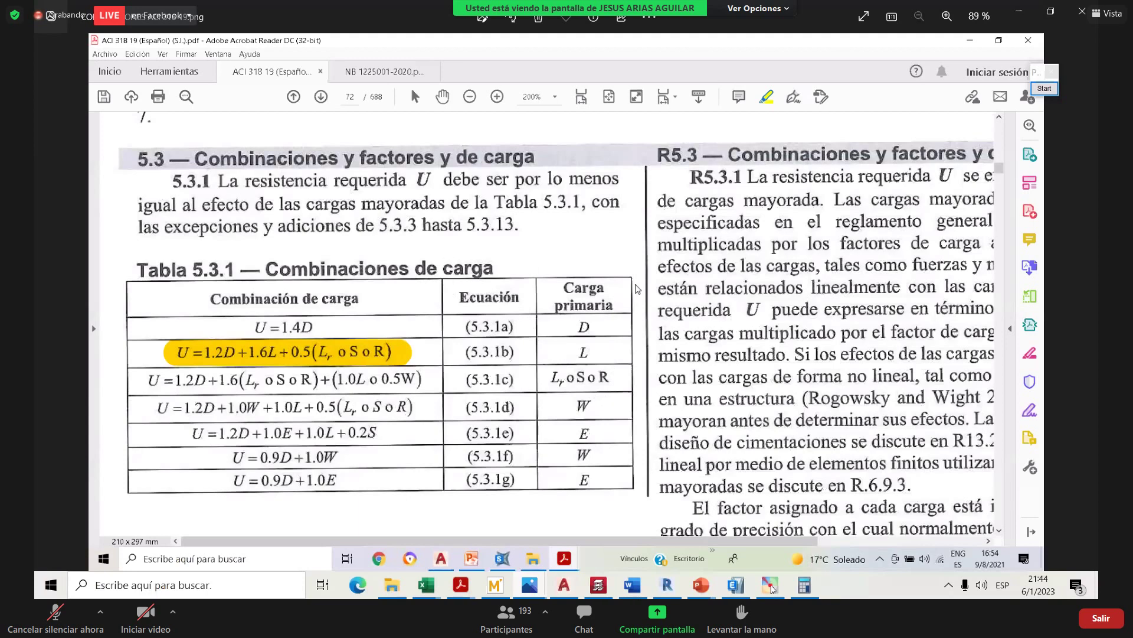
key("alt+Tab")
- Open the UDConS2 details and bring the ACI table forward for comparison
key("Escape")
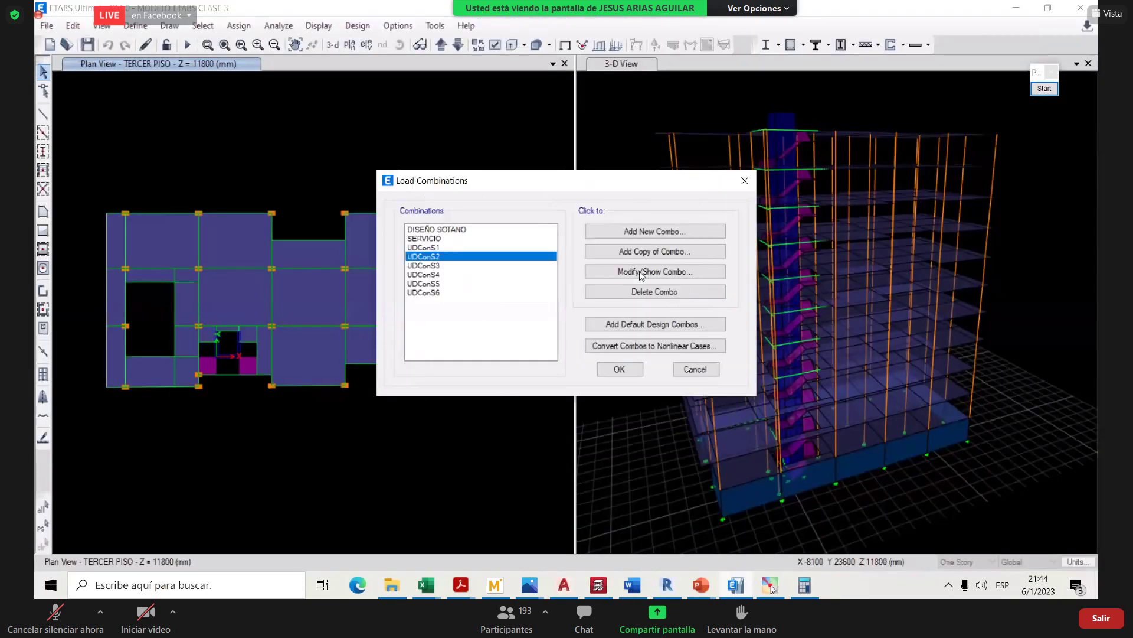
key("Return")
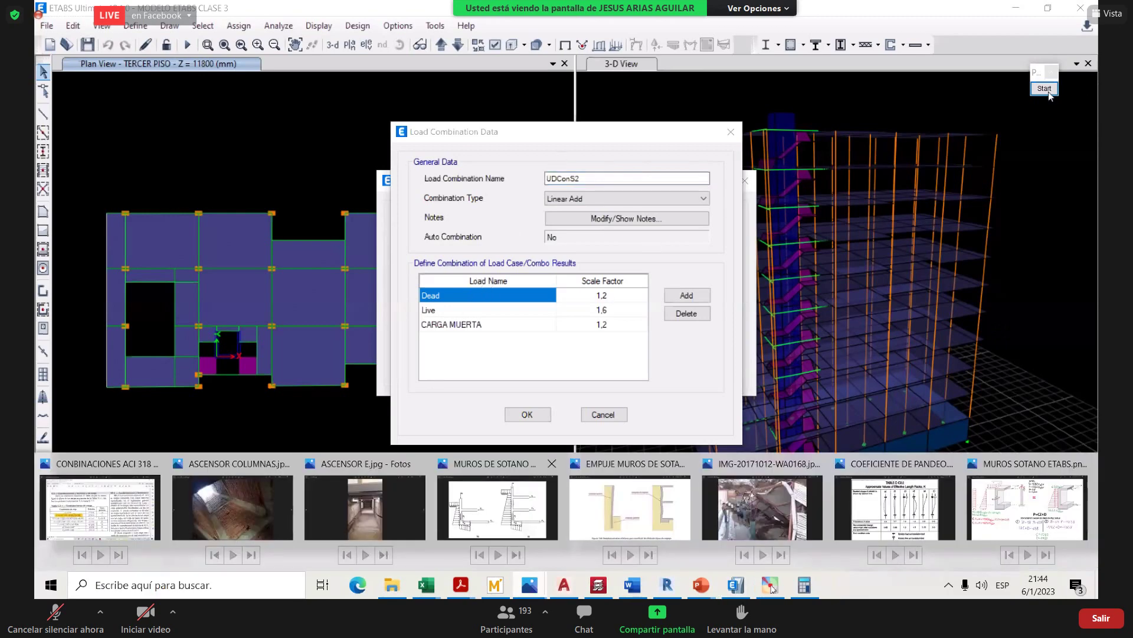
left_click(100, 507)
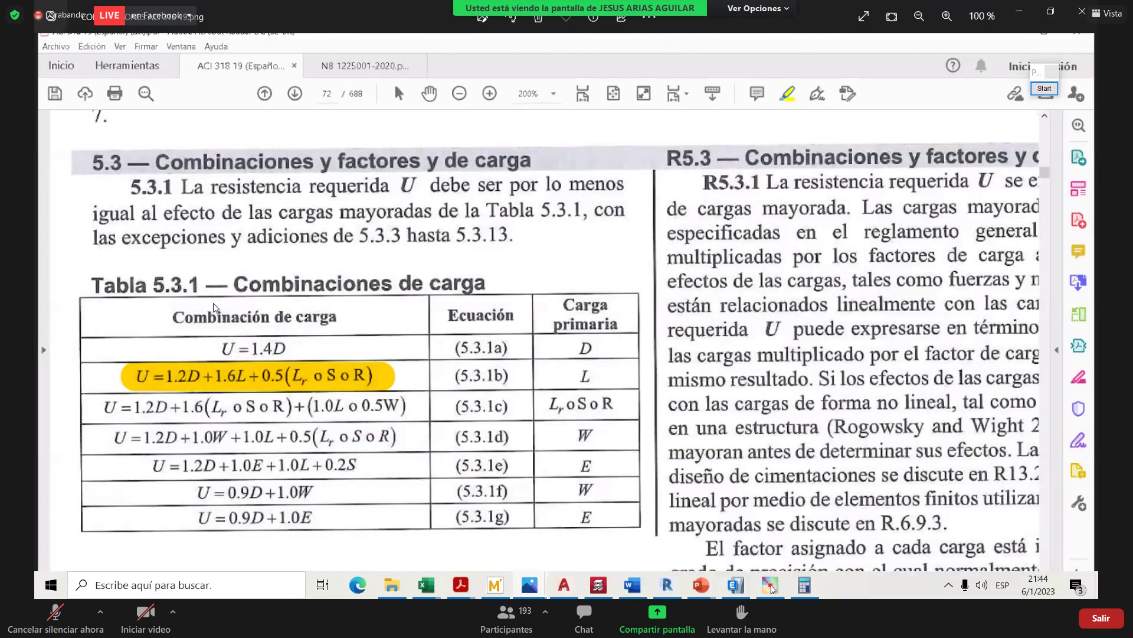
- Enlarge Tabla 5.3.1 to 121 %, mark its 1.2D term, and return to ETABS
scroll(205, 289, "up", 2)
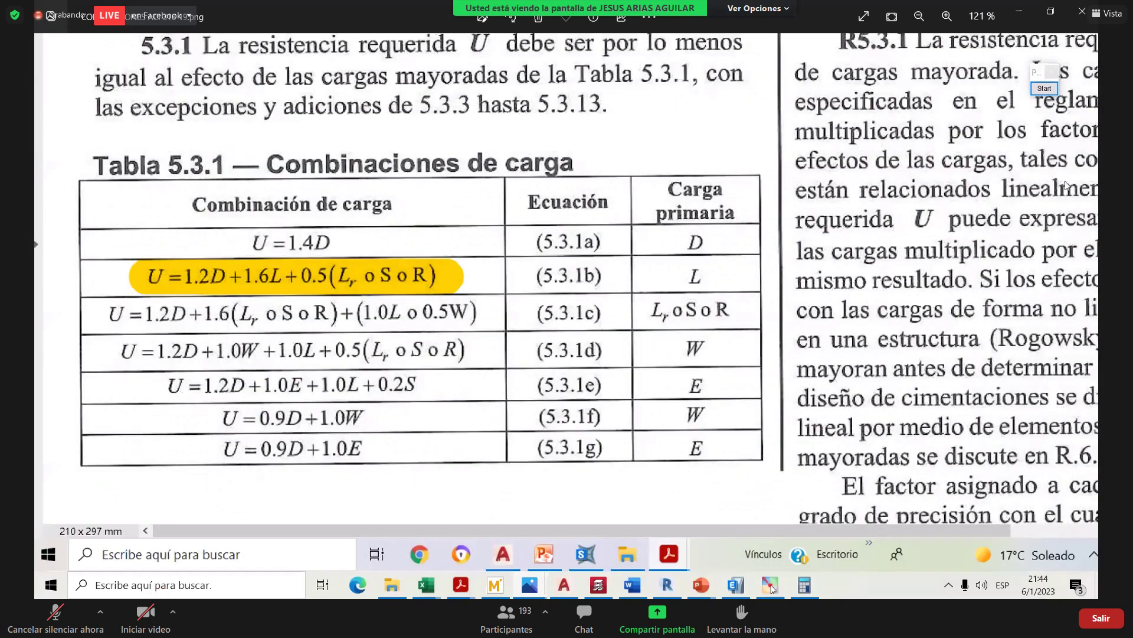
left_click(1045, 88)
left_click_drag(204, 298, 203, 284)
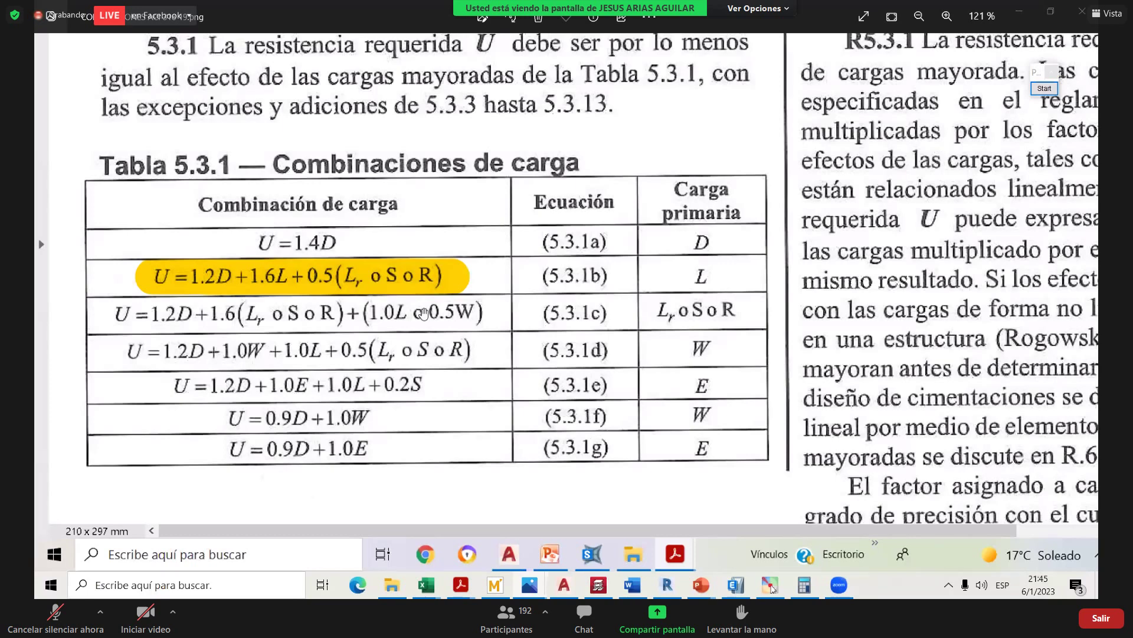
left_click(737, 586)
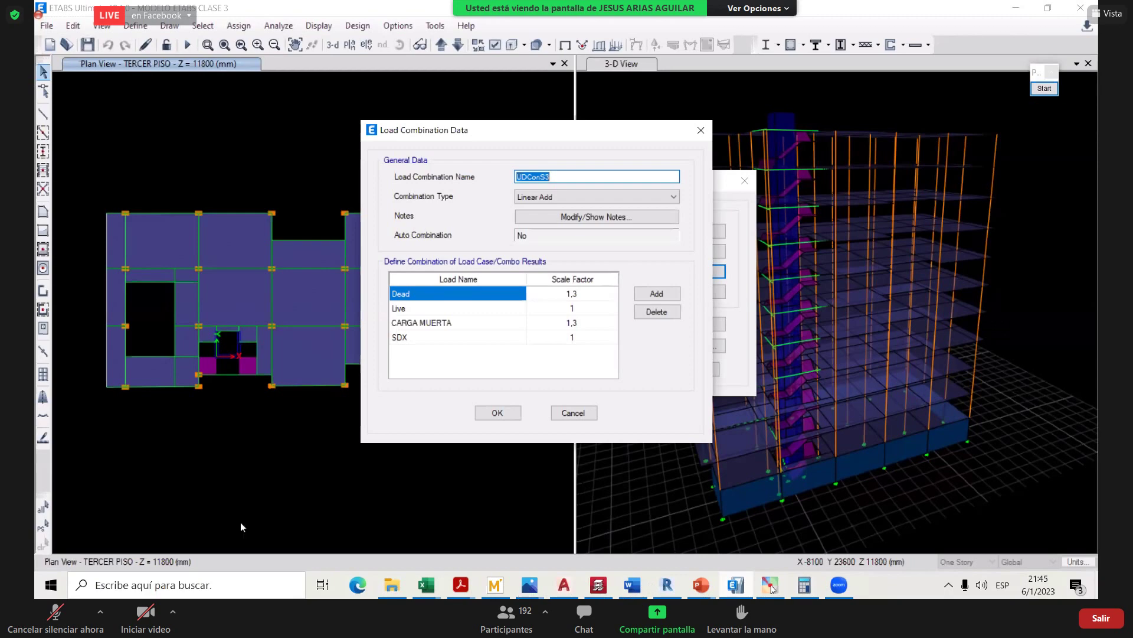
- Check UDConS3 factors (Dead, CARGA MUERTA 1.3; Live, SDX 1), then view the ACI table
mouse_move(770, 588)
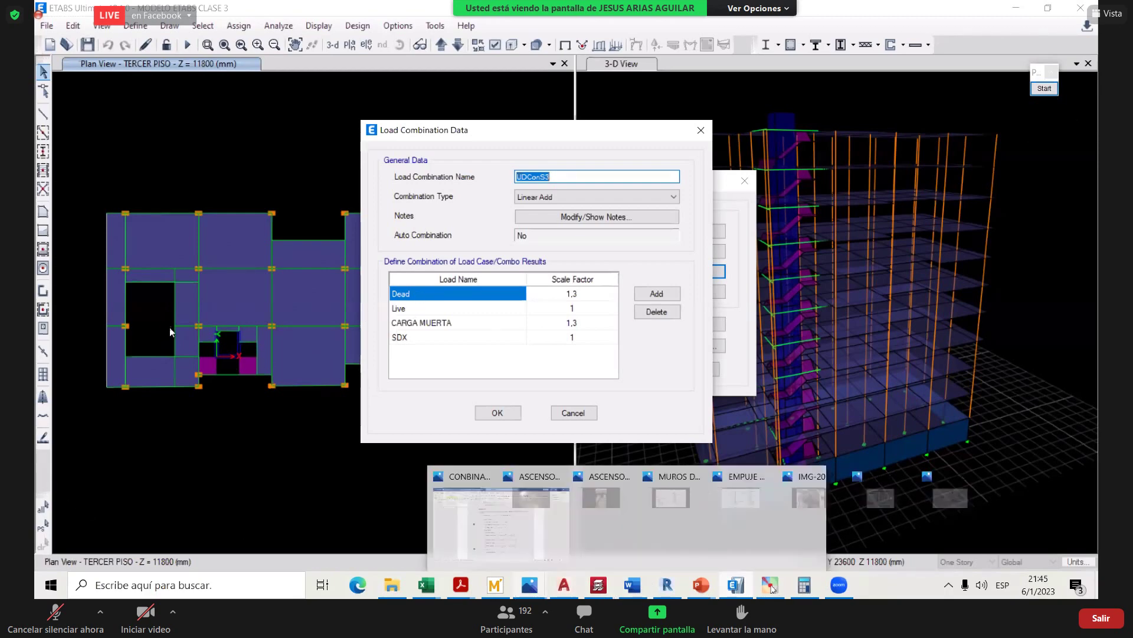
key("alt+Tab")
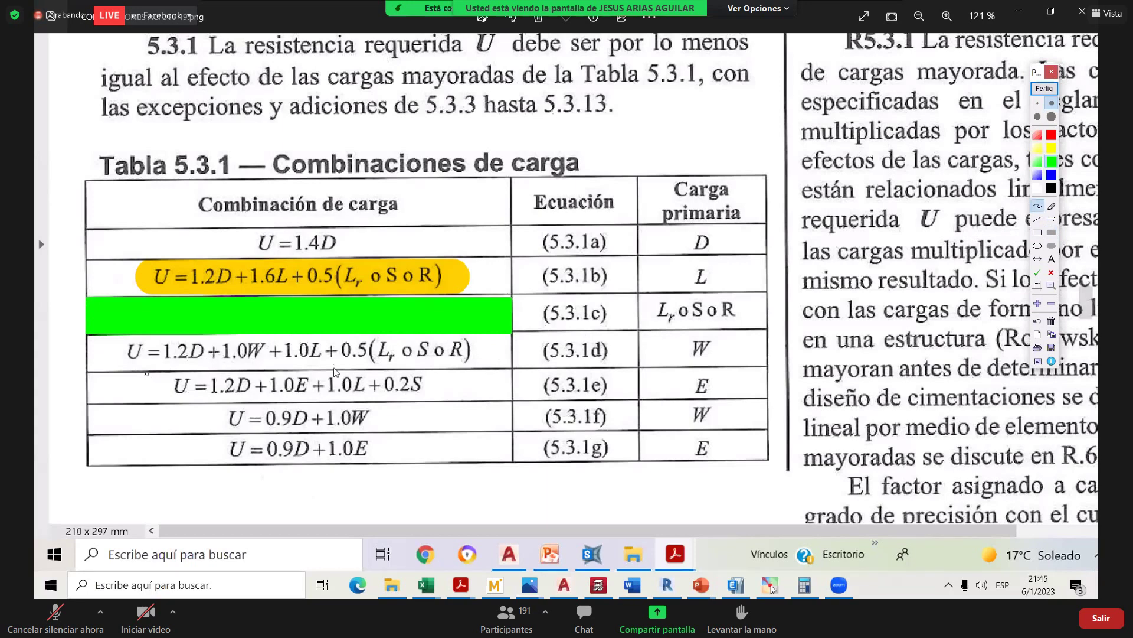
- Mark the 1.2D term and outline the 5.3.1d formula in green in the ACI table
left_click(170, 364)
left_click(192, 367)
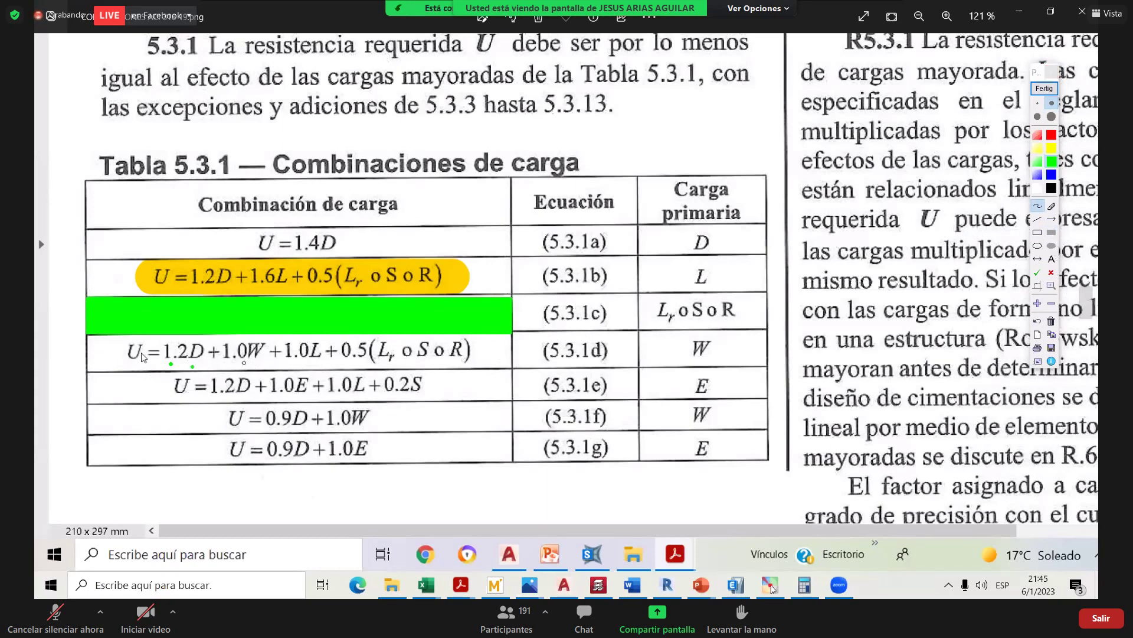
left_click_drag(88, 336, 387, 368)
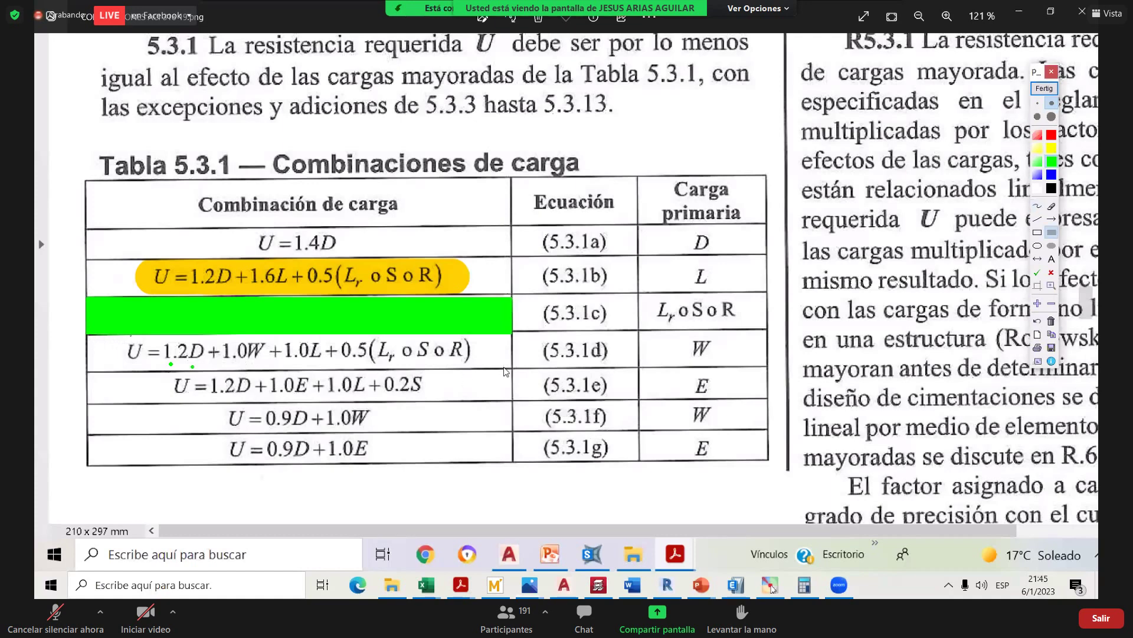
left_click_drag(388, 368, 513, 370)
key("p")
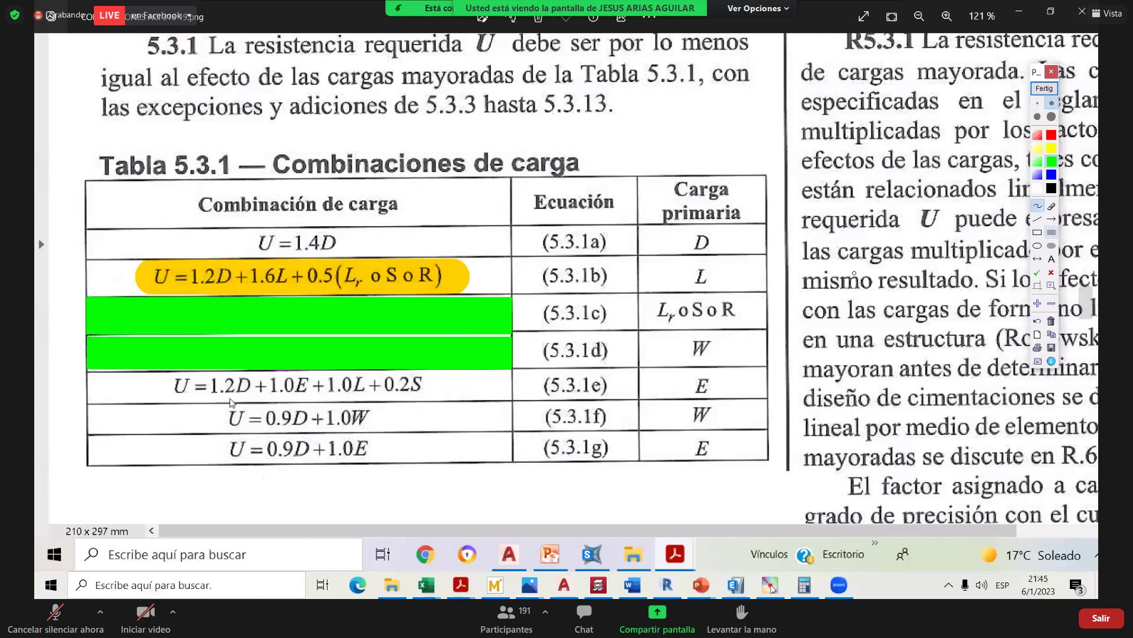
- Bracket rows 5.3.1f–g with '1,3', mark 5.3.1e's 1.0L term, then clear the marks and return to ETABS
mouse_move(231, 399)
left_mouse_down()
mouse_move(207, 436)
mouse_move(260, 483)
left_mouse_up()
mouse_move(275, 473)
left_mouse_down()
mouse_move(272, 495)
mouse_move(293, 502)
left_mouse_up()
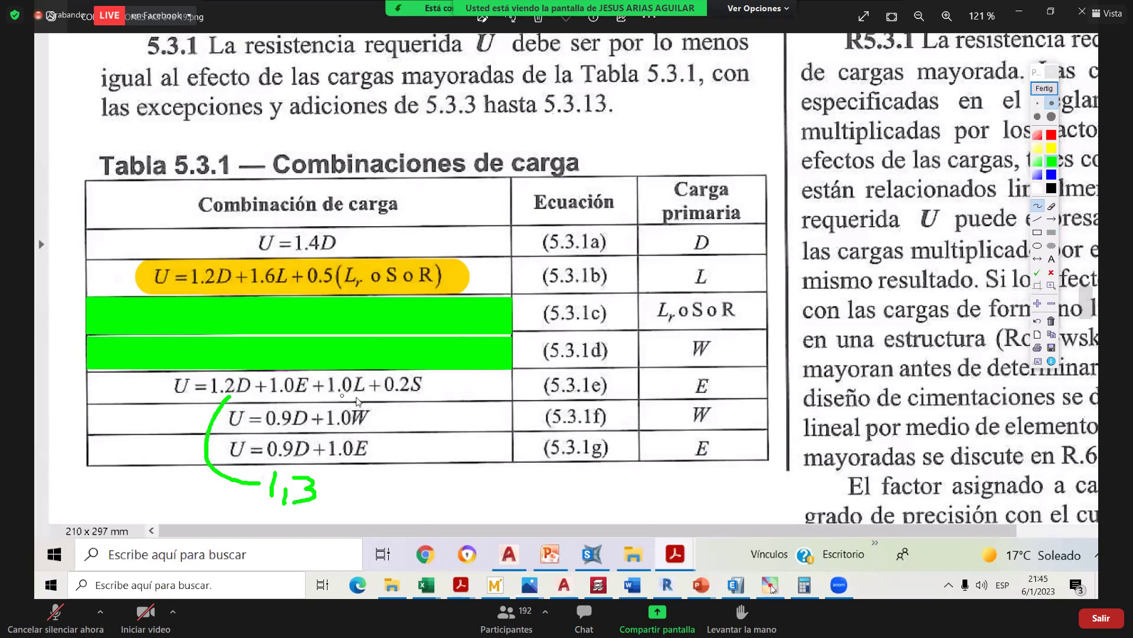
left_click_drag(365, 397, 295, 399)
left_click_drag(133, 386, 166, 377)
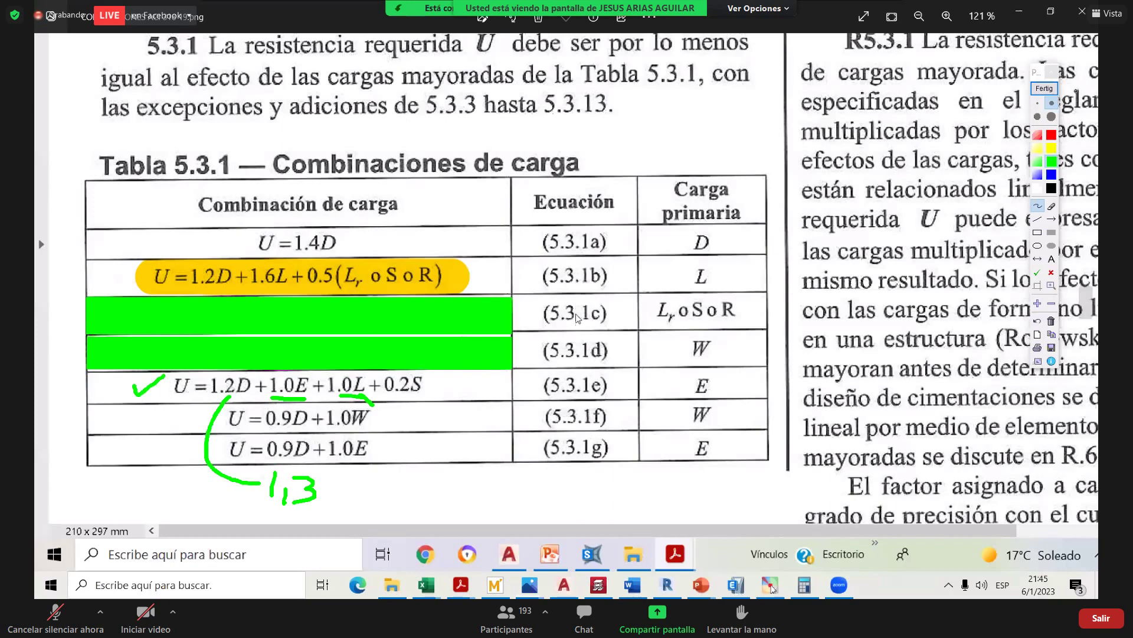
key("Escape")
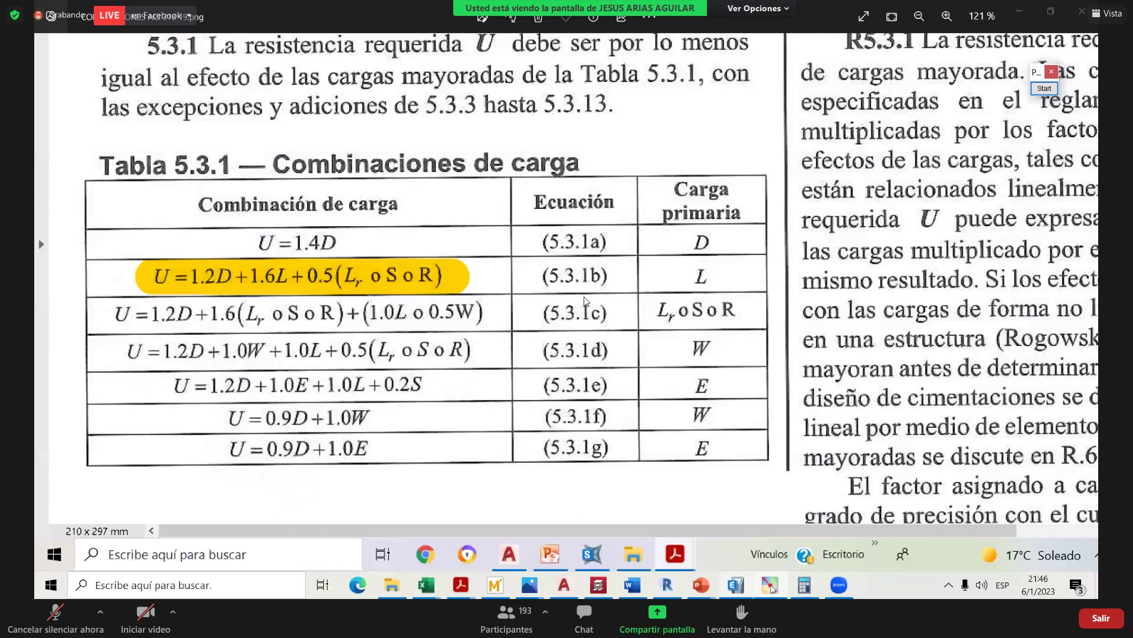
key("alt+Tab")
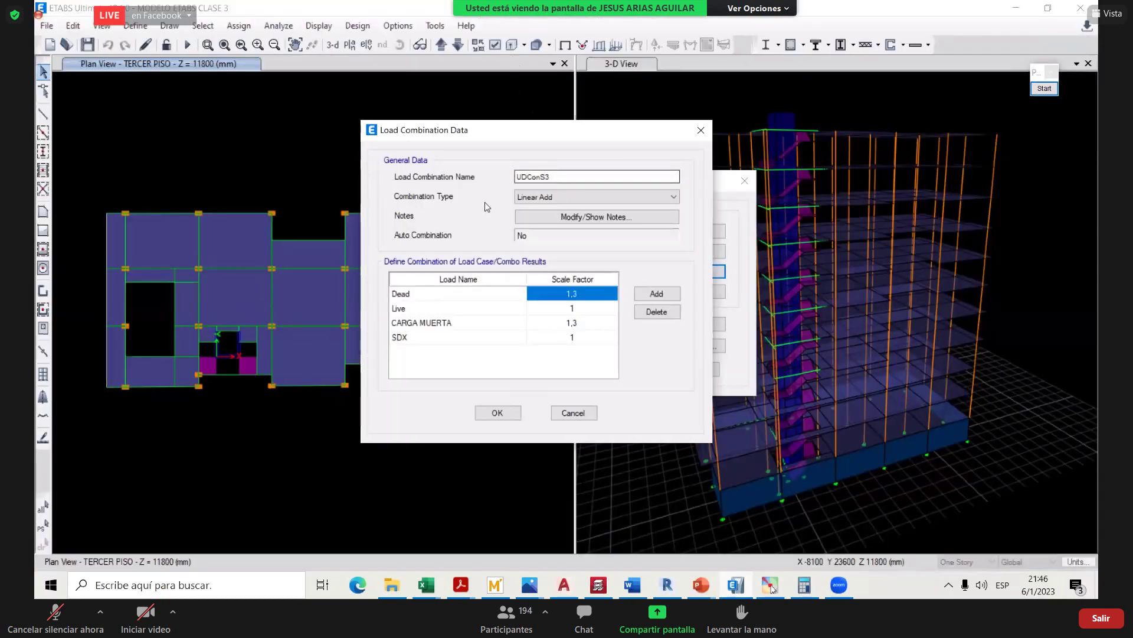
- Back in ETABS, move the UDConS3 details aside to view the list, then confirm UDConS3
key("alt+Tab")
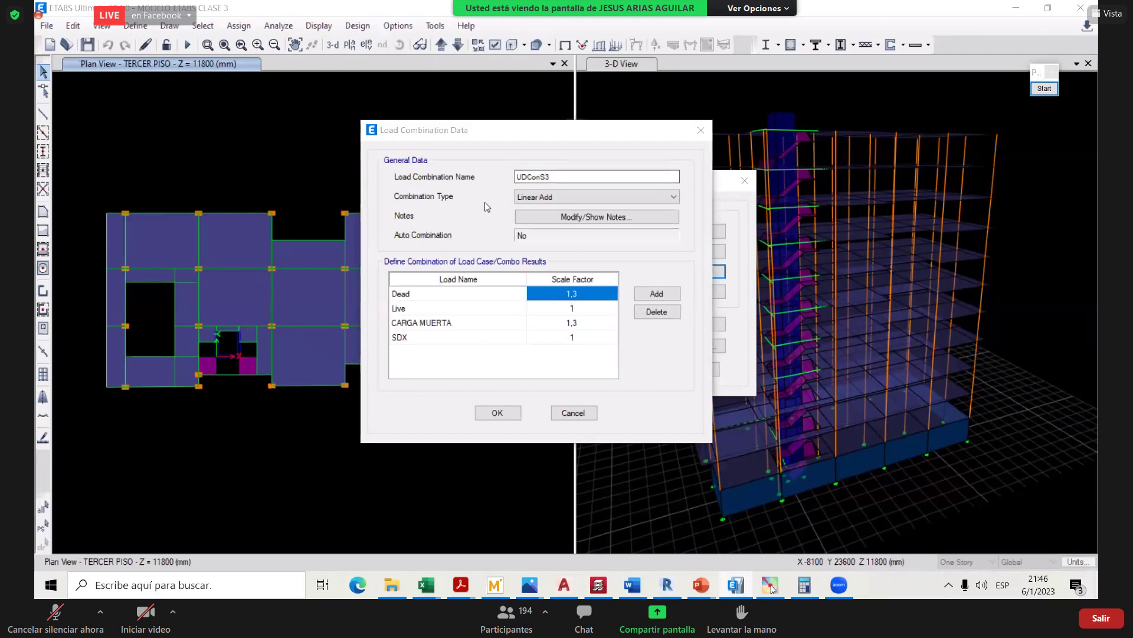
left_click(628, 139)
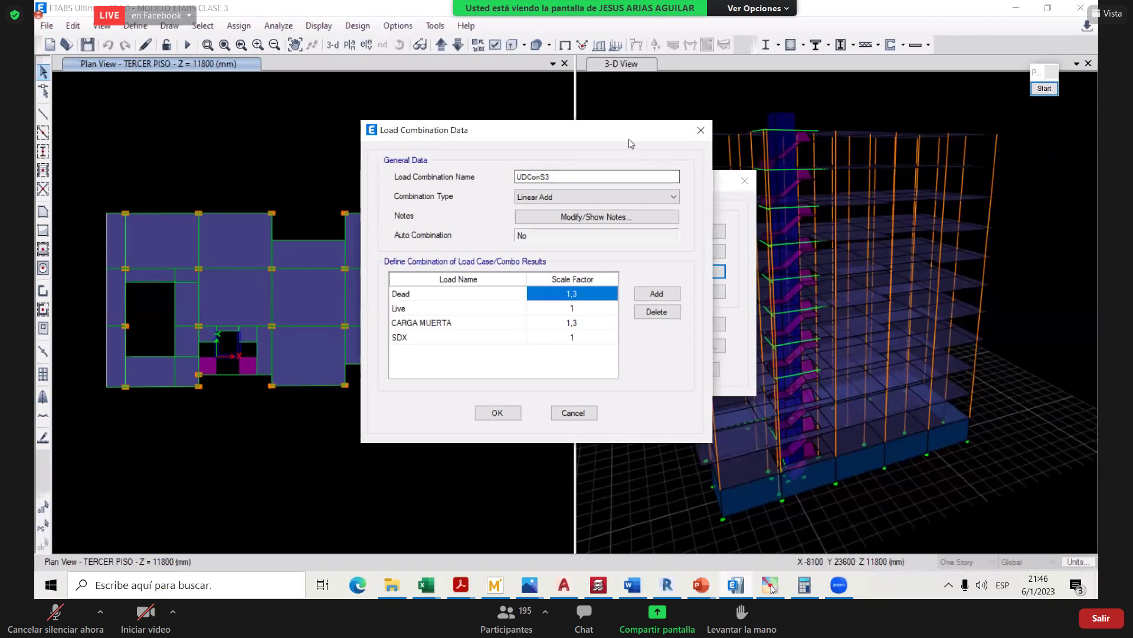
left_click_drag(629, 139, 668, 134)
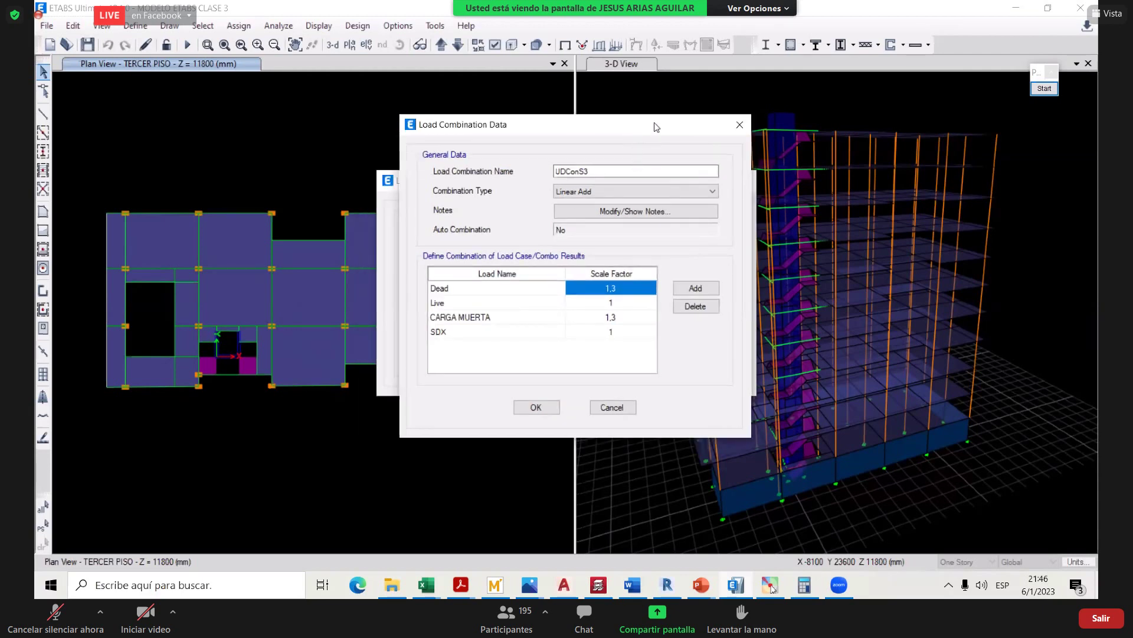
left_click_drag(654, 123, 311, 188)
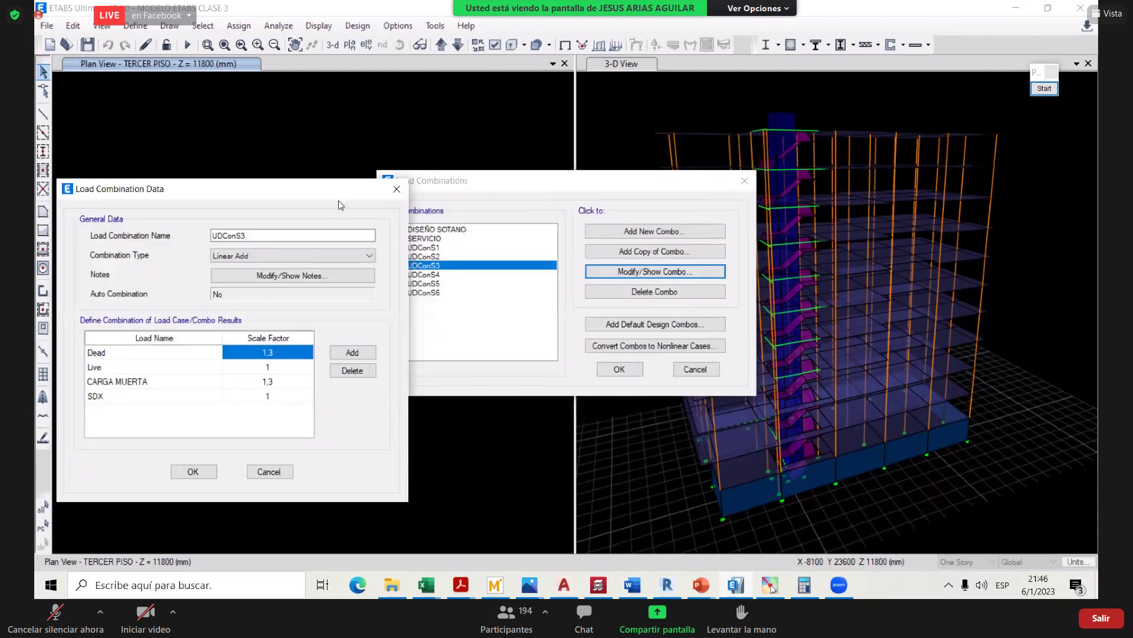
left_click(631, 271)
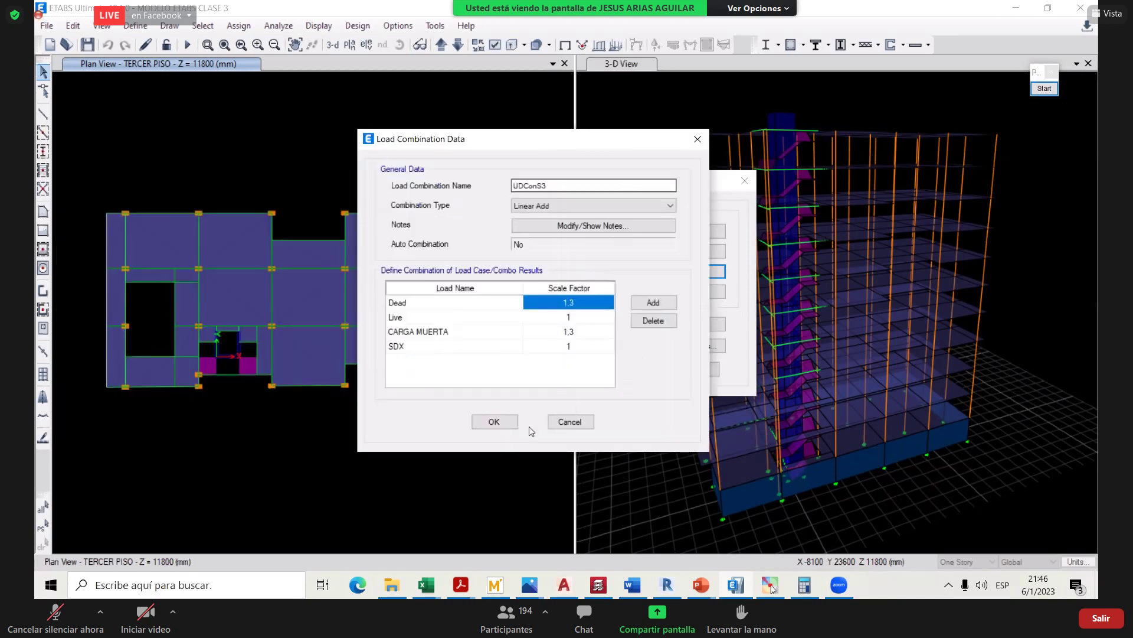
left_click(494, 423)
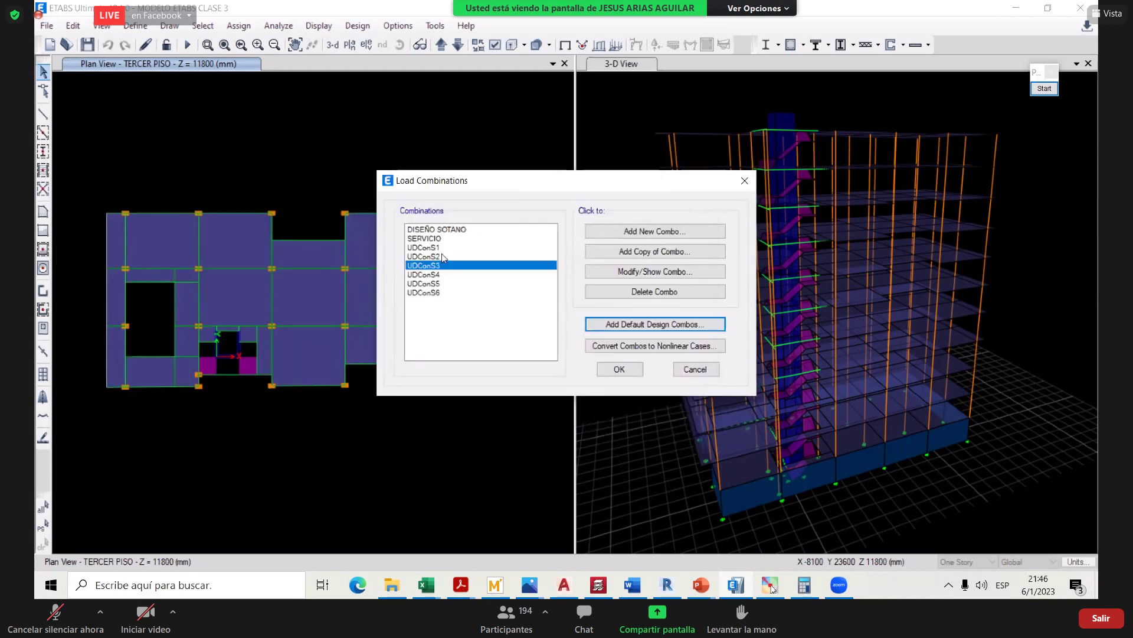
- Open UDConS2, try CARGA MUERTA 1,4 and Live 1,7 scale factors, then cancel without saving
key("Up")
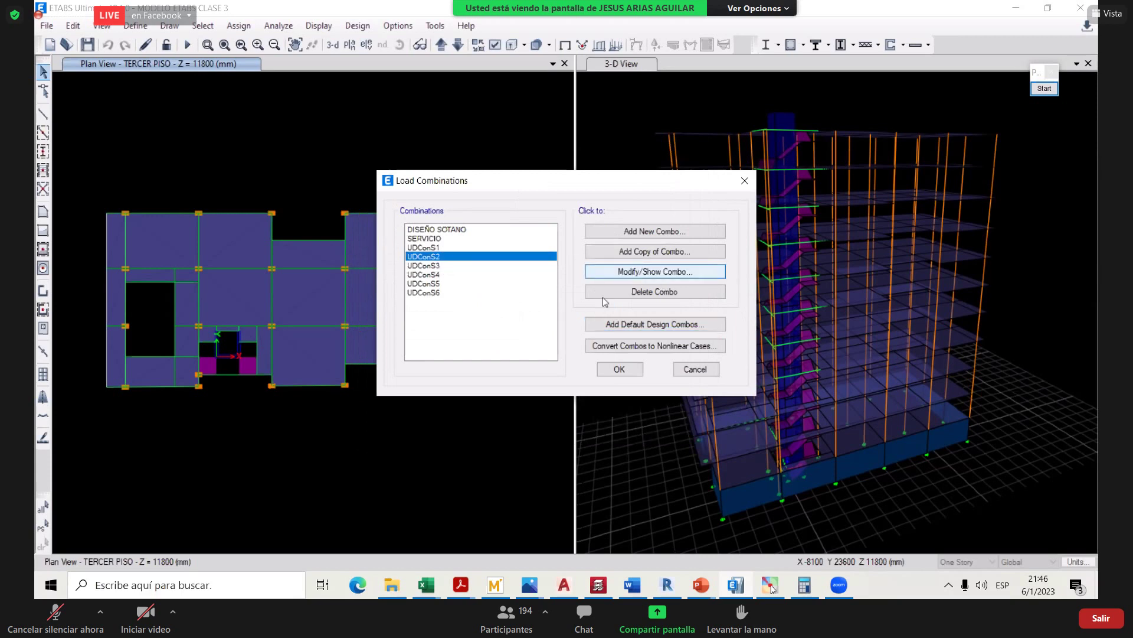
key("Return")
left_click(607, 297)
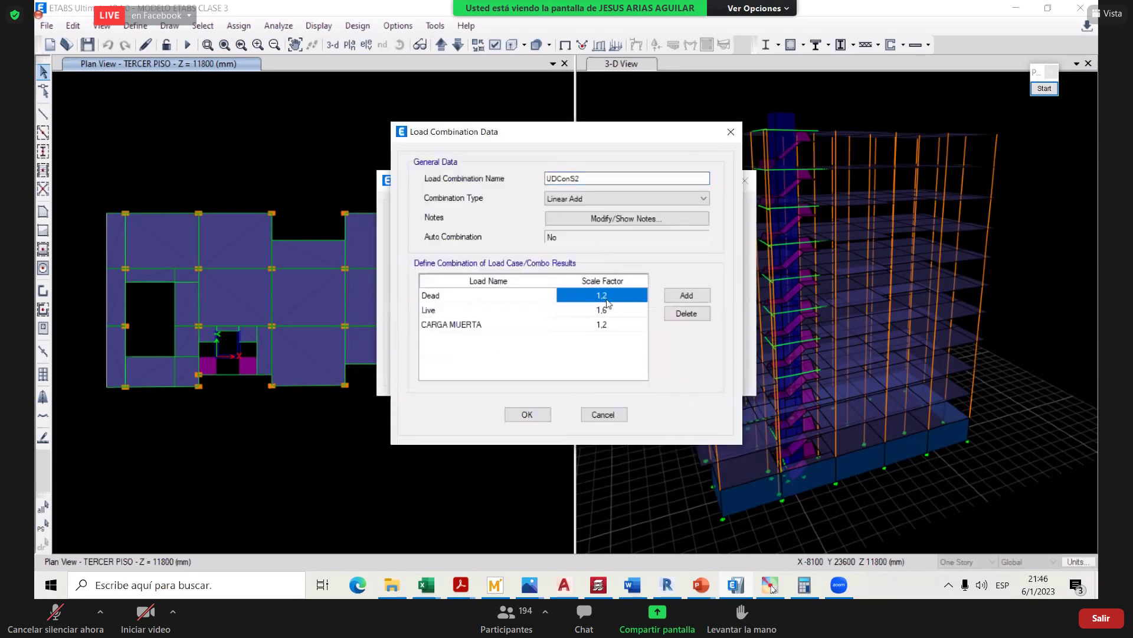
left_click(608, 297)
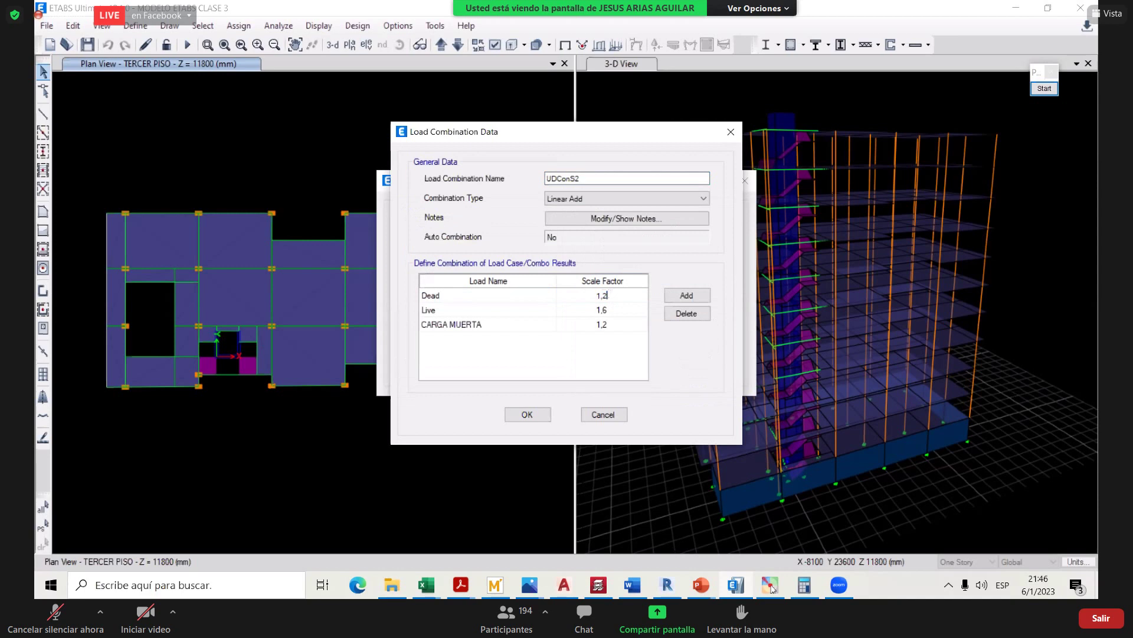
left_click(610, 330)
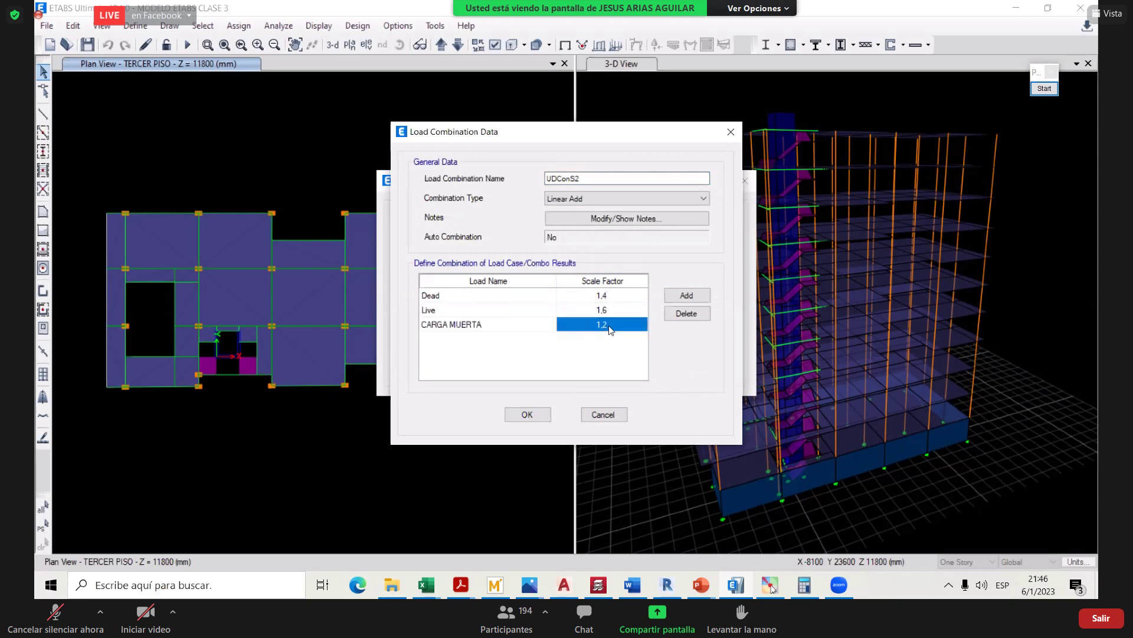
type("1")
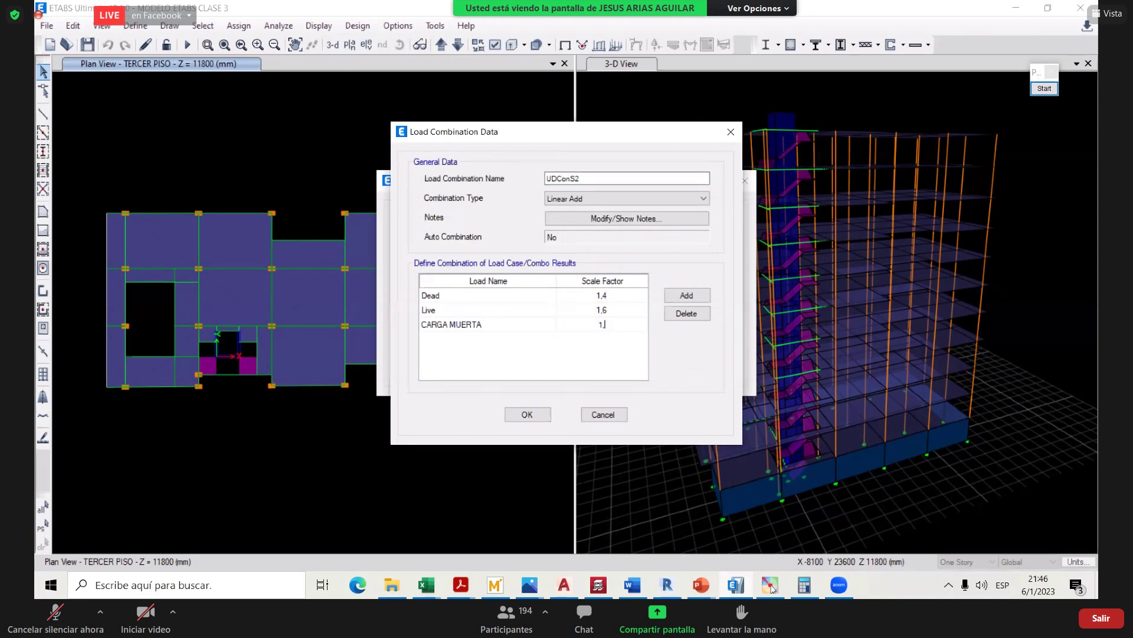
type(",4")
left_click(612, 310)
left_click(612, 311)
key("BackSpace")
type("7")
left_click(603, 414)
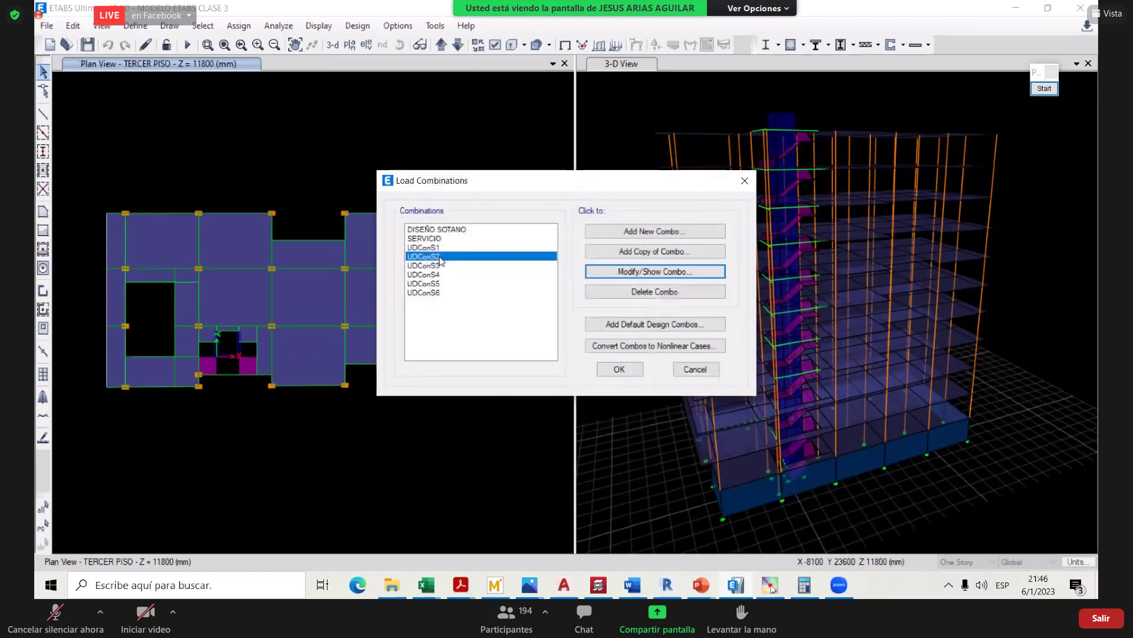
- Inspect the UDConS4 combination's Dead and SDY factors, then close its details
left_click(503, 265)
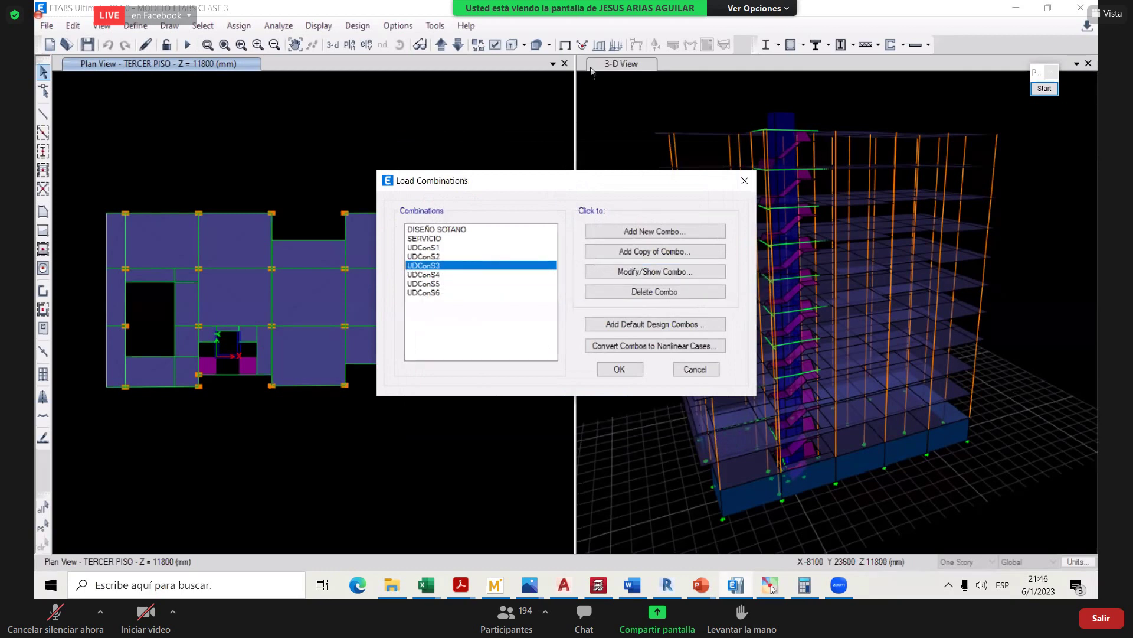
left_click(437, 274)
left_click(643, 273)
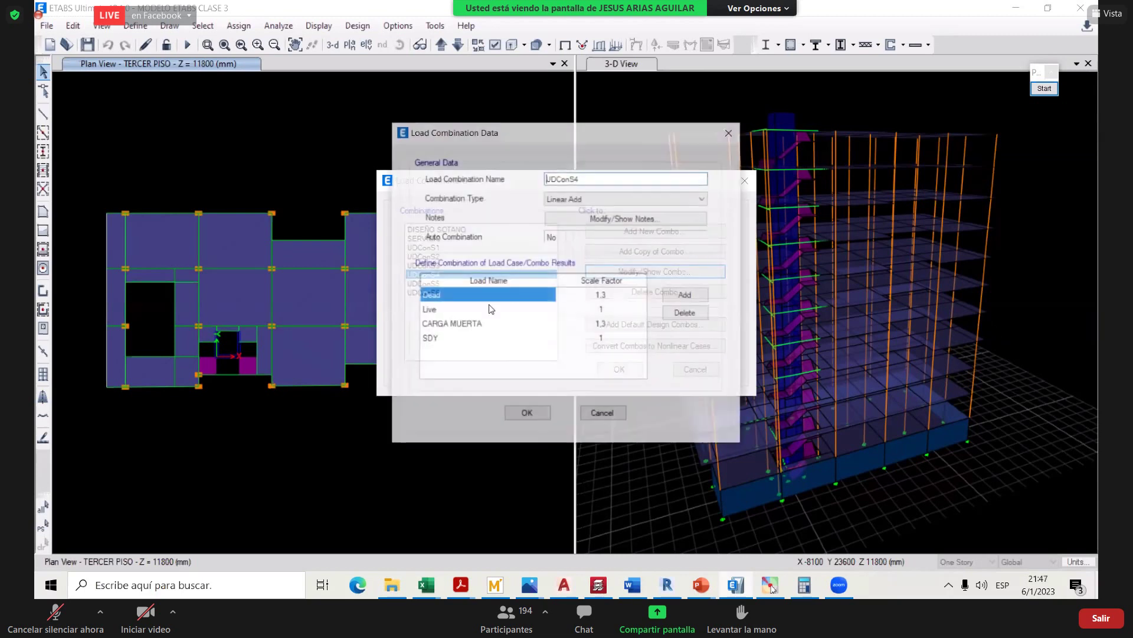
left_click(455, 338)
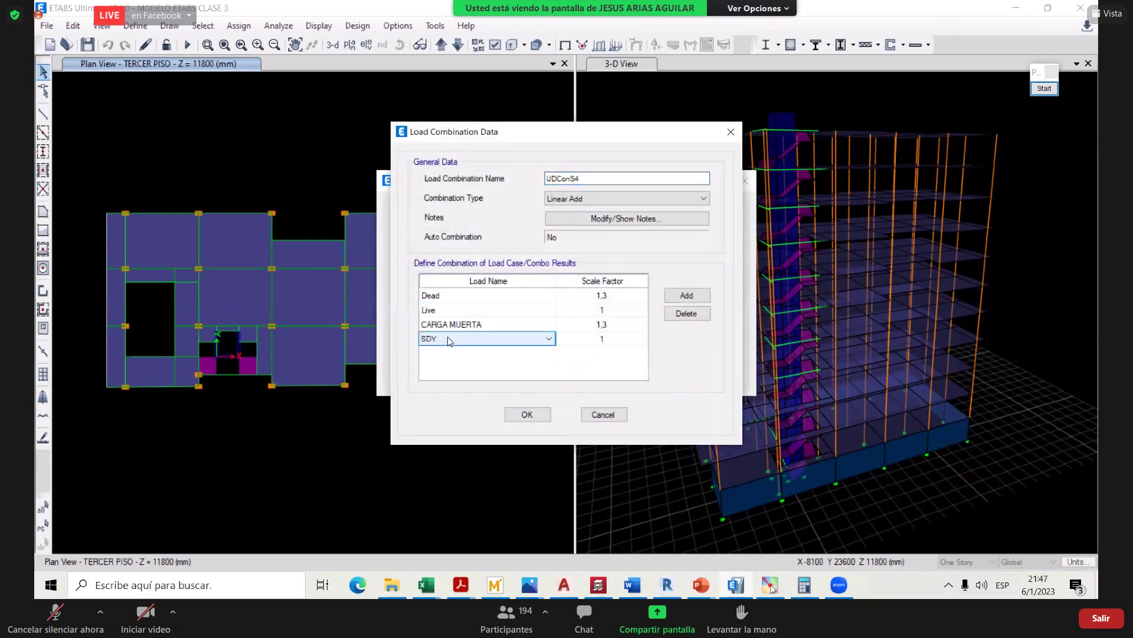
left_click(606, 297)
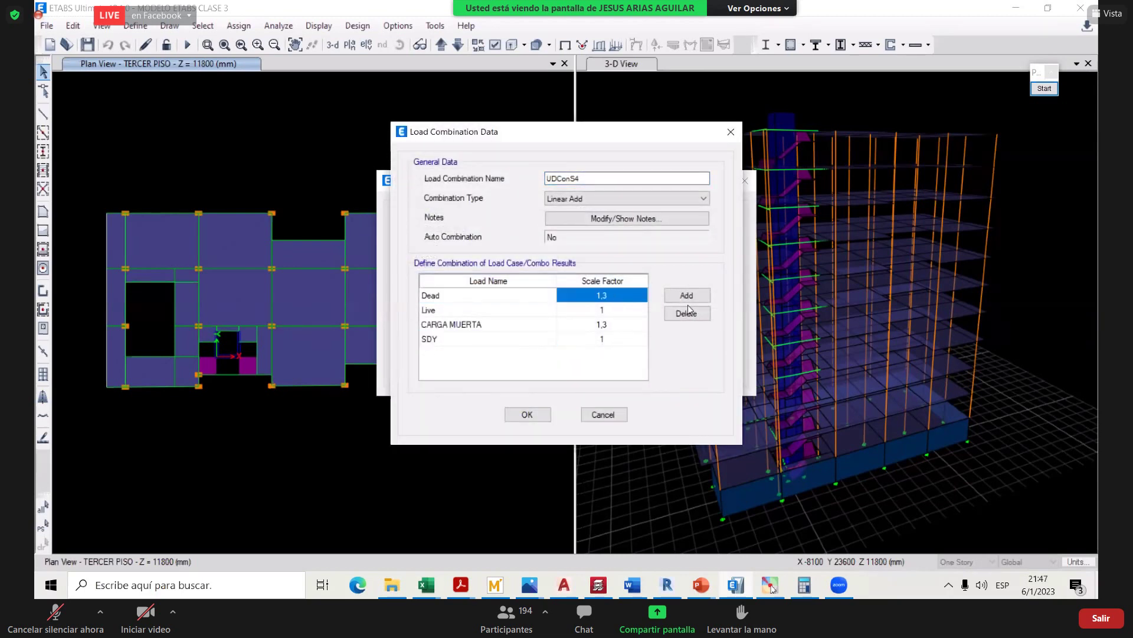
left_click(731, 132)
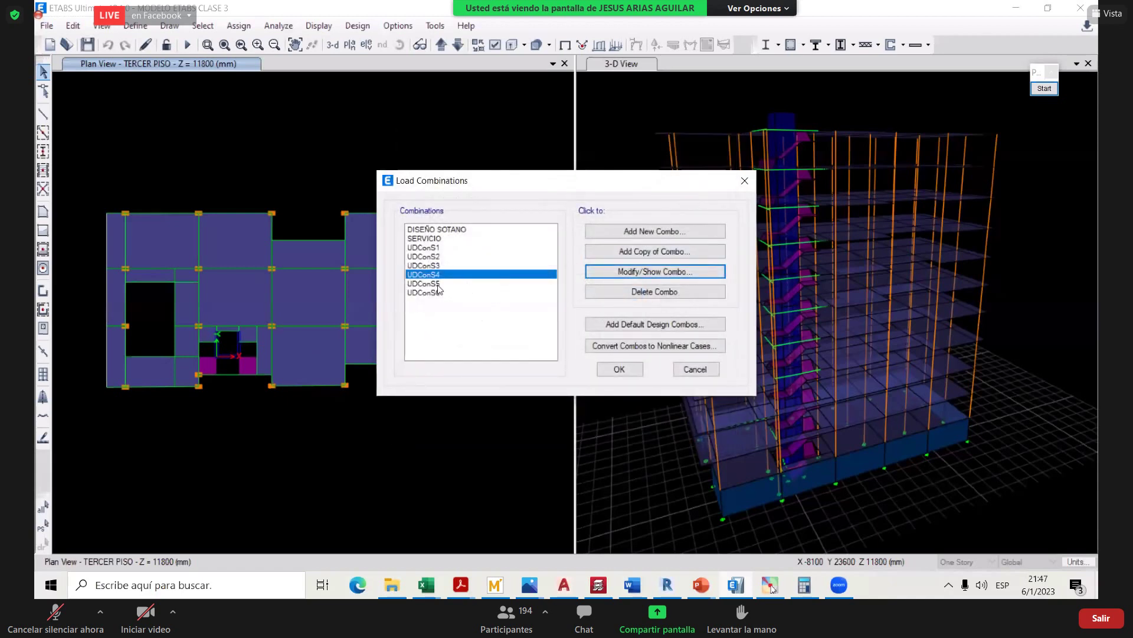
- Open UDConS5, mark its 0,8 Dead and CARGA MUERTA factors and SDX, then show the ACI 318 PDF
left_click(438, 285)
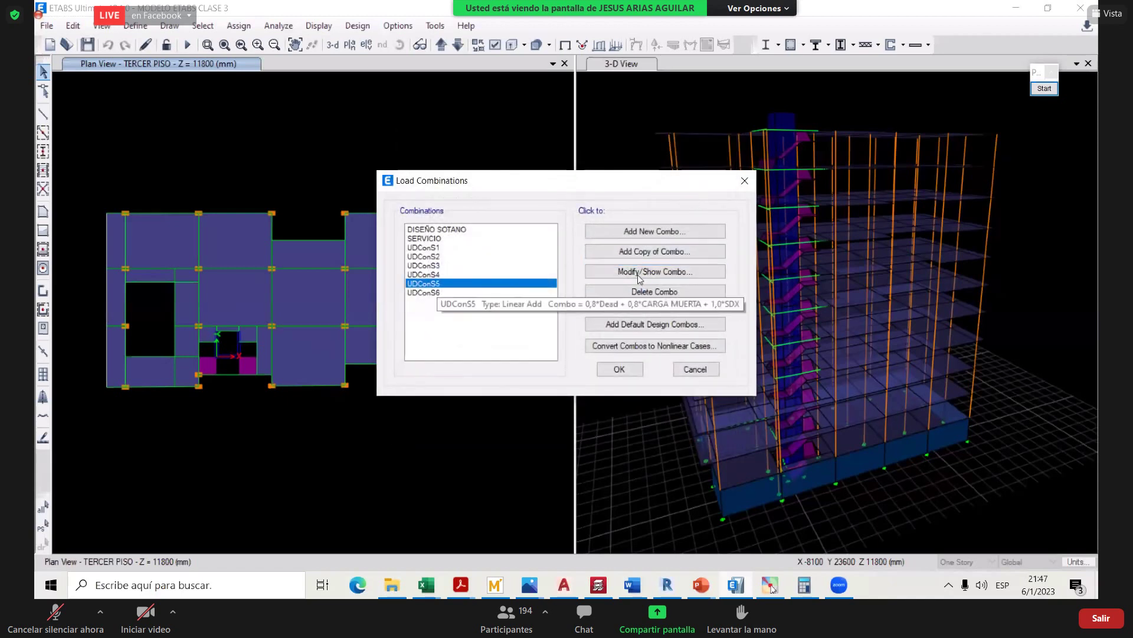
left_click(639, 278)
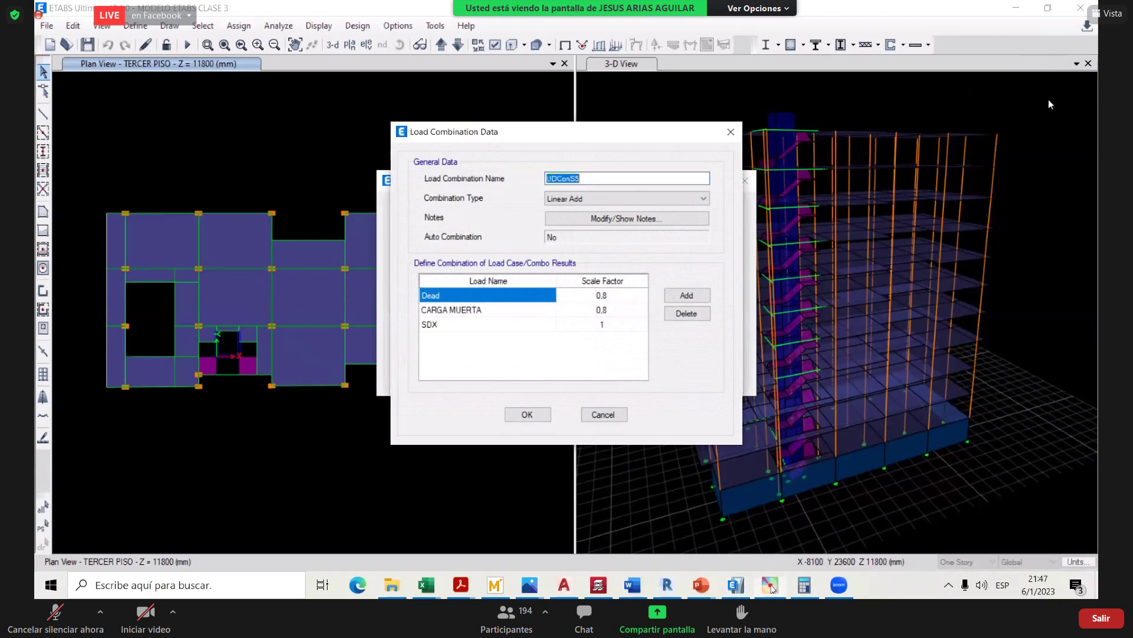
left_click(1044, 88)
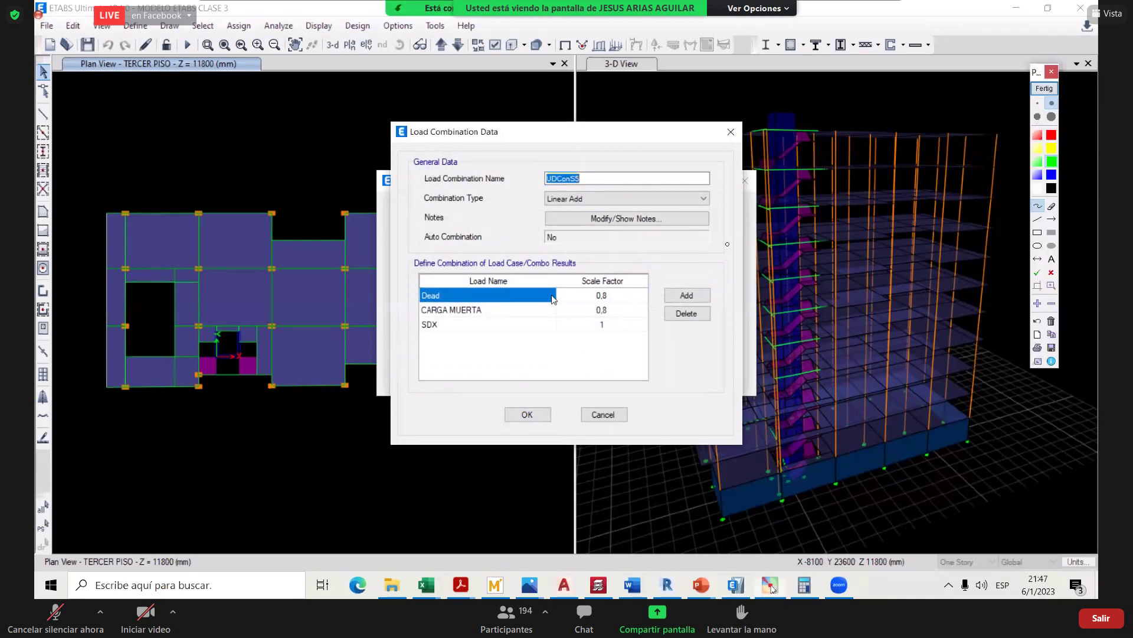
left_click_drag(609, 293, 657, 302)
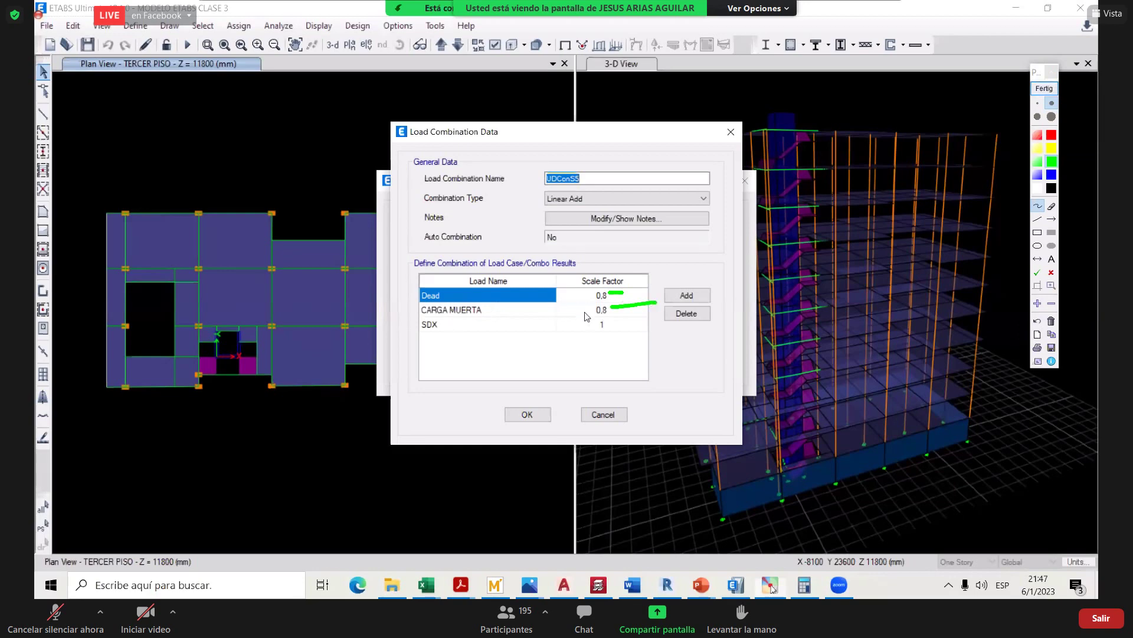
left_click(1044, 88)
left_click(584, 325)
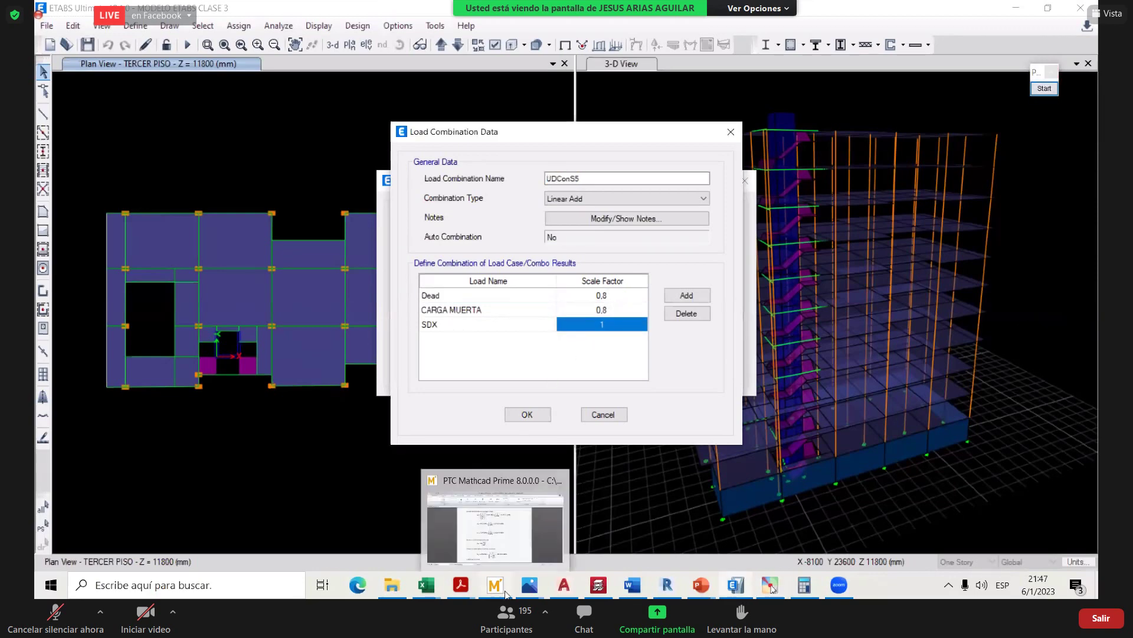
mouse_move(466, 592)
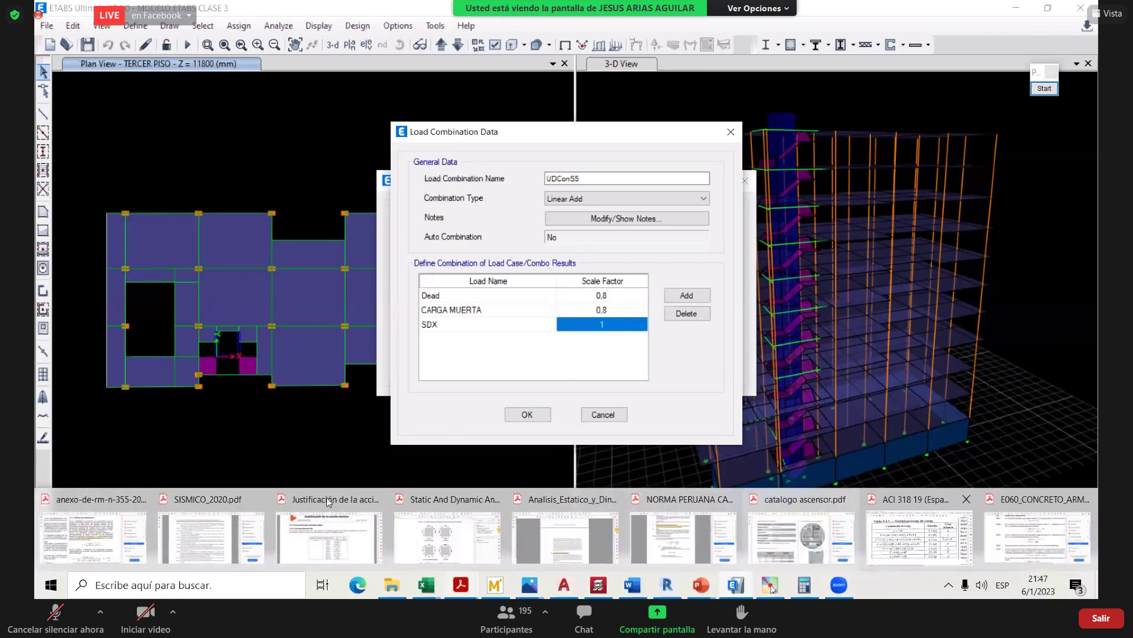
left_click(920, 534)
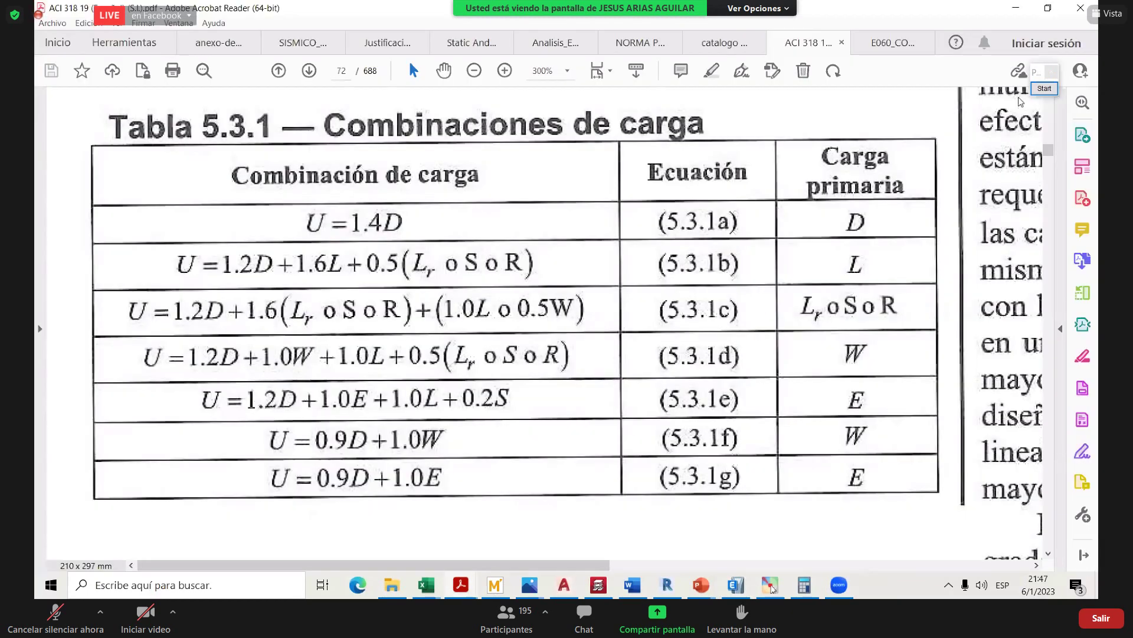
- Read the E060_CONCRETO section 9.2 requirement 0,9 CM ± CS, then return to ETABS
left_click(1052, 87)
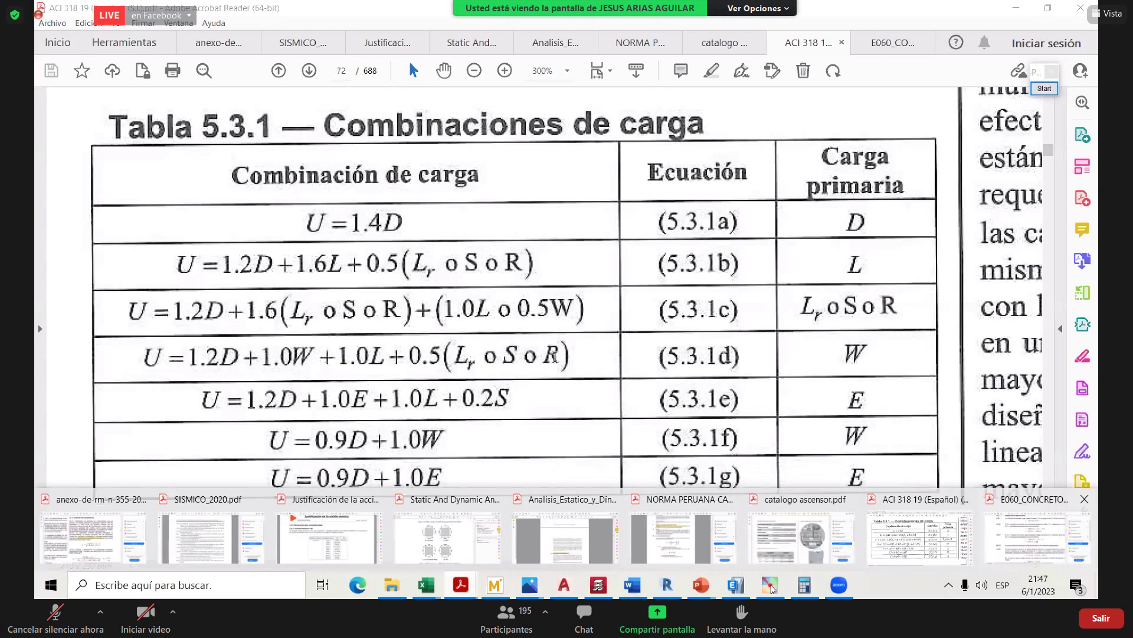
key("ctrl+Tab")
left_click(585, 371)
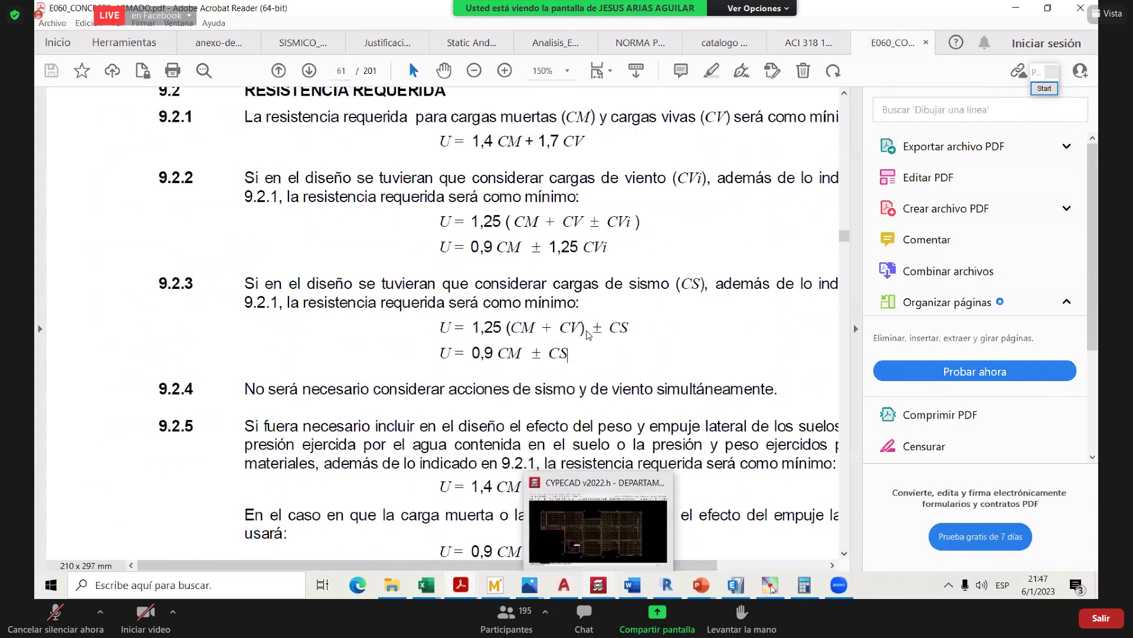
left_click(736, 585)
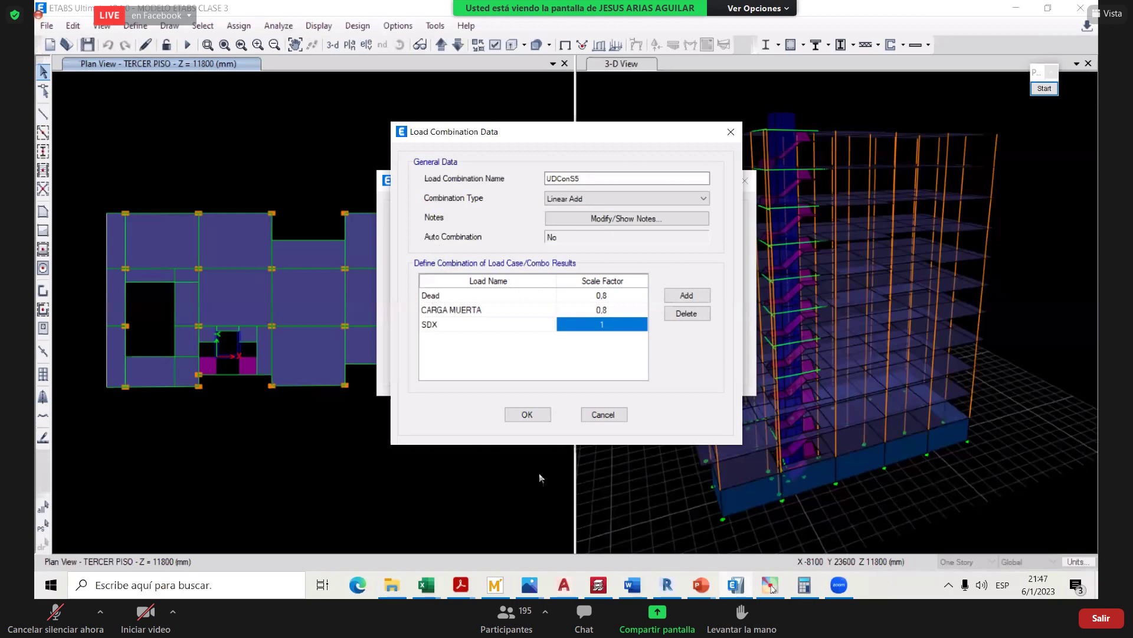
- Close the UDConS5 details and bring up the GREENER ETABS PowerPoint presentation
left_click(527, 414)
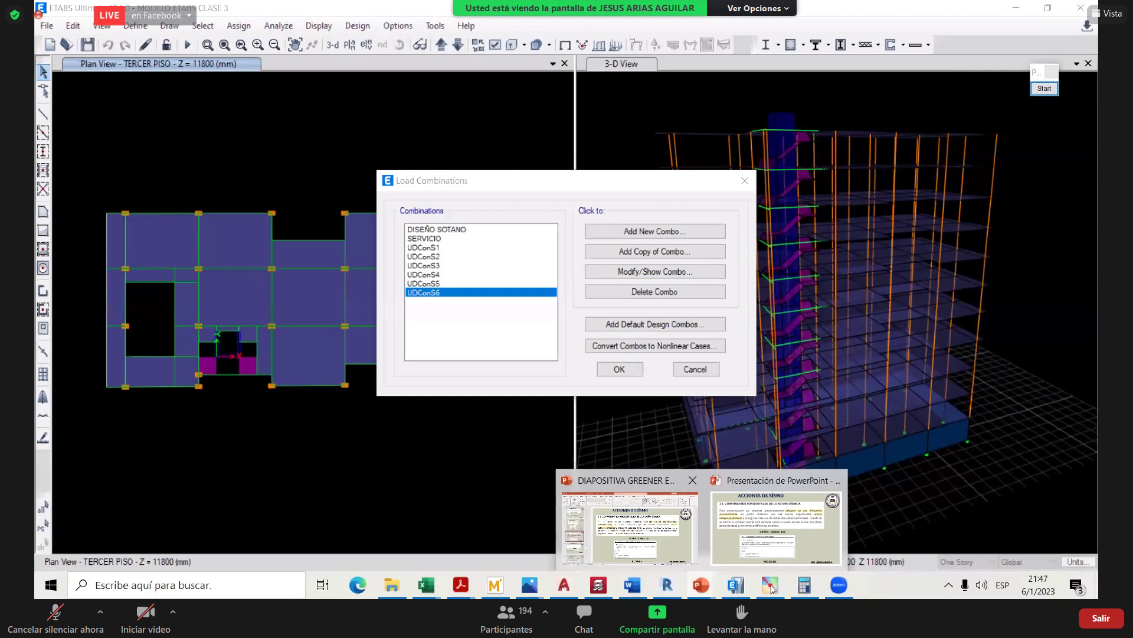
left_click(630, 527)
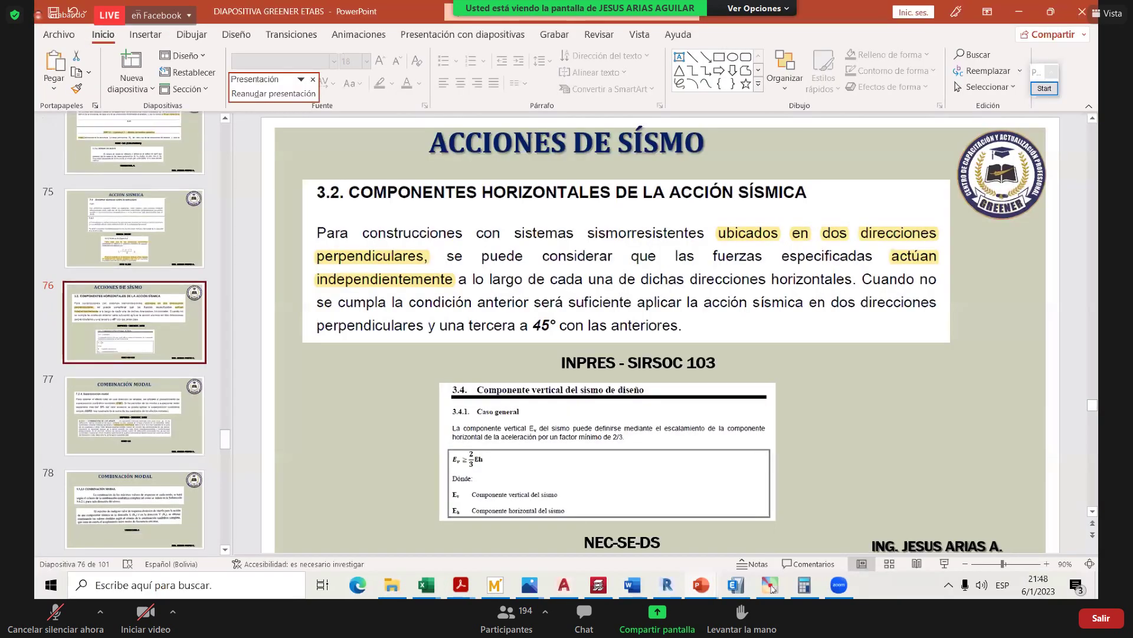
- Scroll through the seismic action slide thumbnails in PowerPoint
scroll(135, 333, "down", 4)
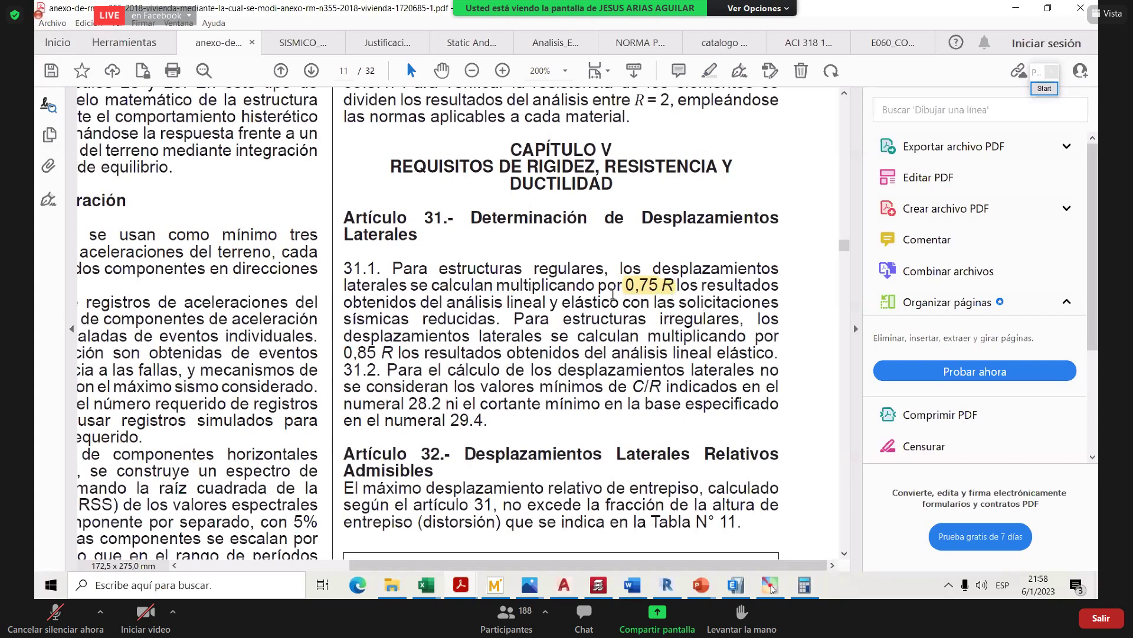
- Select 'regulares' in Article 31.1, then switch to the IRREGULARIDADES ETABS workbook
left_click_drag(595, 265, 533, 268)
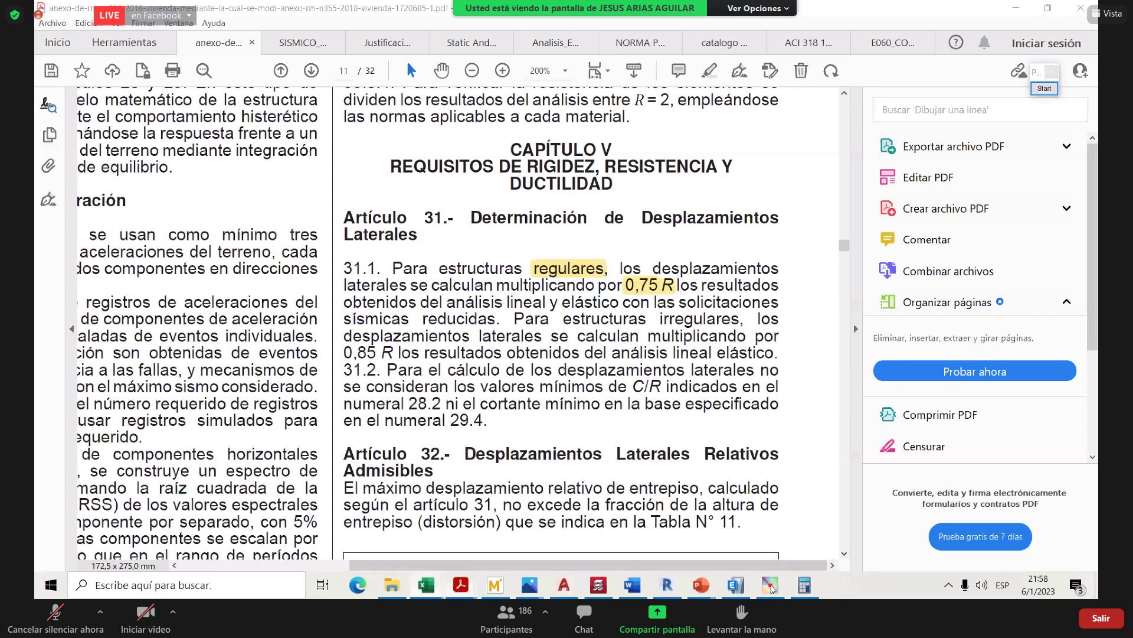
left_click(441, 590)
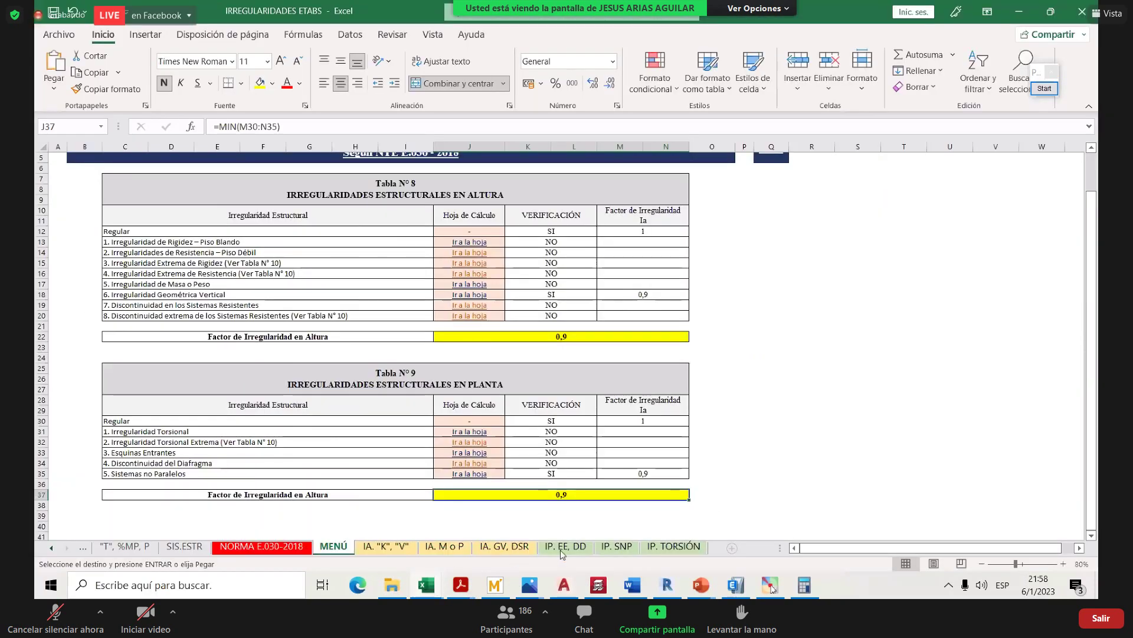
- Confirm the 0,9 height irregularity factor in Excel, then select '0,85 R' in Article 31
mouse_move(702, 589)
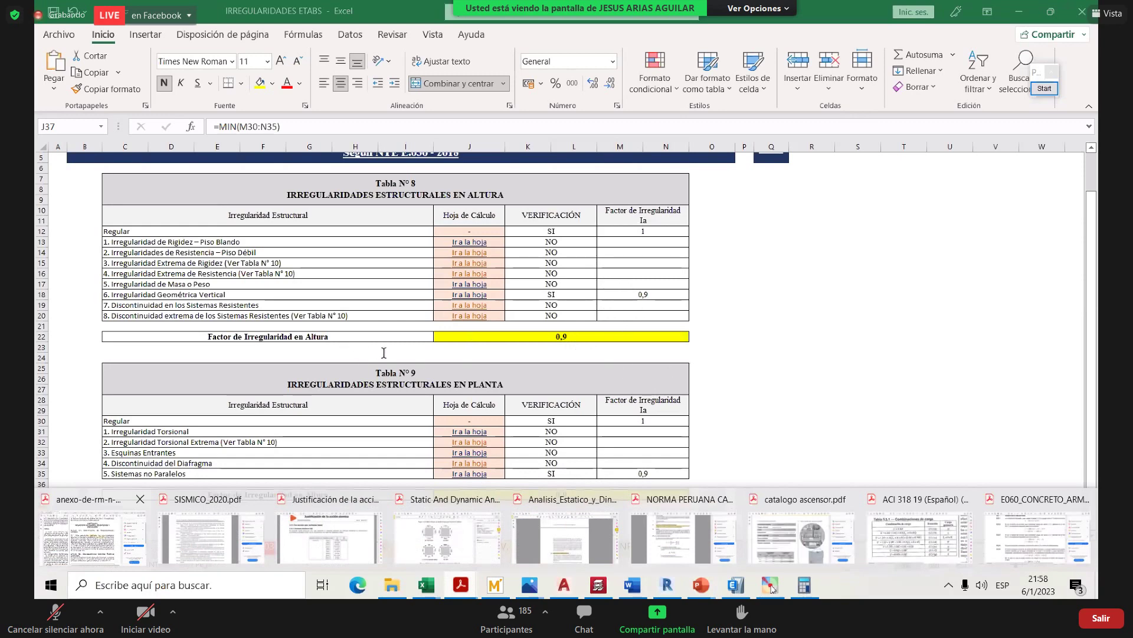
key("alt+Tab")
left_click_drag(394, 353, 343, 353)
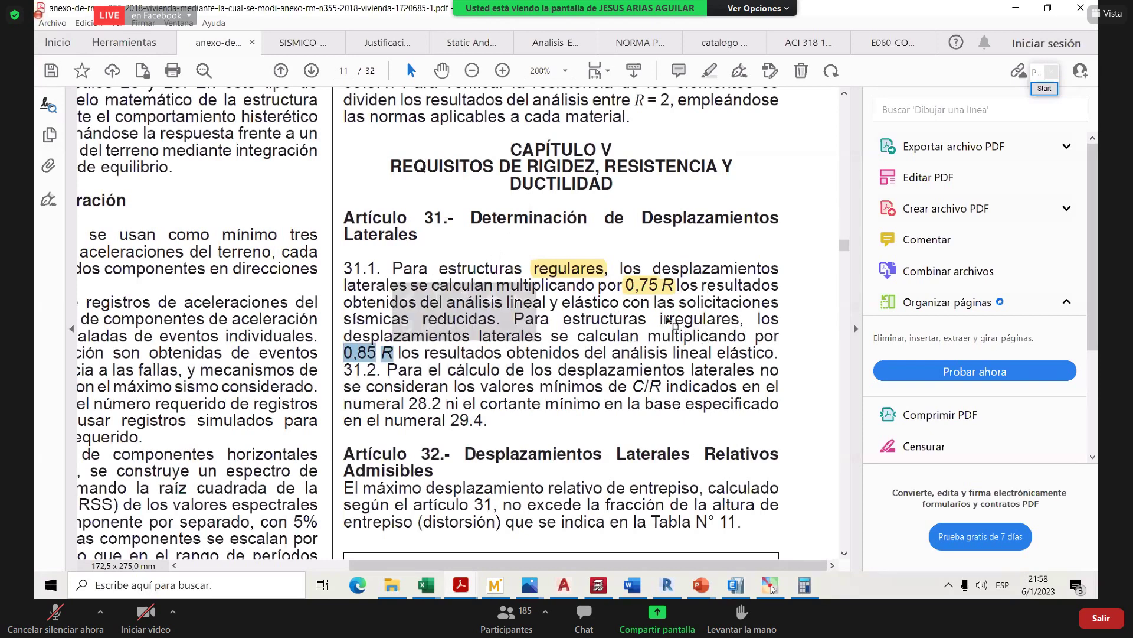
- Highlight 'irregulares' and '0,85 R los', then set DERIVA X's U1 scale factor to 9806,7*0,85
double_click(674, 319)
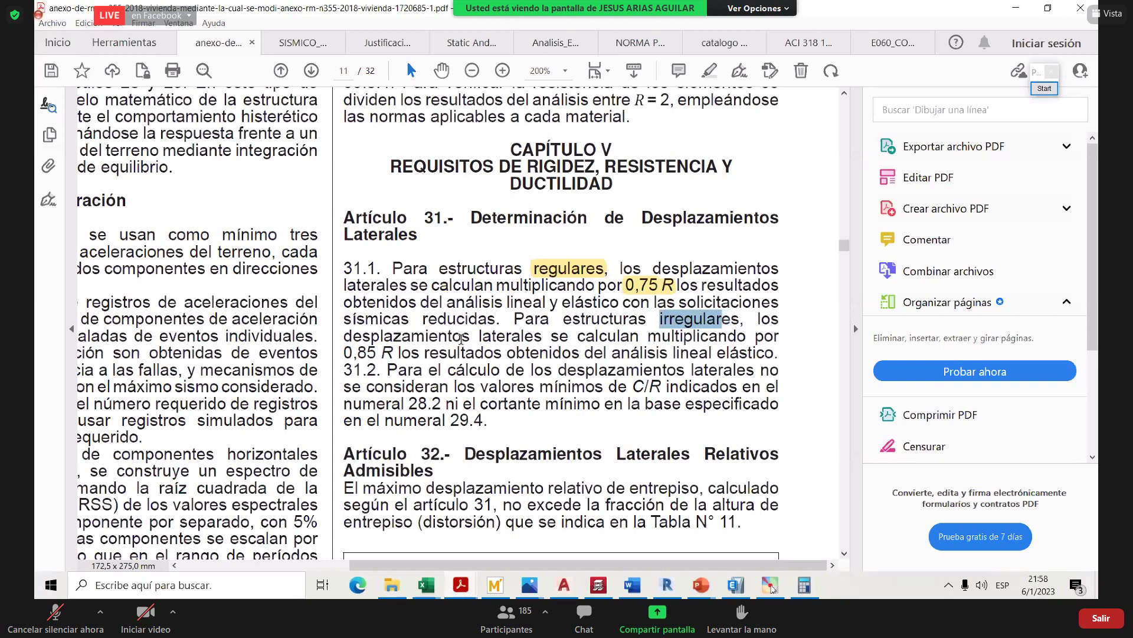
key("u")
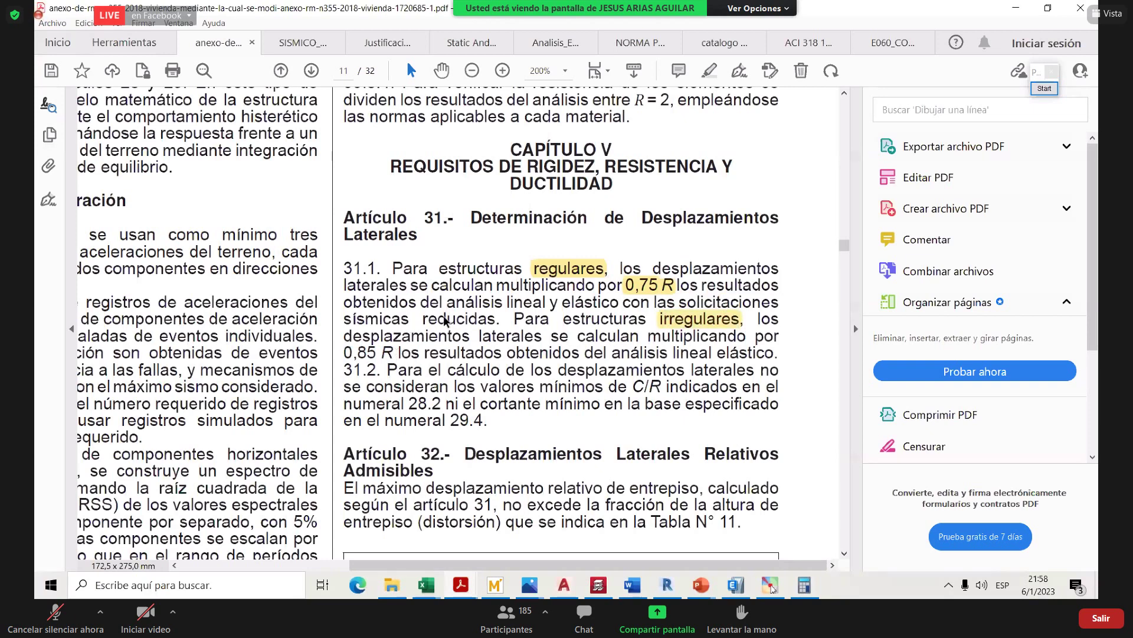
left_click_drag(344, 353, 419, 353)
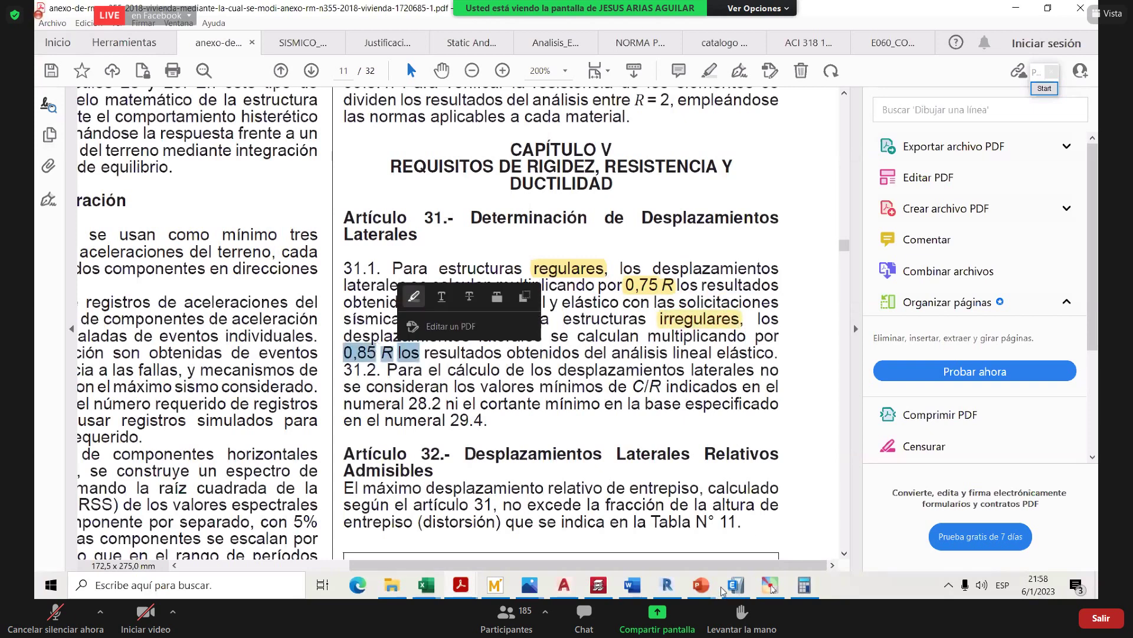
key("u")
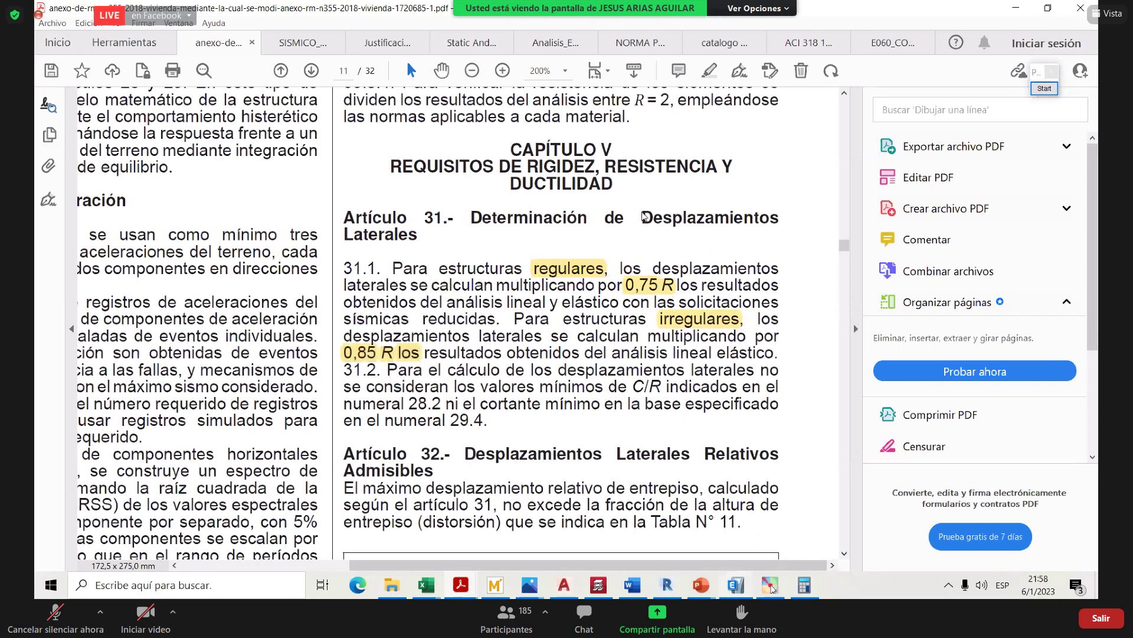
key("alt+Tab")
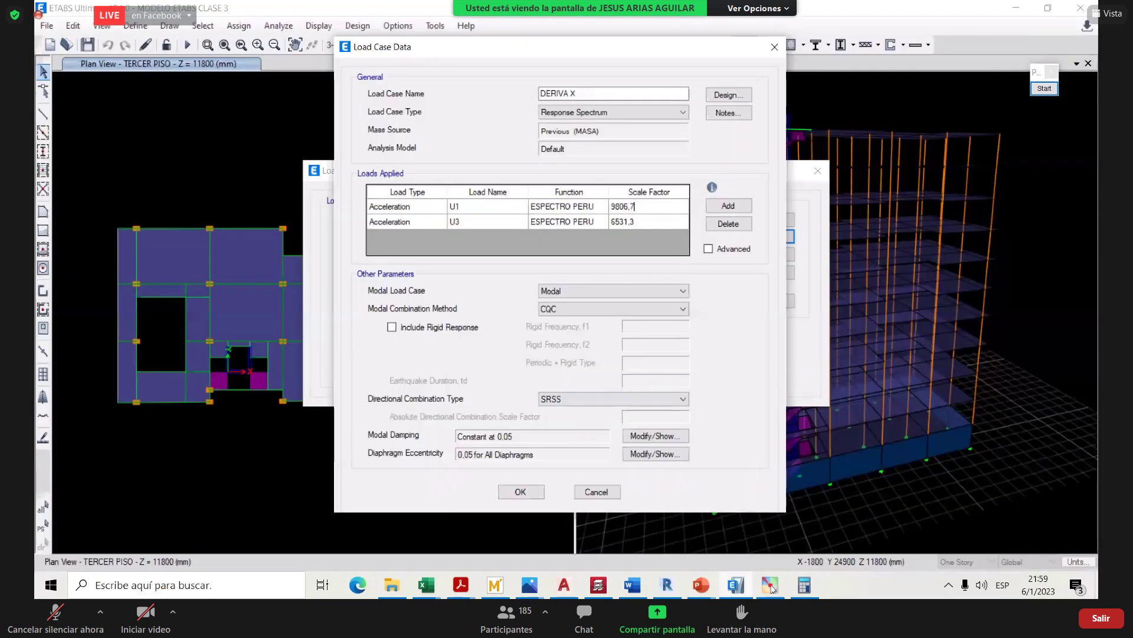
type(",85*")
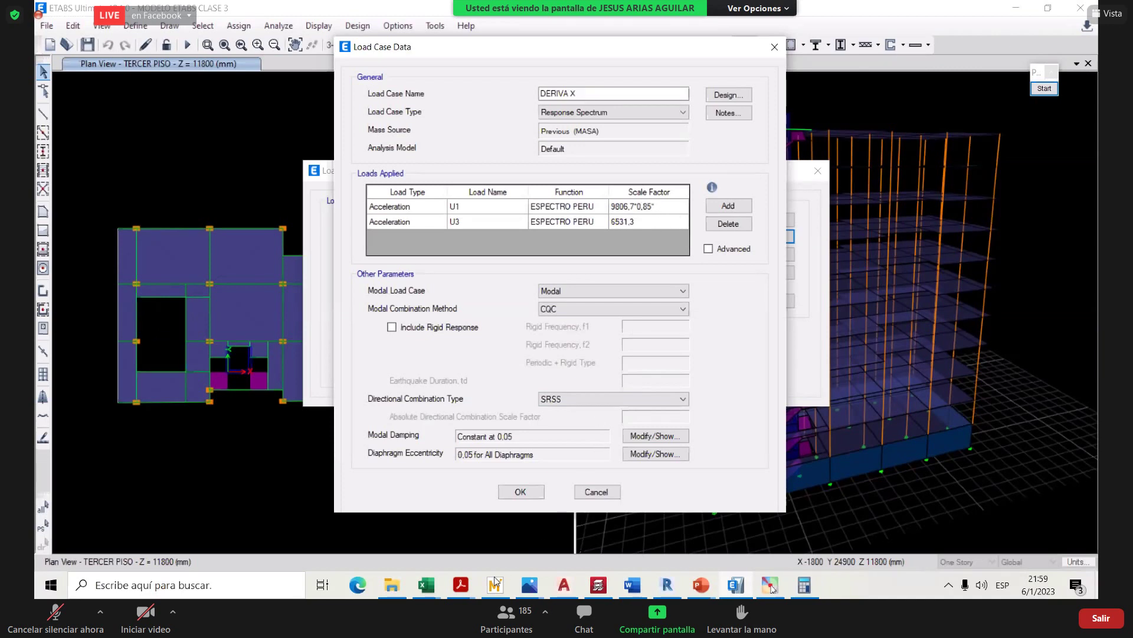